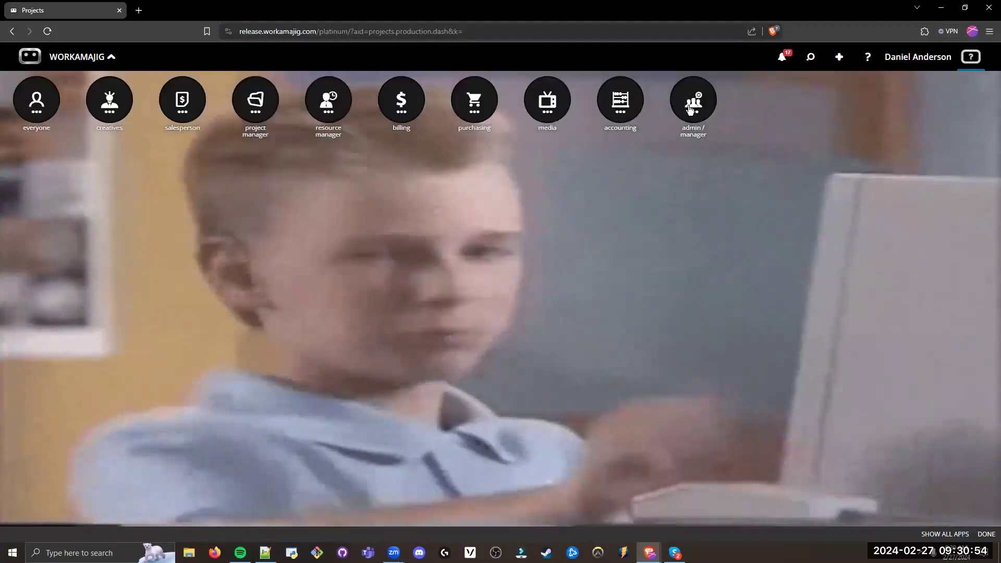
Step: Open System Setup from the admin / manager apps
left_click(681, 98)
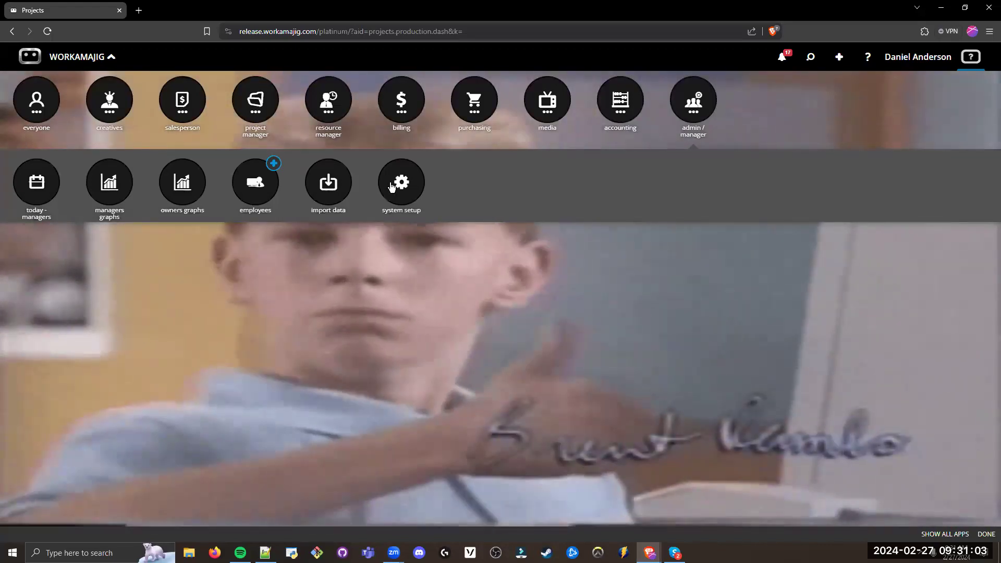
left_click(269, 229)
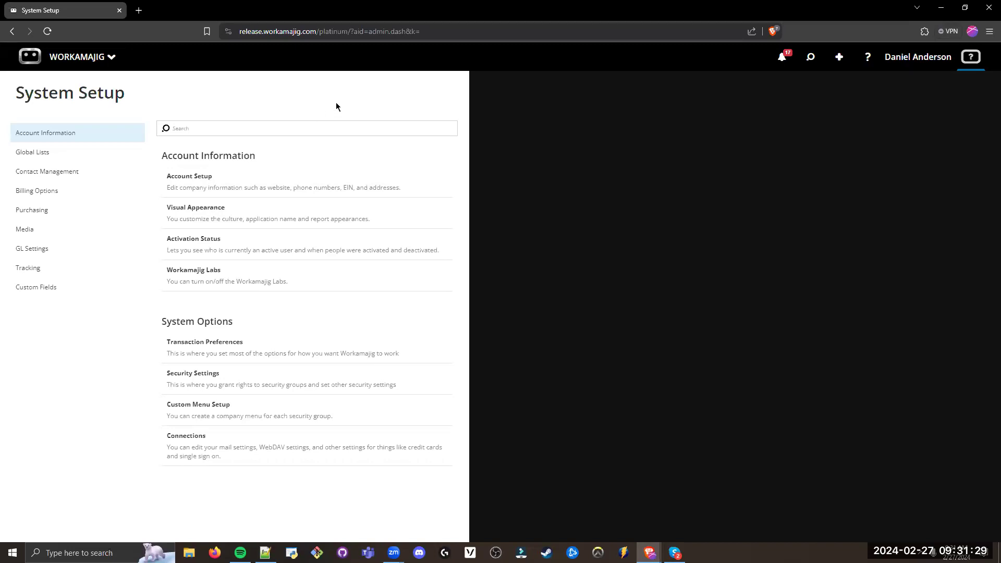
Step: Open the Today - Billing page and examine its billing worksheets and amounts to bill
left_click(102, 58)
left_click(405, 106)
left_click(24, 195)
left_click_drag(128, 96, 17, 98)
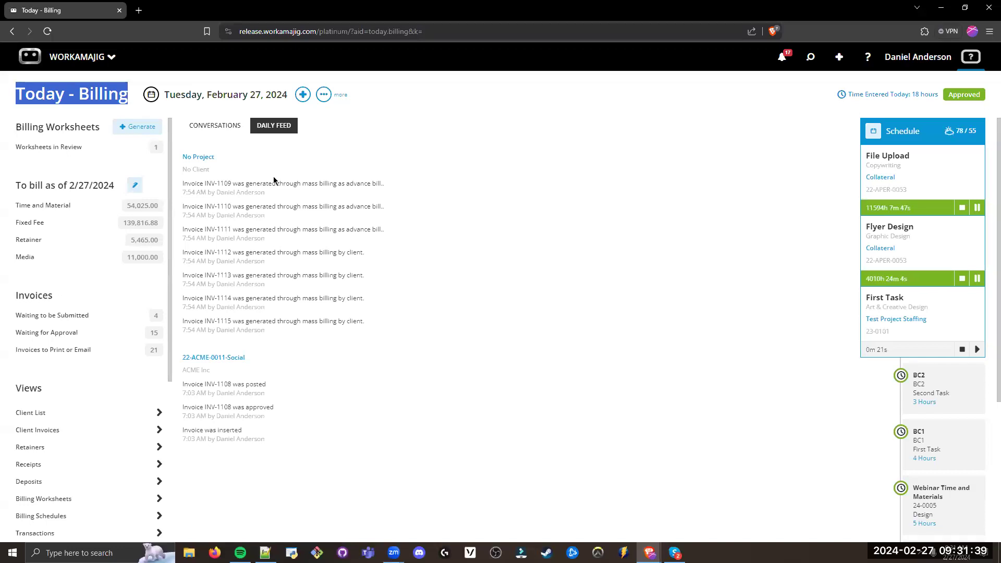
left_click(108, 139)
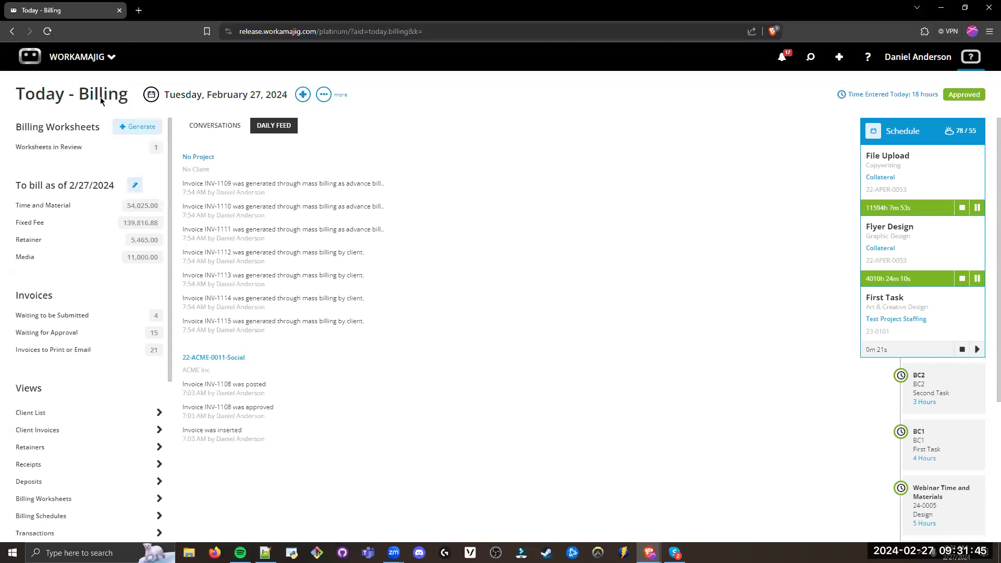
left_click_drag(101, 127, 15, 128)
left_click_drag(116, 186, 17, 189)
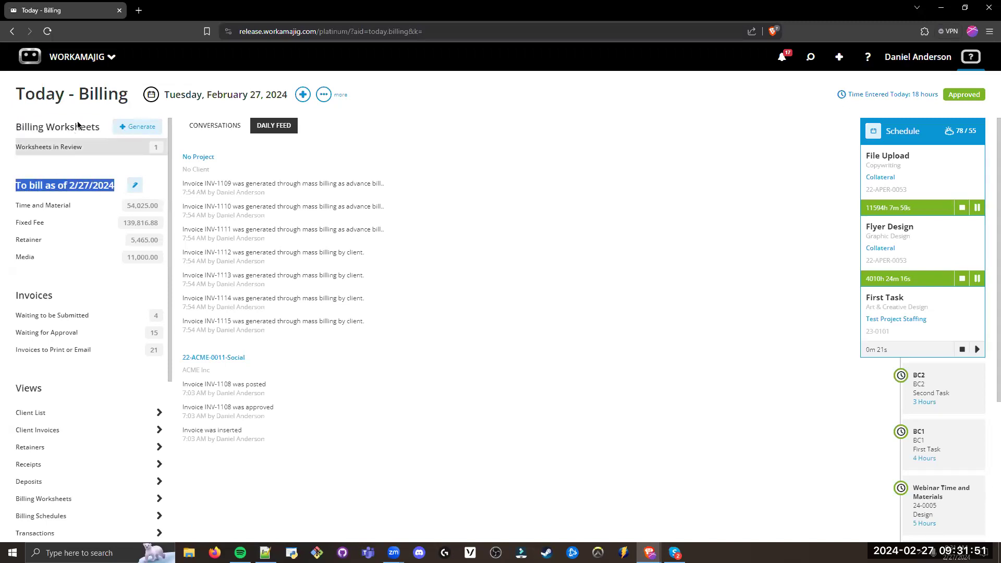
left_click(74, 181)
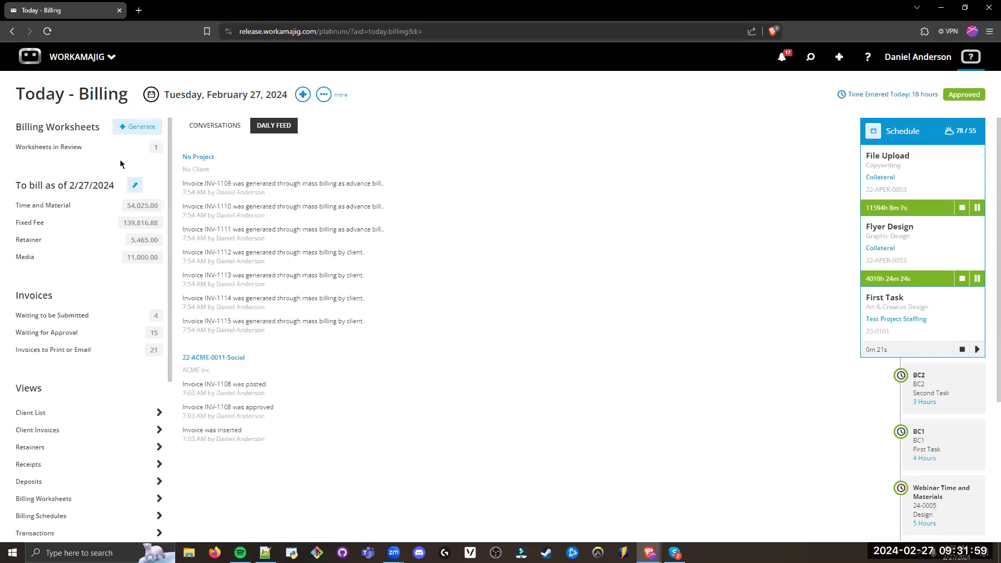
Step: Open the Services list under Time Tracking in the Billing Options of System Setup
left_click(99, 59)
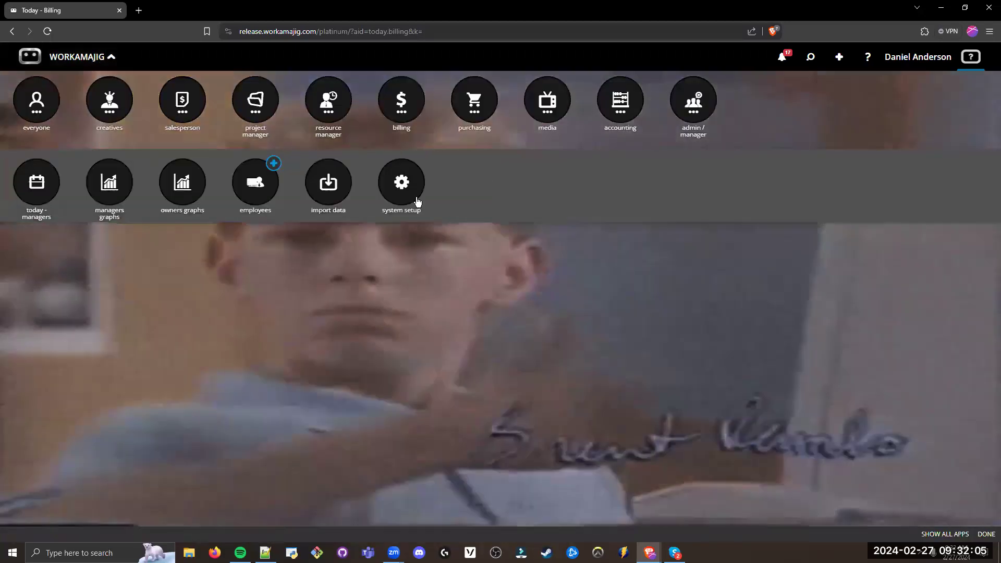
left_click(417, 201)
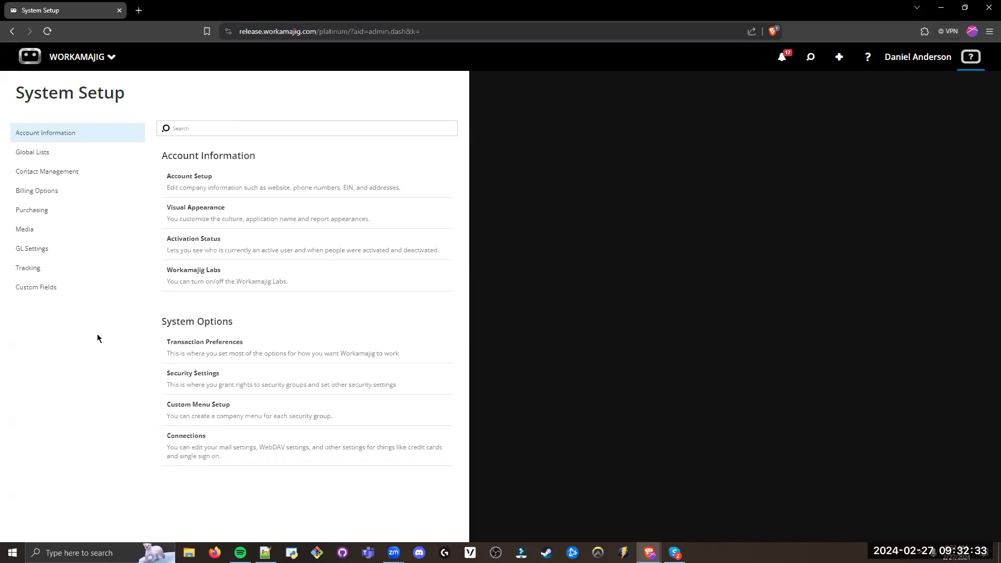
left_click_drag(77, 196, 6, 200)
left_click(37, 192)
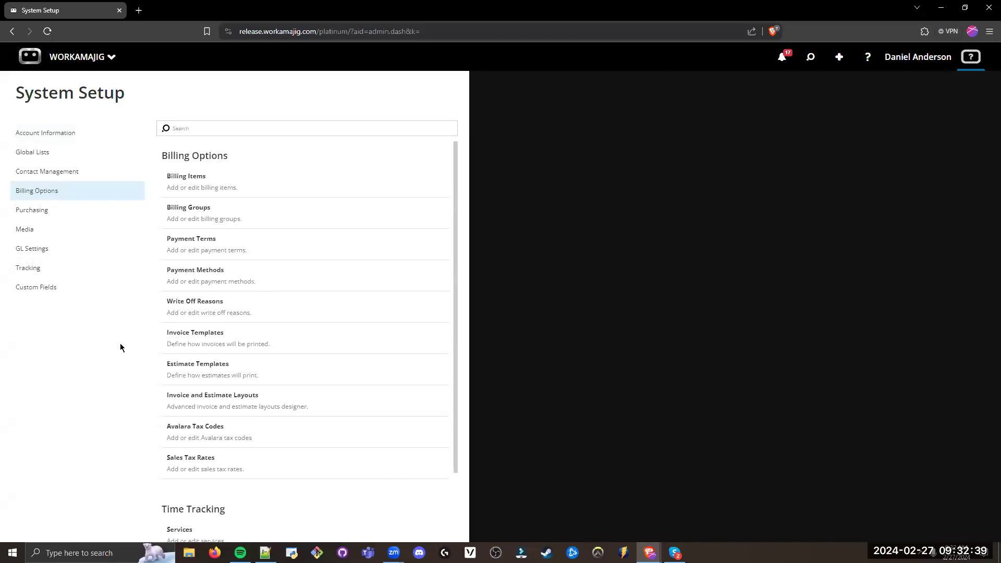
scroll(188, 354, "down", 2)
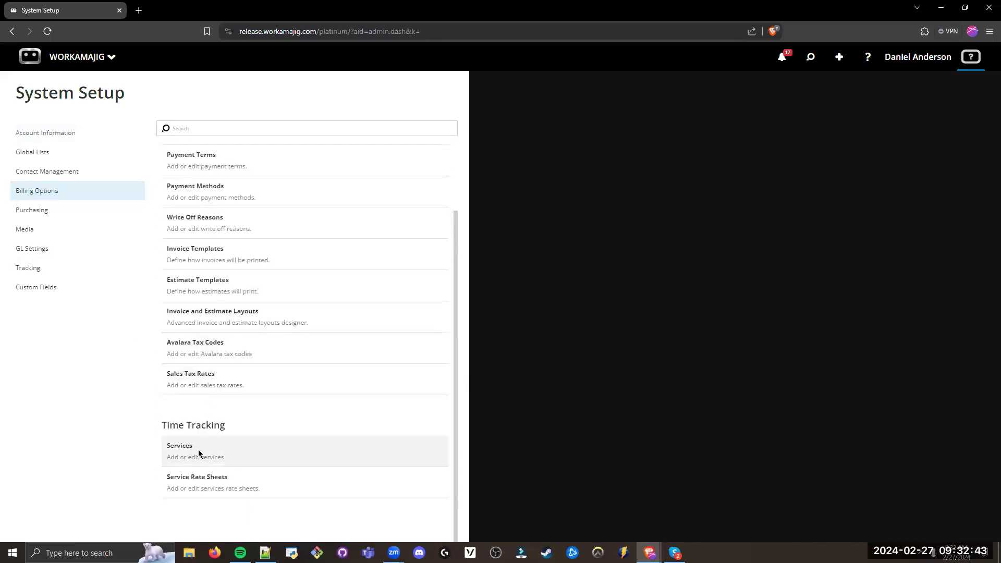
left_click_drag(201, 446, 159, 449)
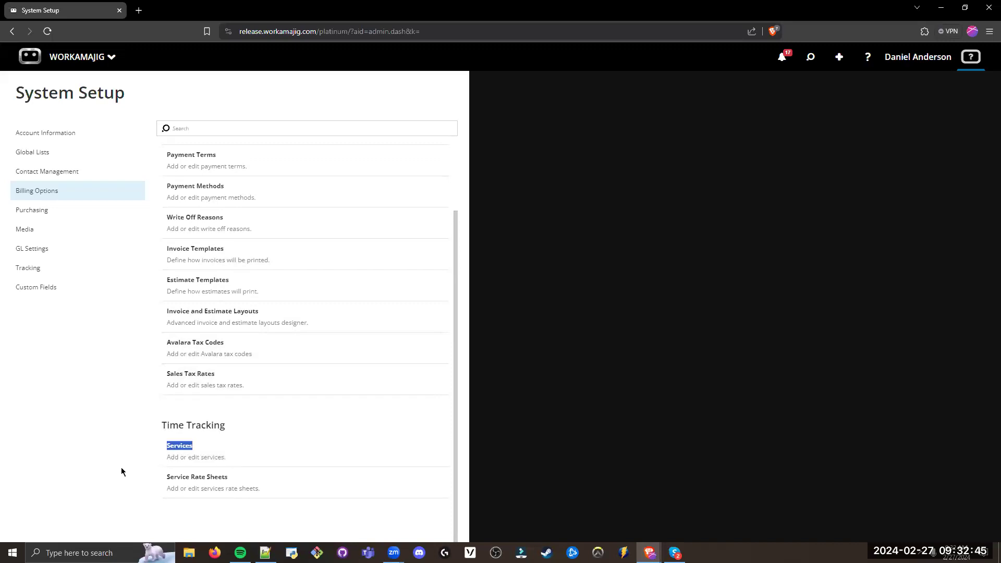
left_click(202, 457)
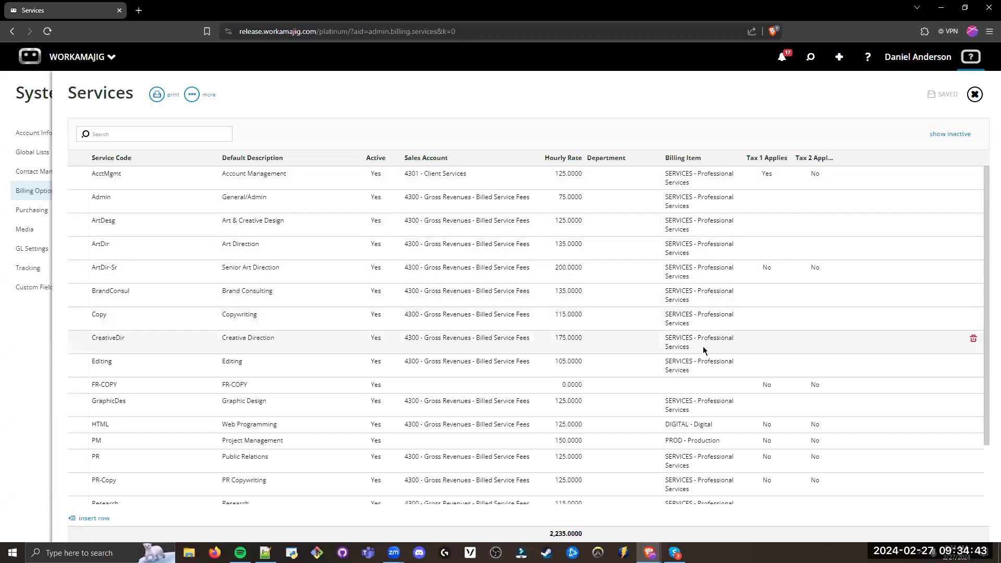
Step: Examine the billing item and hourly rate of the AcctMgmt service, and close the Services list
left_click(688, 183)
left_click(645, 134)
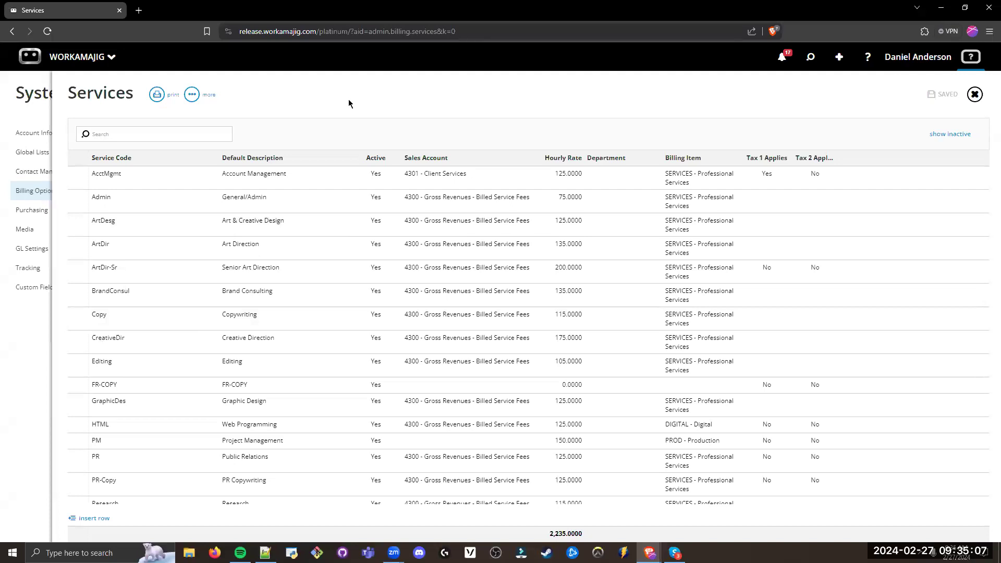
left_click(561, 184)
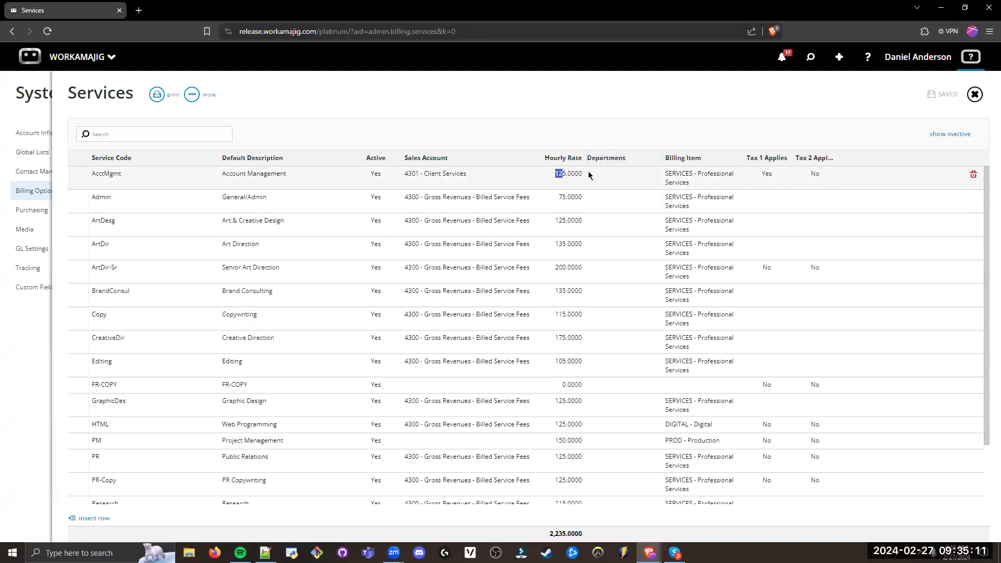
left_click(537, 103)
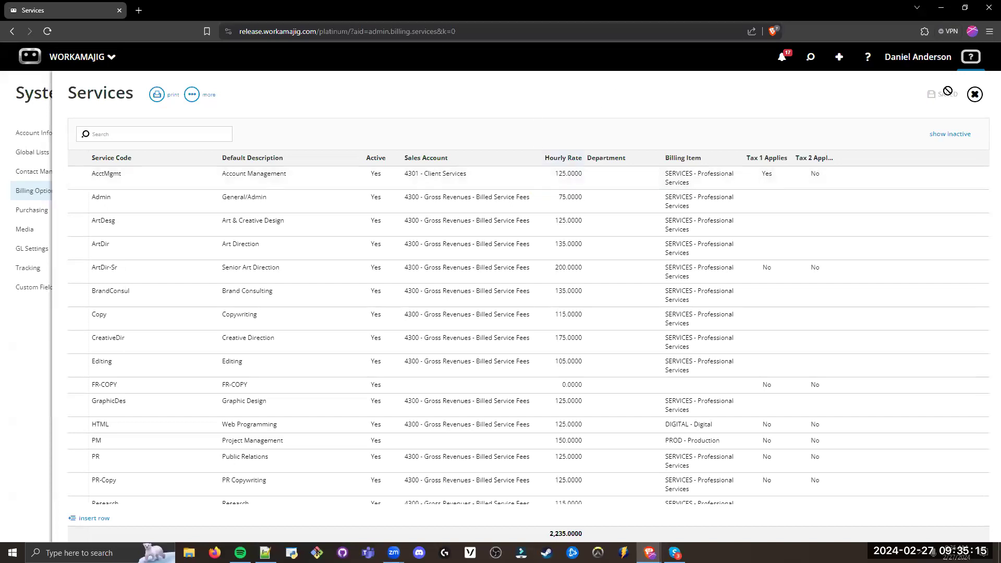
left_click(973, 101)
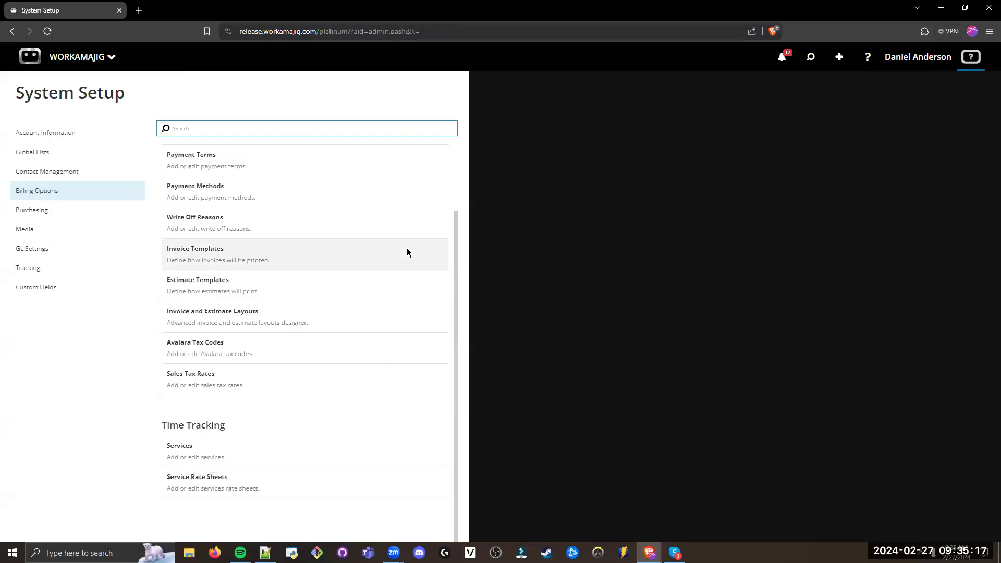
Step: Open the Service Rate Sheets list and review the ACME Rates 2022 and Rush Rates entries
left_click_drag(239, 478, 161, 482)
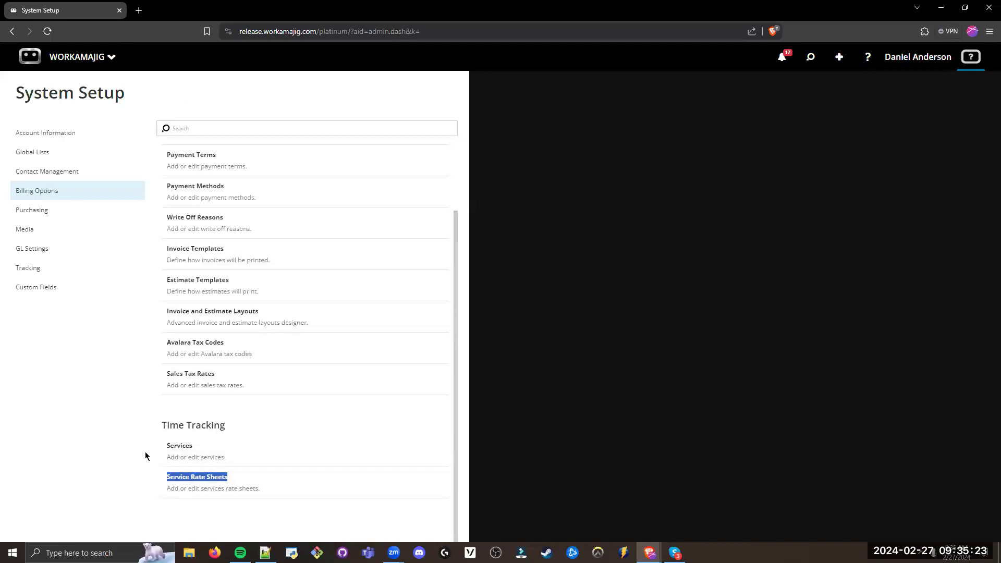
left_click(187, 480)
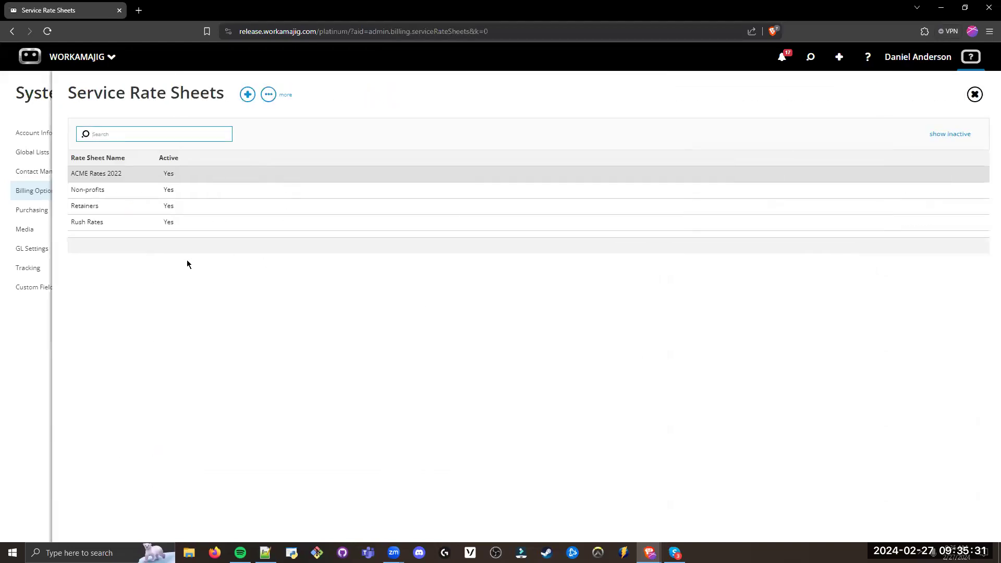
left_click_drag(132, 175, 72, 174)
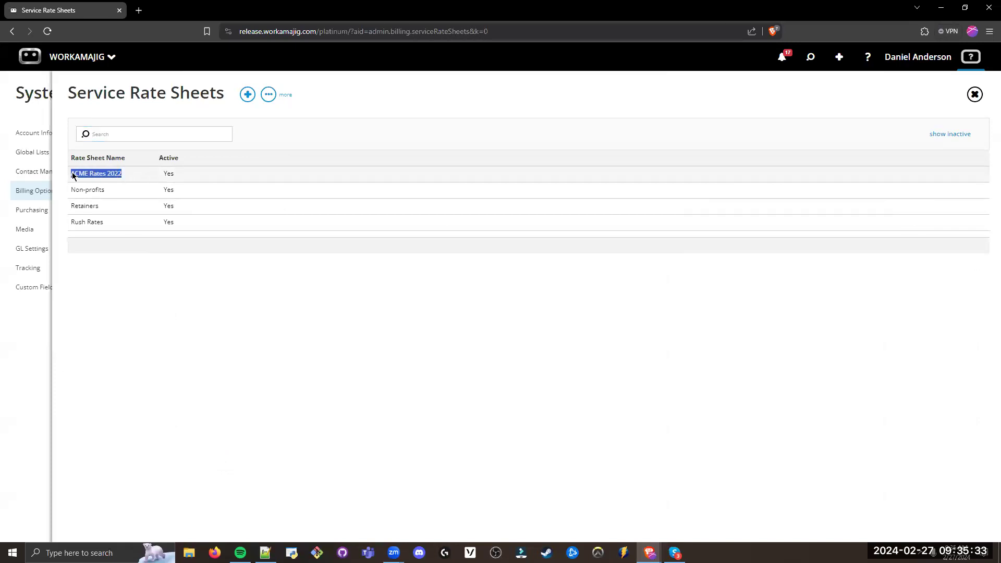
left_click(149, 284)
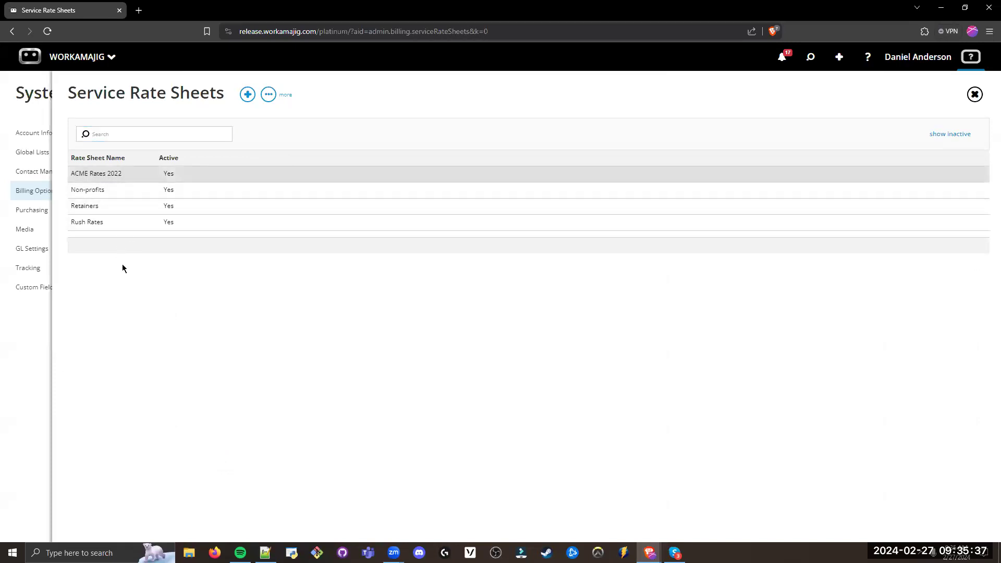
double_click(78, 173)
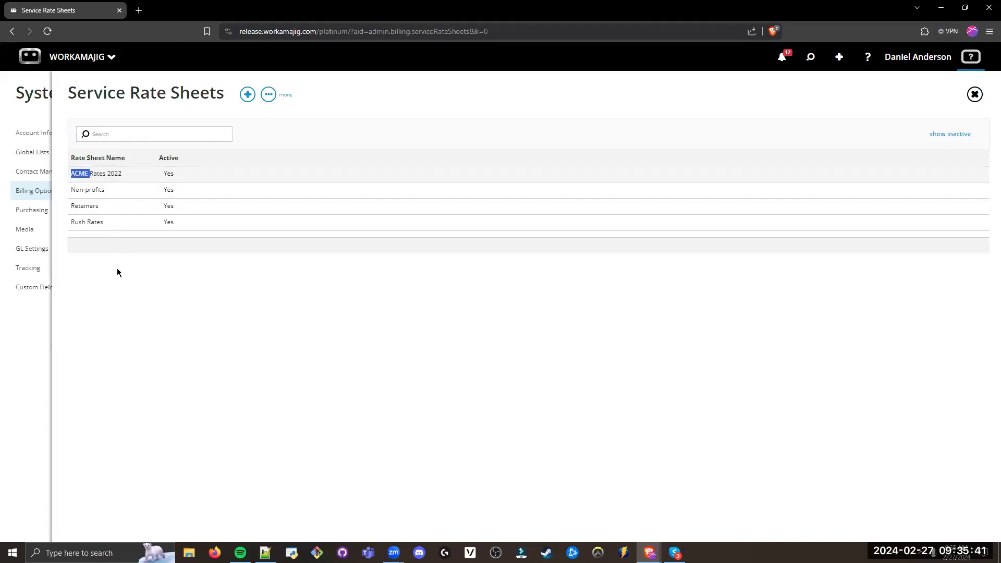
left_click(117, 268)
left_click_drag(104, 223, 72, 221)
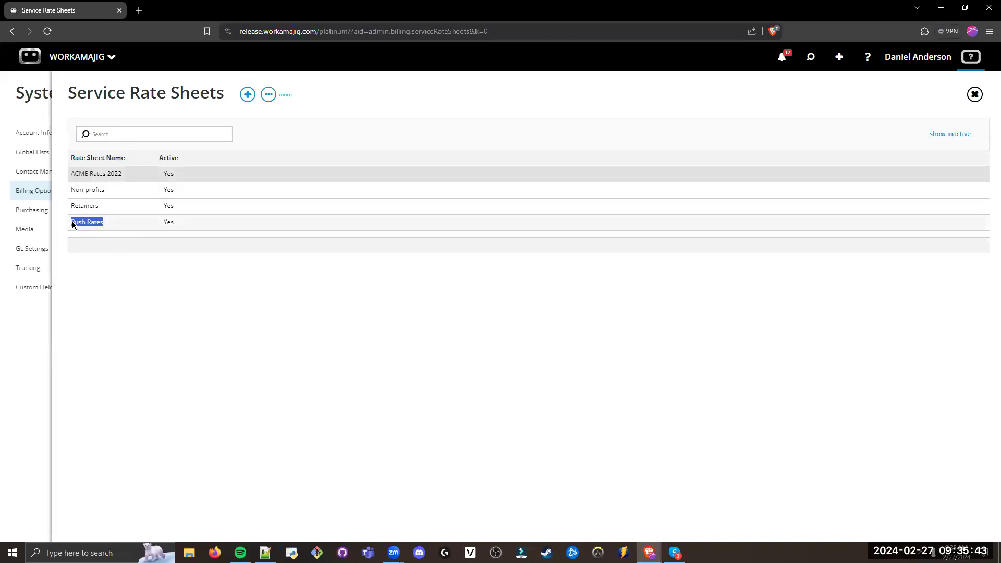
left_click(139, 311)
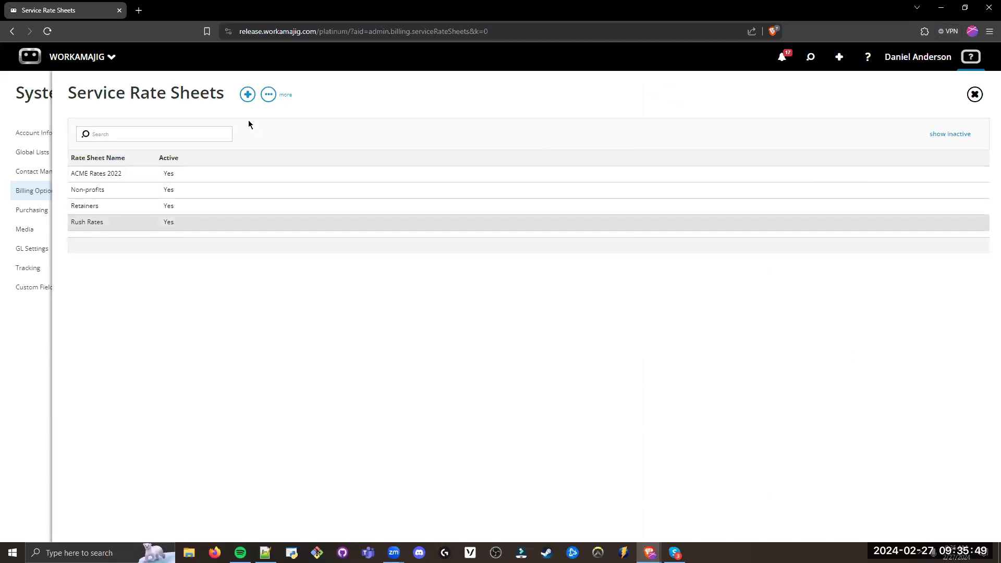
Step: Set the Account Management rate in the Rush Rates sheet to 135
left_click(144, 223)
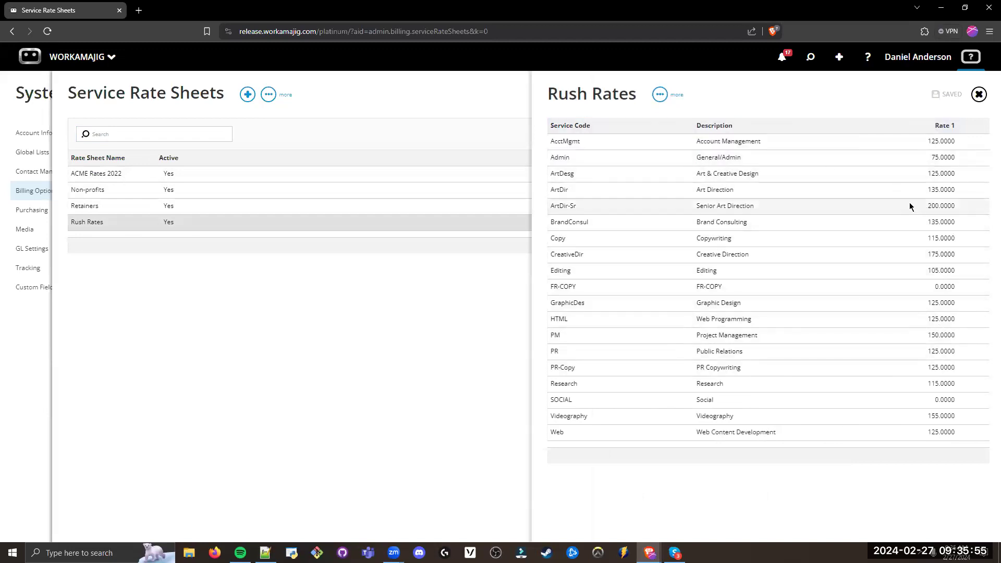
left_click(940, 144)
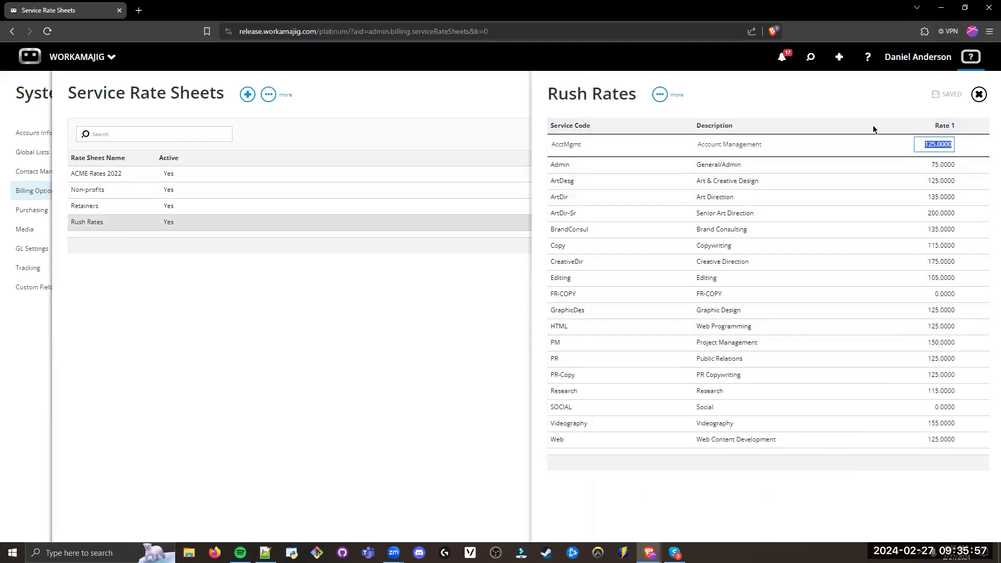
type("135")
key("Return")
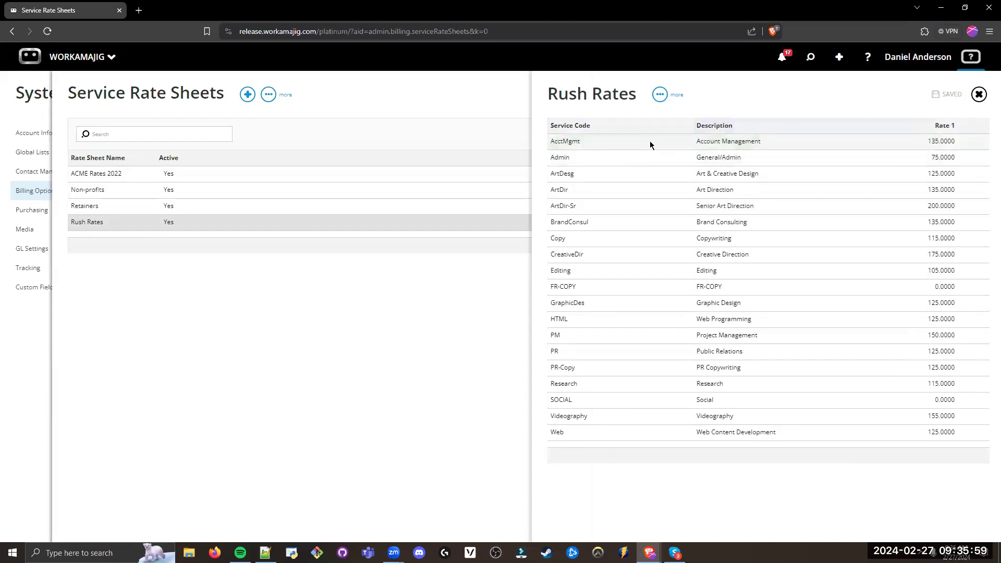
Step: Apply an adjustment of 110% of current to the Rush Rates sheet, and return to System Setup
left_click(661, 95)
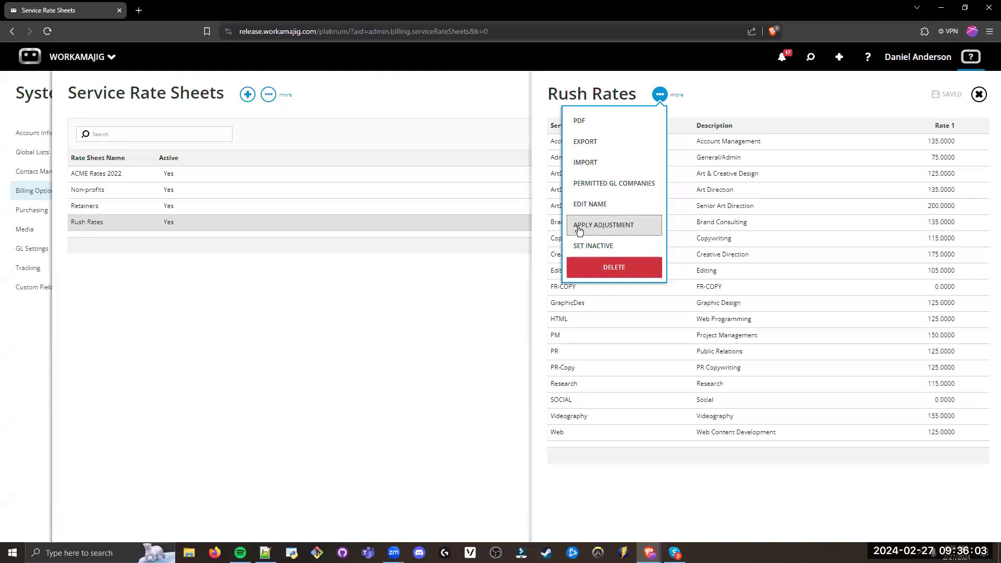
left_click(605, 228)
left_click(897, 134)
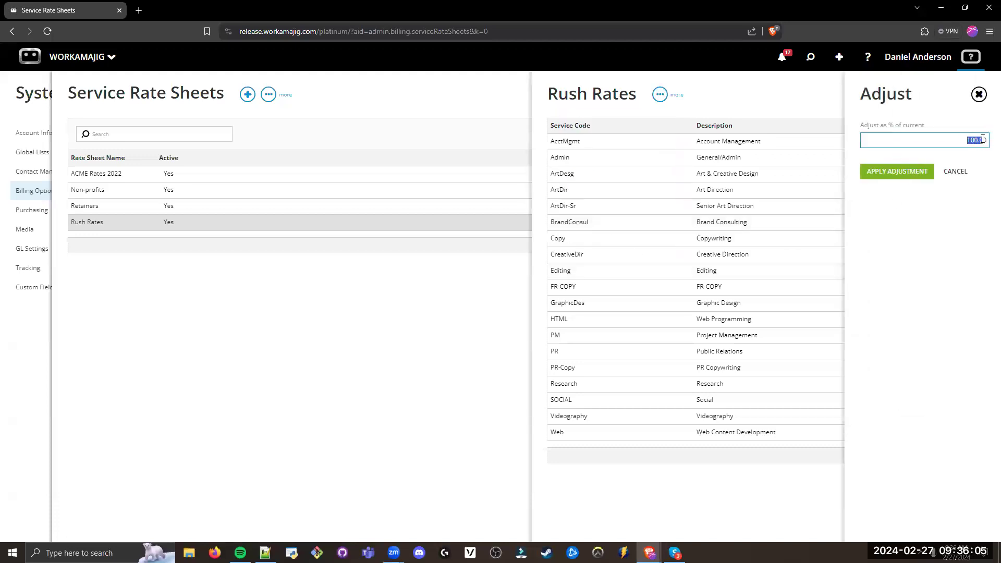
type("110")
left_click(893, 175)
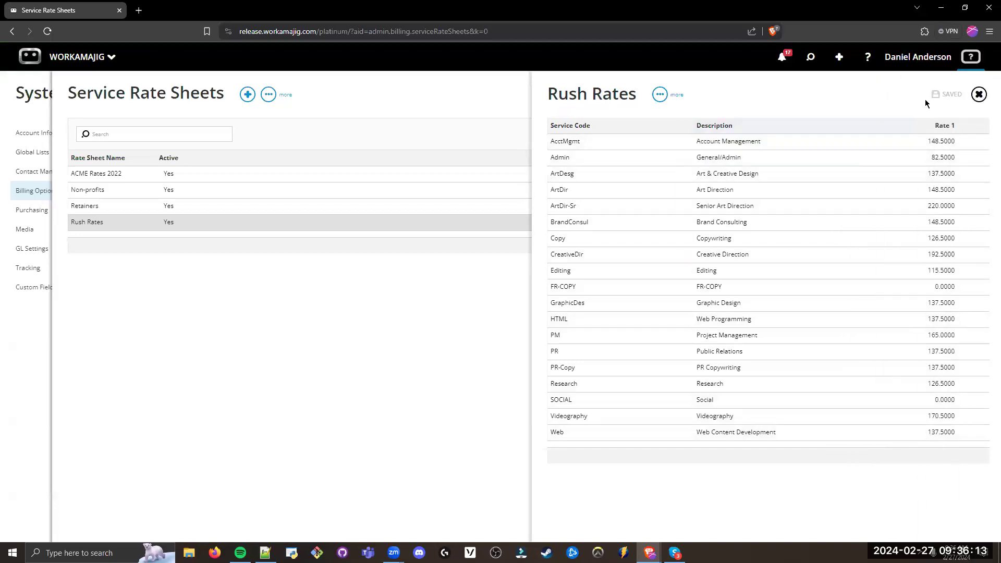
left_click(978, 95)
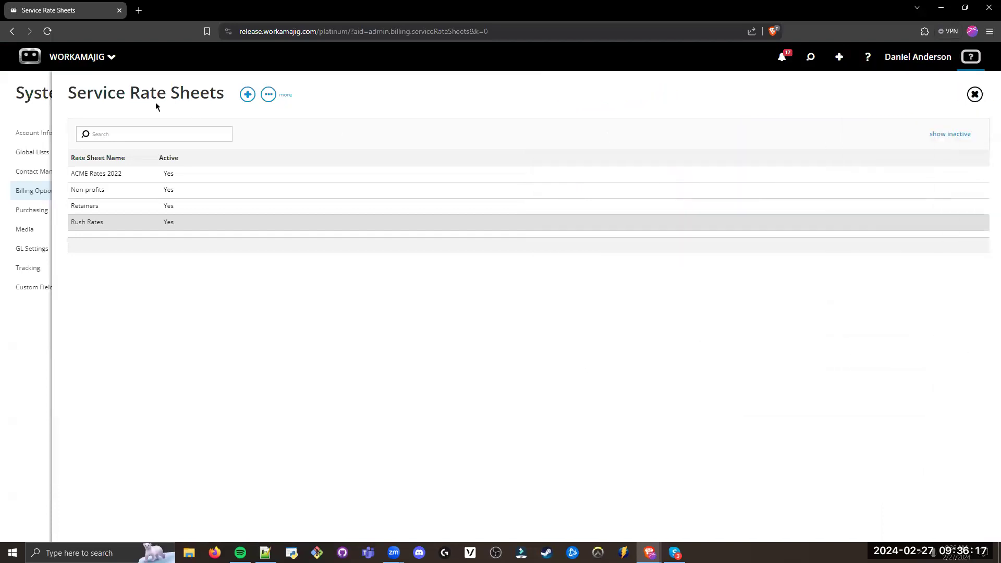
left_click(11, 124)
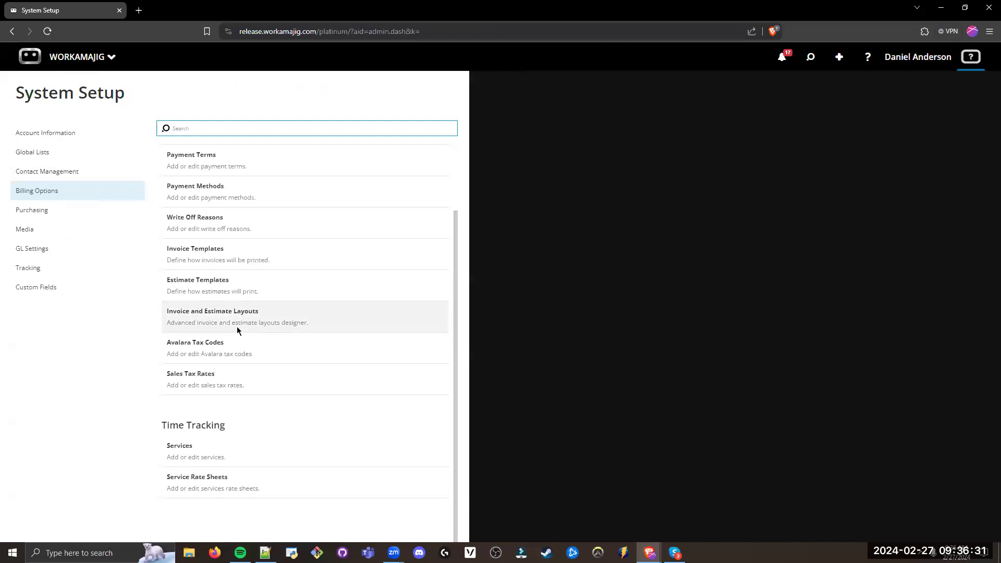
Step: Open the Billing Items list from Billing Options and examine its items and columns
scroll(240, 324, "up", 2)
left_click_drag(241, 180, 166, 179)
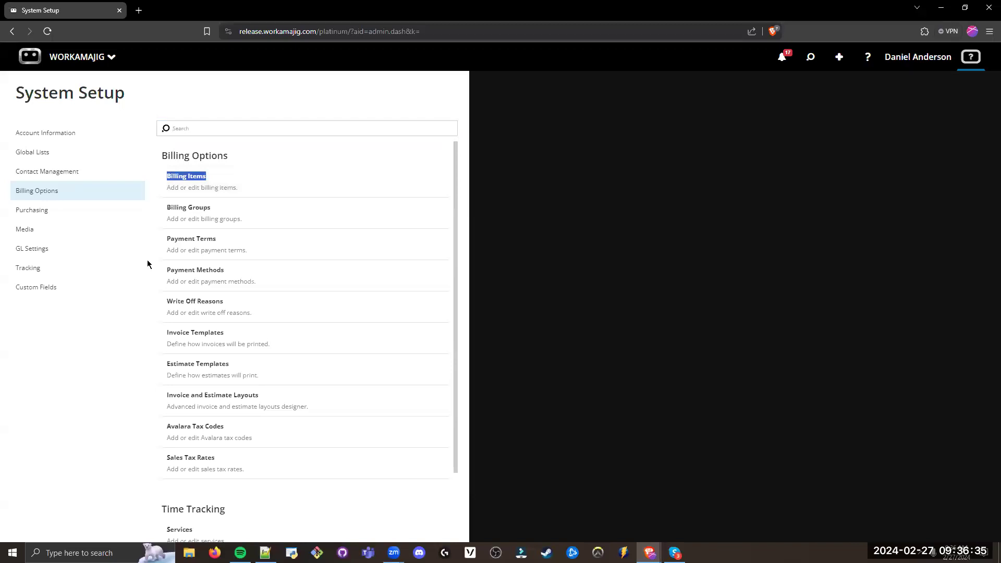
left_click(213, 189)
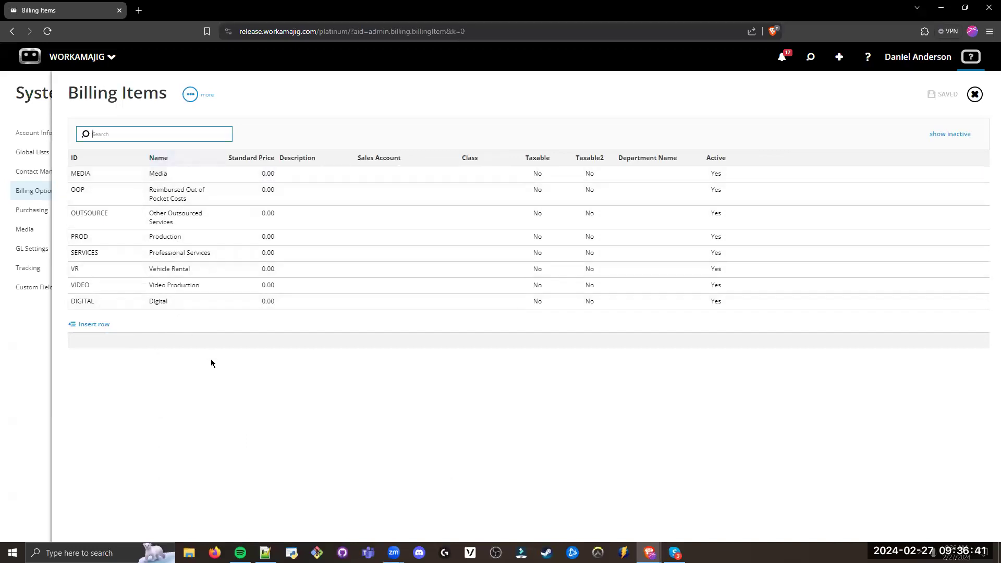
left_click(230, 394)
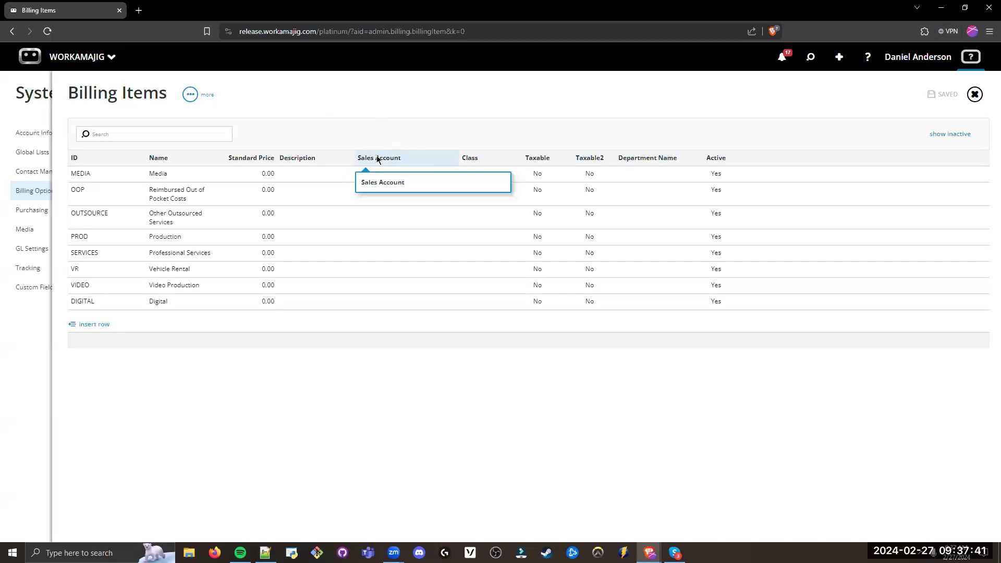
left_click_drag(162, 95, 69, 94)
left_click(330, 101)
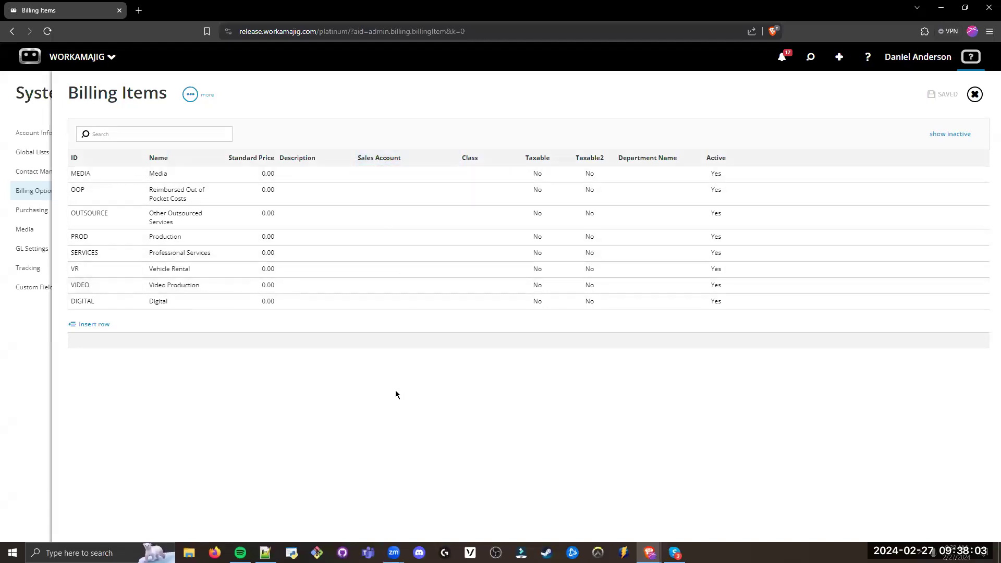
Step: Return to System Setup from Billing Items and open the Purchase Items list in the Purchasing section
left_click(27, 362)
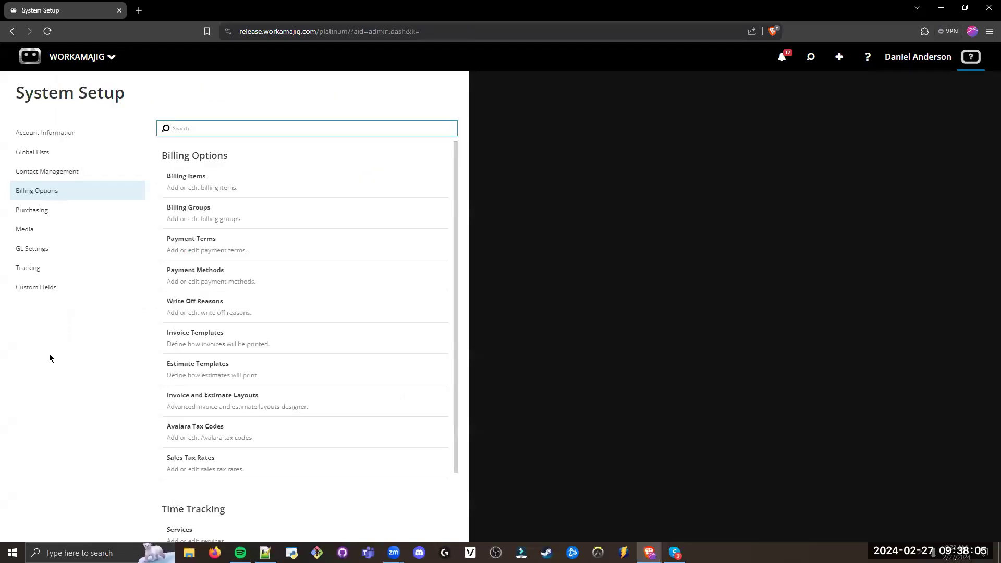
left_click_drag(76, 212, 9, 214)
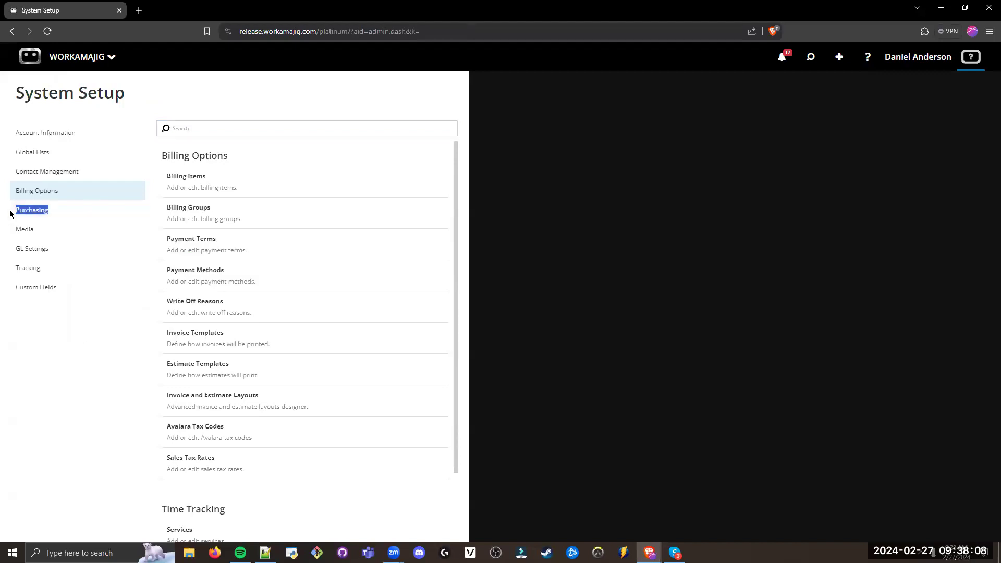
left_click(54, 212)
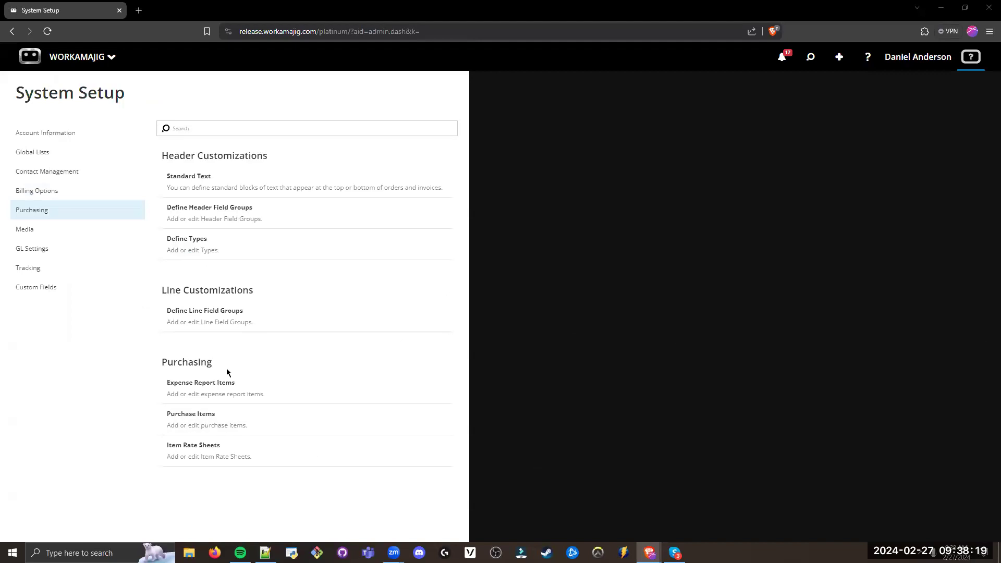
left_click(102, 392)
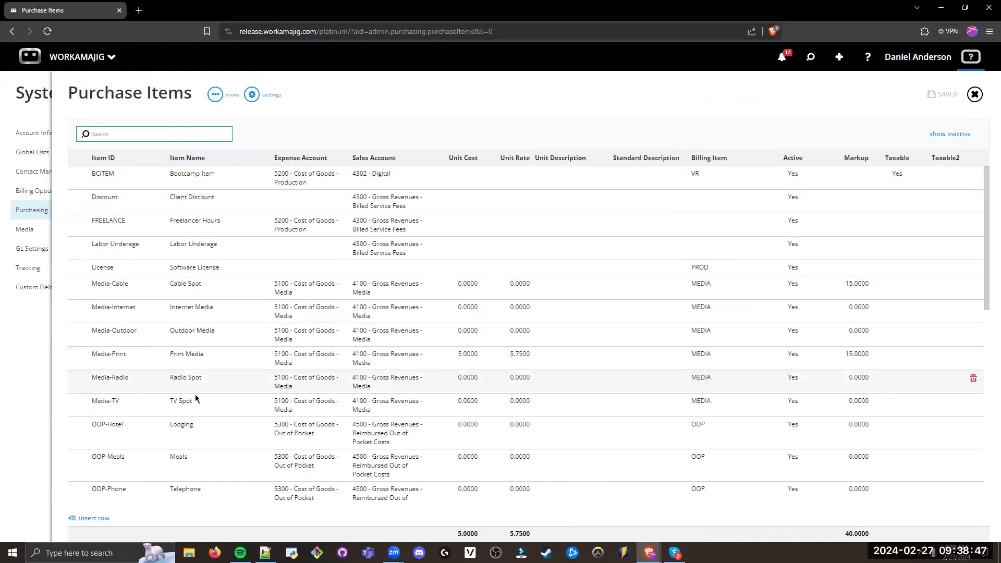
Step: Review the Purchase Items list, including the sales account of the Bootcamp Item, and close the list
left_click(345, 93)
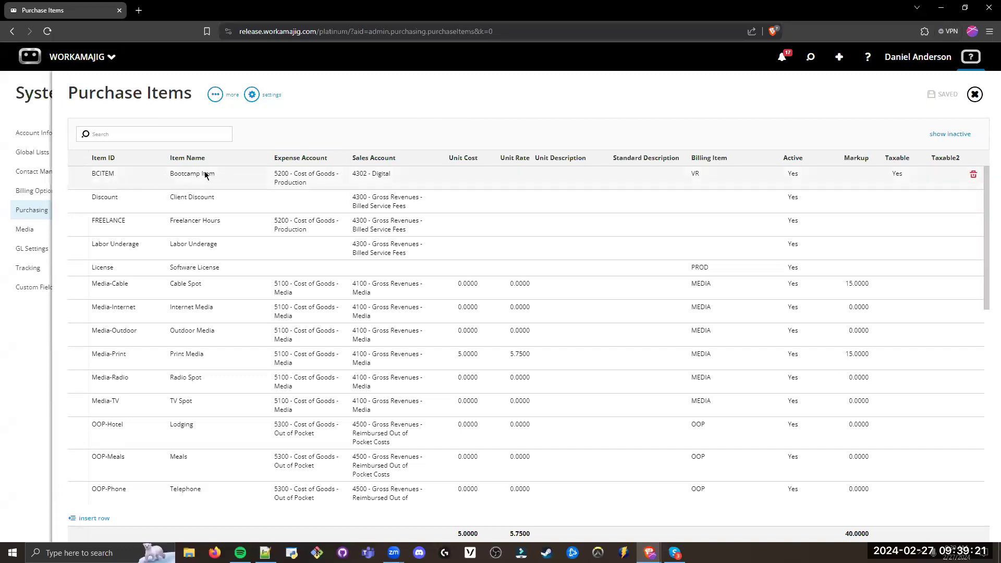
left_click_drag(395, 175, 352, 177)
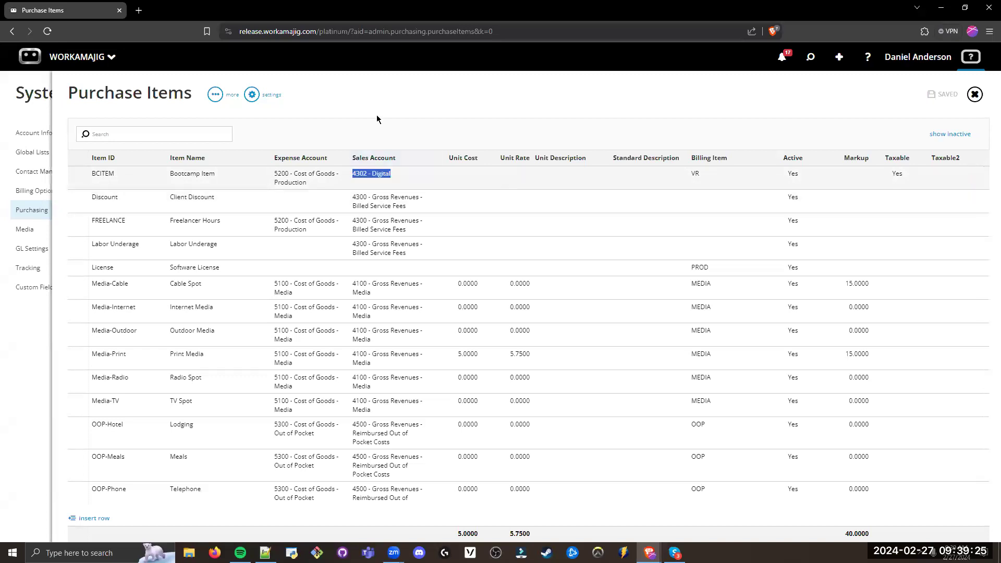
left_click(360, 186)
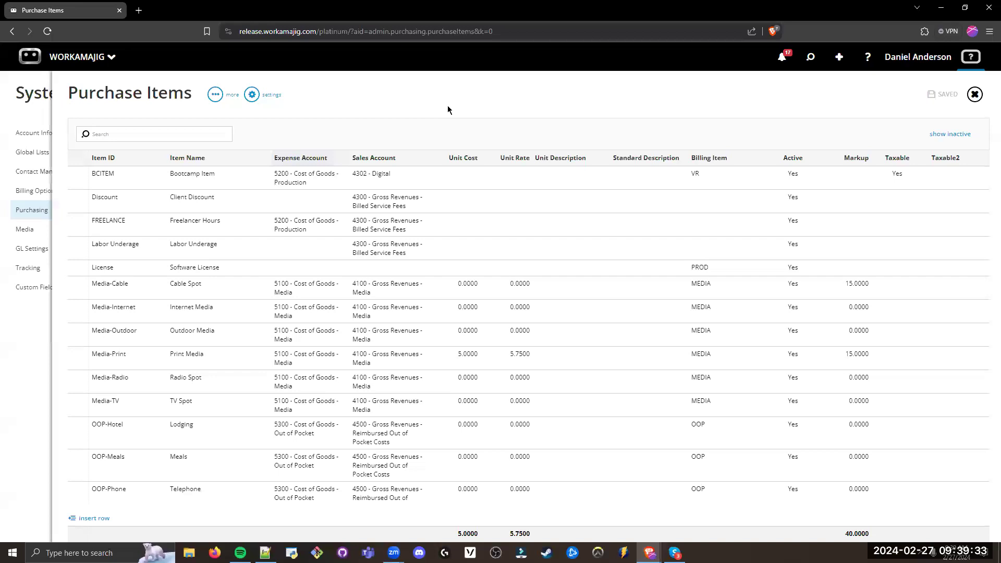
left_click(976, 96)
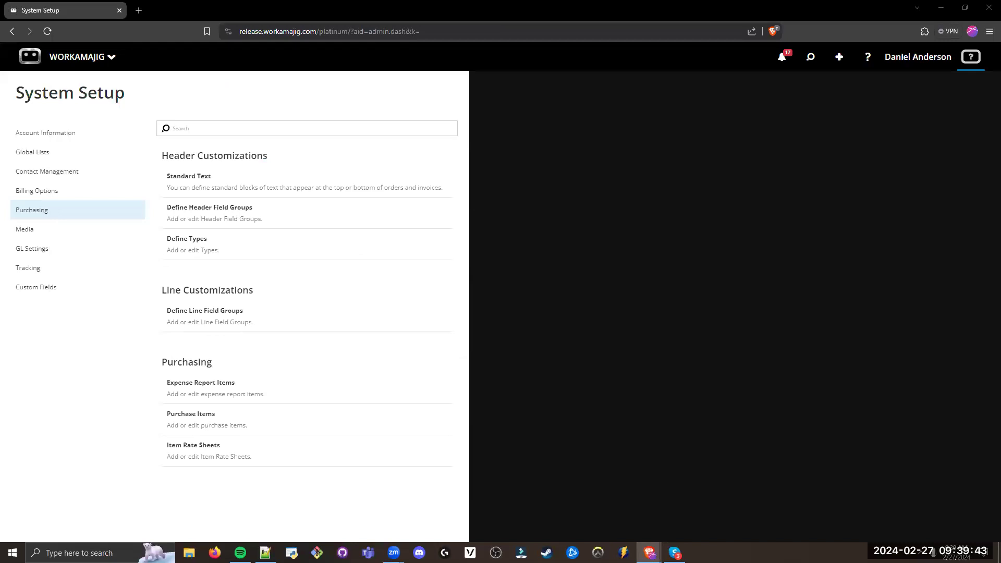
Step: Go back to Billing Options and review the Services and Service Rate Sheets entries under Time Tracking
left_click(52, 192)
scroll(230, 483, "down", 2)
double_click(191, 447)
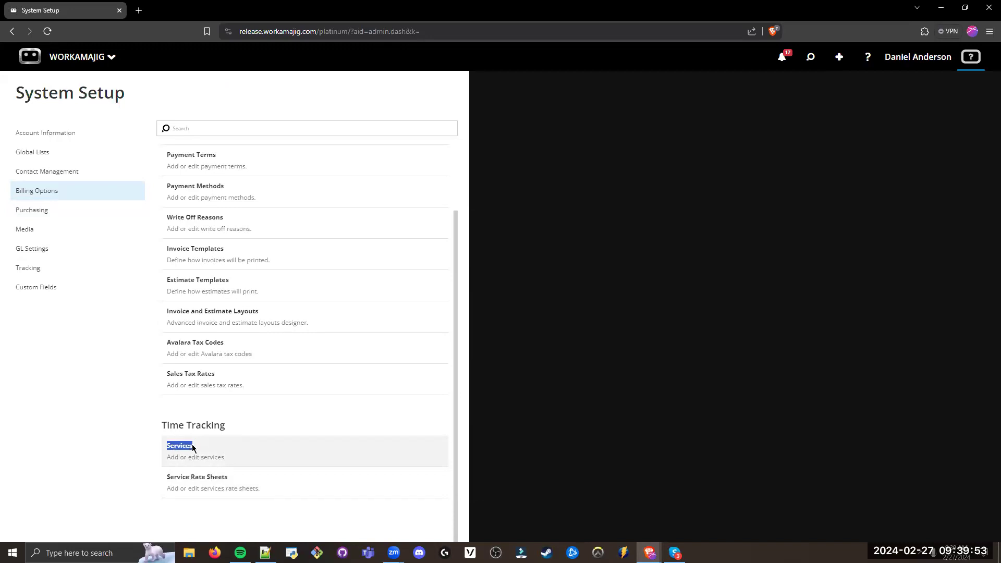
left_click_drag(228, 478, 161, 476)
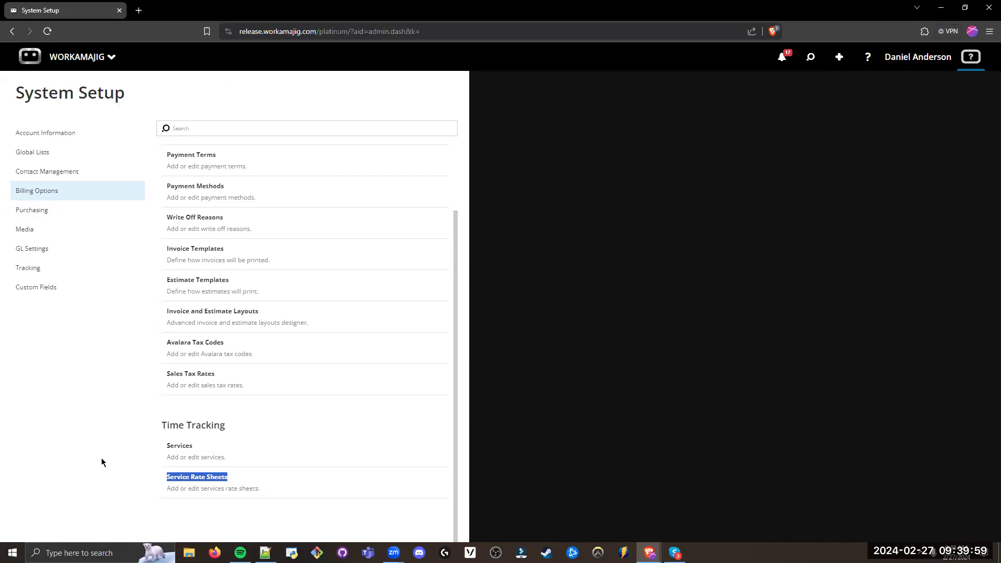
left_click(138, 477)
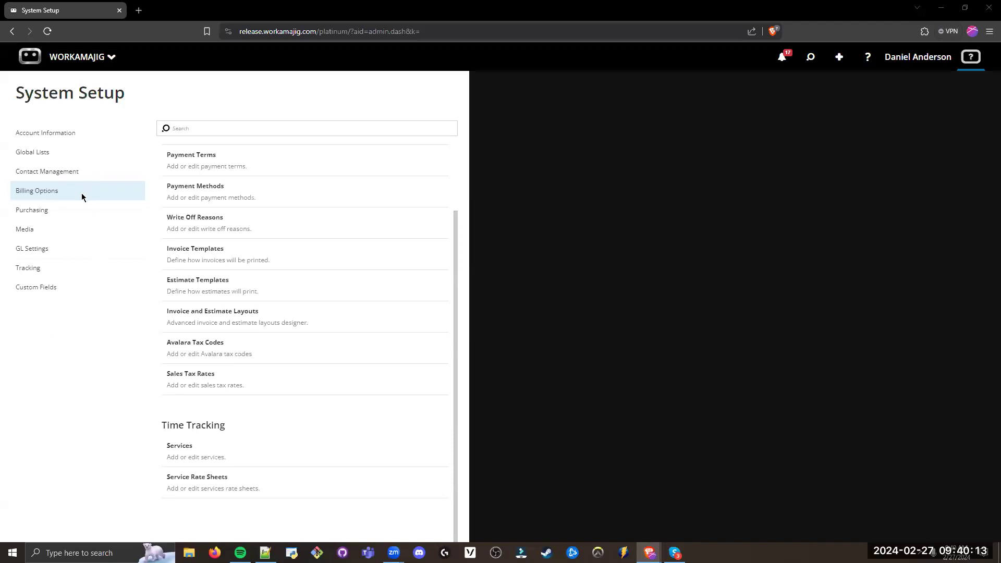
Step: Review the Invoice Templates, Invoice and Estimate Layouts, and Services entries in Billing Options
triple_click(27, 193)
left_click_drag(259, 312, 161, 316)
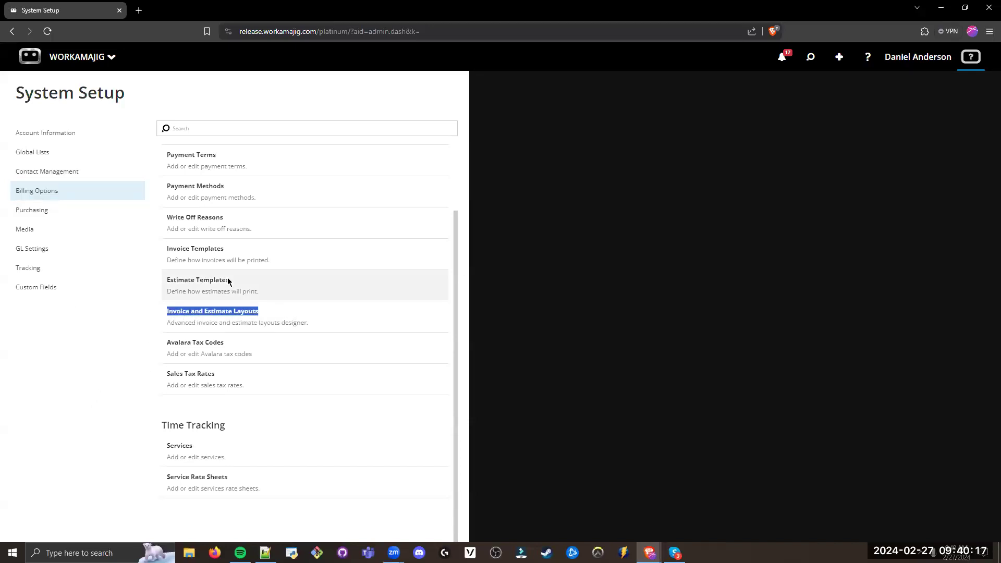
left_click_drag(232, 247, 161, 253)
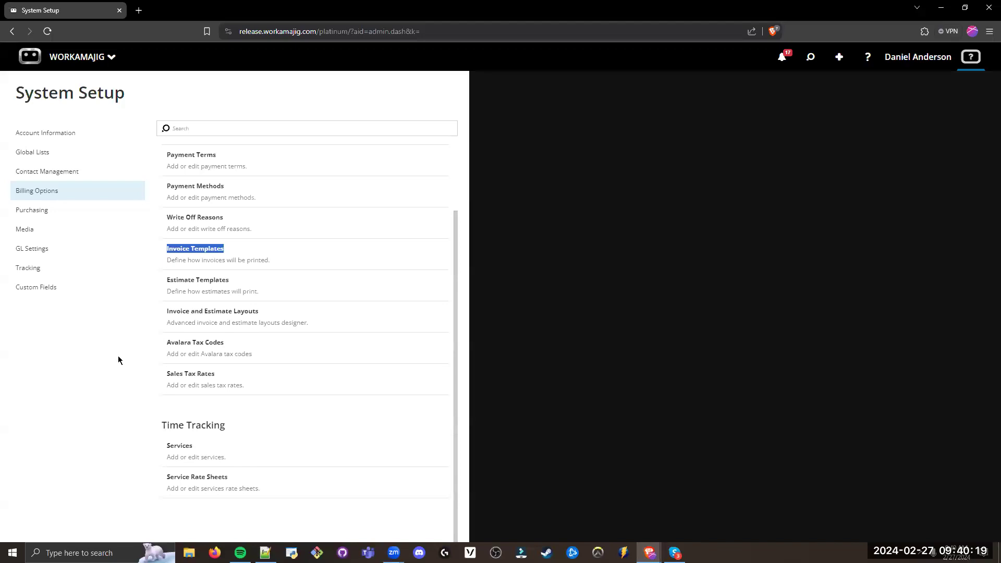
left_click(135, 324)
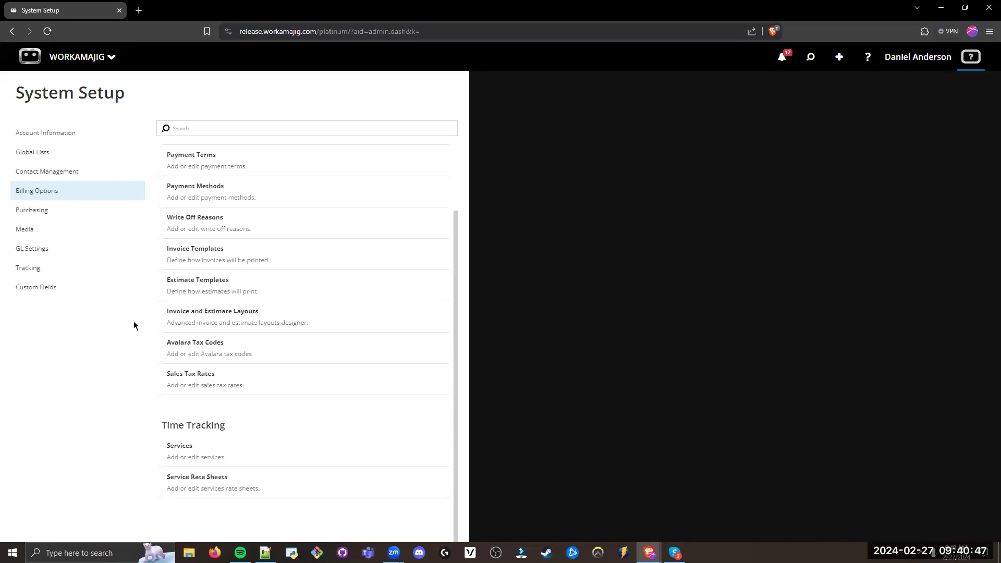
left_click_drag(213, 447, 158, 448)
left_click(110, 409)
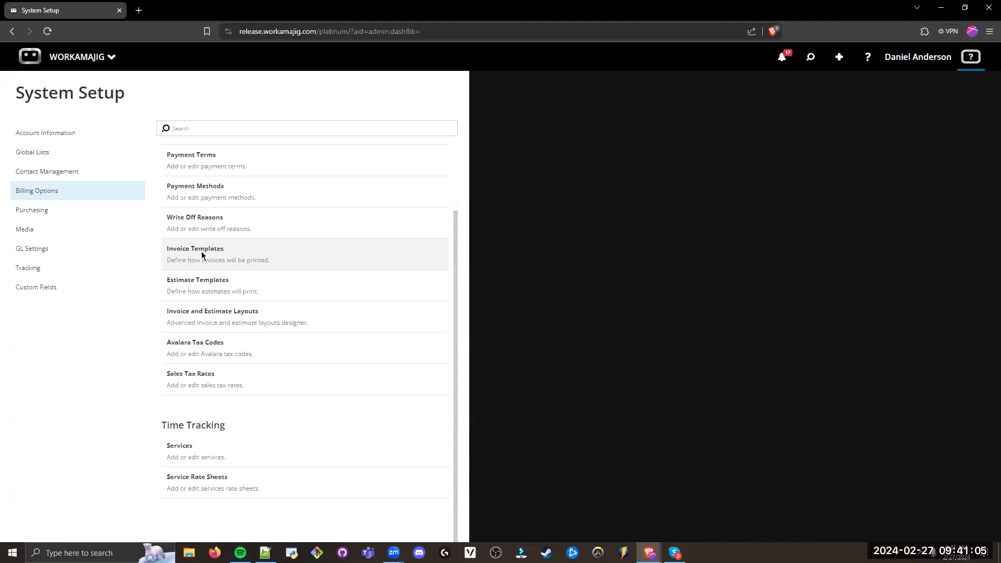
triple_click(236, 252)
left_click_drag(259, 314, 165, 313)
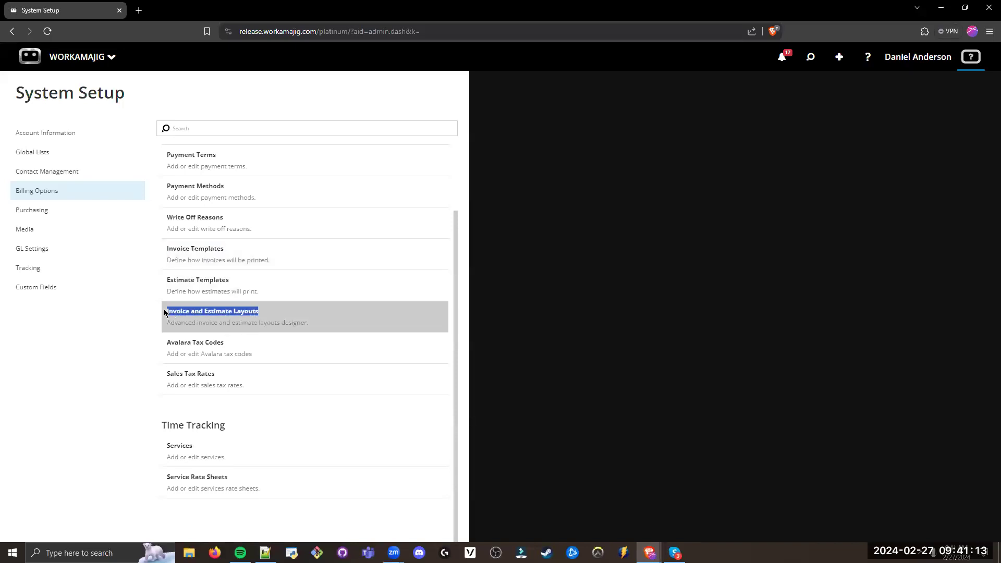
left_click(115, 336)
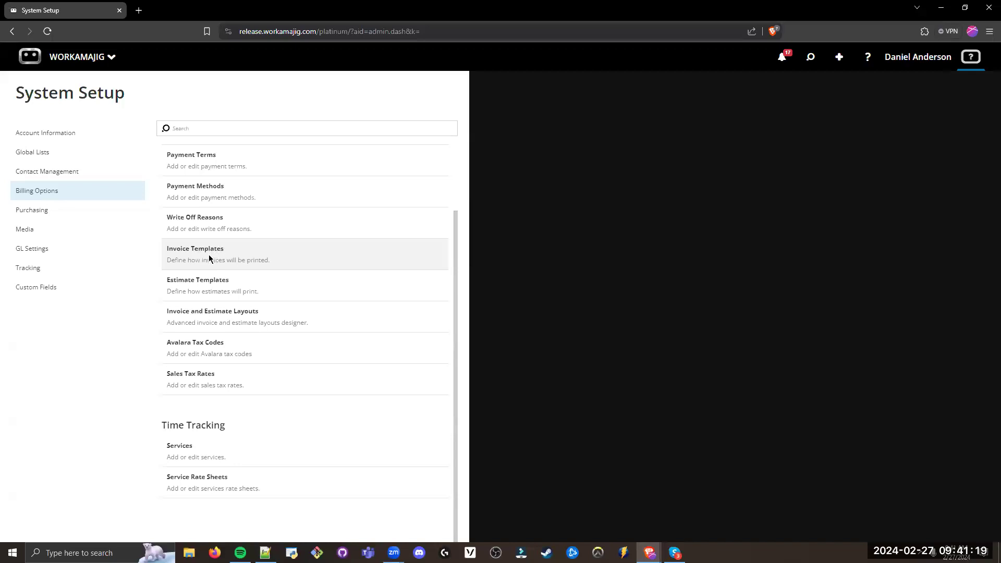
Step: Open the Invoice Templates list, preview the Detailed template, and return to review the Detailed and Summary entries
left_click(209, 254)
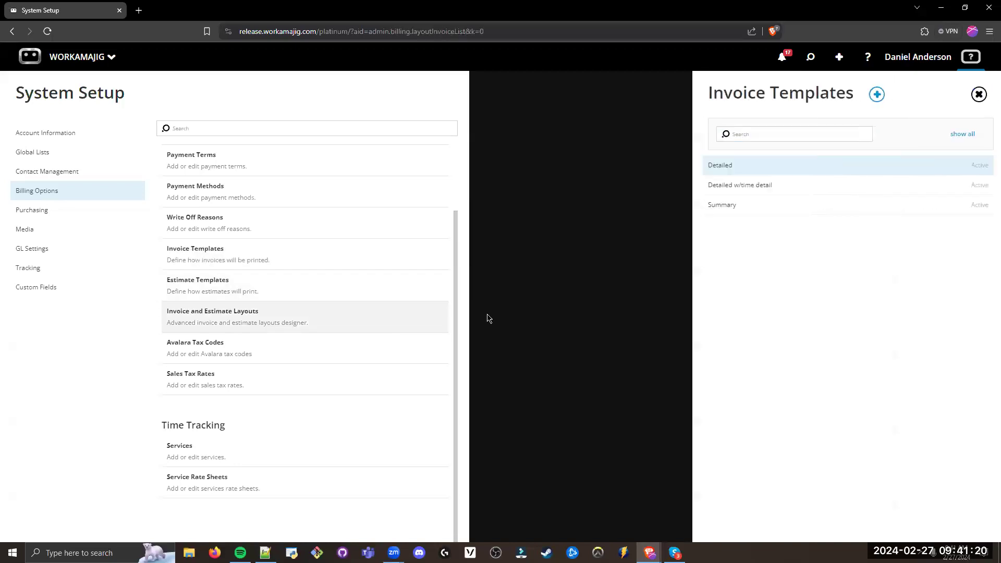
left_click(743, 171)
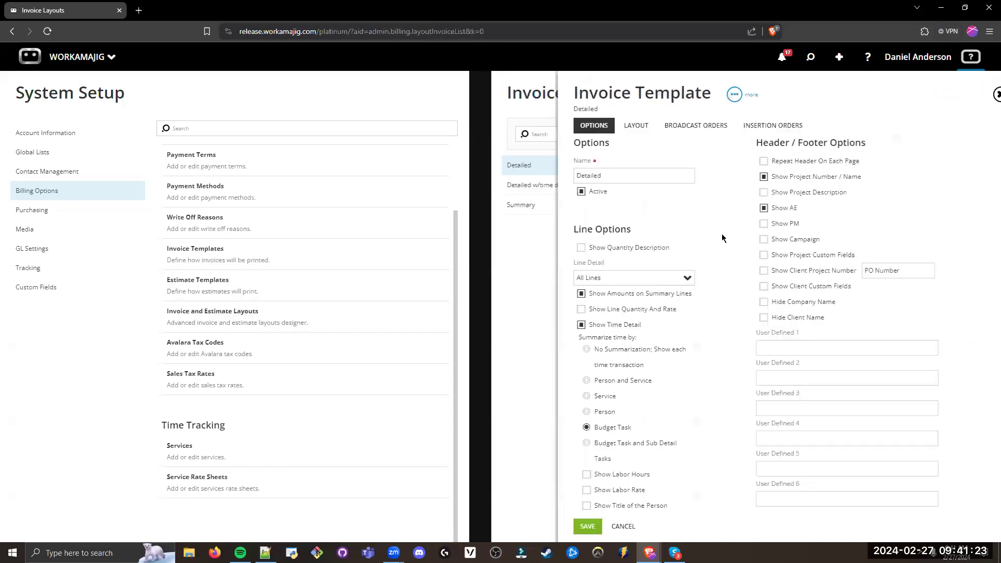
left_click(522, 256)
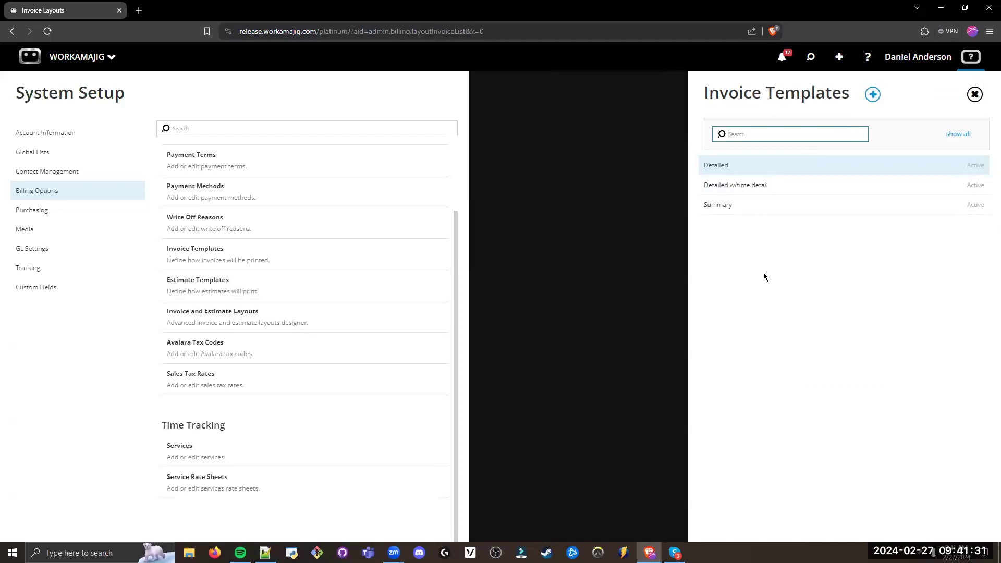
left_click(726, 166)
double_click(726, 165)
left_click_drag(742, 204, 694, 204)
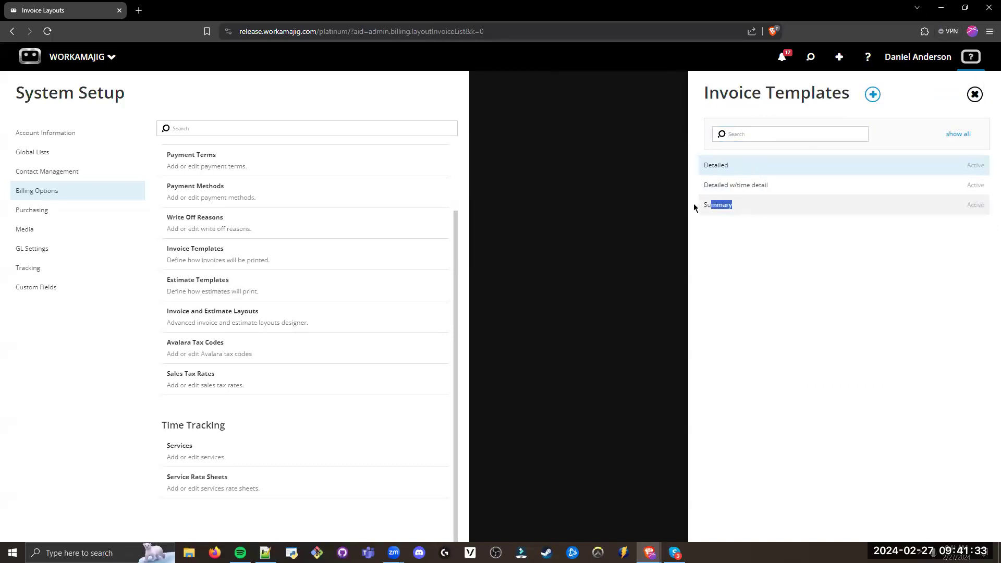
left_click(742, 264)
Step: Open the Detailed template, switch Show Time Detail off and back on, and review the Summarize time by options
left_click(741, 170)
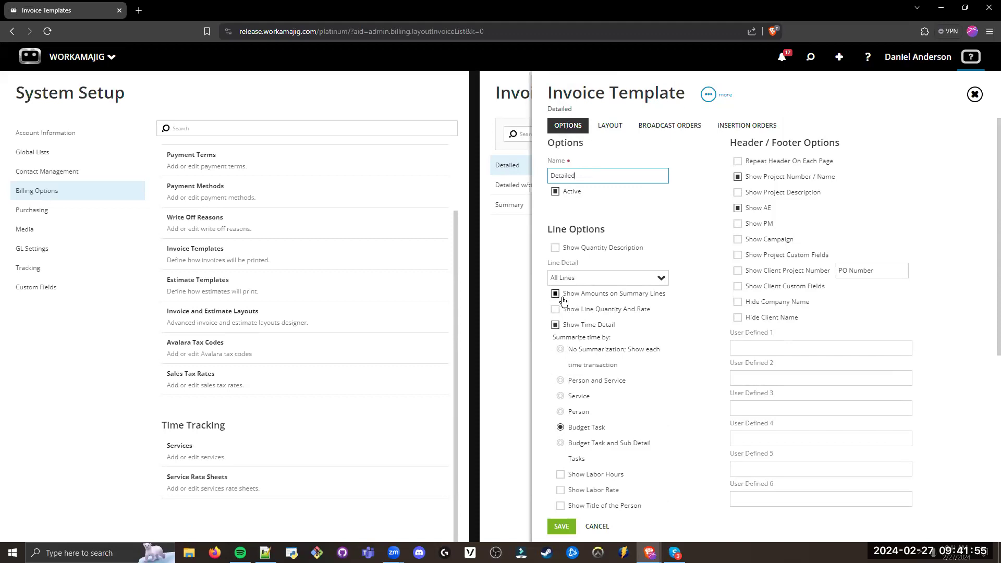
left_click(555, 326)
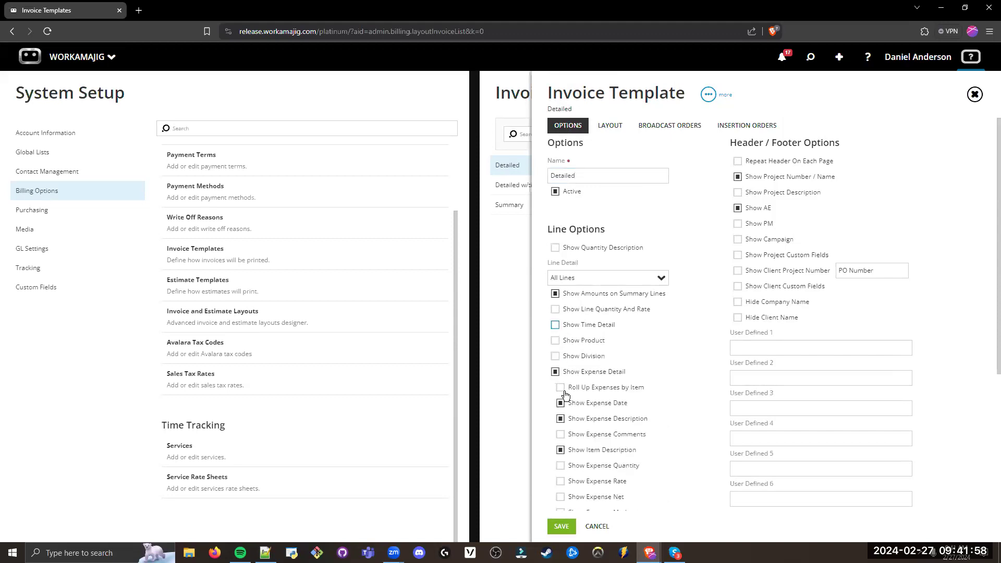
left_click(556, 325)
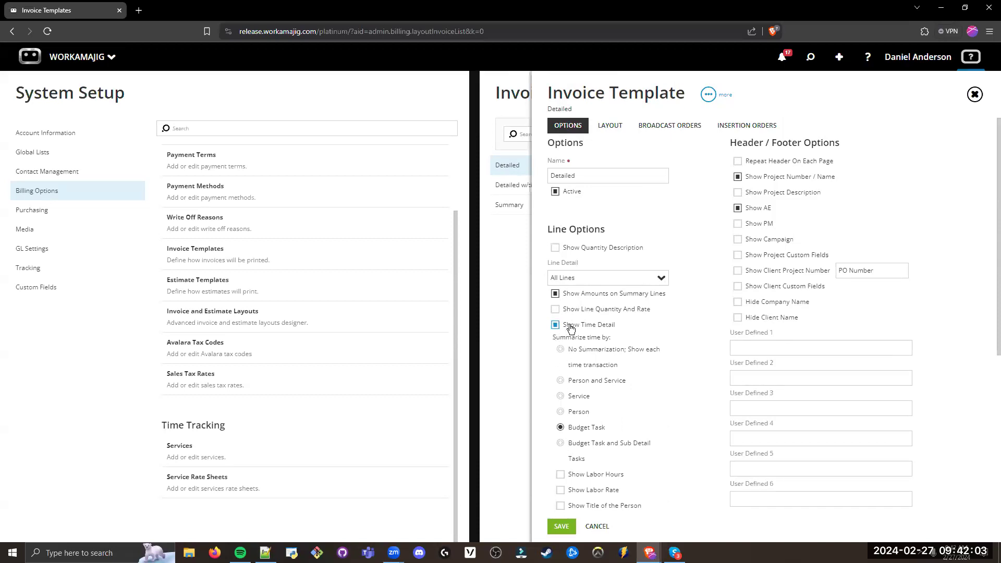
scroll(573, 328, "down", 2)
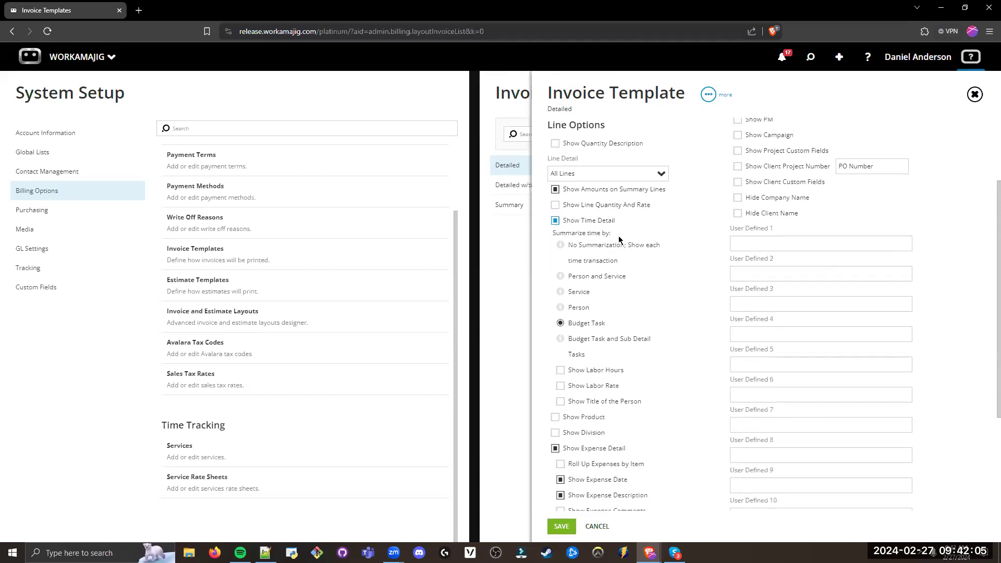
left_click_drag(618, 236, 548, 234)
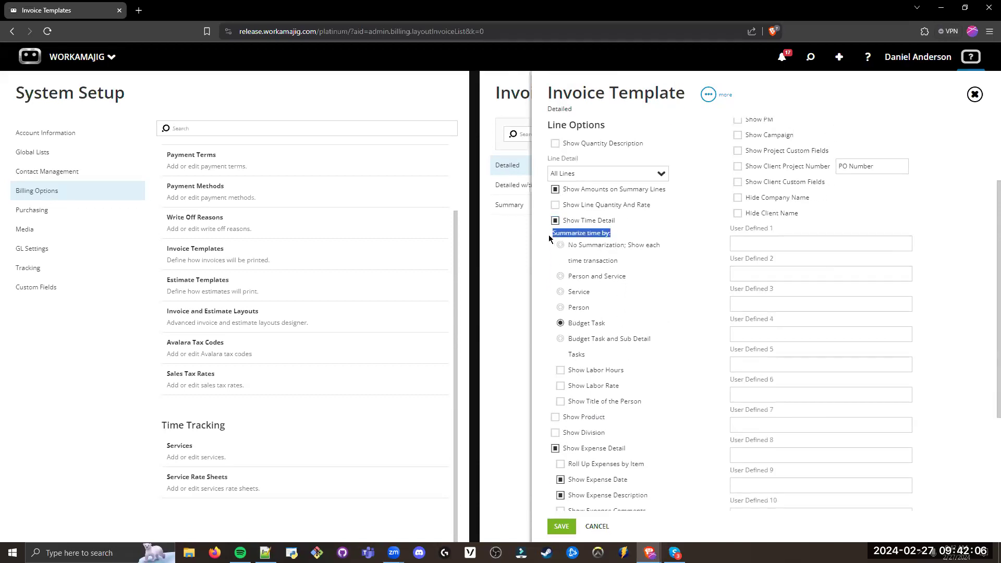
left_click(549, 367)
scroll(547, 277, "up", 3)
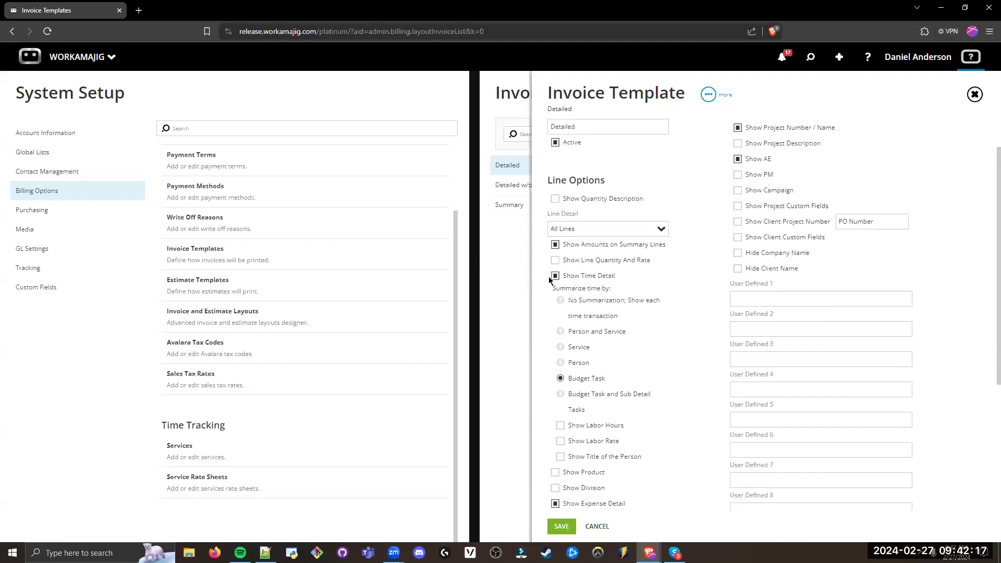
Step: Review the Detailed template's Header / Footer Options and the available Line Detail choices, keeping All Lines
left_click_drag(607, 233, 547, 230)
left_click_drag(849, 139, 729, 142)
left_click(727, 205)
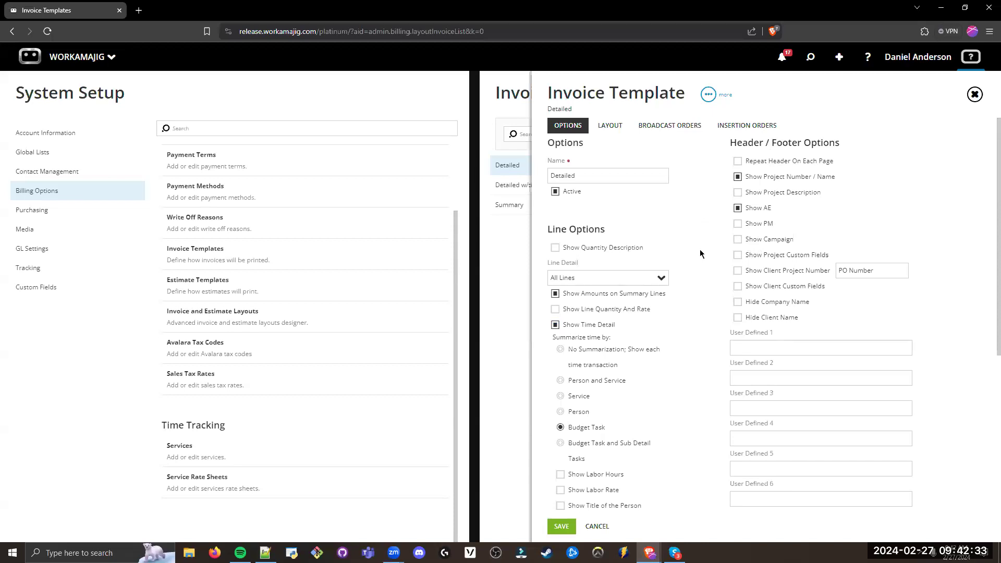
left_click(594, 275)
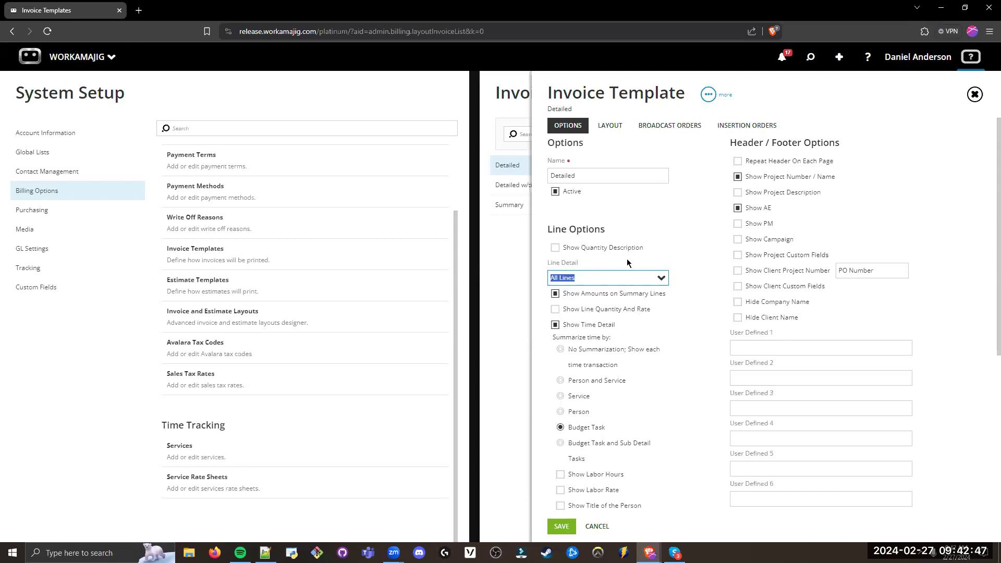
left_click(661, 278)
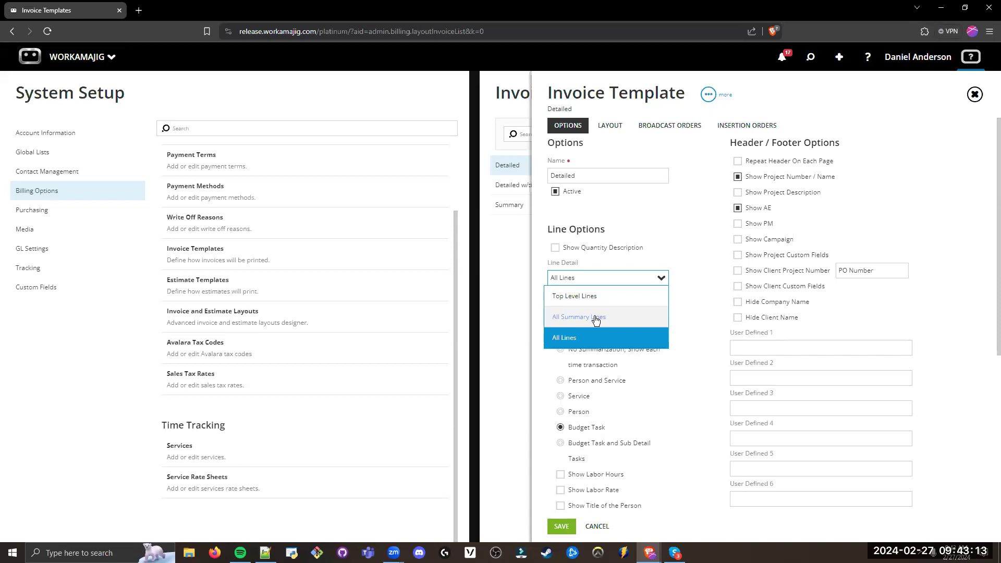
left_click(617, 223)
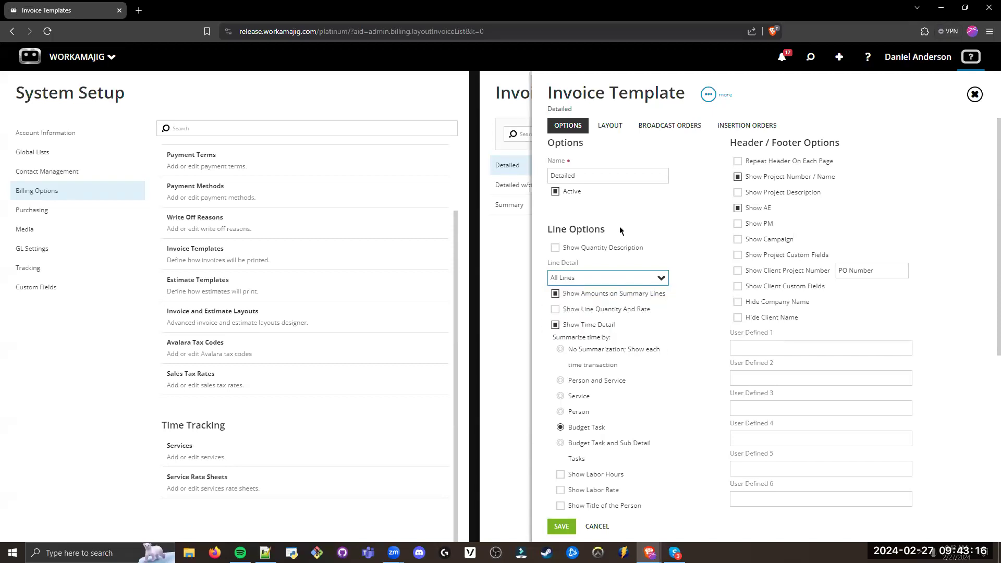
Step: Examine the Detailed template's layout settings for the logo, client and company addresses, invoice info and invoice name
left_click(611, 129)
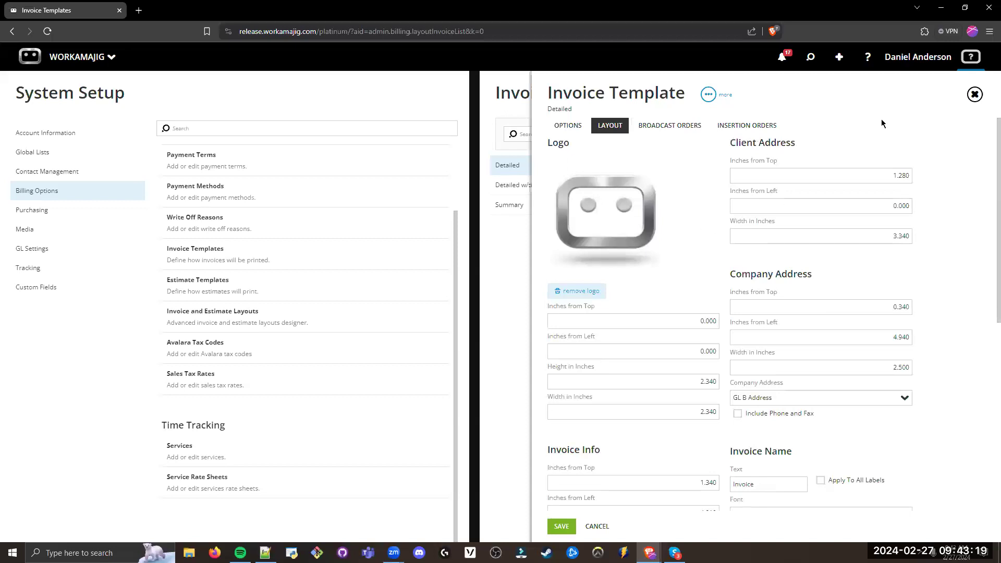
left_click_drag(573, 147, 545, 145)
scroll(986, 167, "down", 2)
scroll(986, 175, "up", 1)
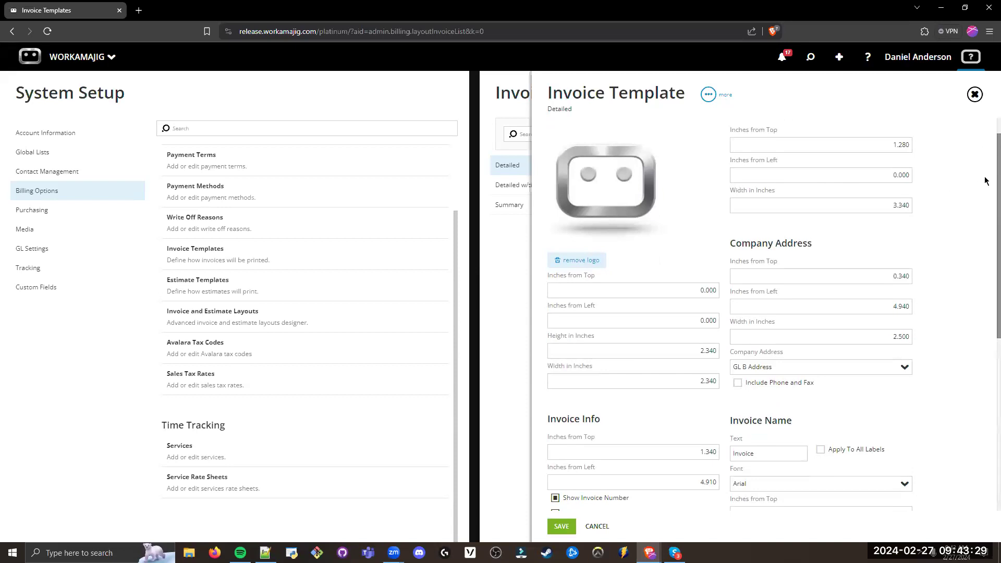
scroll(986, 188, "down", 1)
scroll(986, 203, "down", 3)
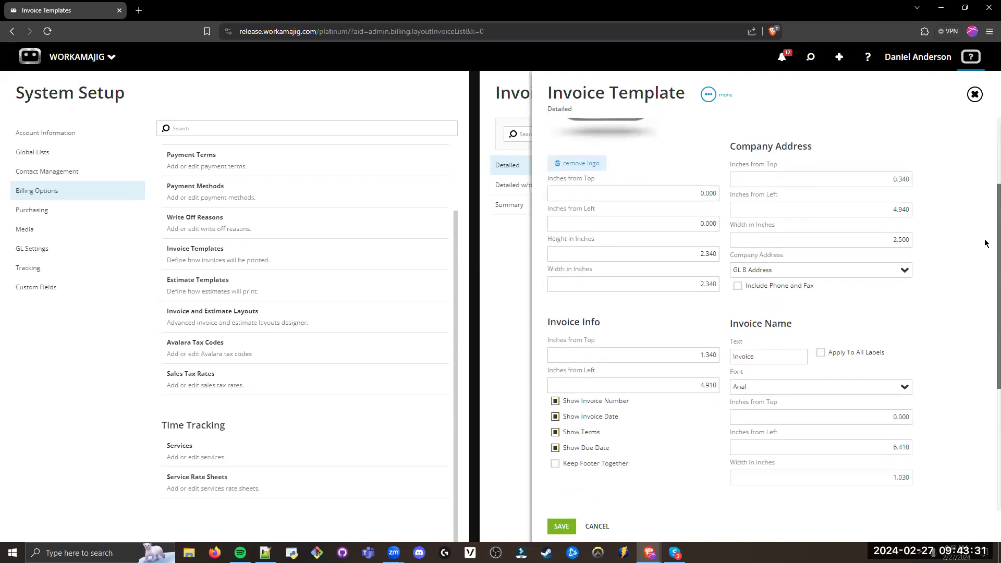
scroll(984, 235, "up", 1)
scroll(983, 209, "up", 3)
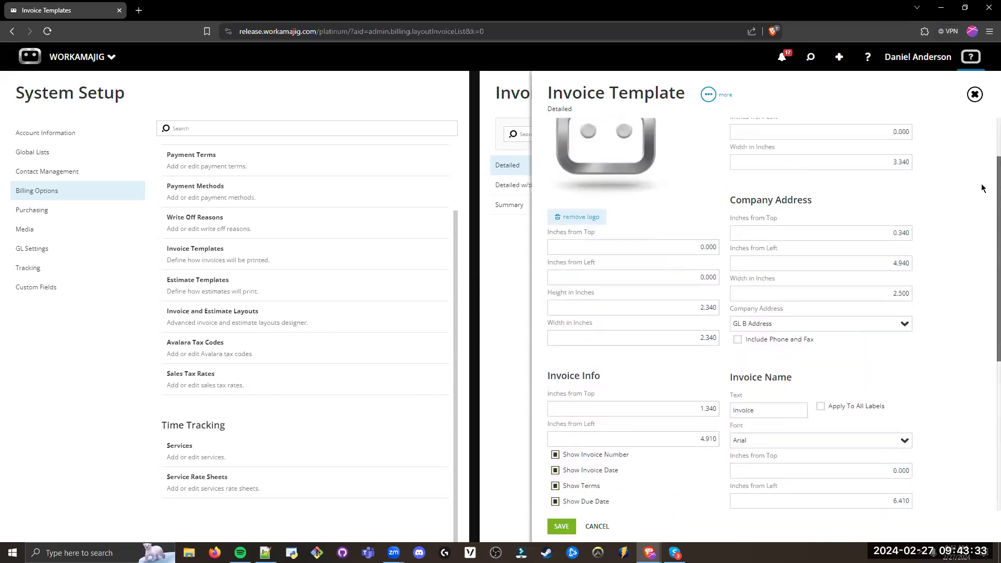
Step: Examine the rest of the Detailed template's layout settings, from Invoice Info and Invoice Name to Body Fonts
scroll(983, 182, "down", 2)
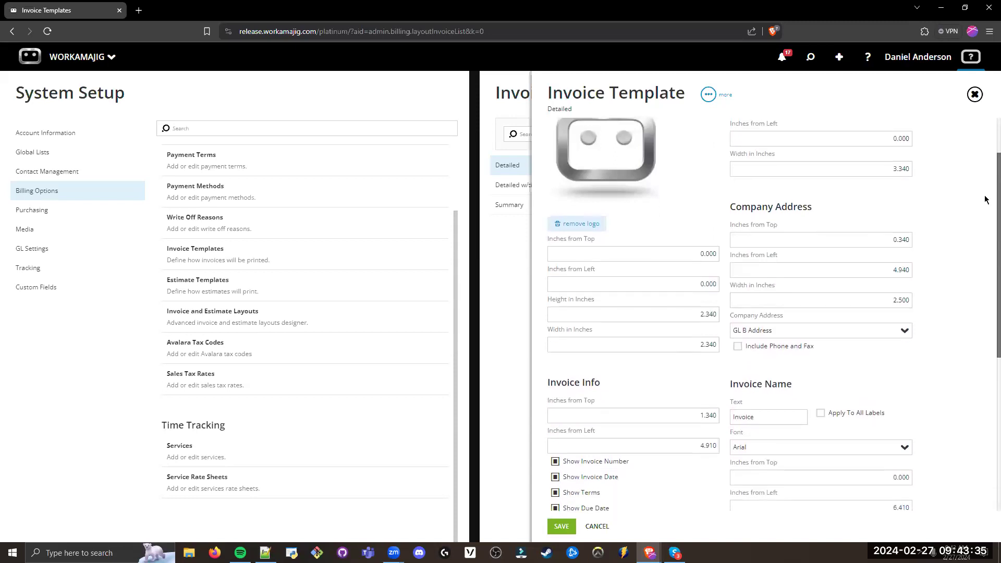
scroll(985, 215, "down", 1)
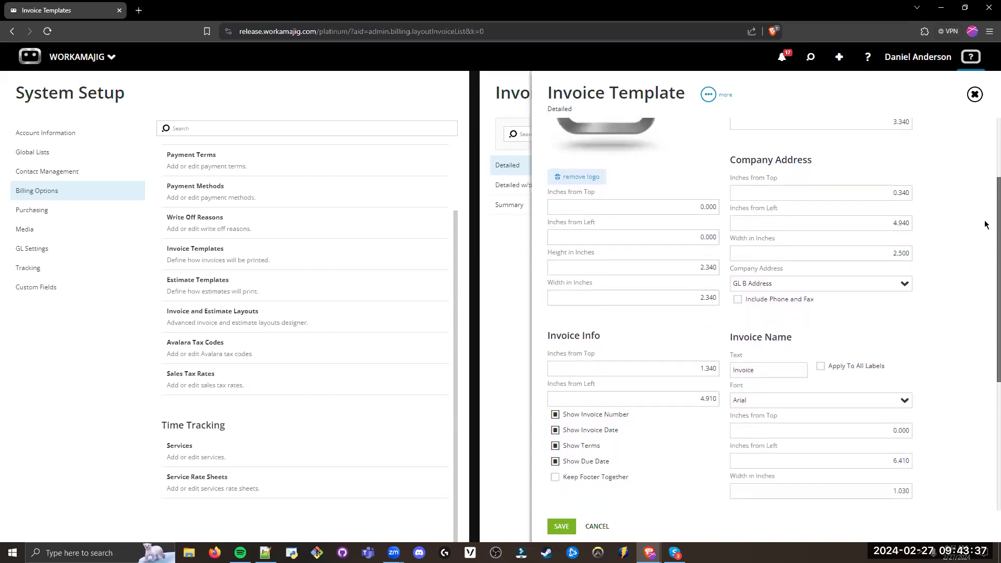
scroll(985, 224, "down", 3)
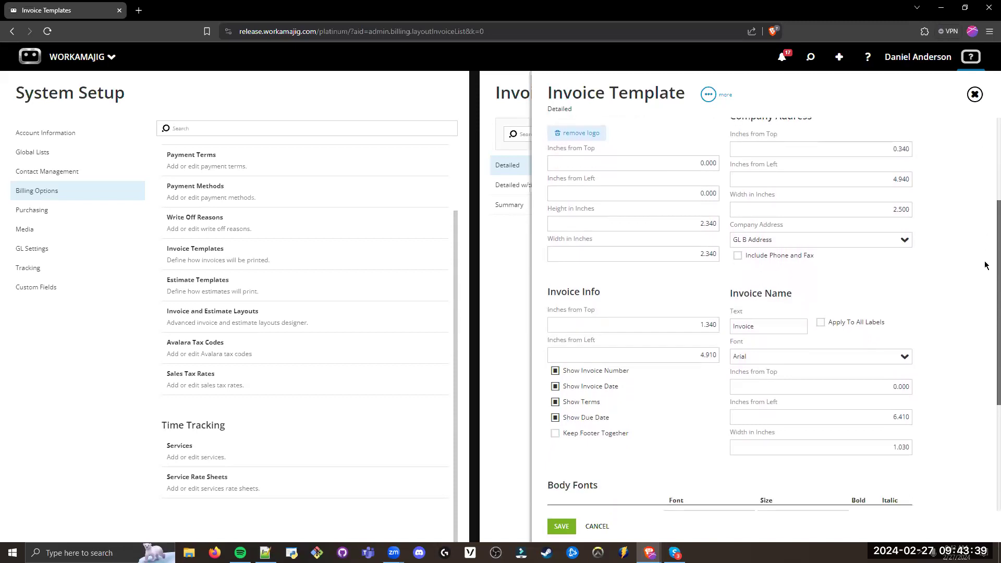
scroll(985, 281, "down", 1)
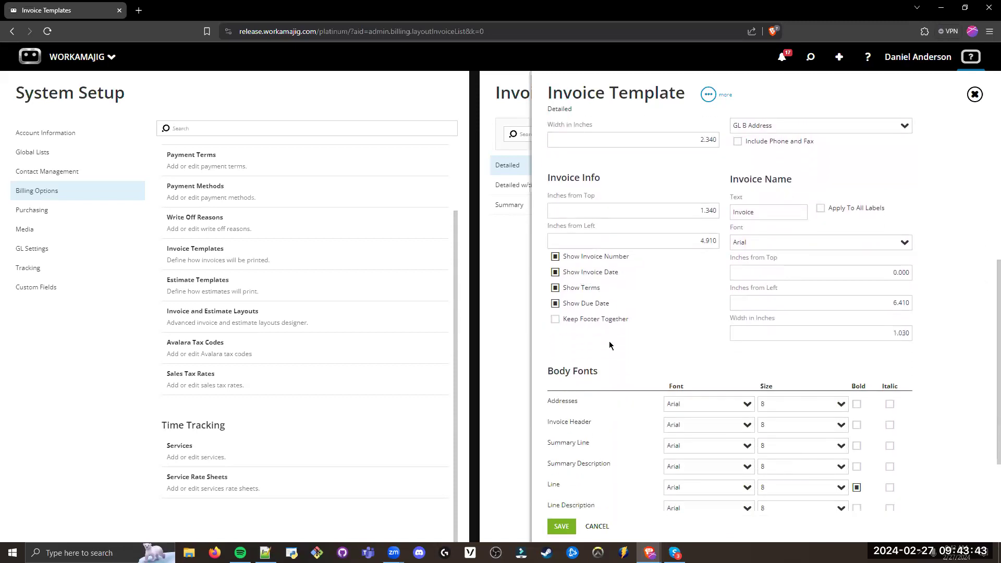
scroll(977, 291, "down", 2)
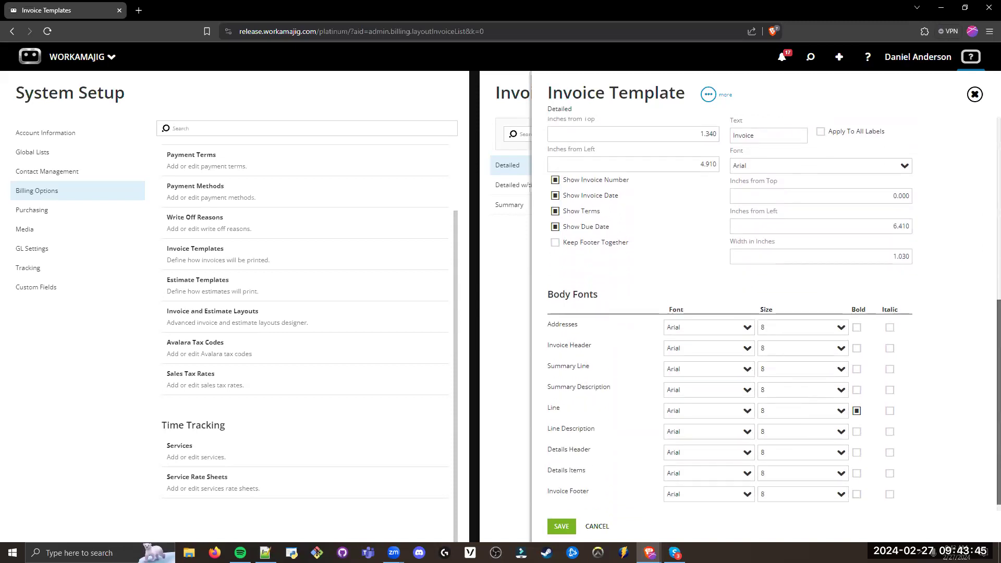
left_click_drag(571, 285, 547, 283)
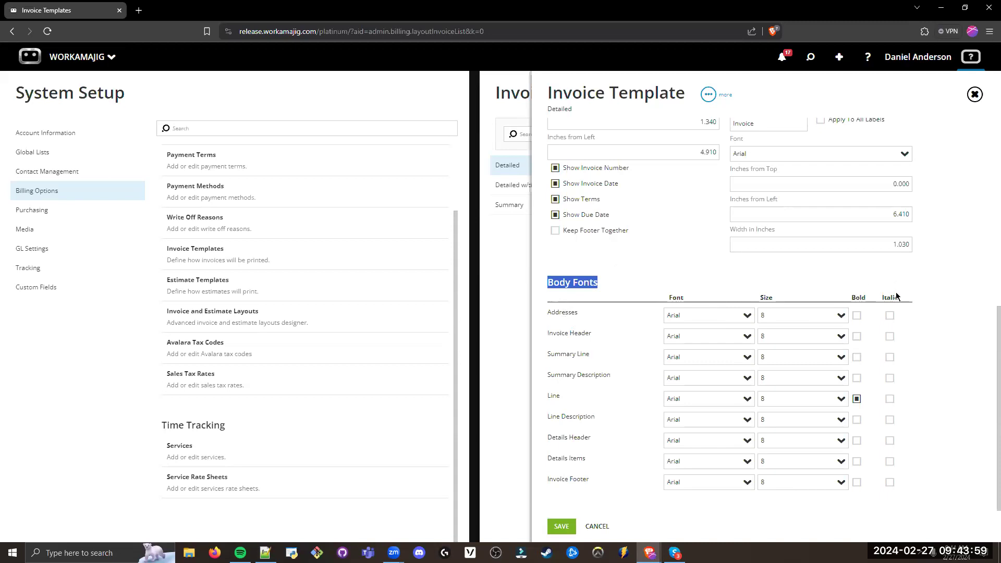
scroll(986, 266, "up", 1)
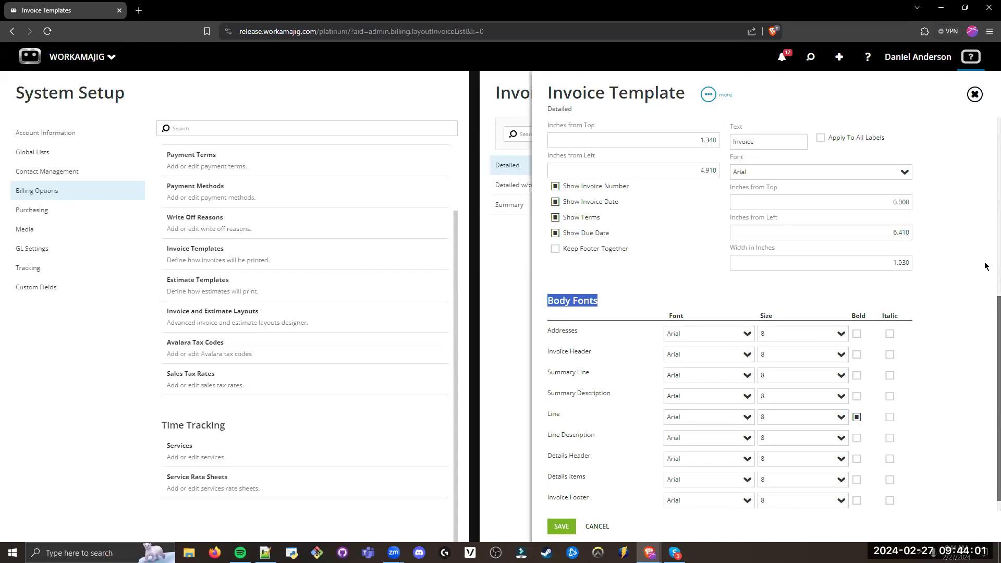
scroll(986, 266, "up", 10)
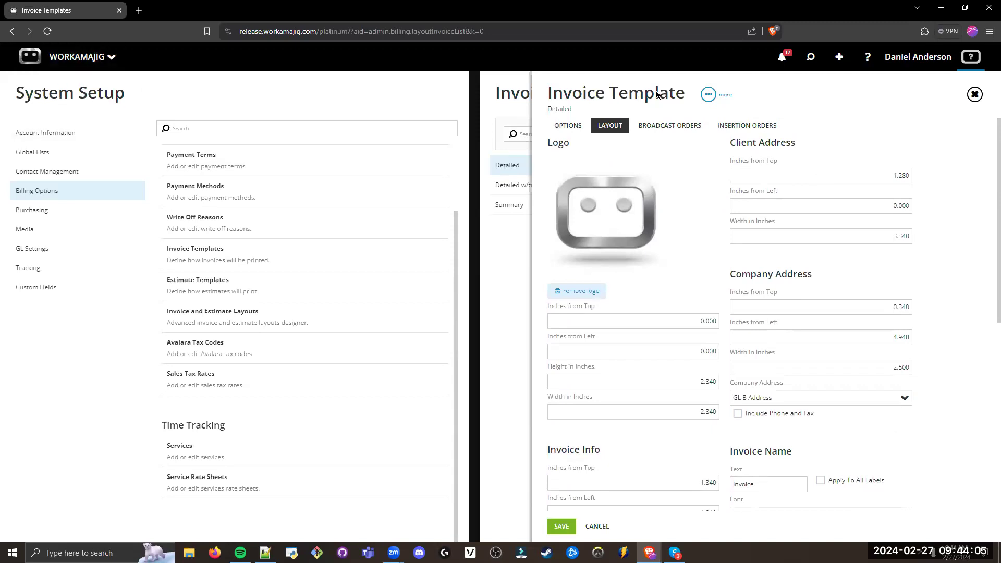
left_click_drag(686, 95, 546, 94)
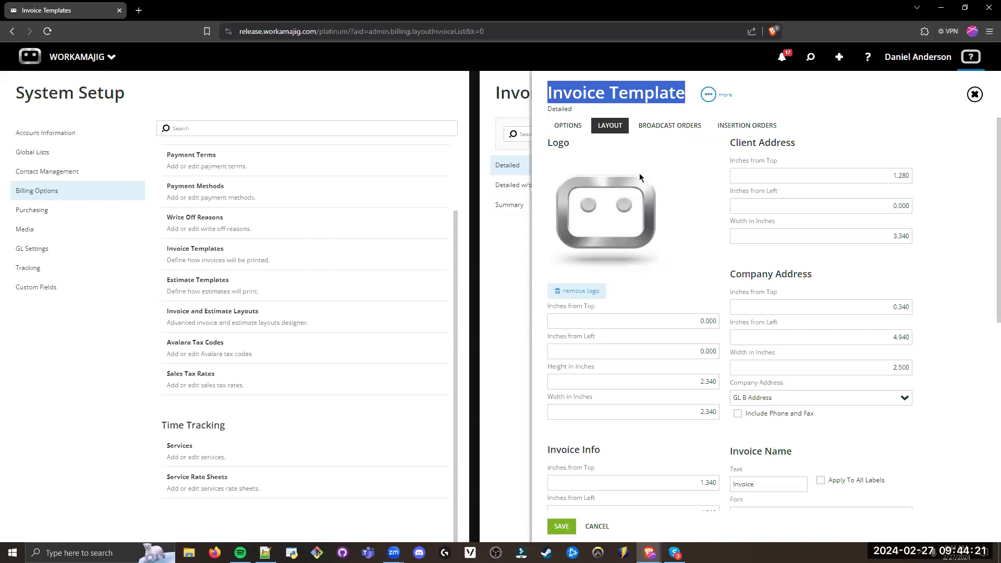
Step: Revisit the Detailed template's general options and the Client Address position in its layout settings
left_click(561, 129)
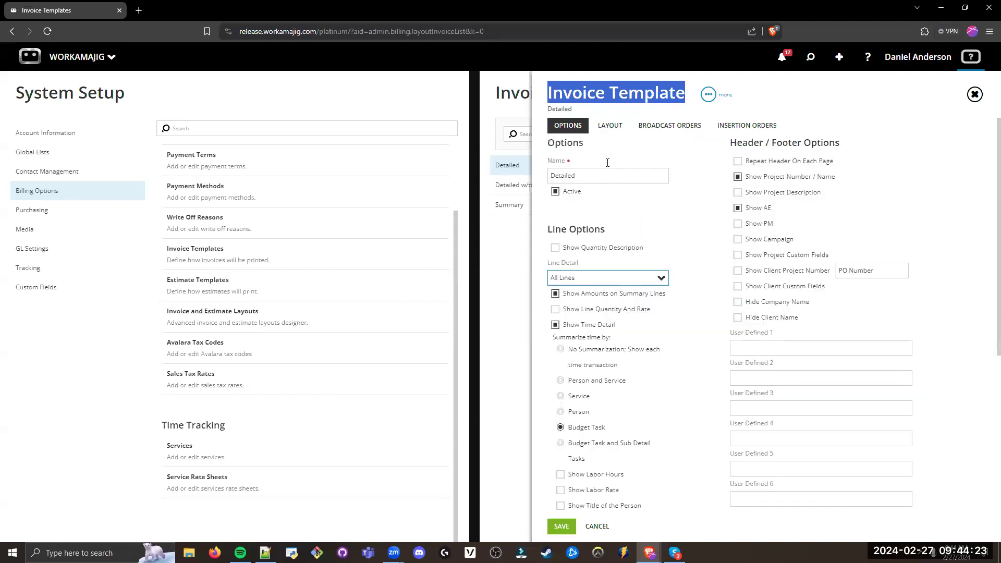
left_click(616, 128)
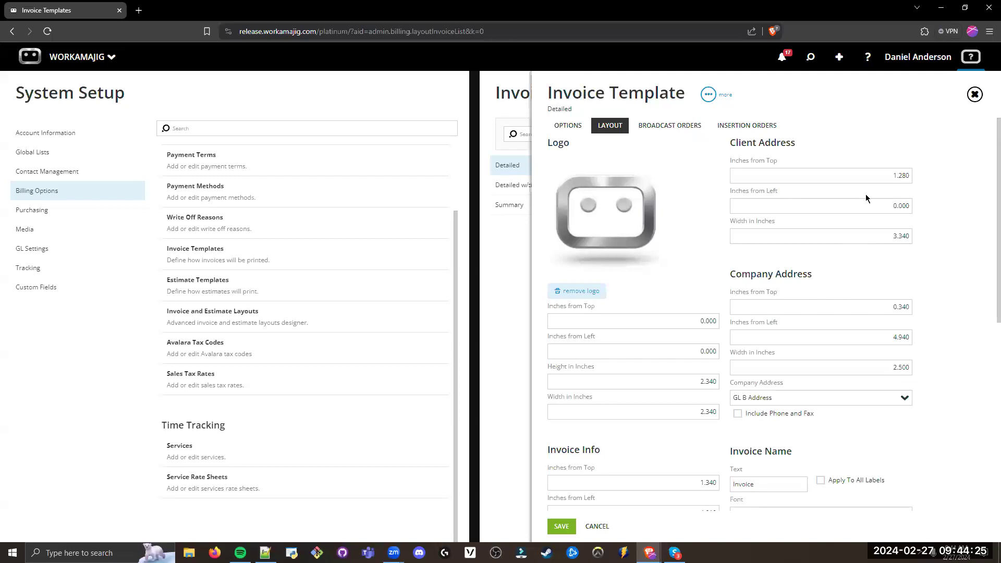
left_click(871, 178)
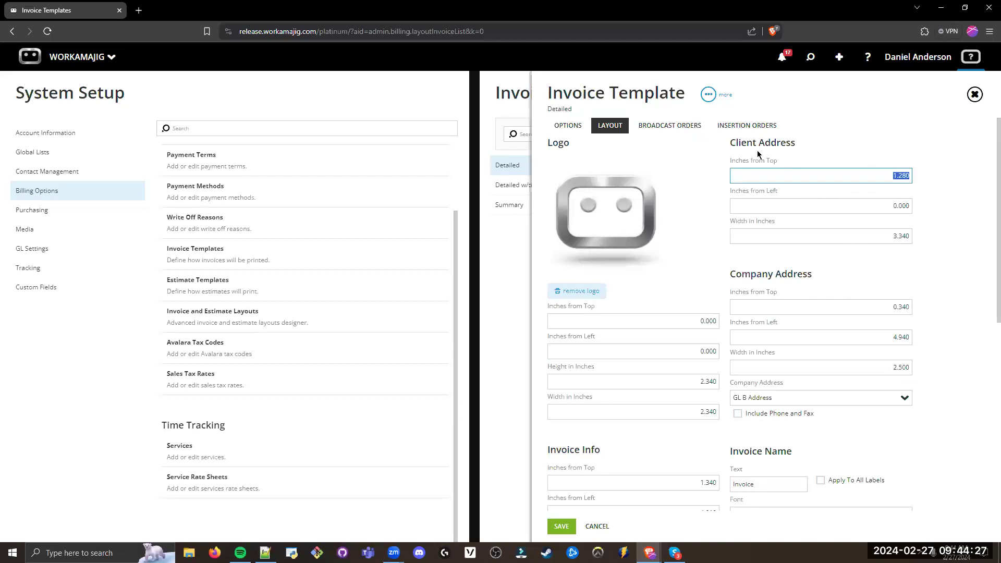
left_click(563, 526)
left_click(656, 271)
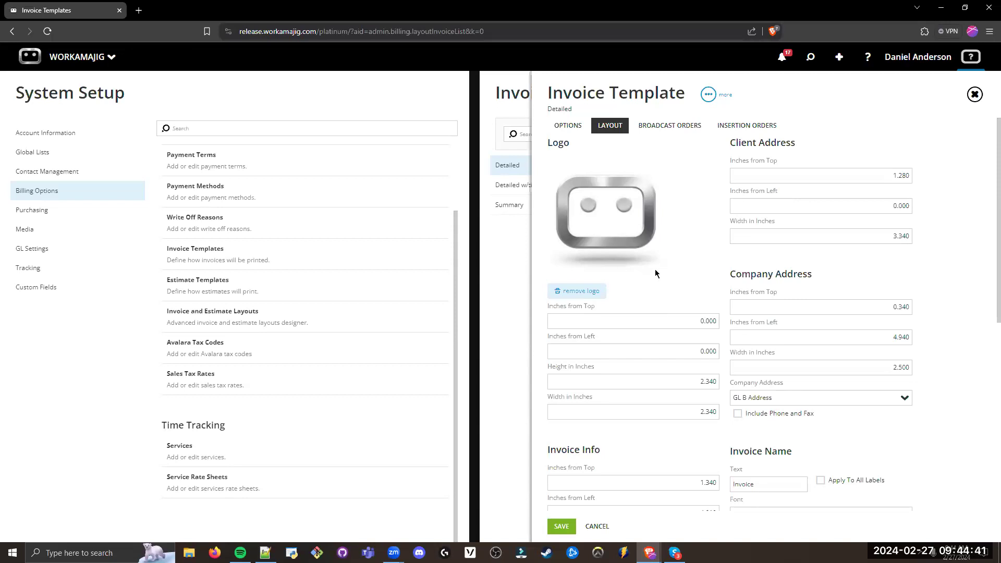
Step: Check the Detailed template's layout once more and close the template without saving changes
scroll(658, 269, "down", 3)
scroll(658, 272, "up", 3)
left_click(523, 267)
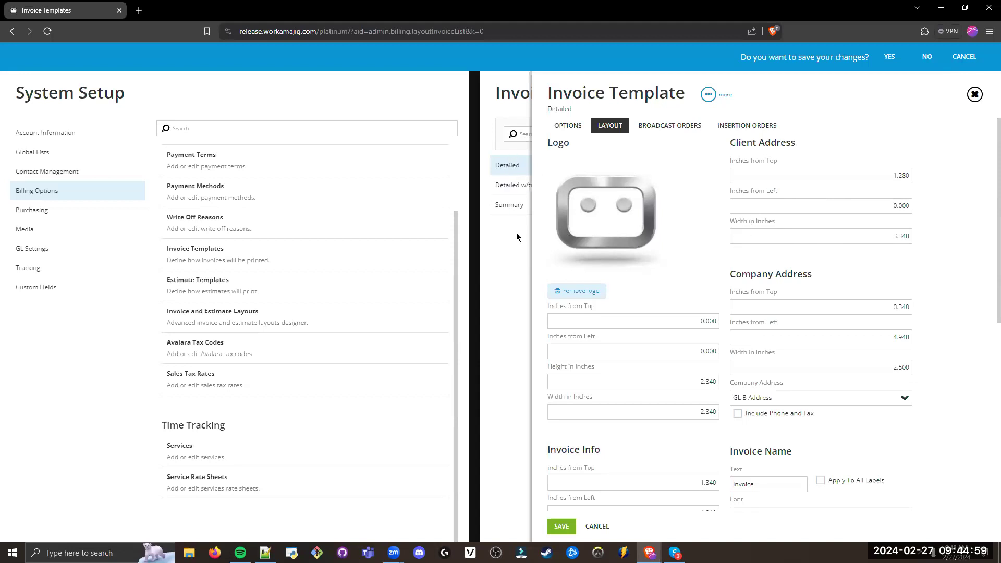
left_click(927, 56)
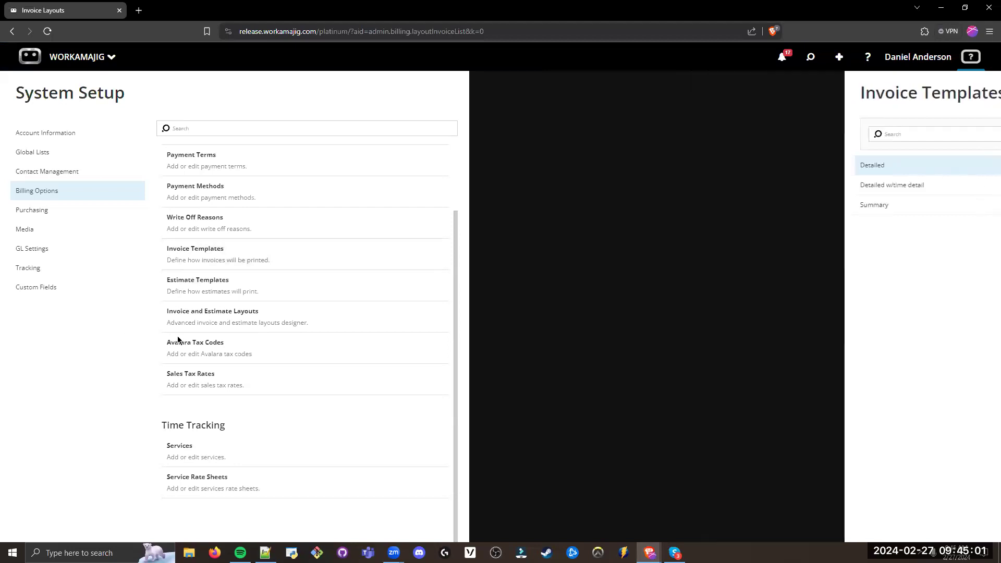
Step: Review the entries available under Billing Options, starting with Billing Items
left_click_drag(230, 176, 163, 177)
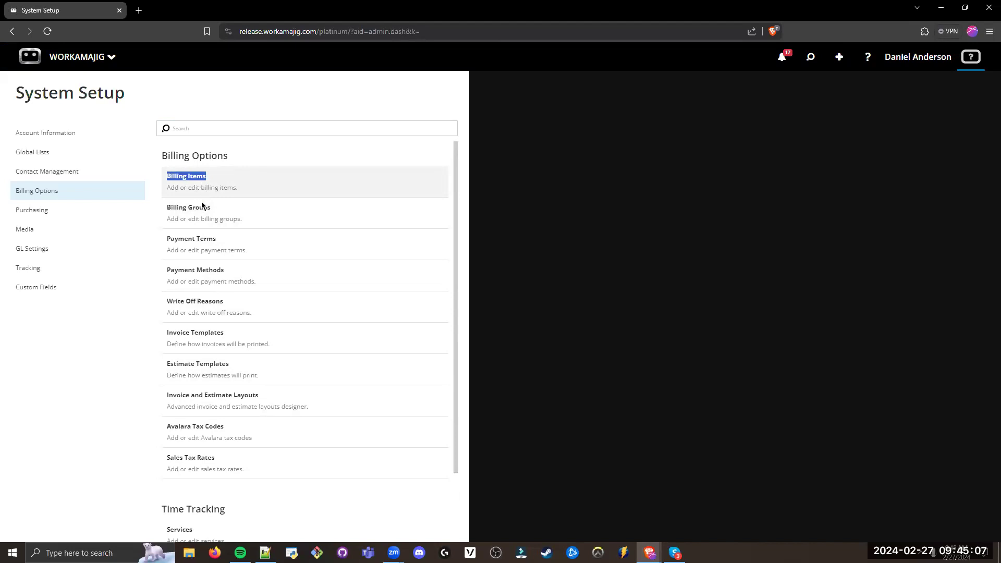
scroll(202, 478, "down", 2)
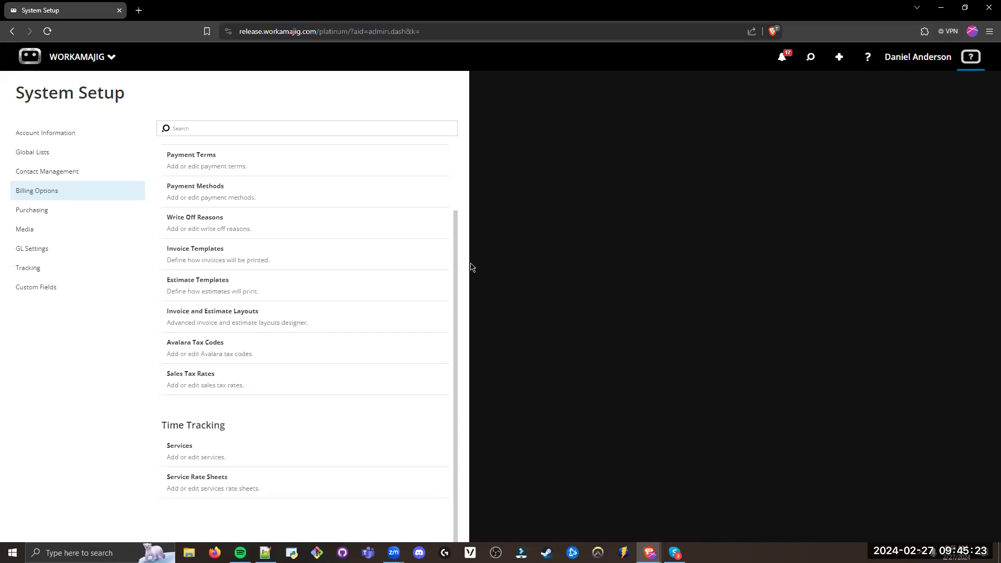
scroll(453, 271, "up", 2)
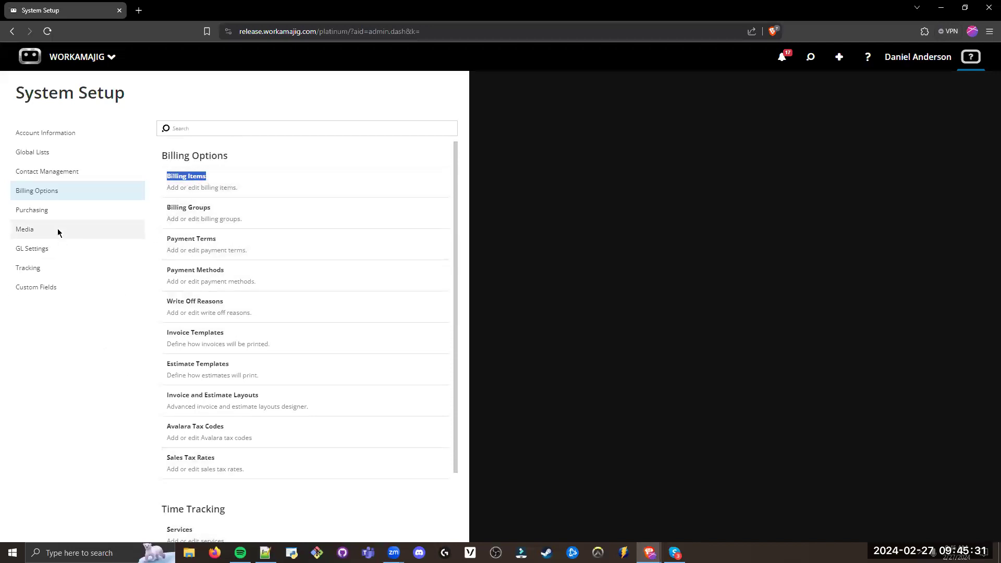
Step: Open Purchase Items in the Purchasing setup and review the Billing Item assignments, including the MEDIA entries
left_click(52, 210)
triple_click(207, 415)
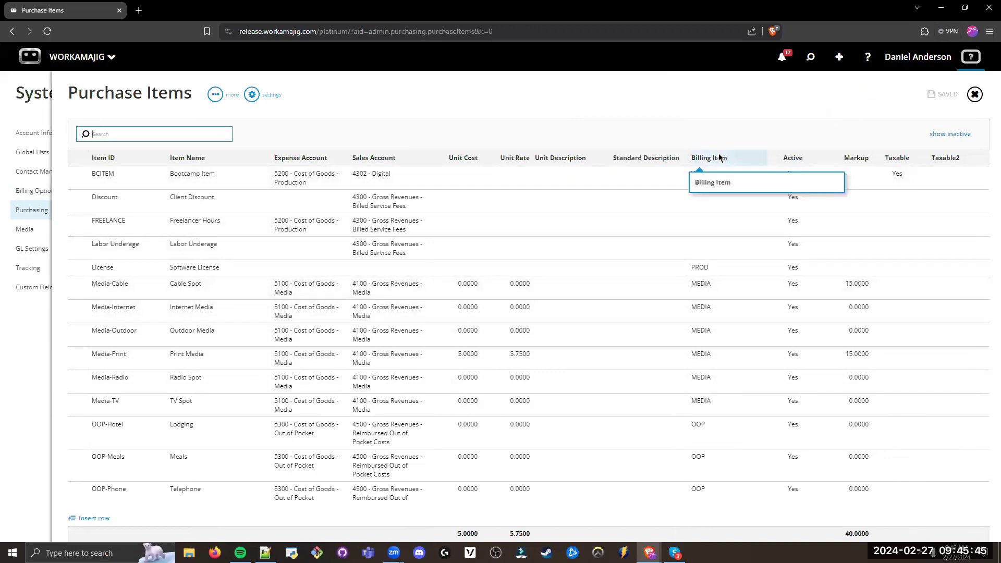
left_click(723, 284)
key("Down")
key("Down")
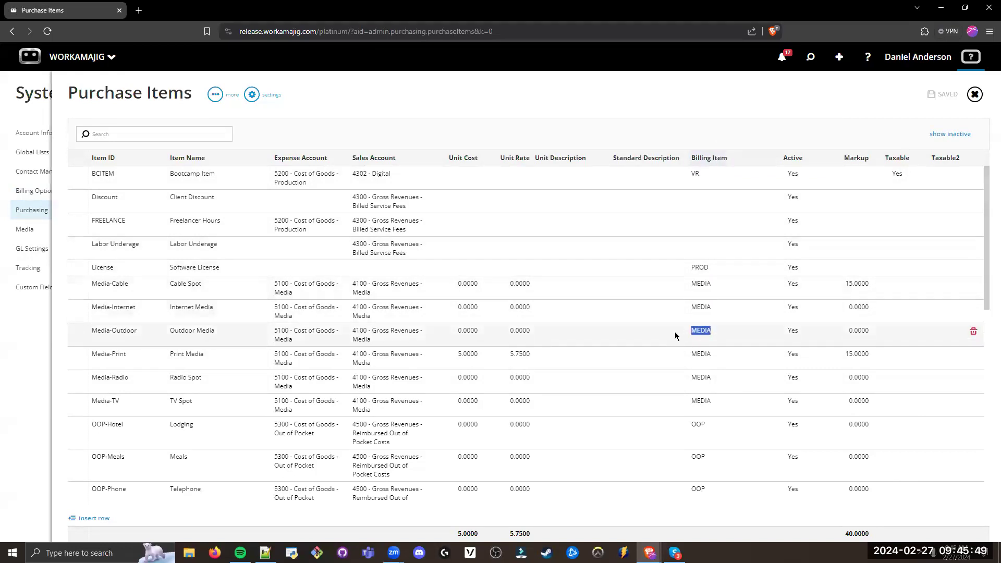
left_click(701, 125)
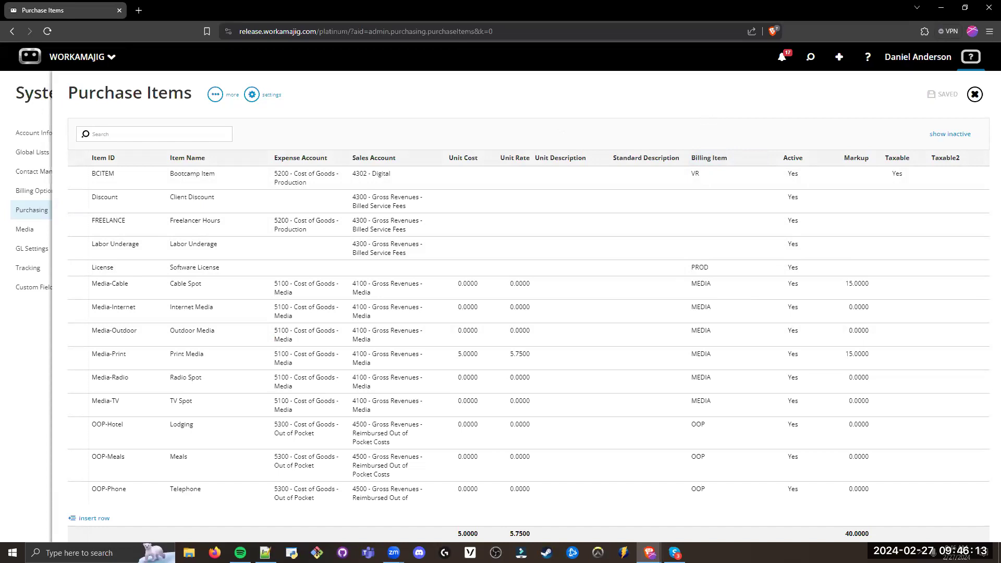
Step: Close Purchase Items and open the Invoice and Estimate Layouts list from Billing Options
left_click(974, 96)
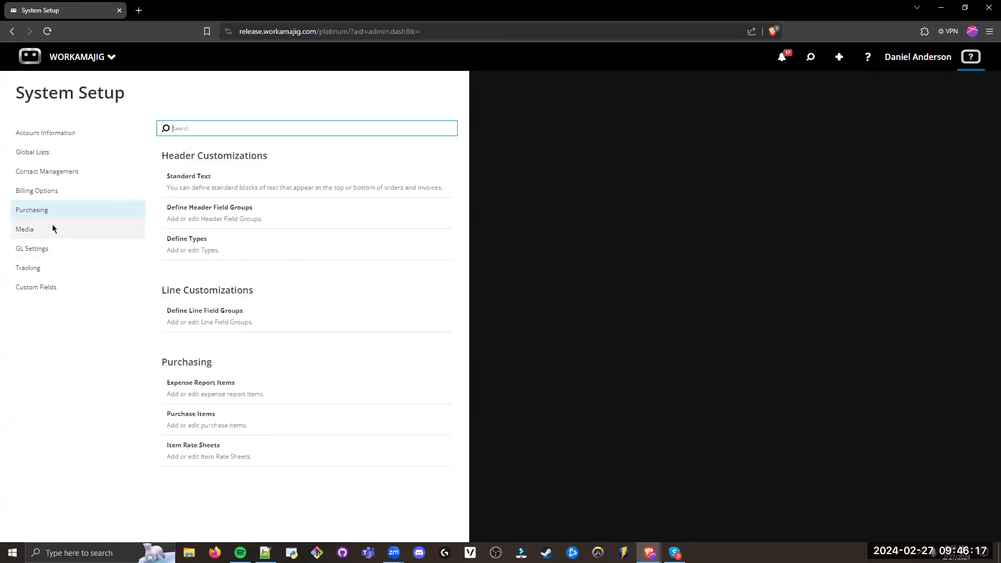
left_click(64, 191)
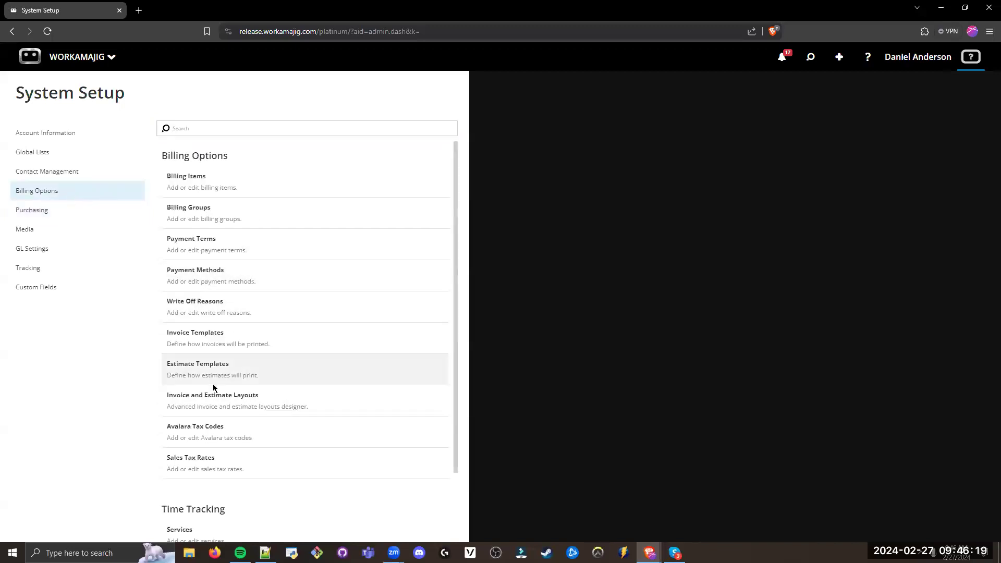
scroll(225, 399, "down", 1)
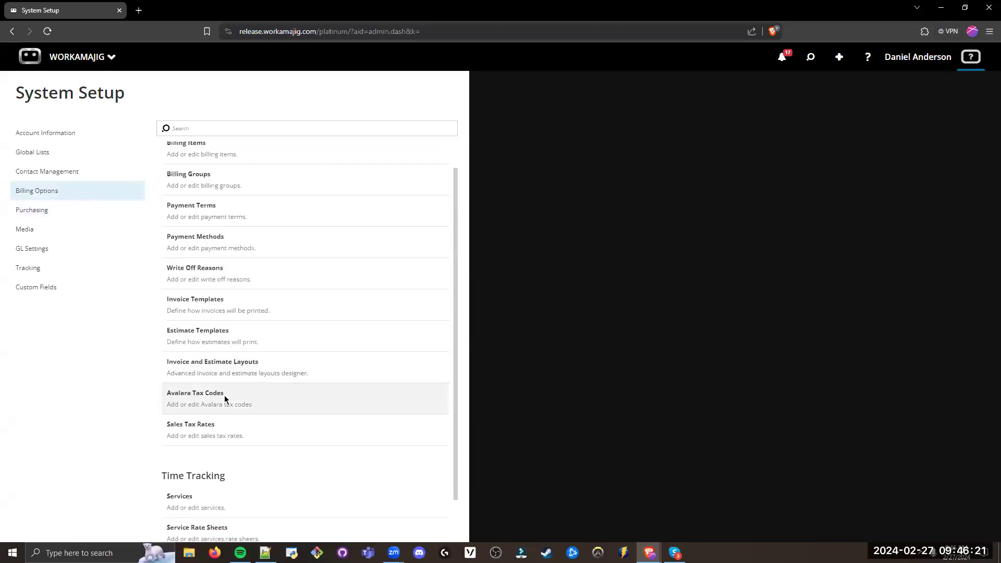
triple_click(253, 344)
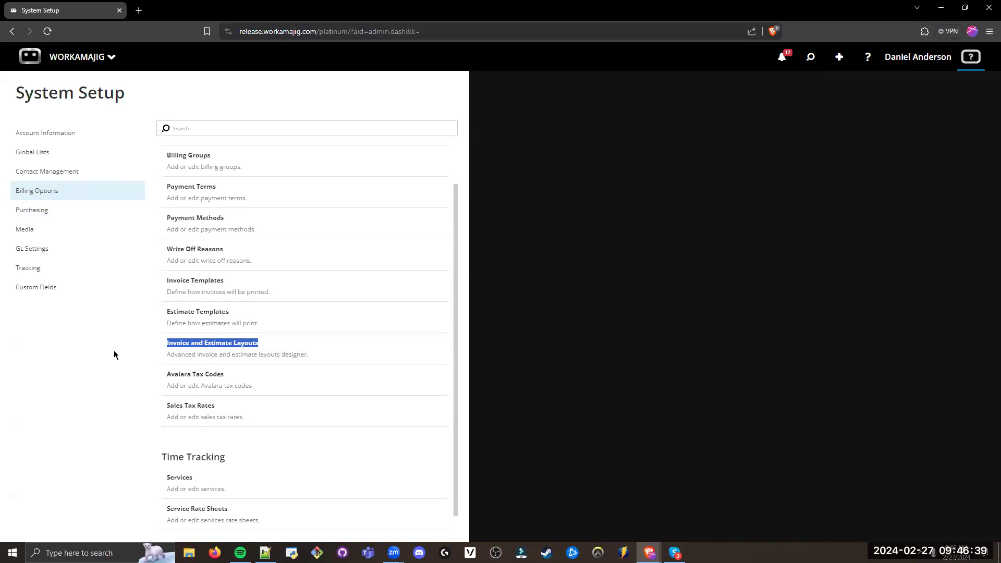
left_click(188, 349)
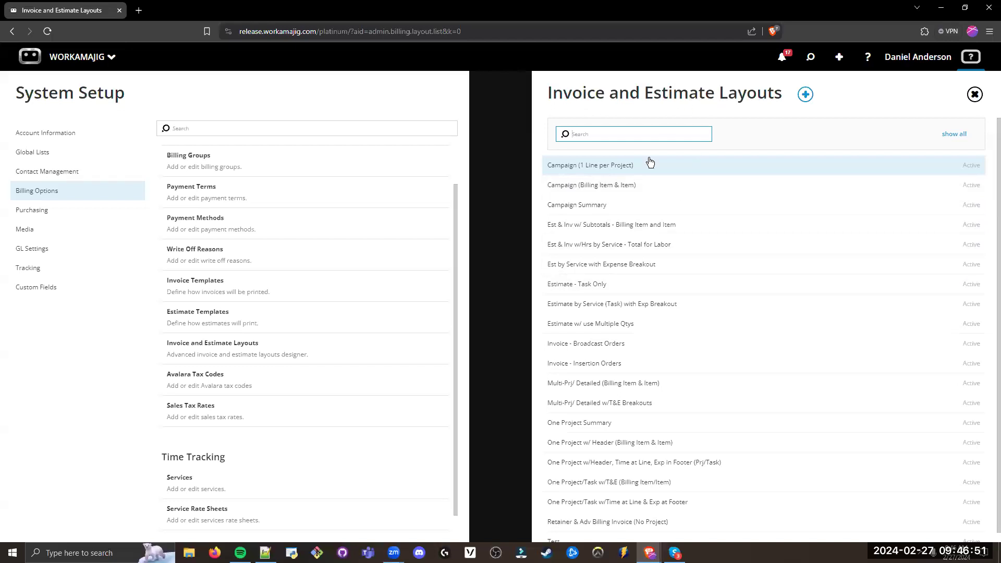
Step: Open the One Project Summary layout and display its invoice version
left_click_drag(614, 423, 546, 424)
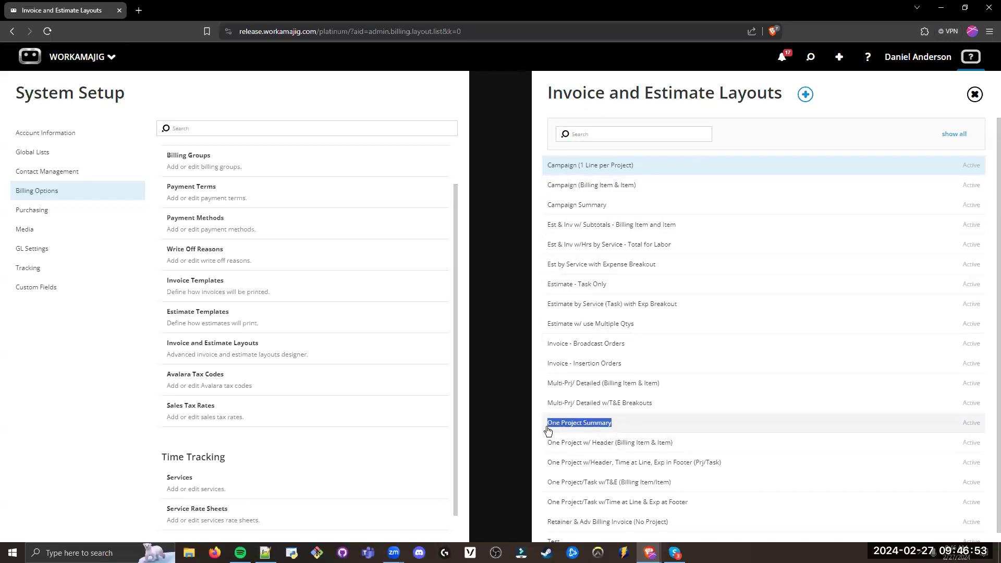
left_click(591, 422)
left_click(937, 94)
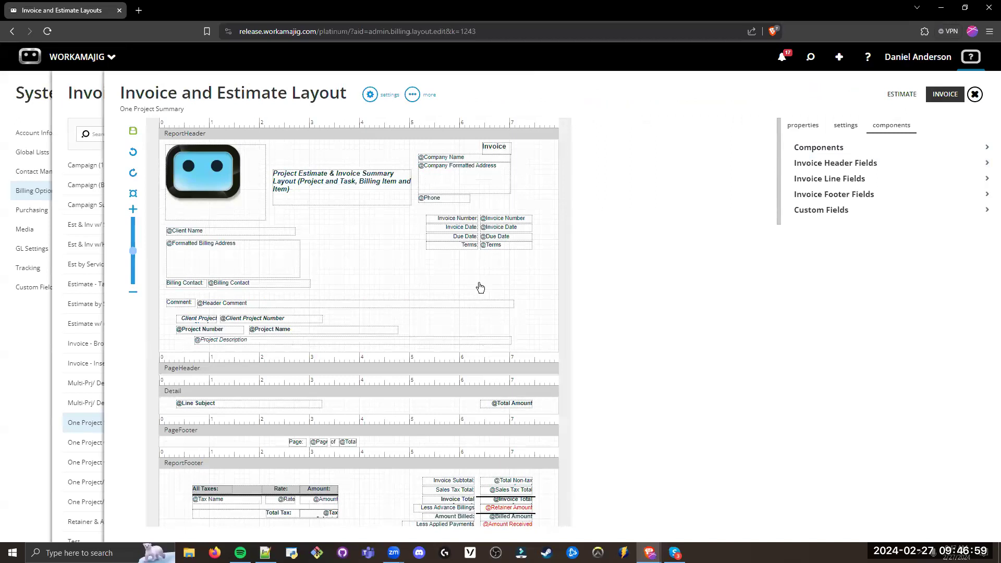
Step: Expand the basic Components available for the invoice layout and enlarge the design canvas to review its sections
left_click_drag(849, 149, 787, 151)
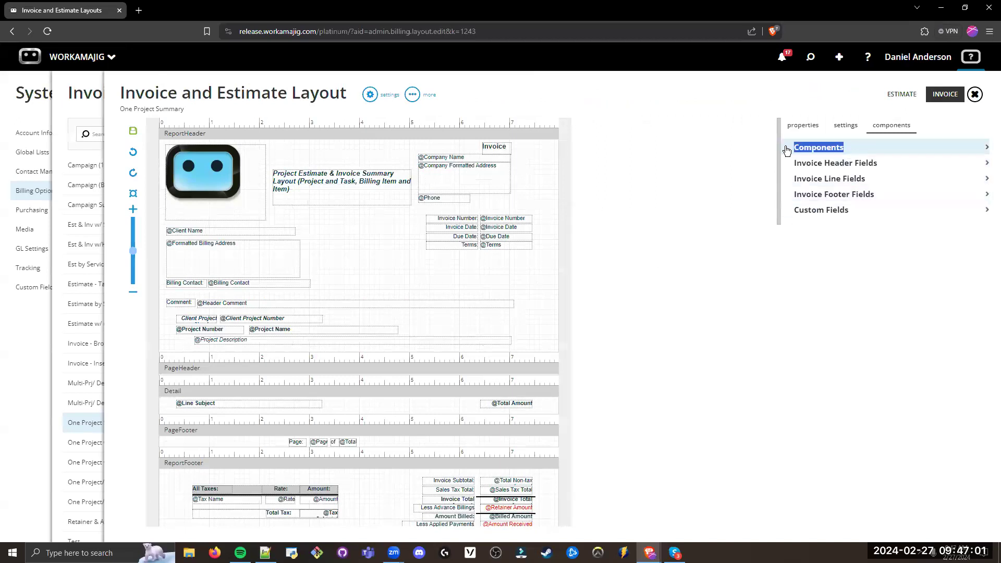
left_click(819, 148)
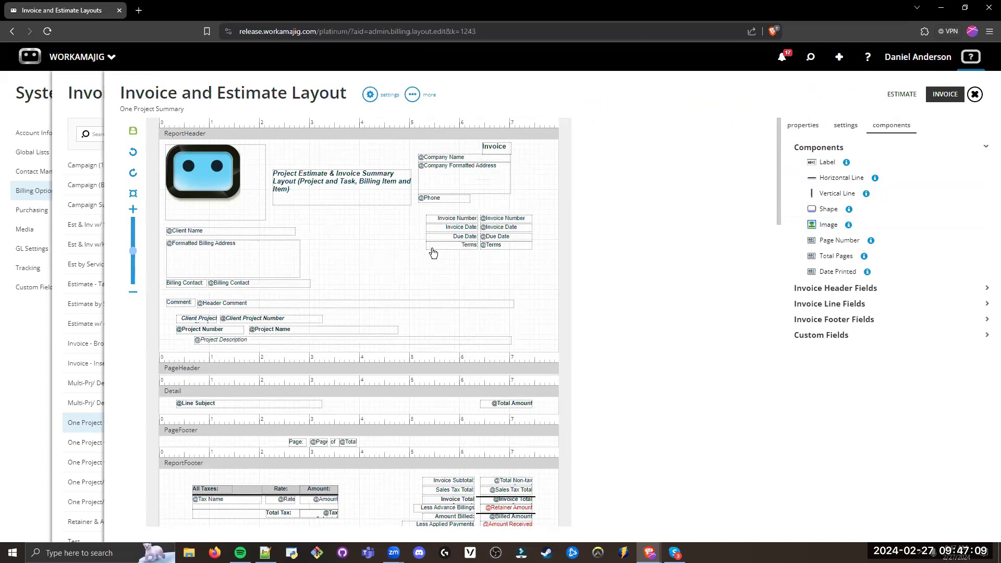
left_click(132, 211)
left_click(132, 210)
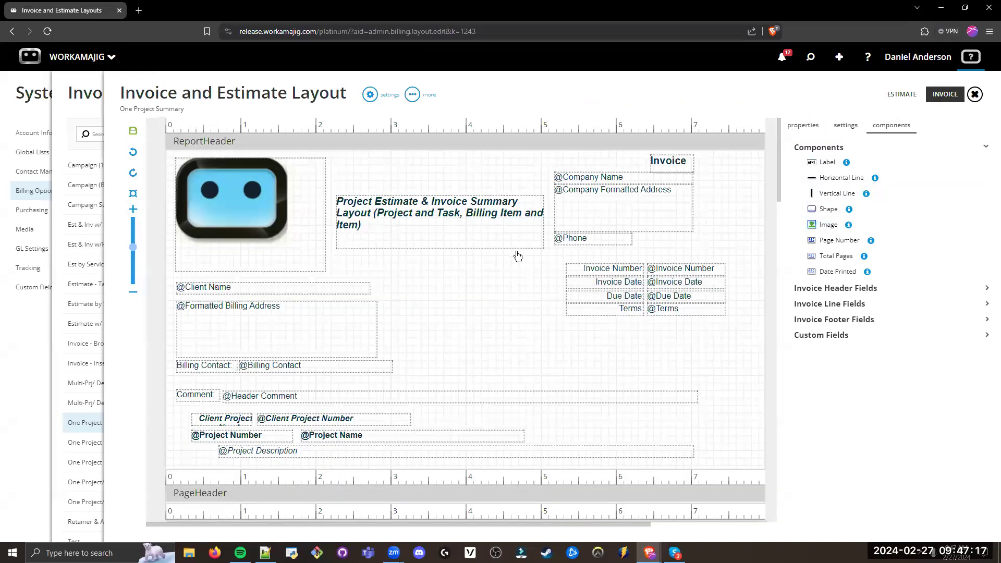
scroll(522, 257, "down", 1)
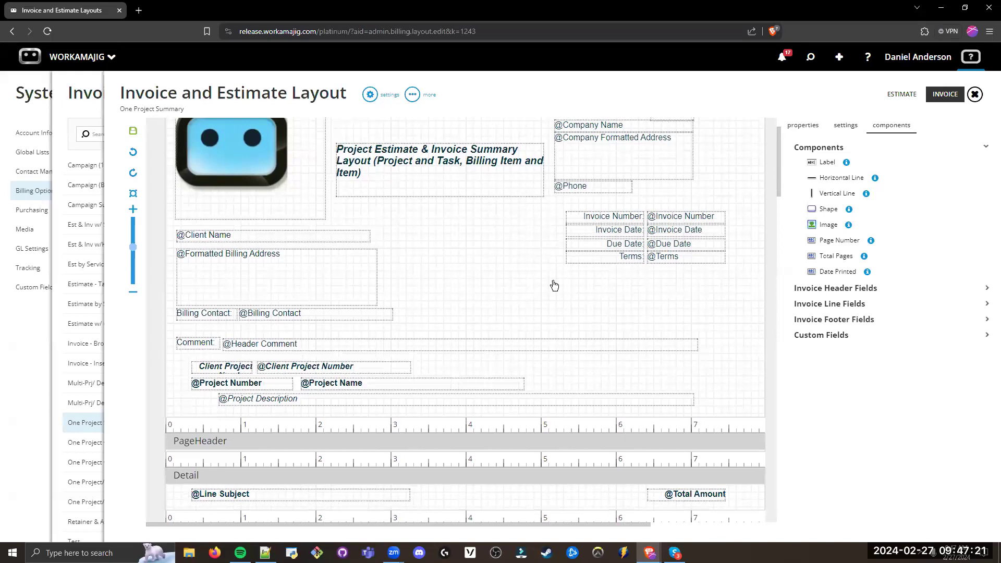
Step: Inspect the properties of the ReportHeader section and of its Invoice Number label, including the label text
left_click(583, 297)
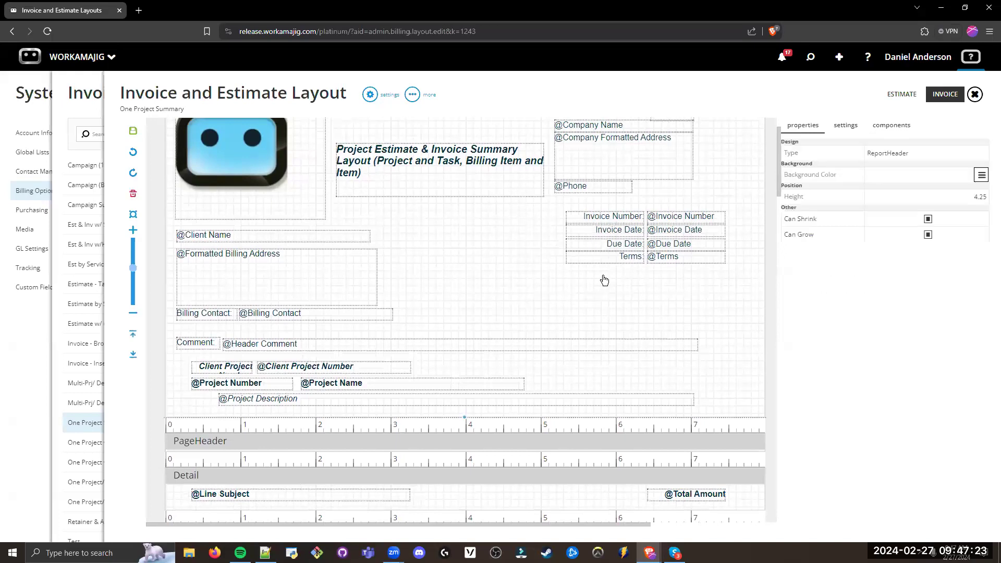
left_click(613, 218)
left_click(921, 180)
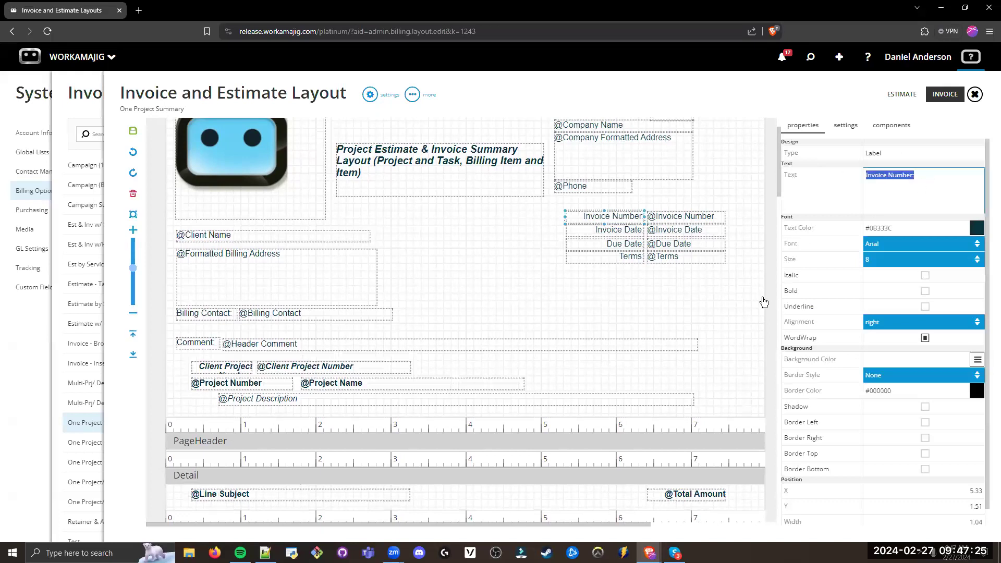
left_click(602, 299)
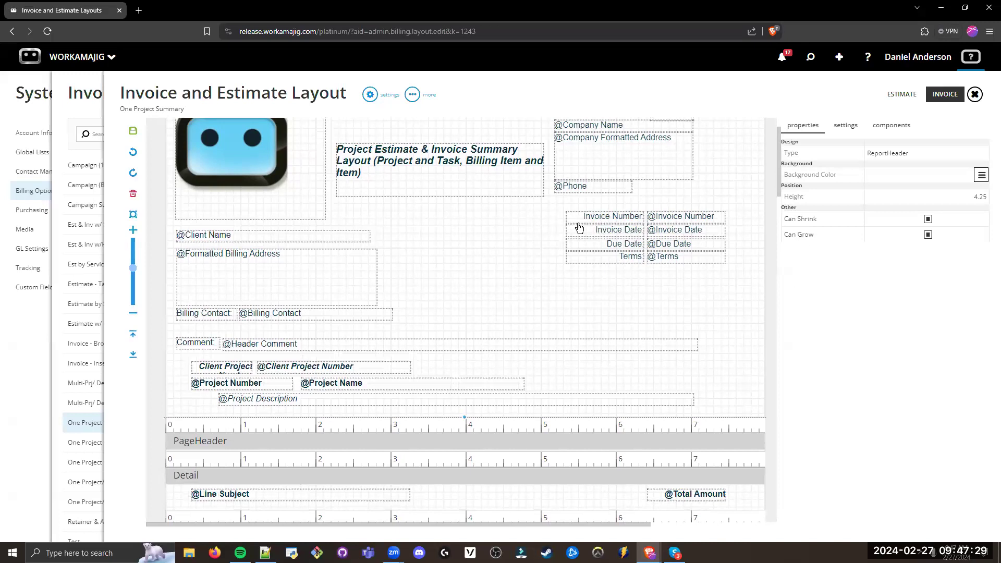
Step: Inspect the properties of the Invoice Number, Client Name and Formatted Billing Address fields in the ReportHeader section
left_click(676, 221)
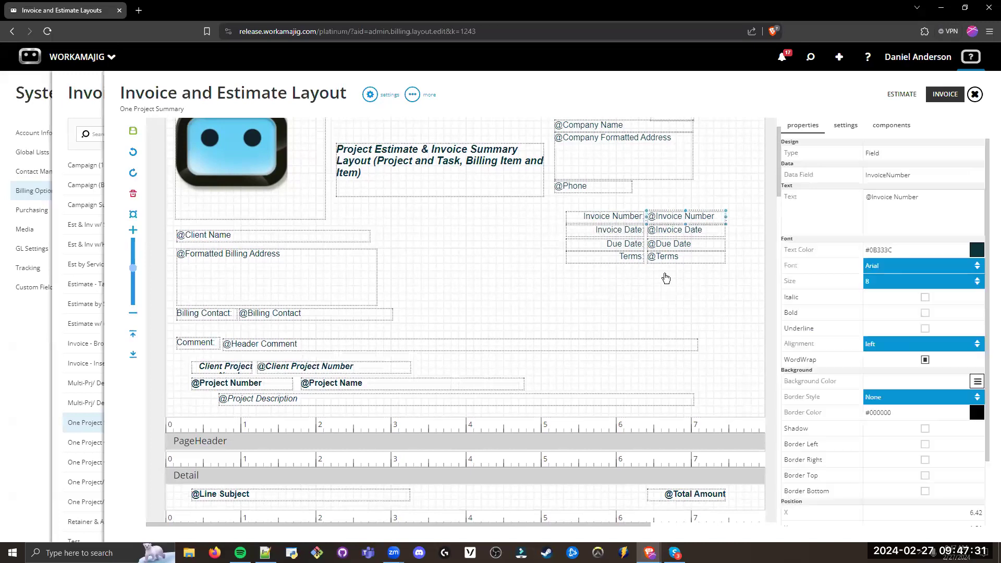
left_click(913, 197)
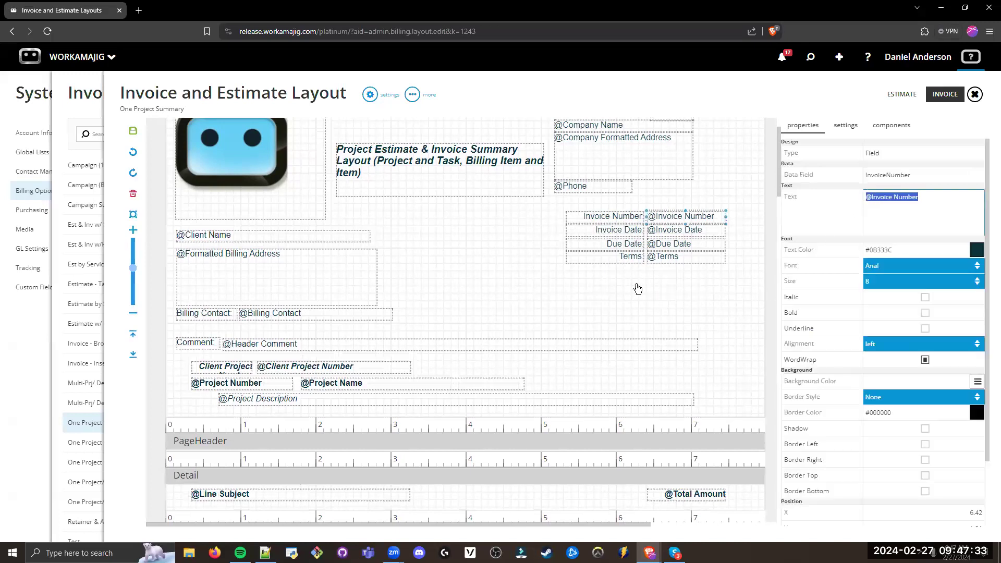
left_click(664, 271)
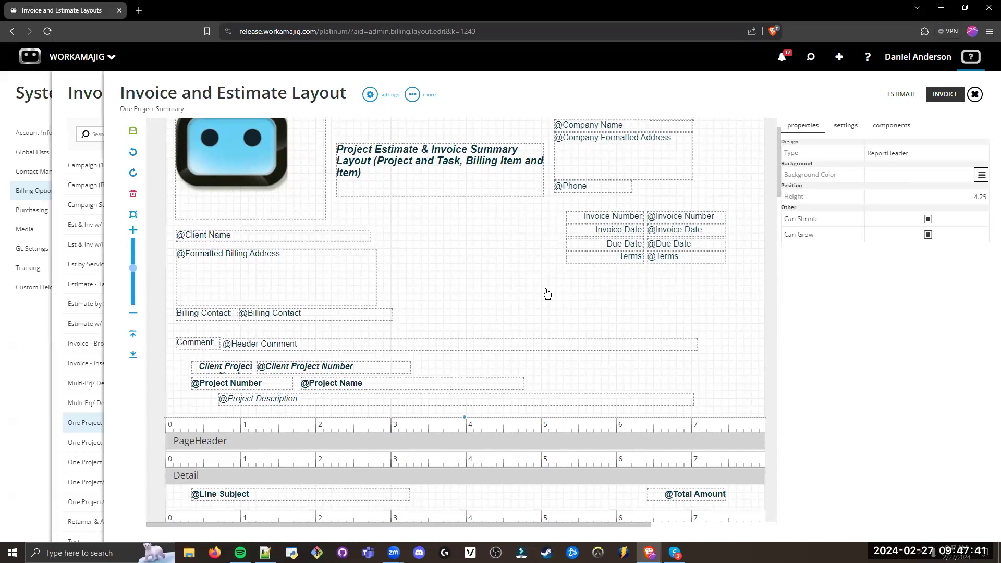
scroll(442, 257, "up", 1)
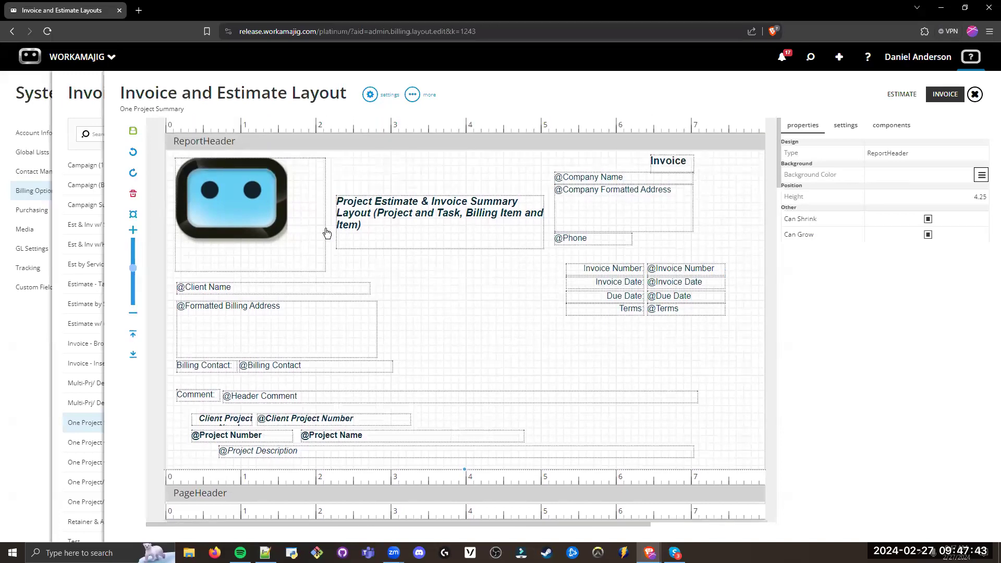
left_click(271, 289)
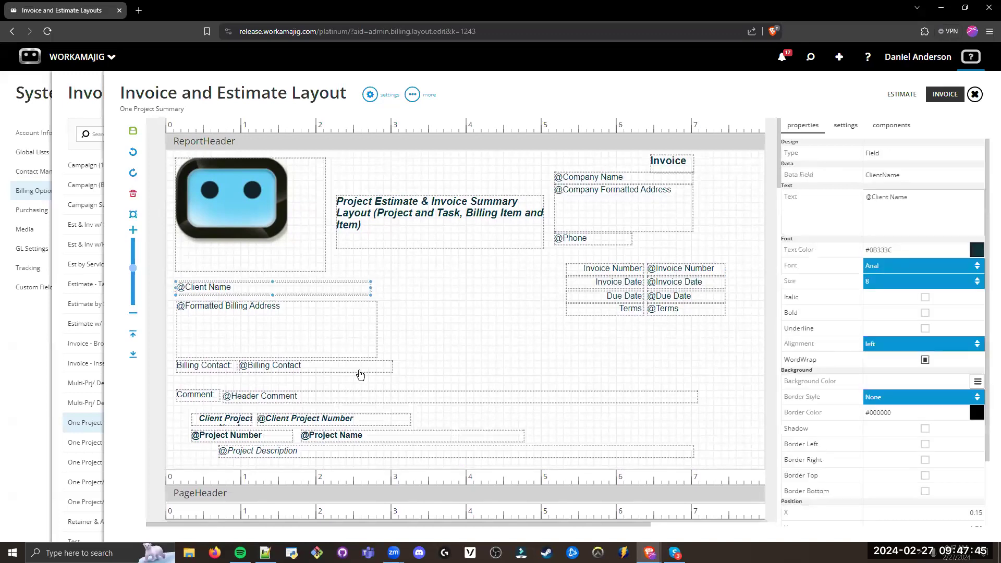
left_click(306, 320)
left_click(470, 329)
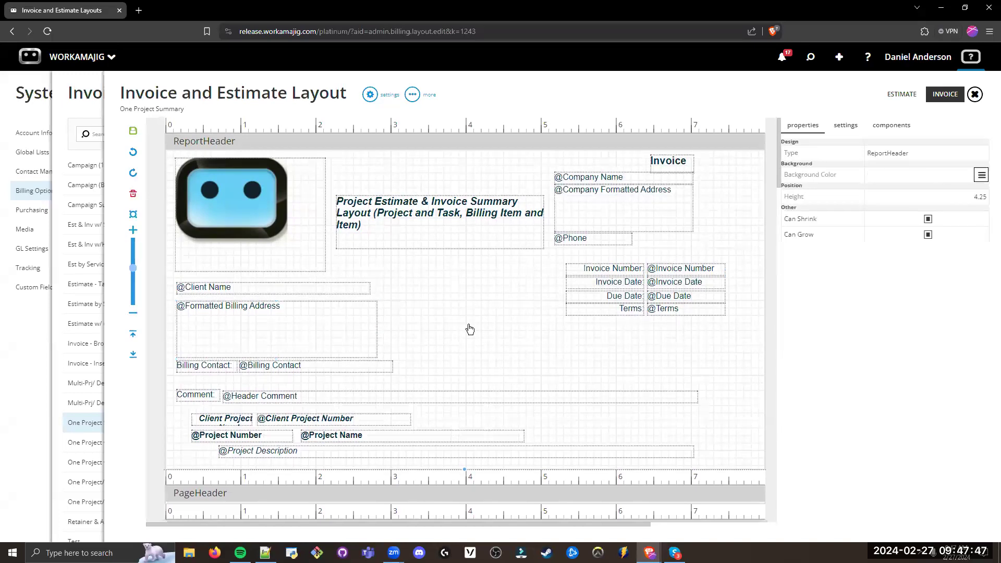
Step: Review the invoice layout's sections from the ReportHeader through Detail and PageFooter to the tax and total fields in the ReportFooter
scroll(458, 304, "down", 2)
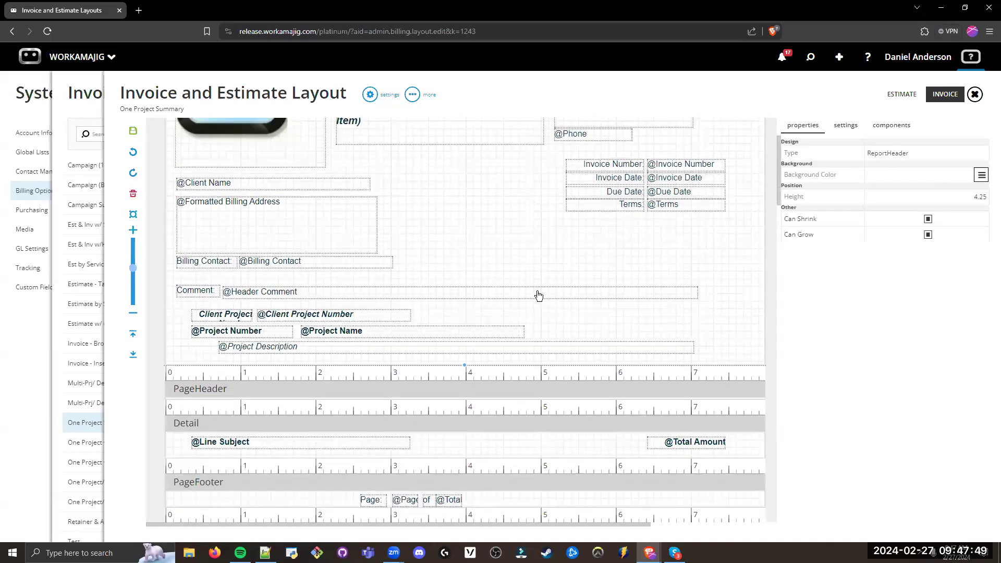
scroll(680, 224, "down", 1)
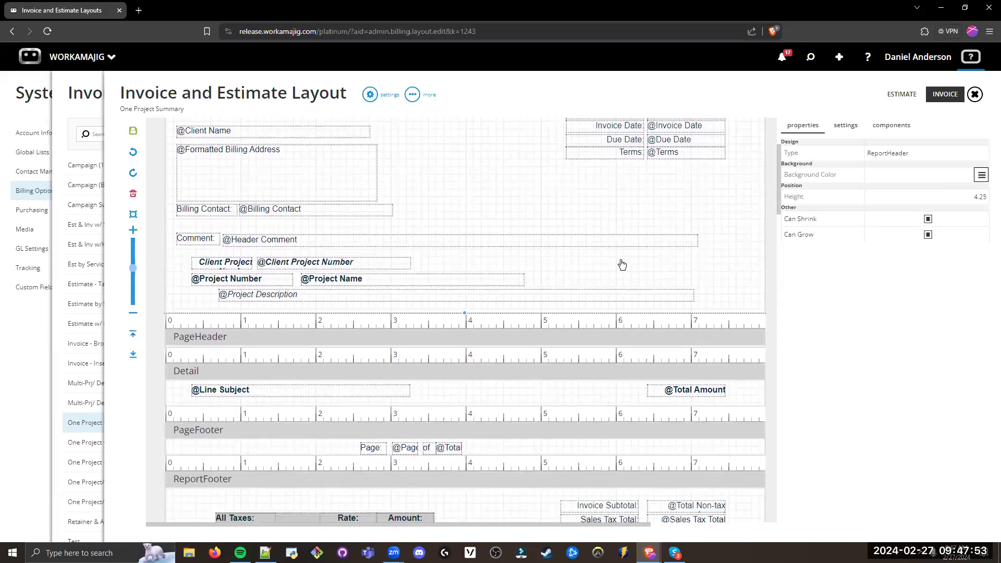
left_click_drag(781, 172, 778, 211)
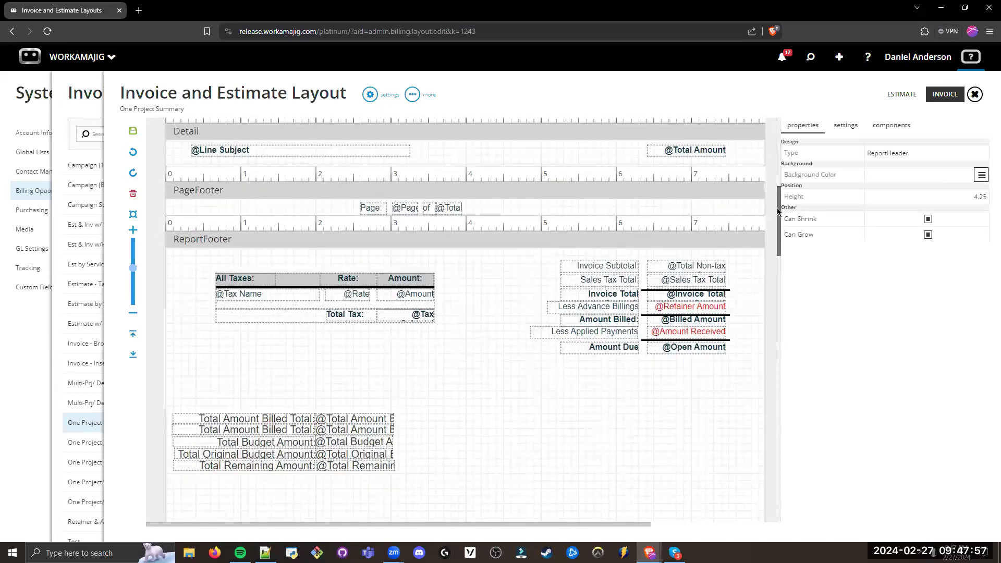
scroll(778, 212, "up", 8)
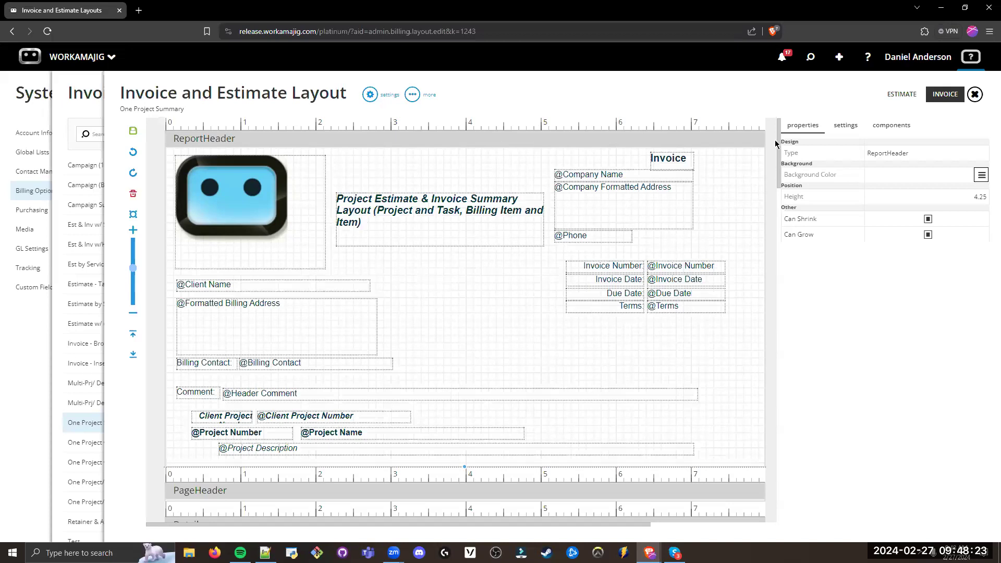
scroll(690, 226, "down", 5)
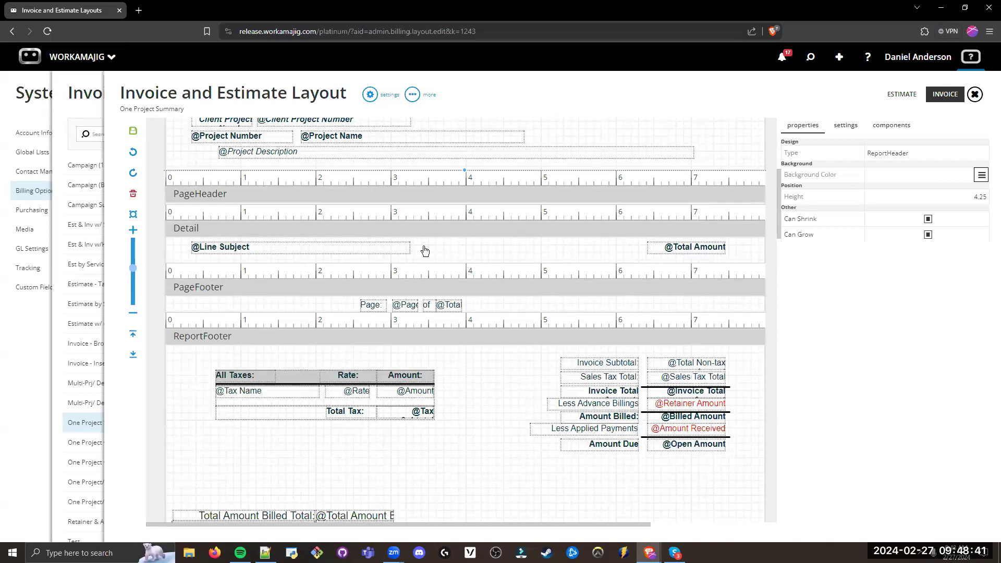
Step: Close the One Project Summary layout and the Invoice and Estimate Layouts list to return to System Setup
left_click(91, 95)
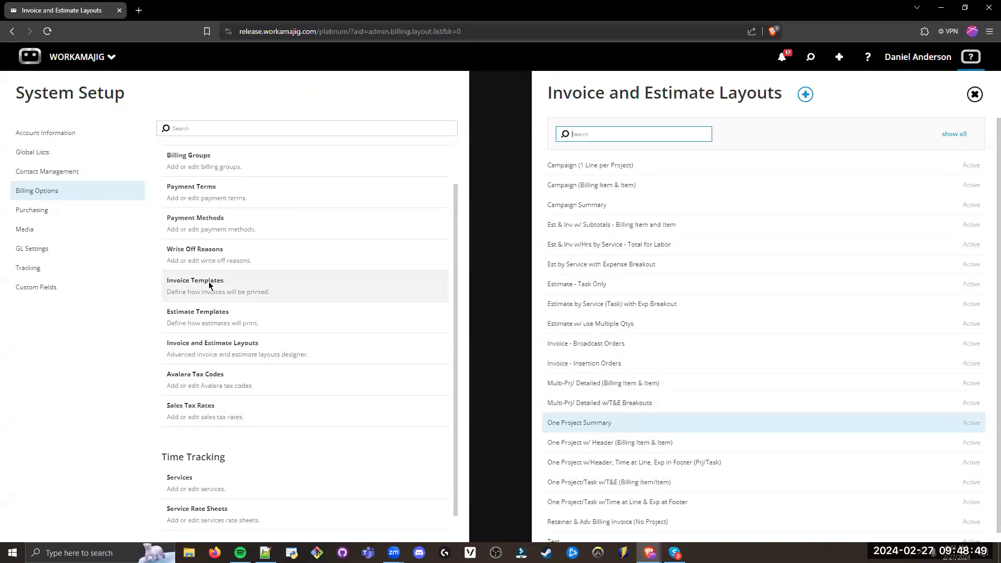
left_click(121, 332)
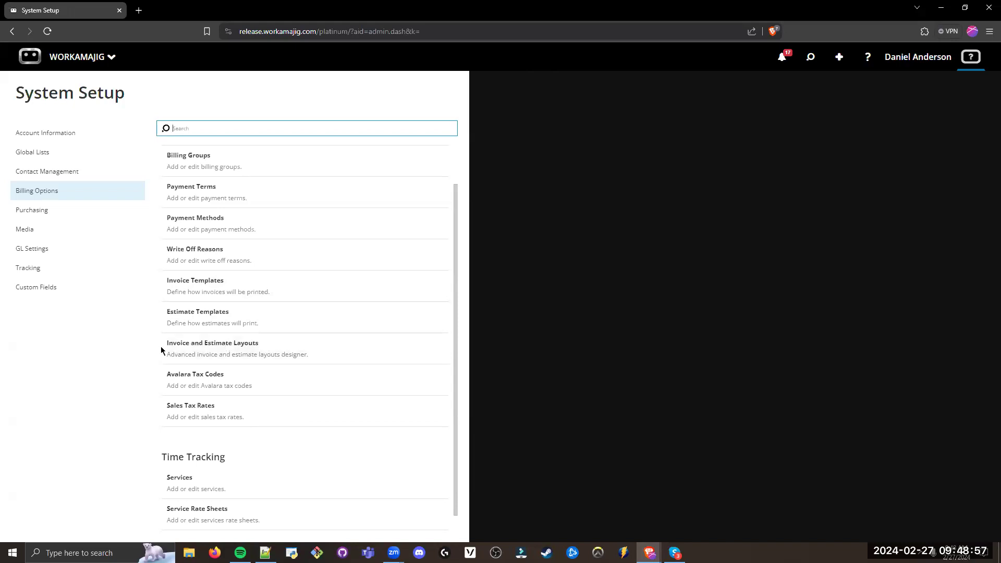
left_click(141, 348)
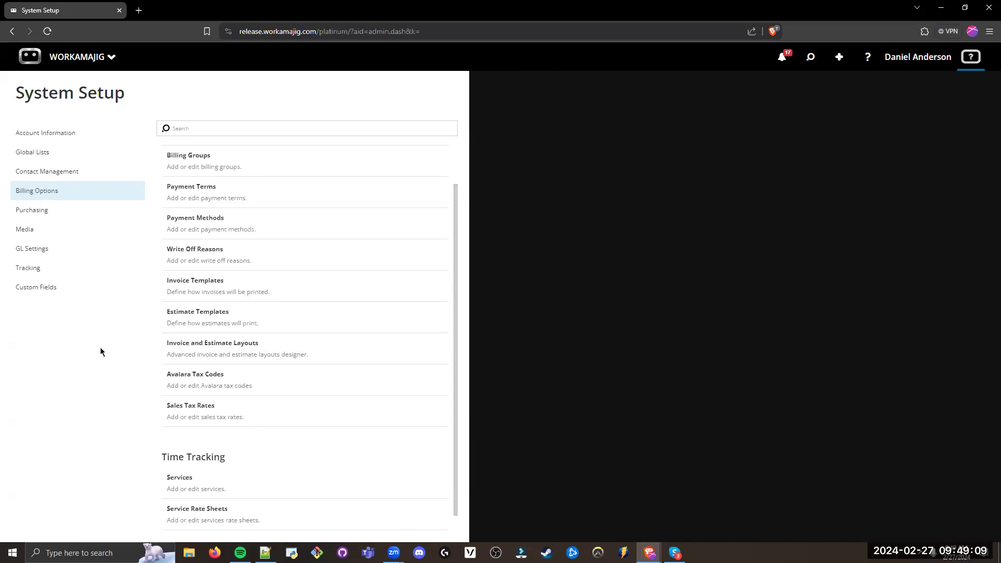
Step: Go to Clients in the billing apps and open the ACME Inc client record
left_click(103, 68)
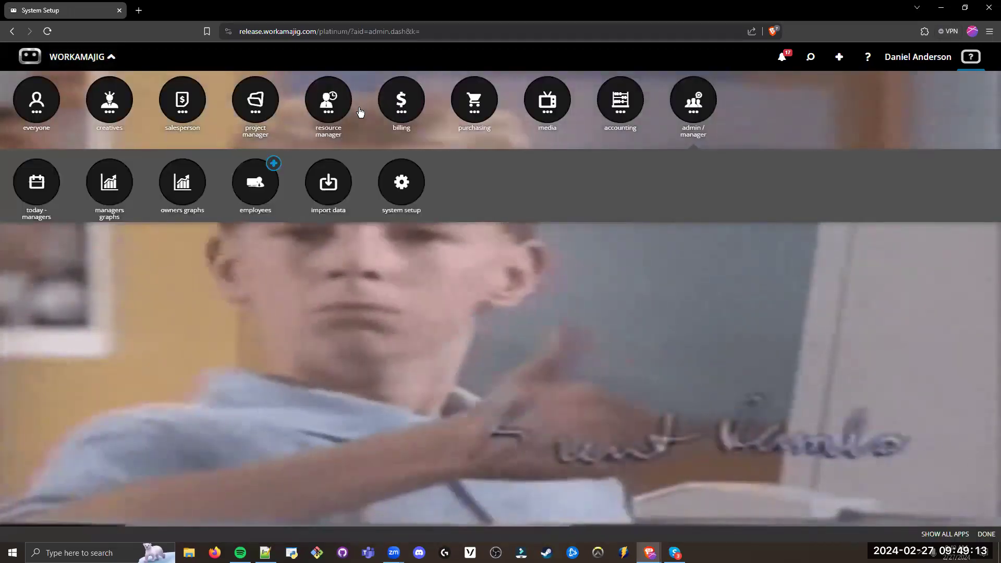
left_click(401, 104)
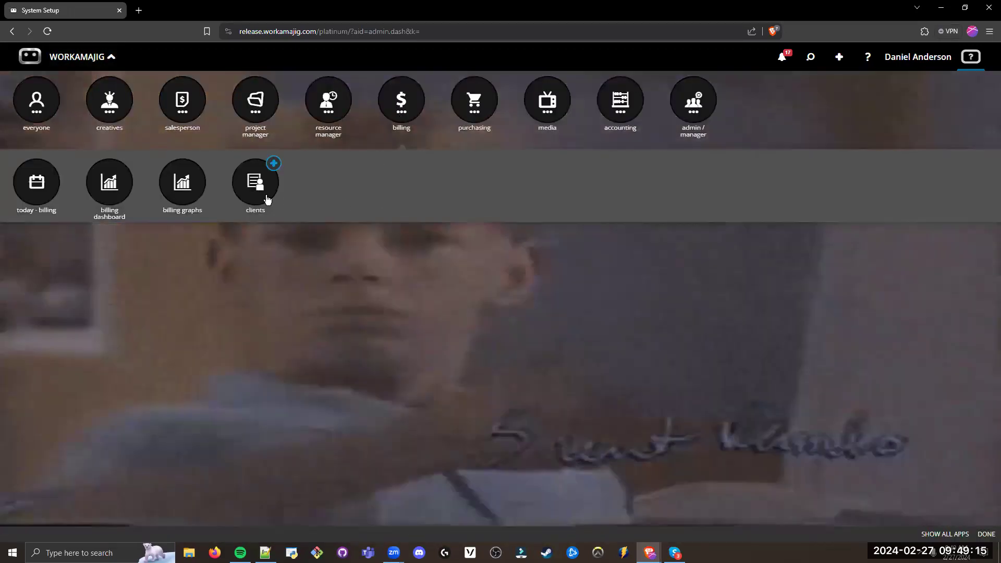
left_click(267, 200)
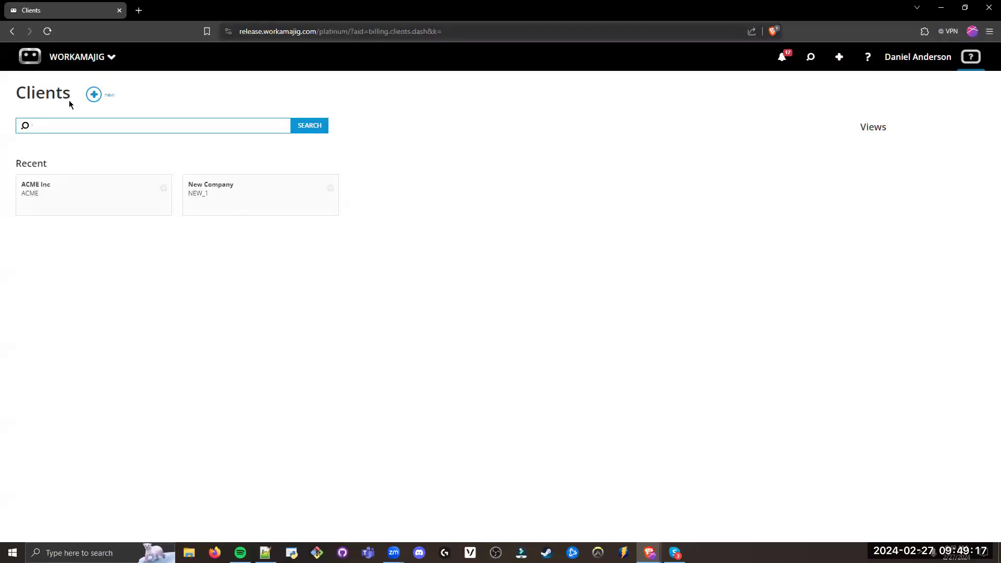
left_click_drag(70, 100, 10, 94)
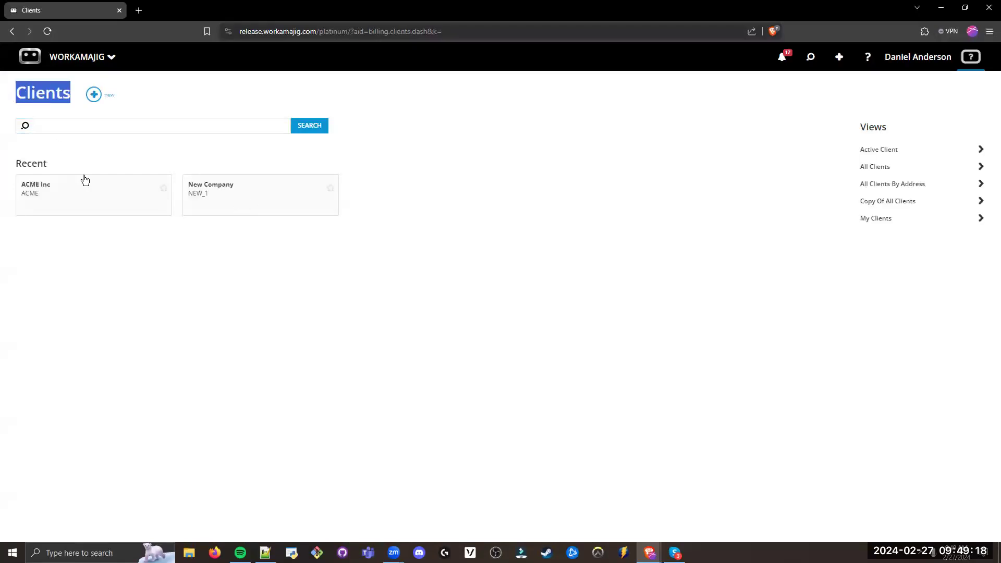
left_click(112, 277)
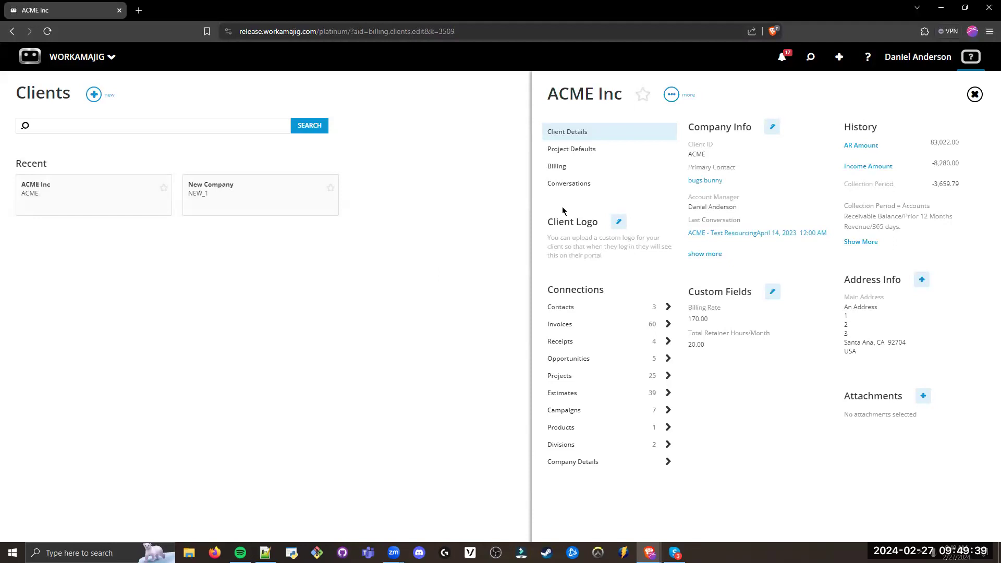
double_click(550, 94)
left_click_drag(624, 94, 626, 95)
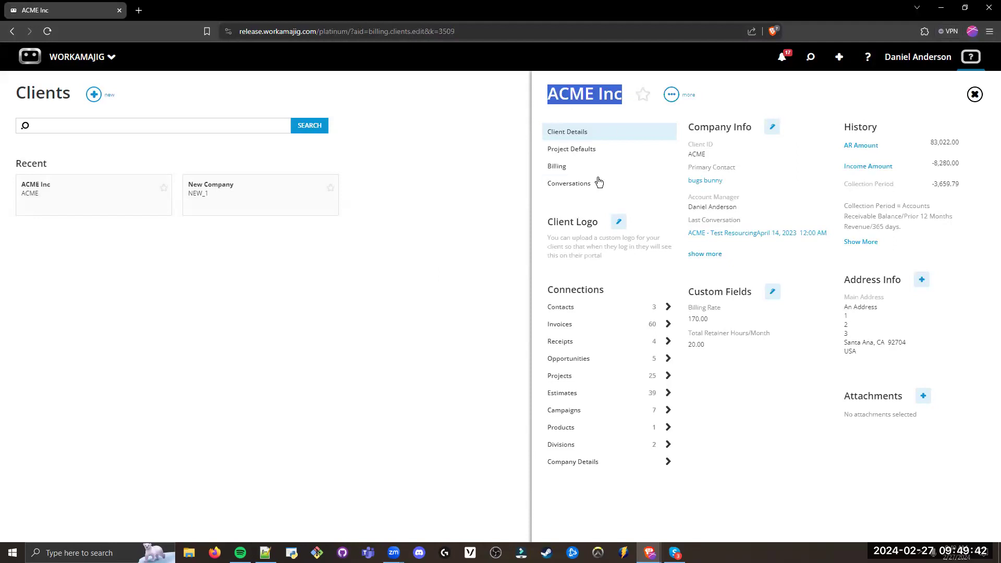
left_click(576, 207)
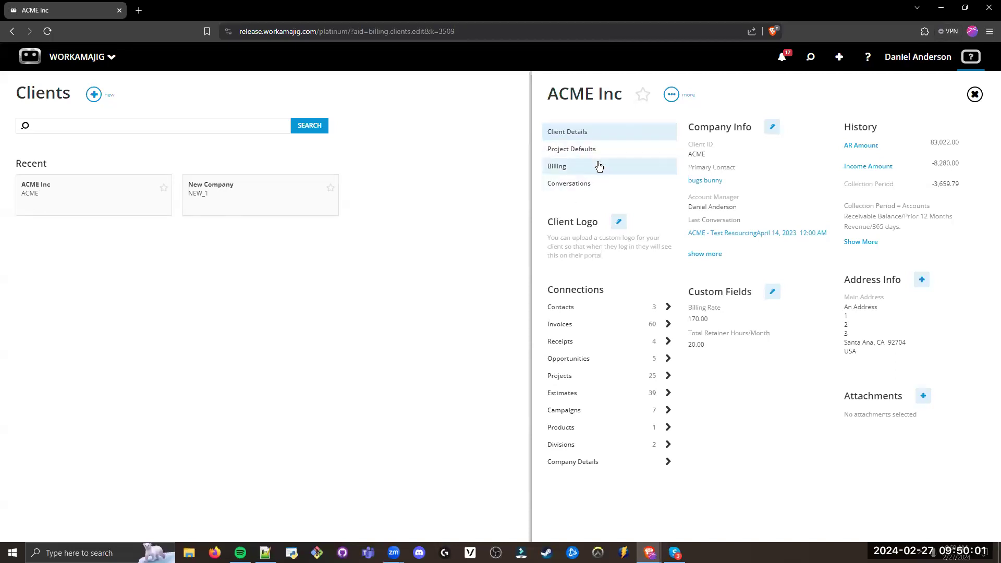
Step: Review ACME Inc's Project Defaults and the available Get Labor Rate From options, closing the editor without changes
left_click_drag(603, 152, 574, 156)
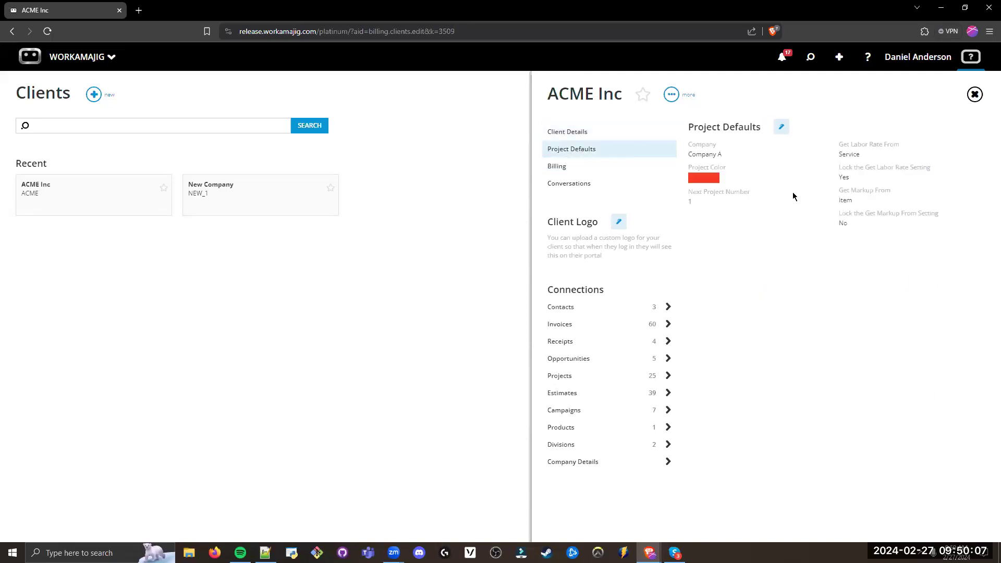
double_click(856, 154)
left_click(859, 152)
left_click(782, 127)
left_click(887, 140)
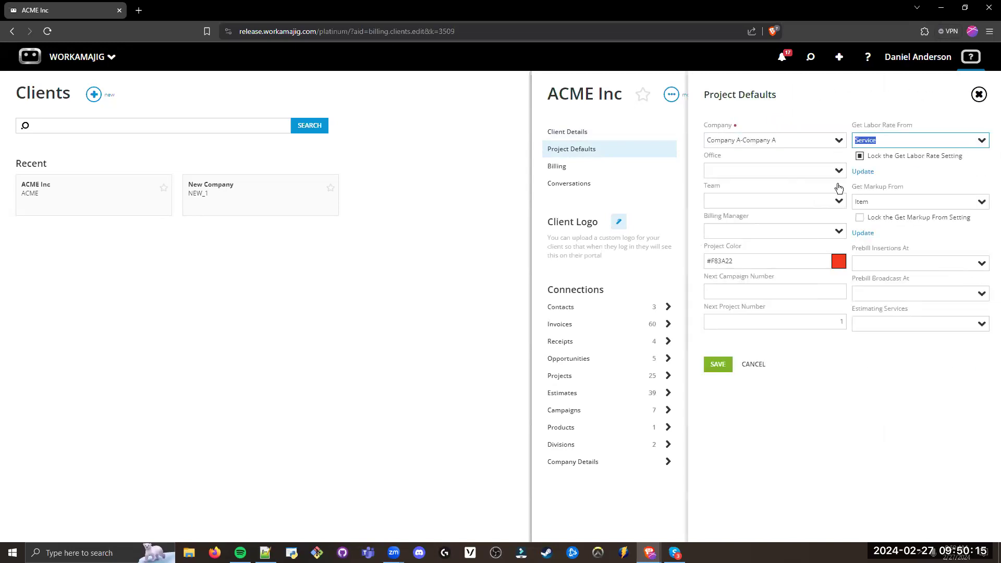
left_click(982, 141)
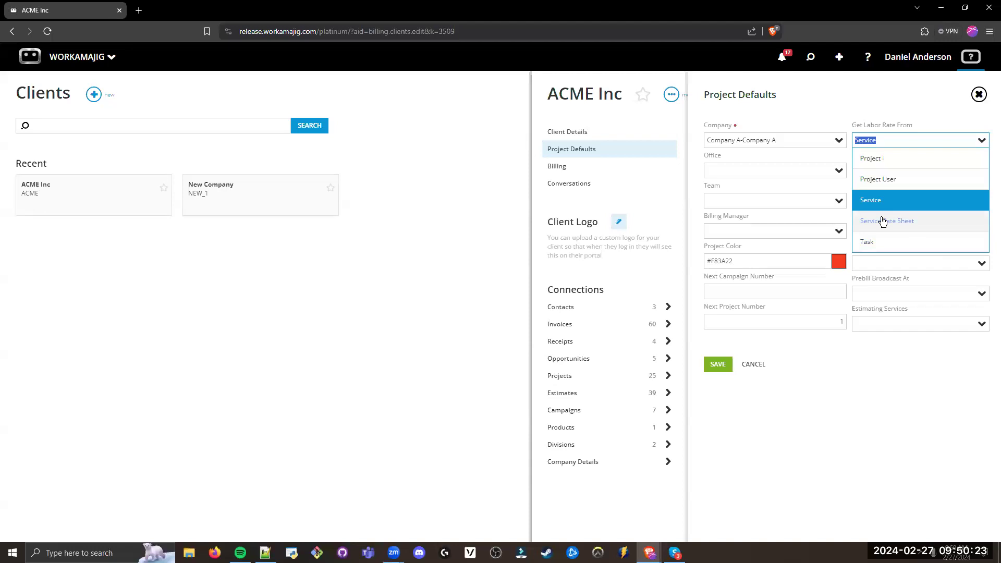
left_click(833, 111)
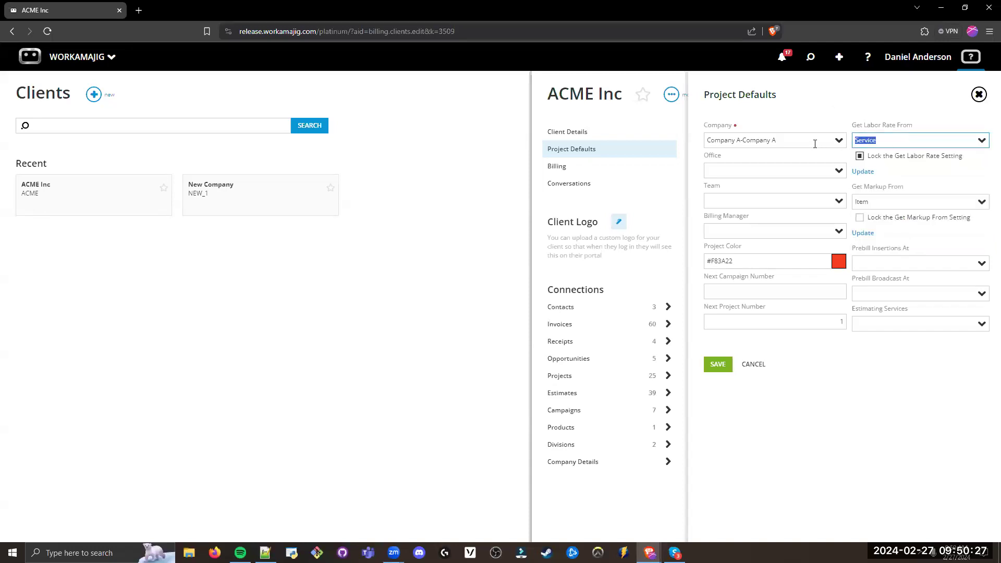
left_click(979, 94)
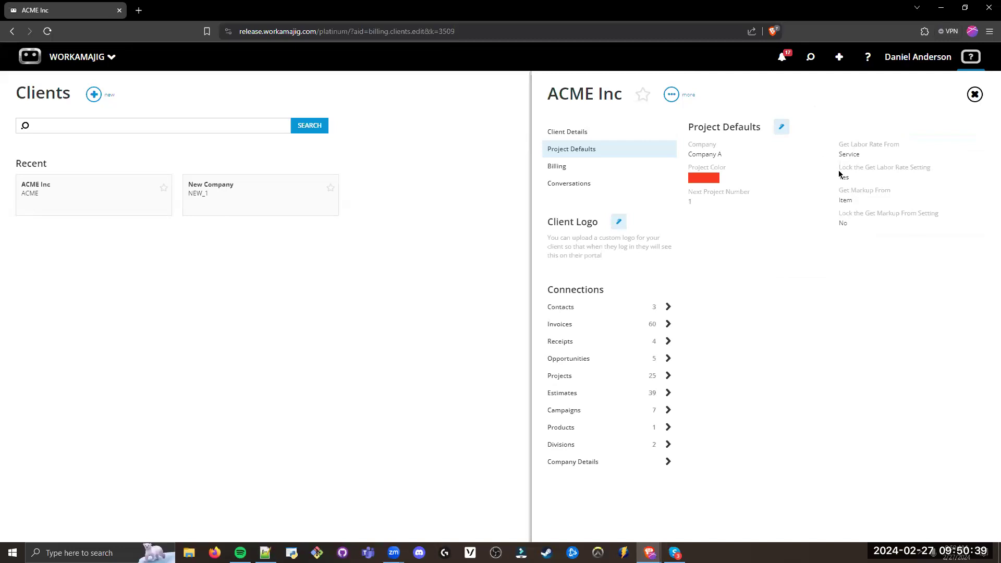
Step: Try setting ACME Inc's Get Labor Rate From to Service Rate Sheet with the ACME Rates 2022 rate sheet, and discard the change
left_click(781, 126)
left_click(877, 142)
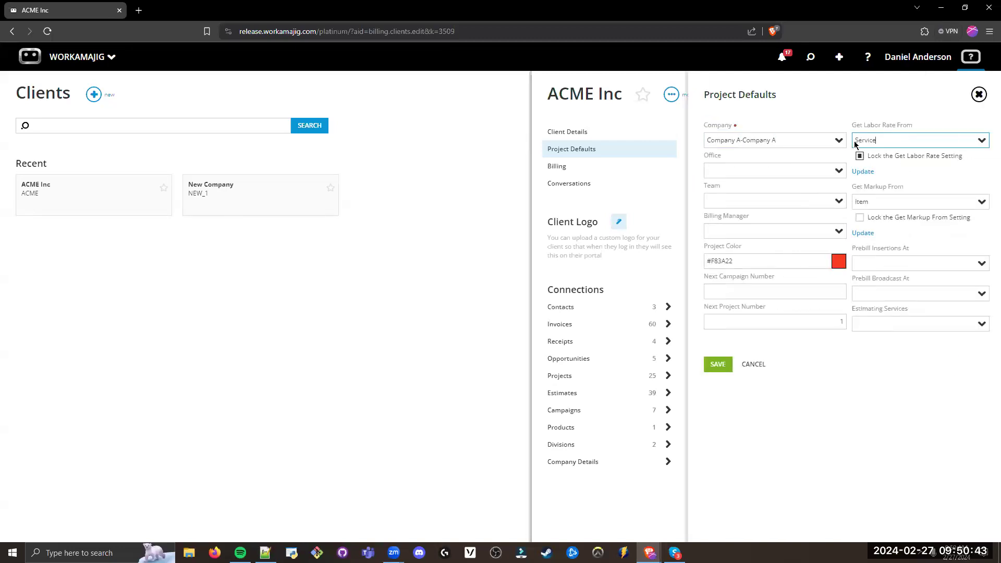
left_click(982, 141)
left_click(889, 221)
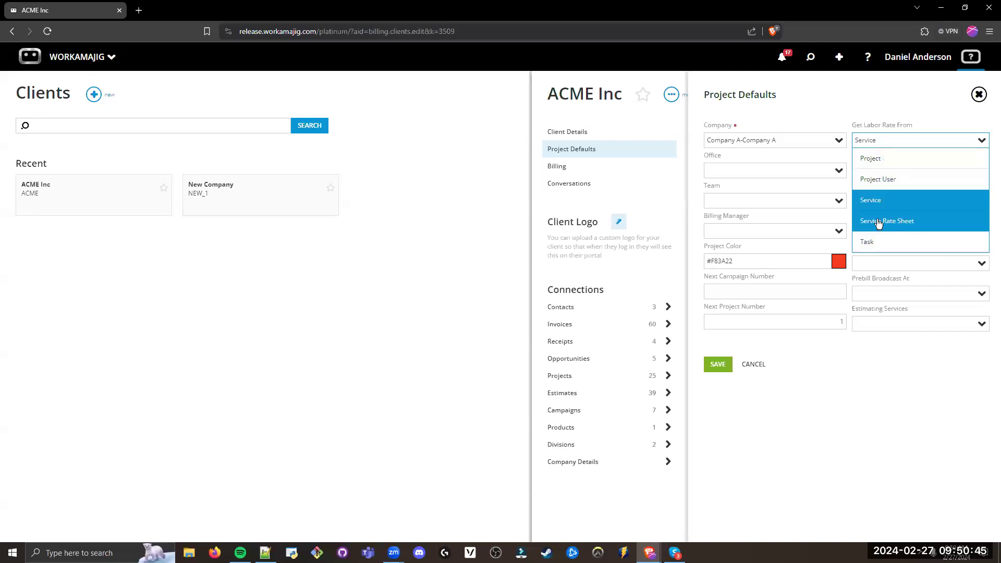
left_click(914, 172)
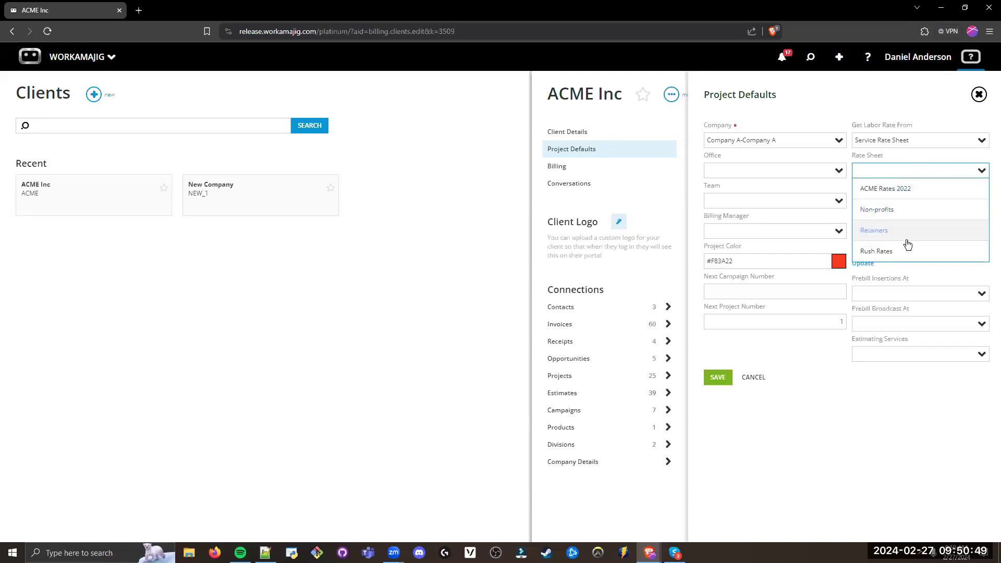
left_click(904, 190)
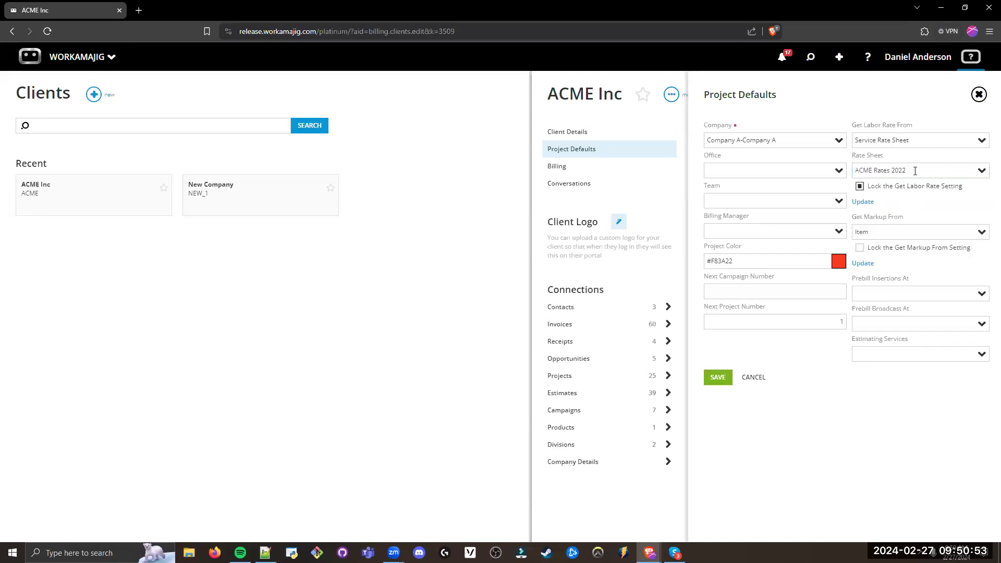
left_click(914, 167)
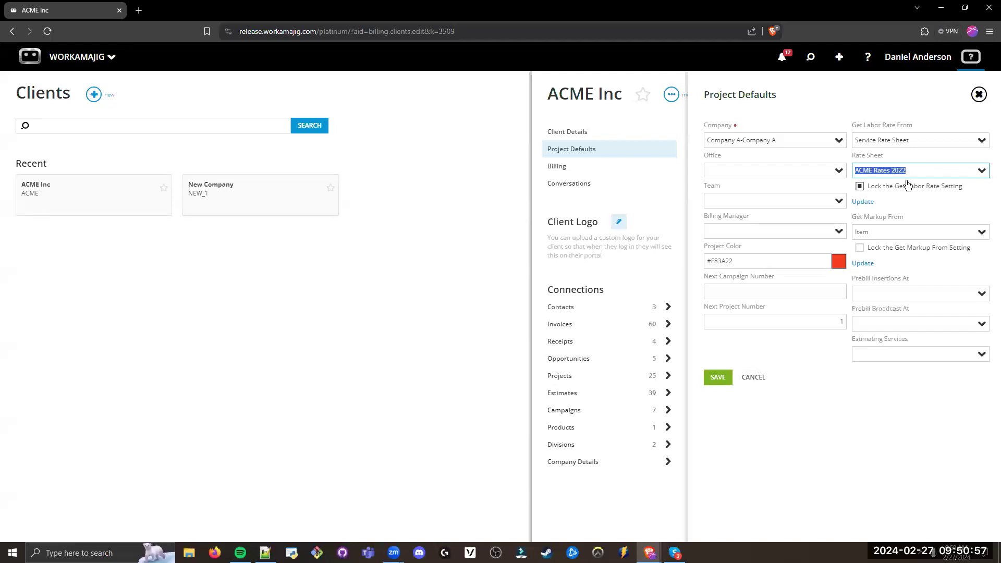
left_click(895, 123)
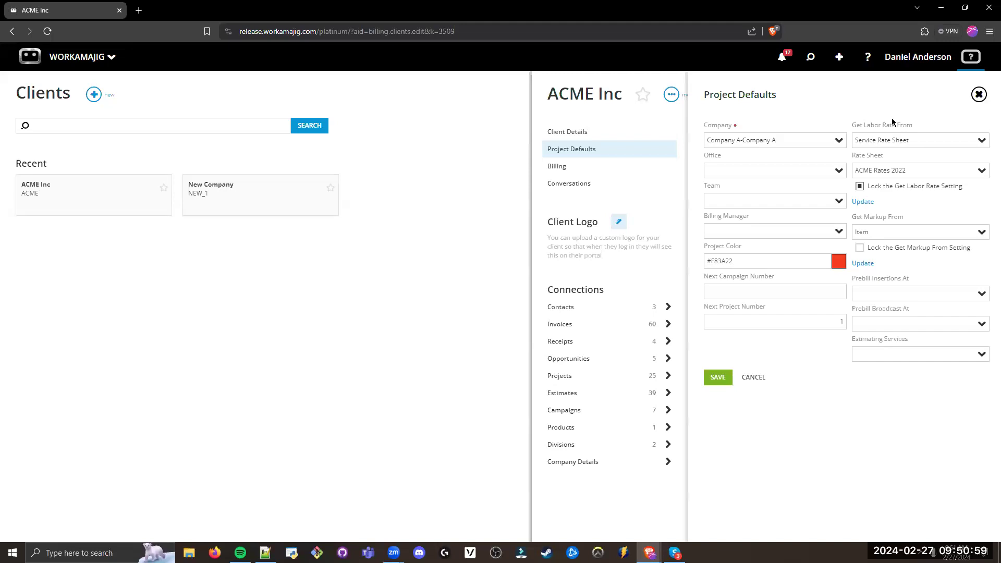
left_click(754, 377)
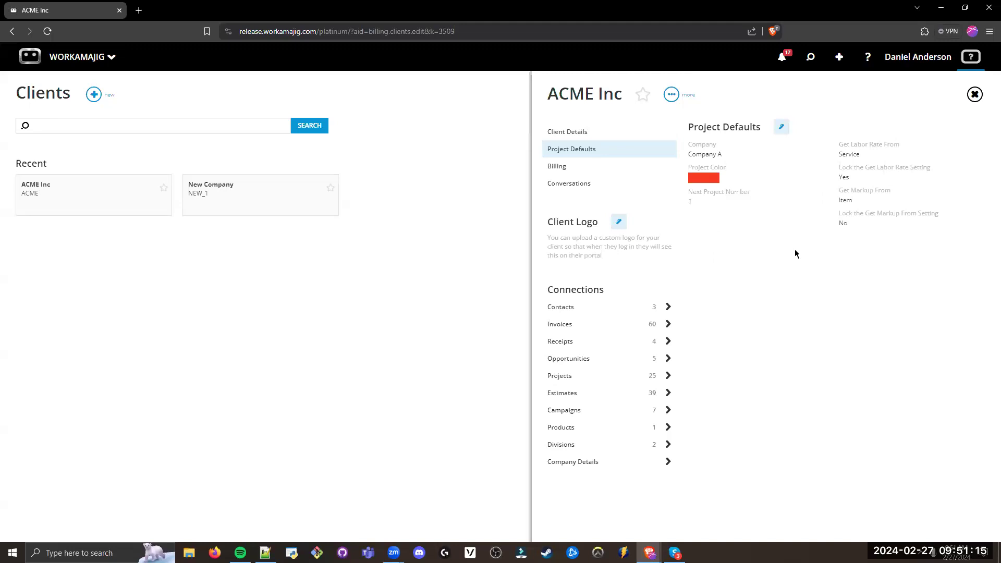
Step: Display ACME Inc's Billing information and open its billing Defaults for editing
left_click_drag(842, 152, 849, 152)
left_click(851, 154)
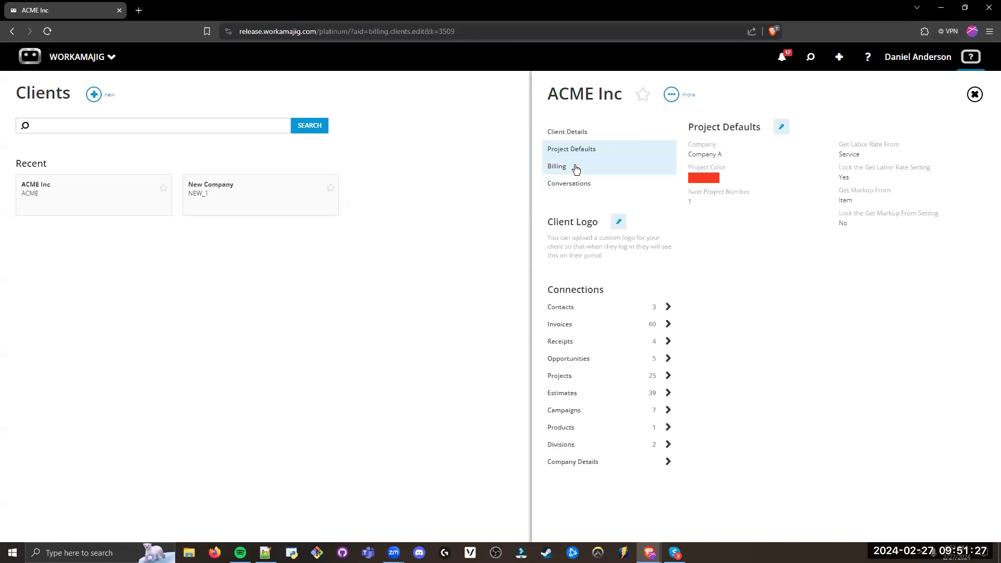
left_click(593, 169)
double_click(594, 169)
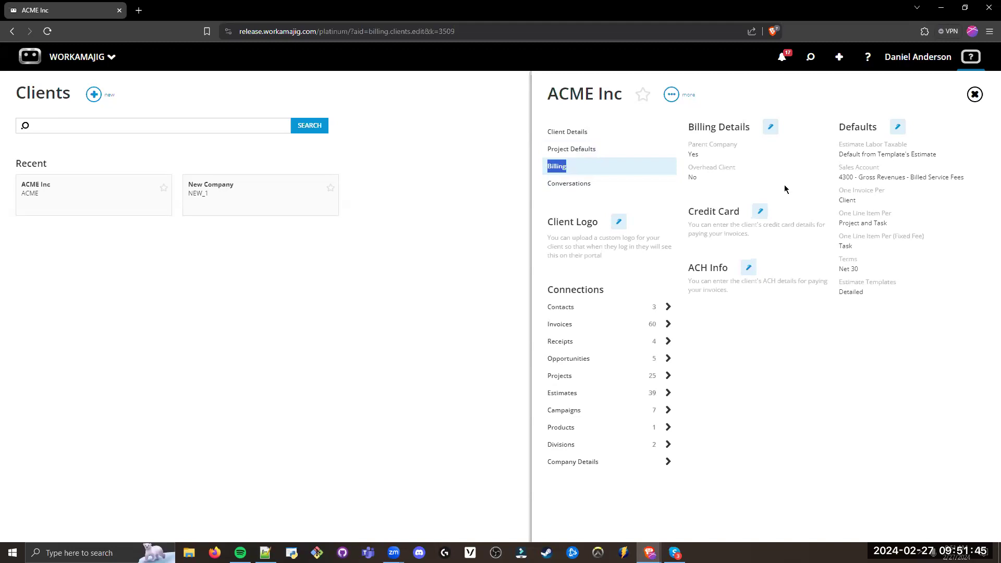
left_click_drag(877, 127, 829, 129)
left_click(843, 131)
left_click(898, 127)
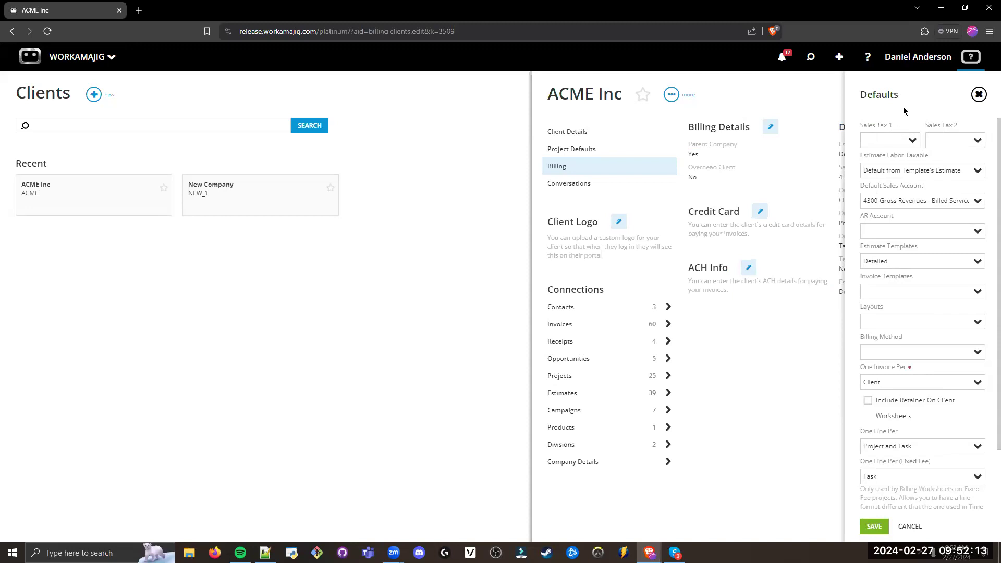
Step: Set ACME Inc's Sales Tax 1 to California and review the Default Sales Account
left_click(907, 145)
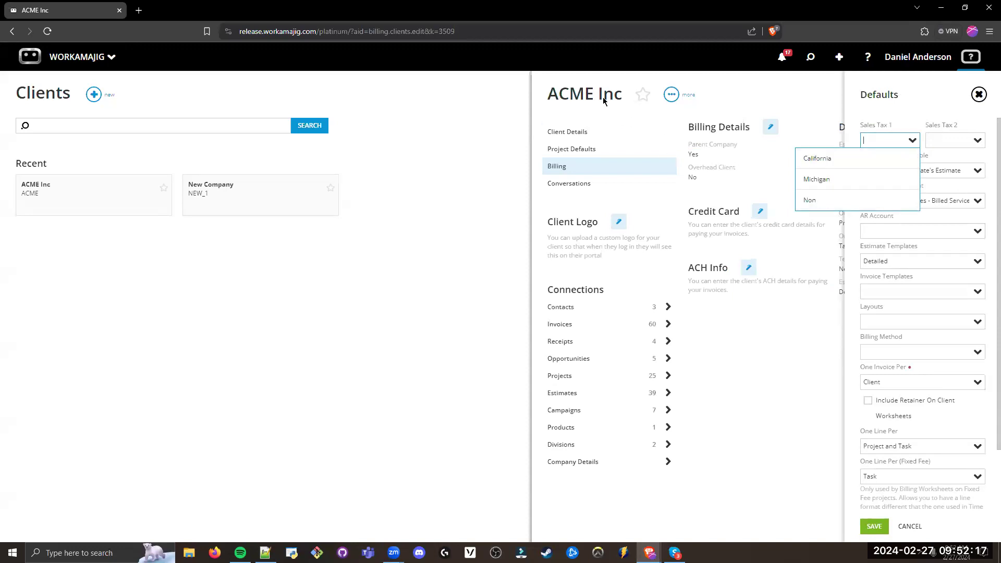
left_click(844, 159)
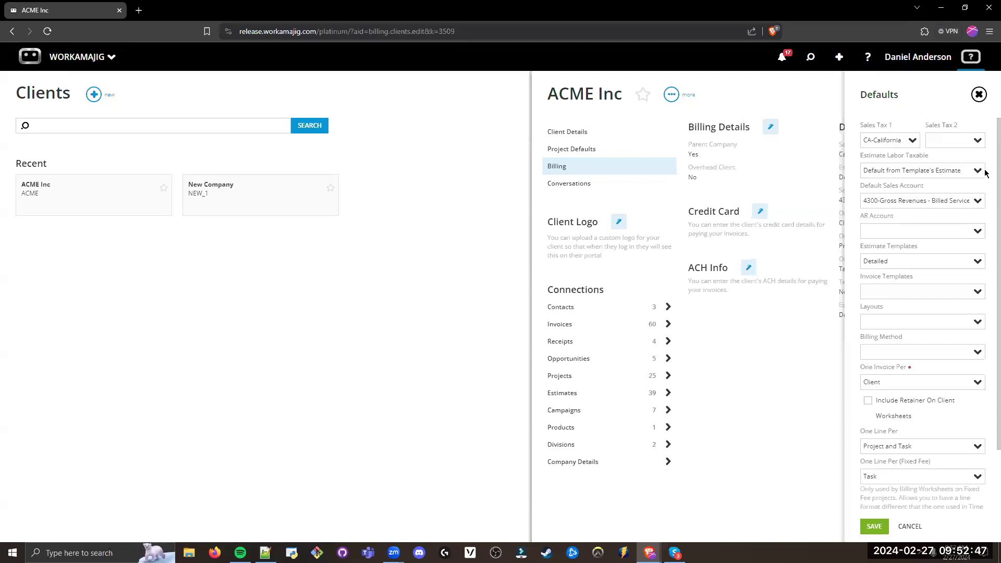
scroll(986, 172, "down", 1)
left_click(947, 186)
left_click_drag(947, 186, 855, 189)
left_click(902, 197)
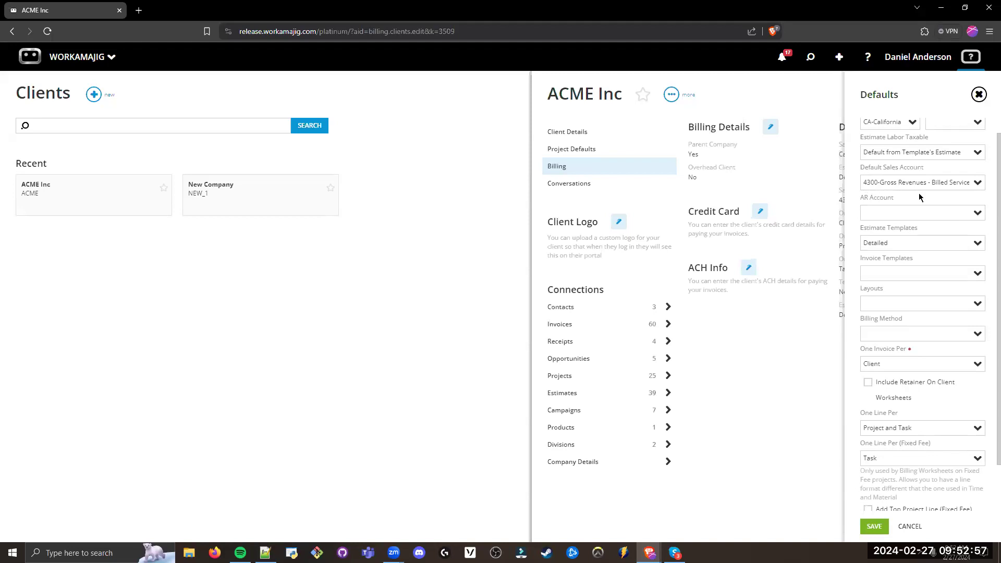
Step: Set the client's default Invoice Templates option to Detailed
scroll(986, 214, "down", 1)
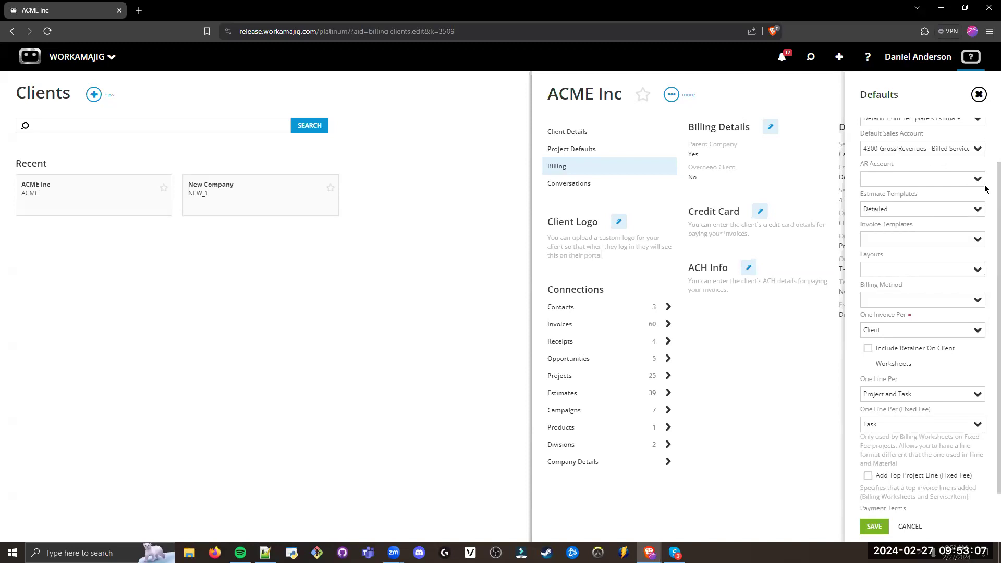
scroll(986, 189, "down", 1)
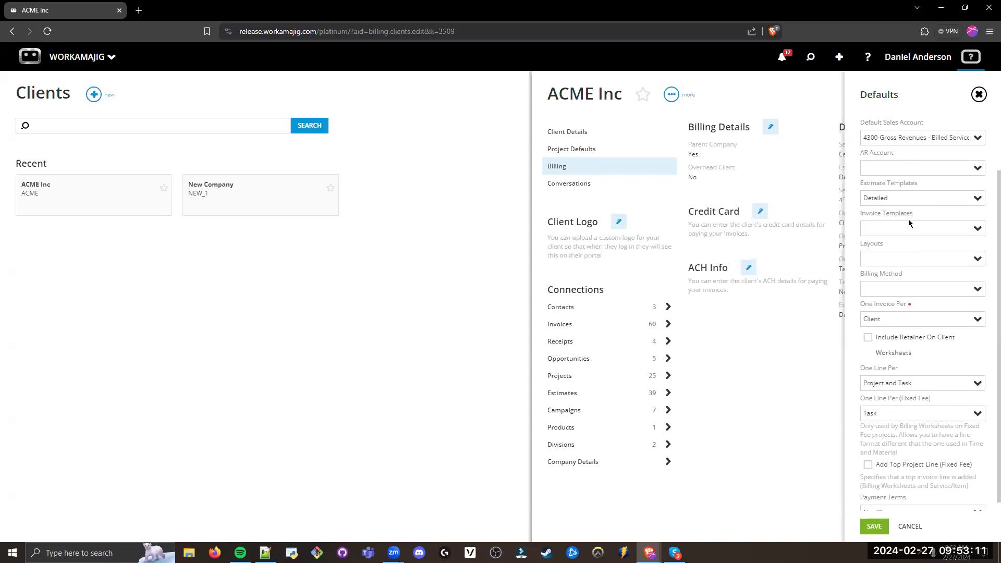
scroll(908, 219, "down", 1)
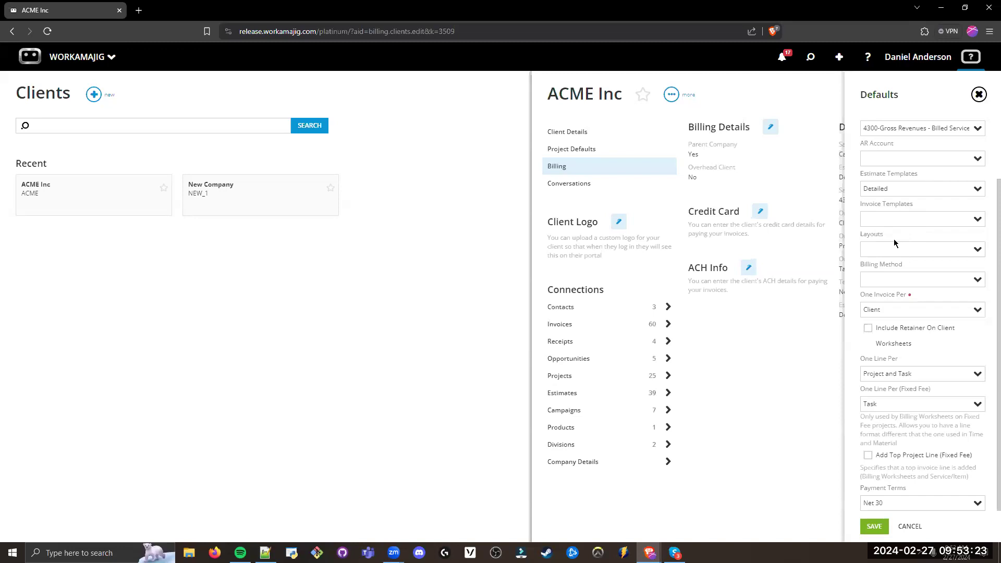
left_click(907, 221)
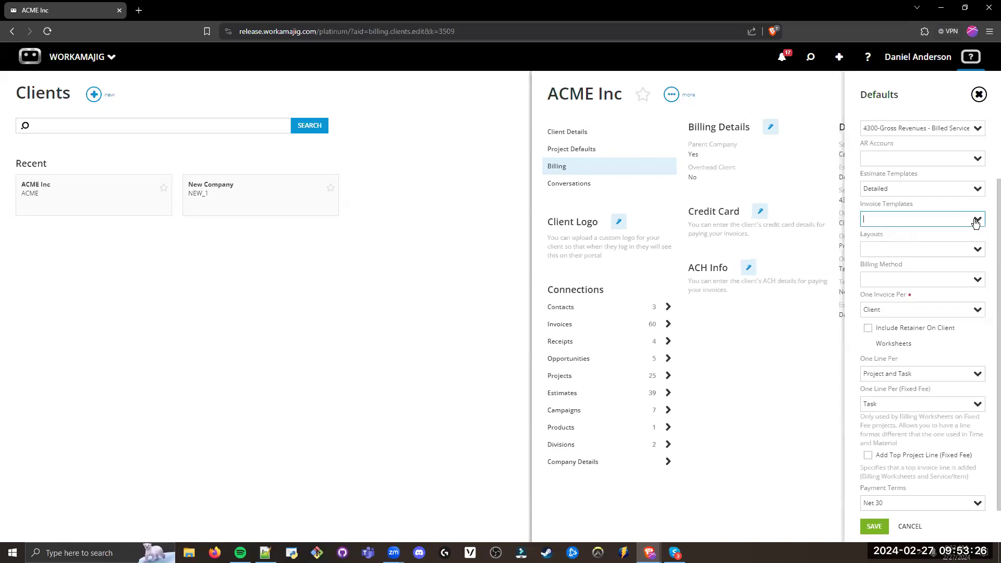
left_click(898, 203)
left_click(973, 221)
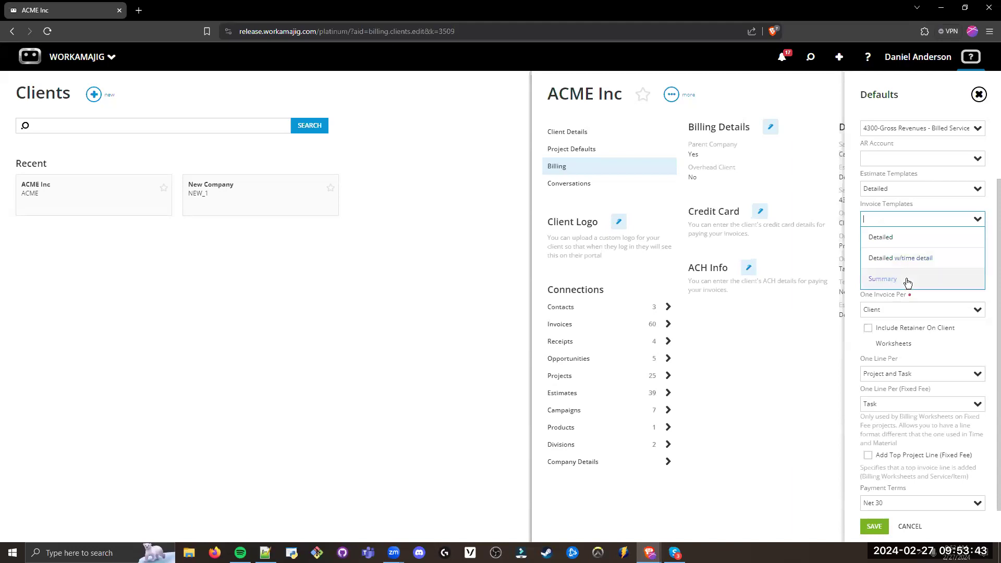
left_click(885, 237)
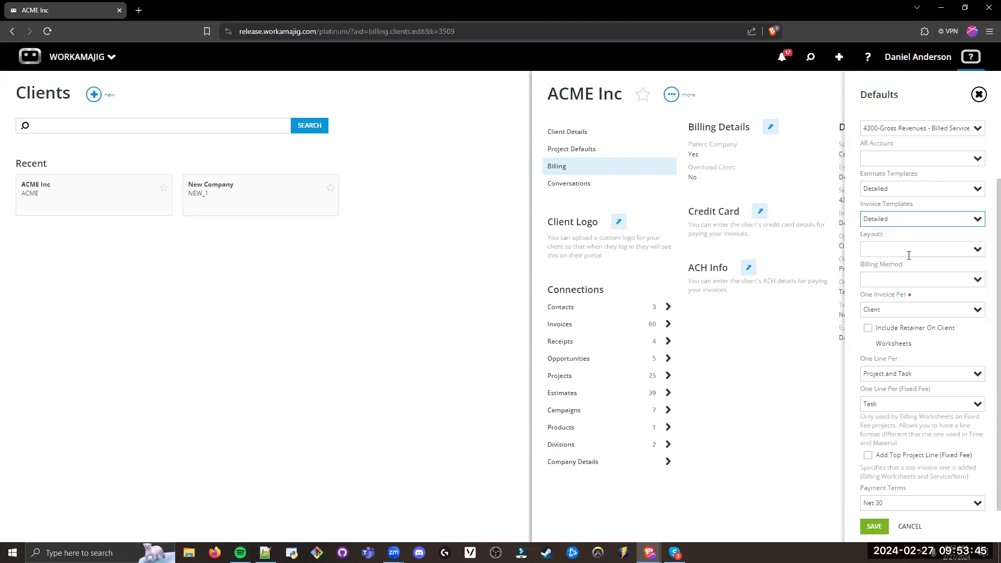
Step: Set the default Billing Method to Time and Materials and review the other available billing methods
left_click(914, 234)
left_click(921, 278)
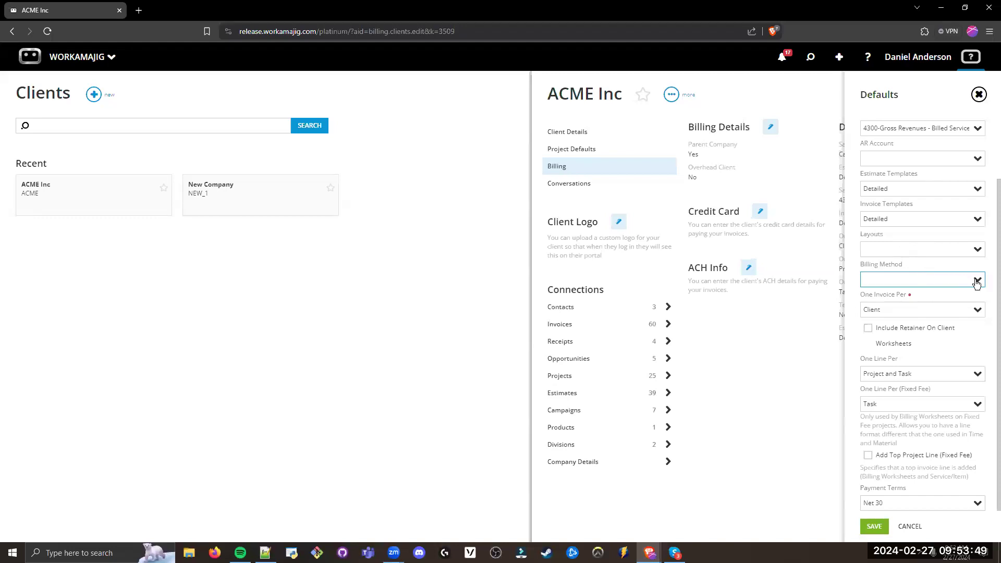
left_click(937, 298)
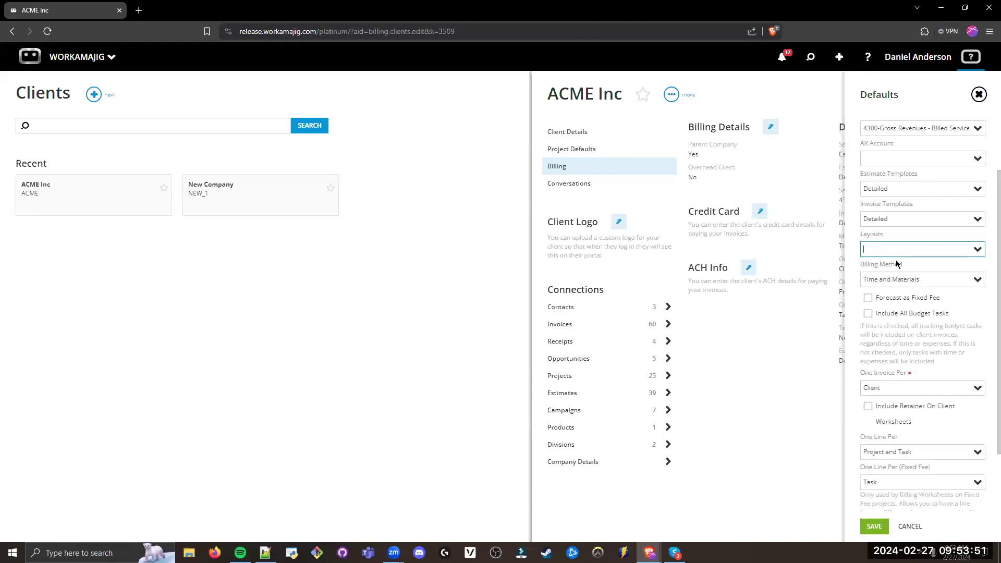
left_click(922, 267)
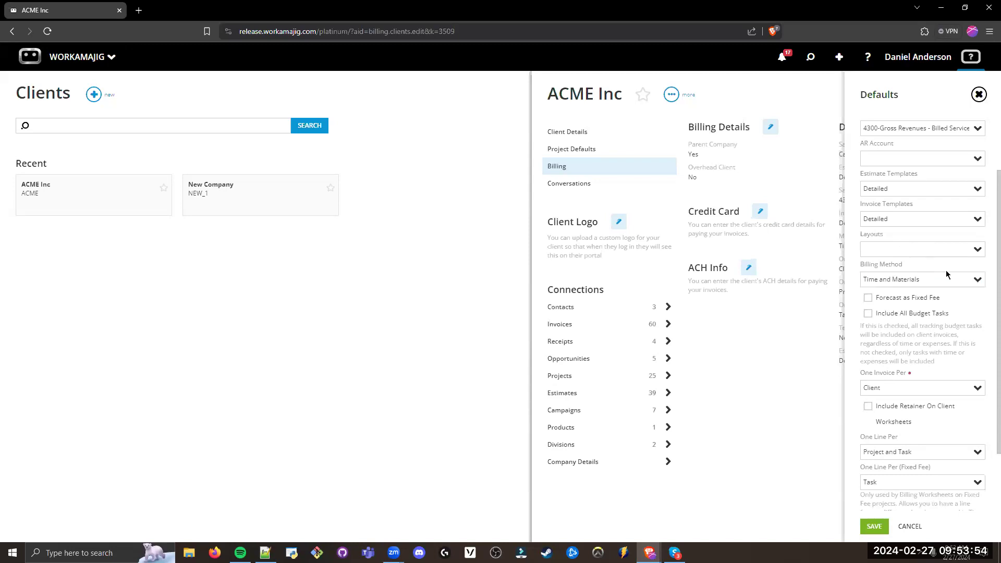
left_click(979, 280)
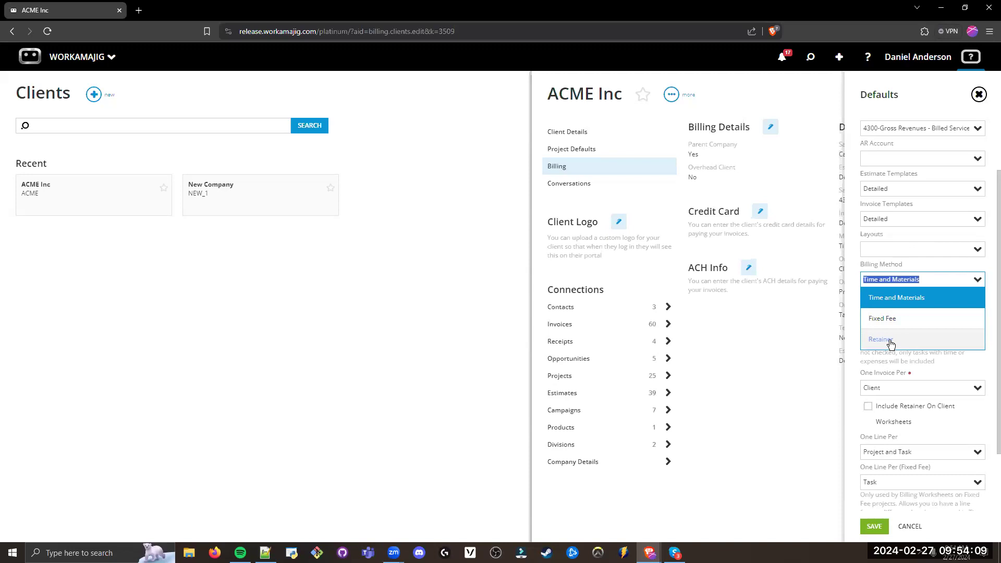
left_click(908, 265)
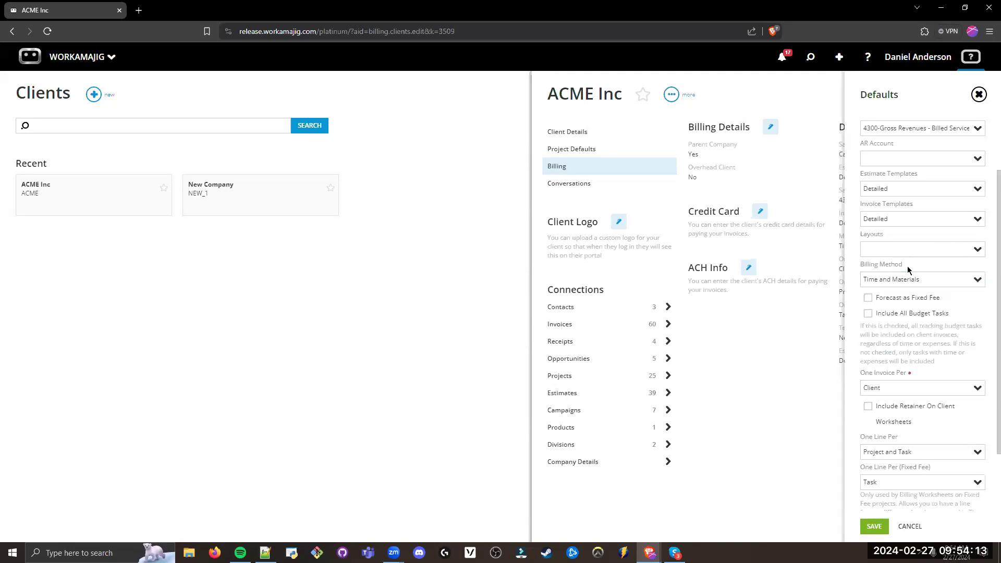
Step: Try Fixed Fee as the default Billing Method and return it to Time and Materials
left_click_drag(922, 279, 862, 280)
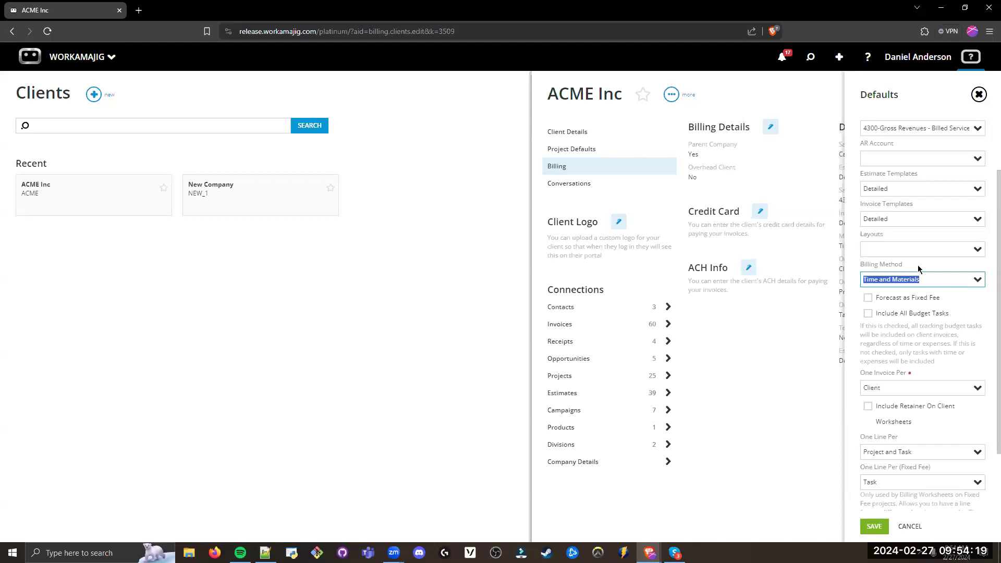
left_click(918, 267)
left_click(983, 282)
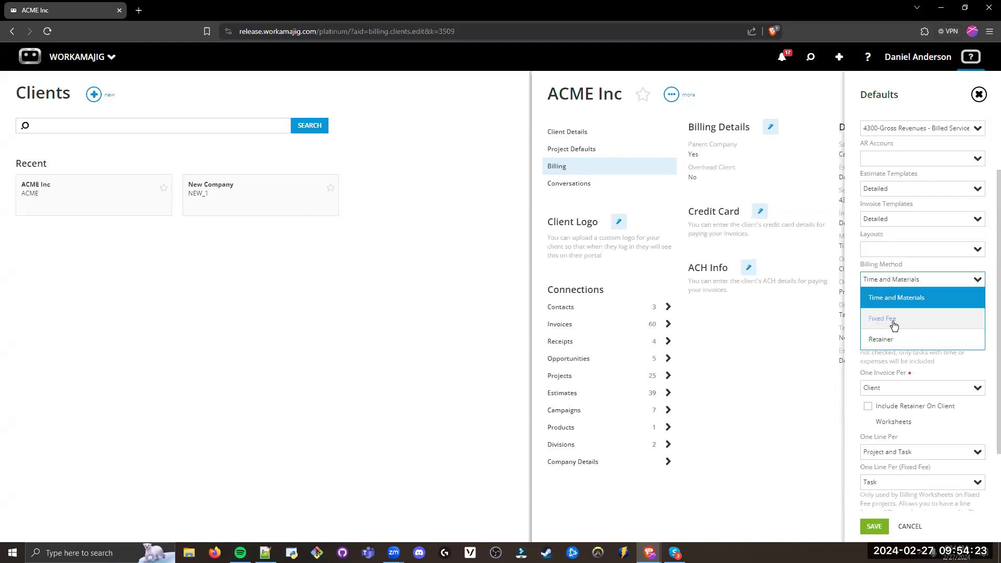
left_click(898, 326)
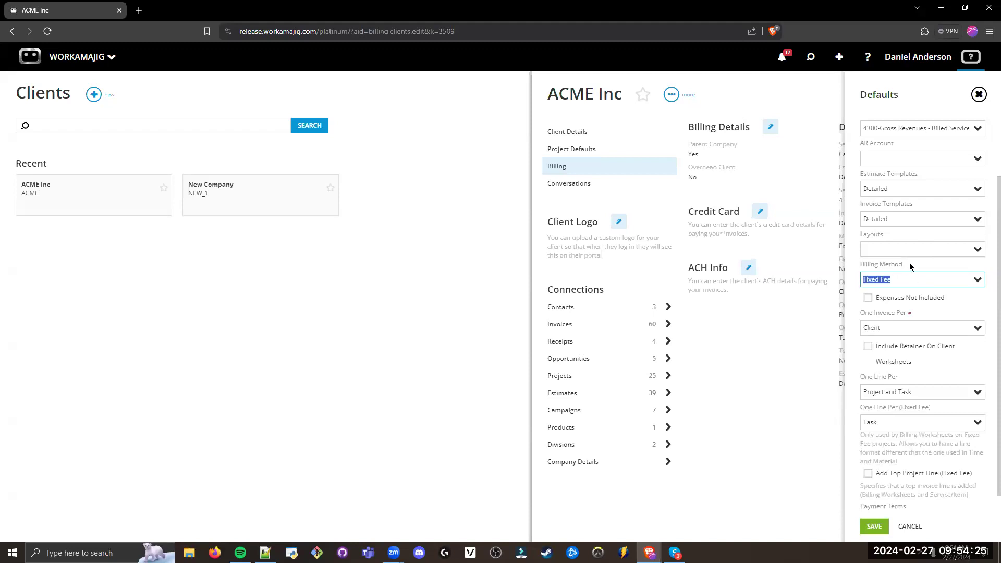
scroll(887, 247, "up", 2)
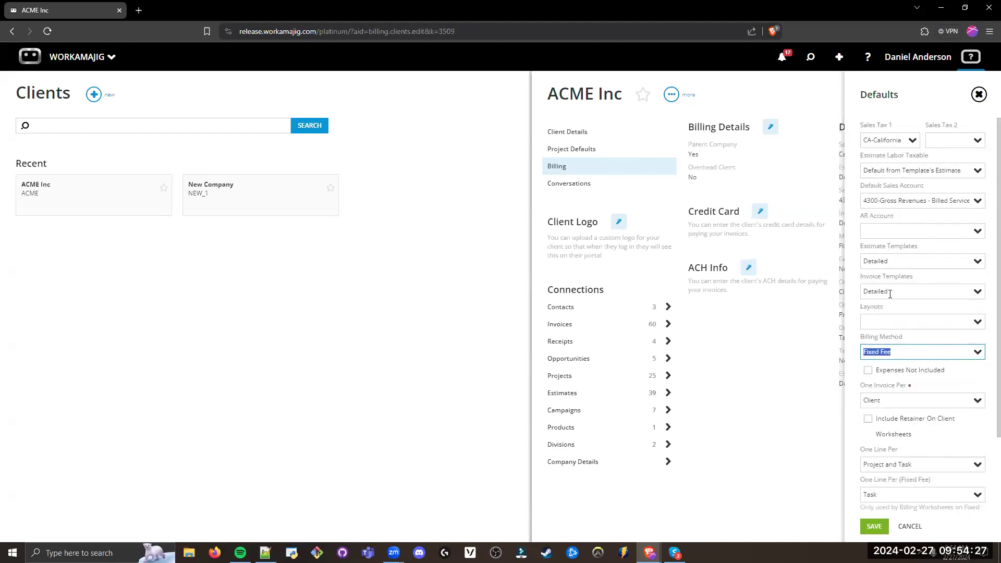
left_click(885, 339)
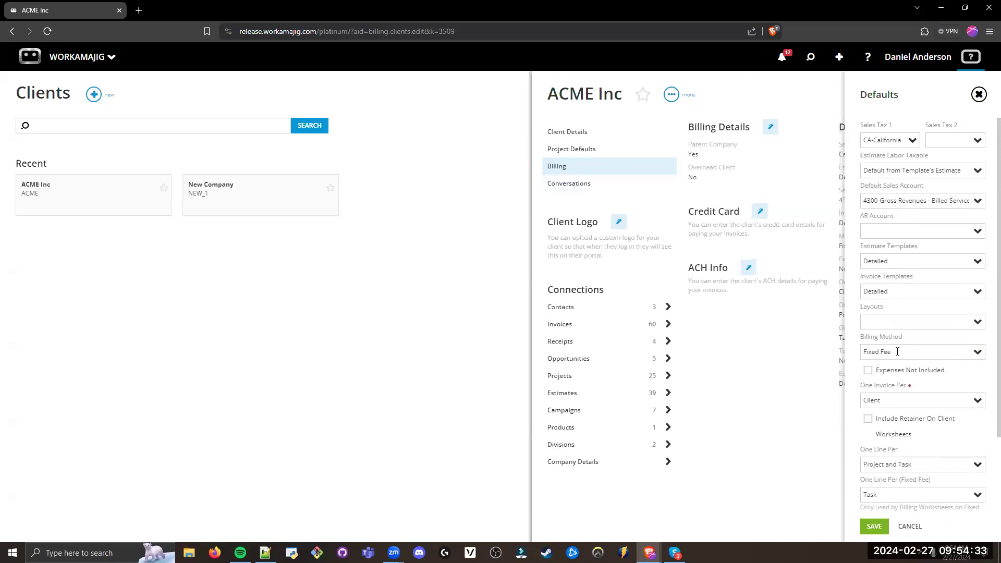
left_click(897, 351)
scroll(905, 339, "down", 1)
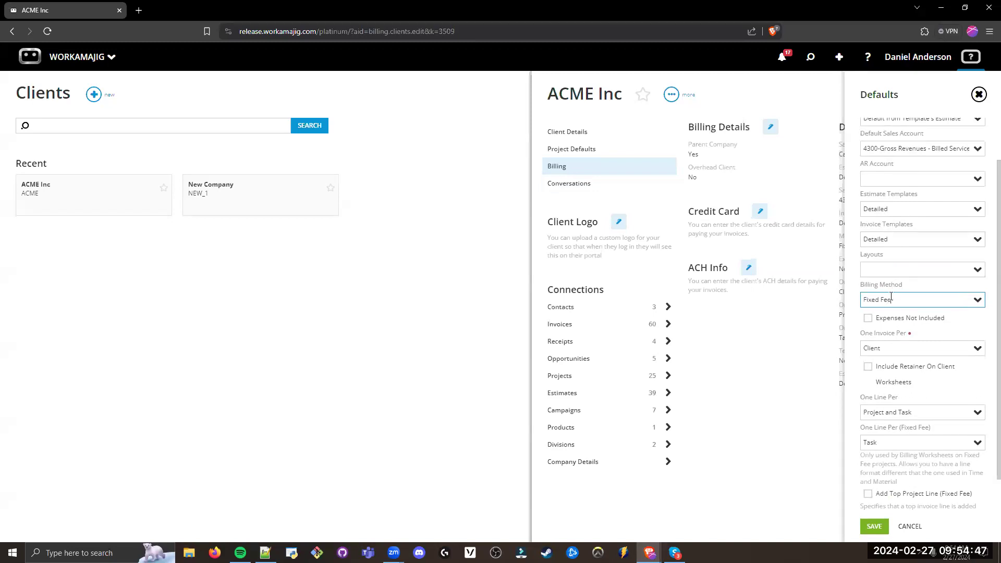
triple_click(915, 298)
left_click(977, 300)
left_click(879, 337)
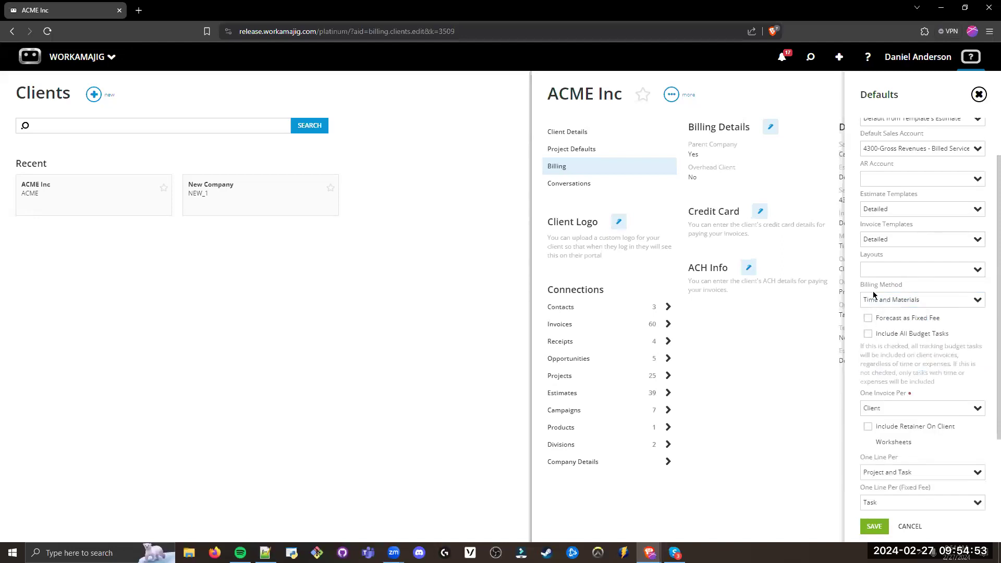
Step: Review the available One Invoice Per options without changing the selection
scroll(896, 382, "down", 2)
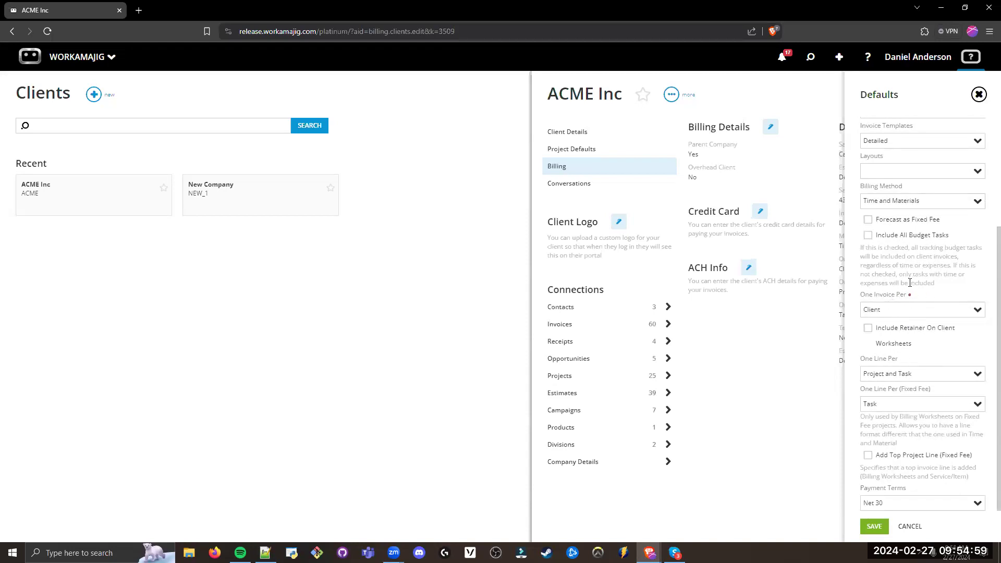
left_click(897, 310)
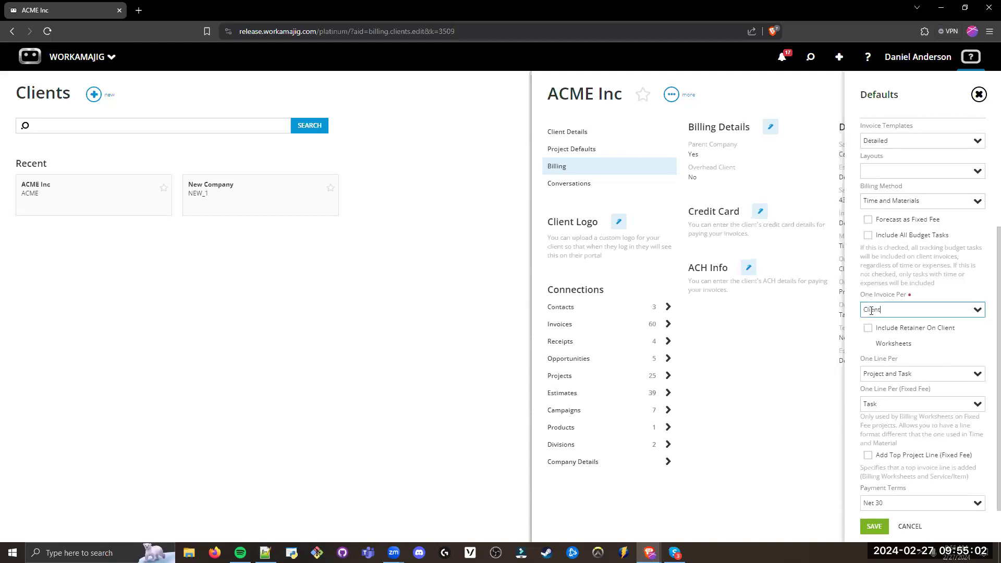
left_click(973, 312)
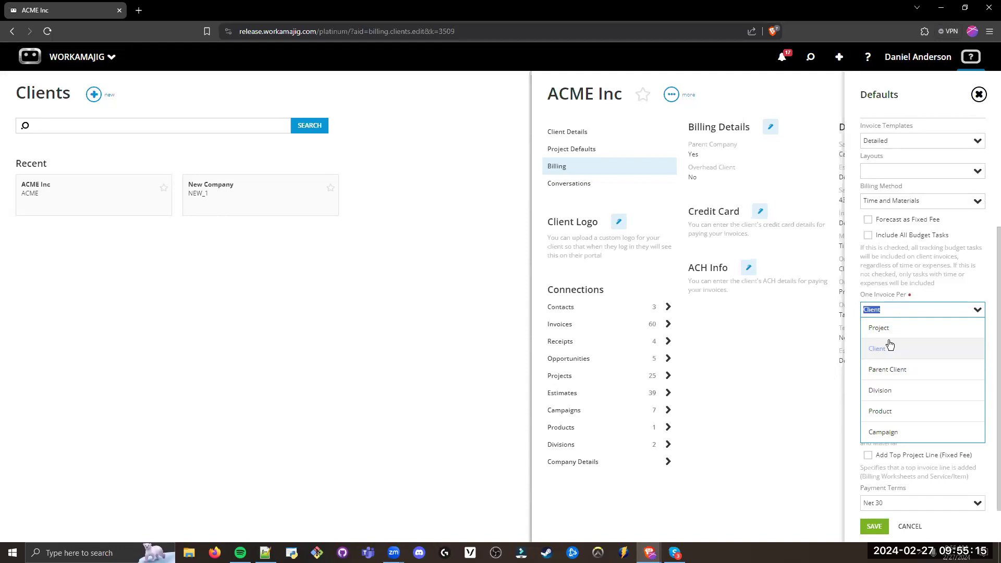
left_click(903, 286)
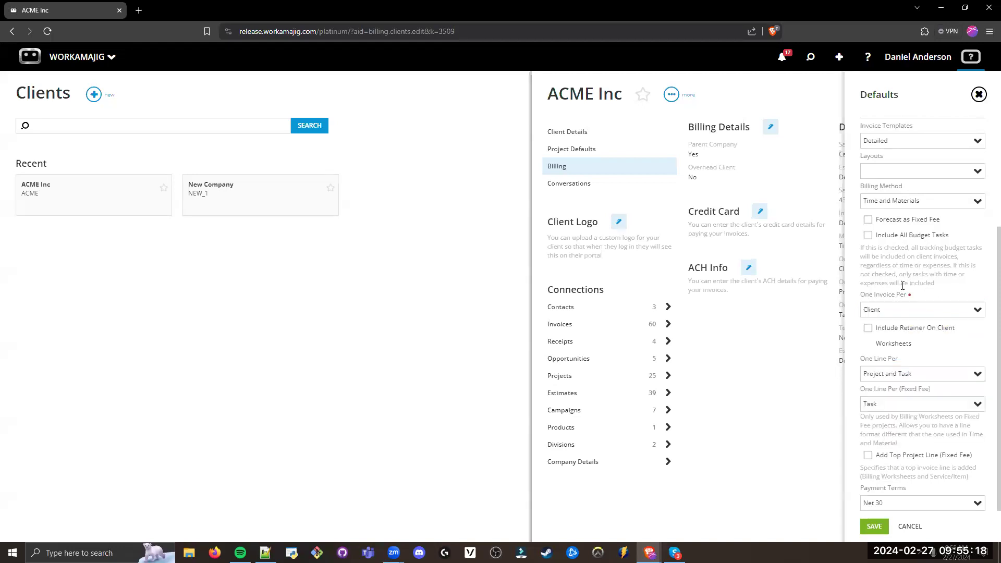
Step: Try Project as the One Invoice Per setting and switch it back to Client
left_click(975, 310)
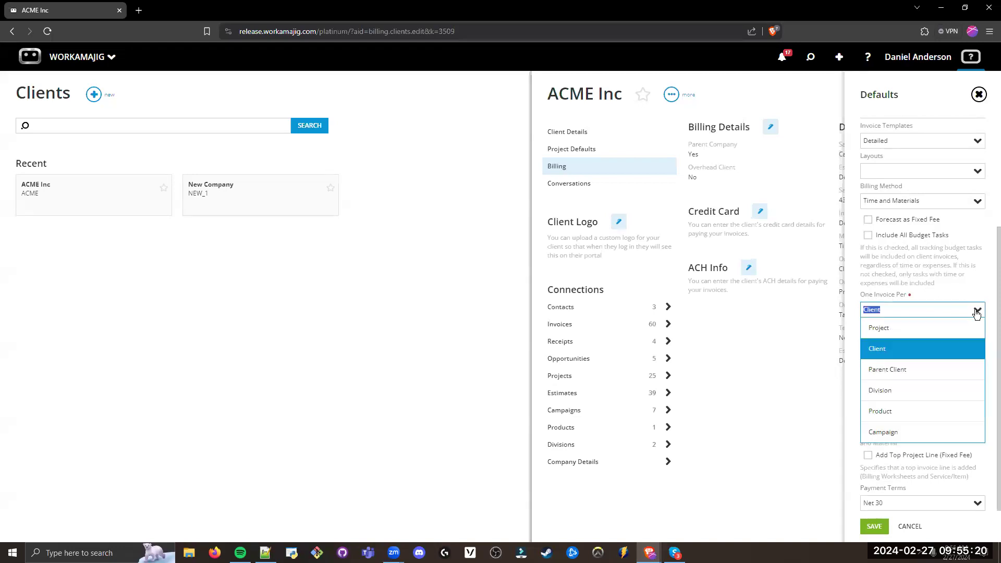
left_click(924, 333)
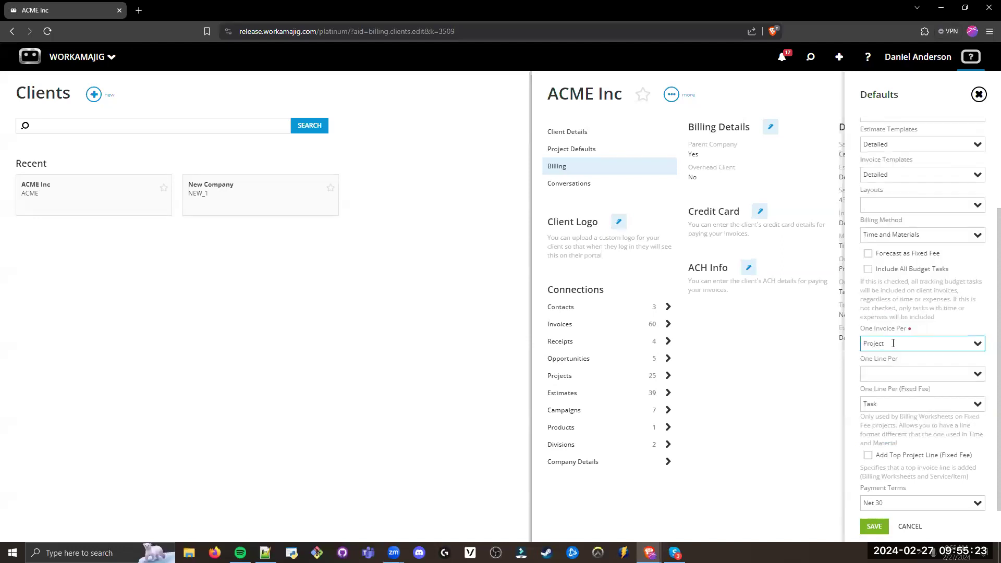
double_click(866, 345)
left_click(899, 339)
double_click(901, 341)
left_click(980, 344)
left_click(895, 387)
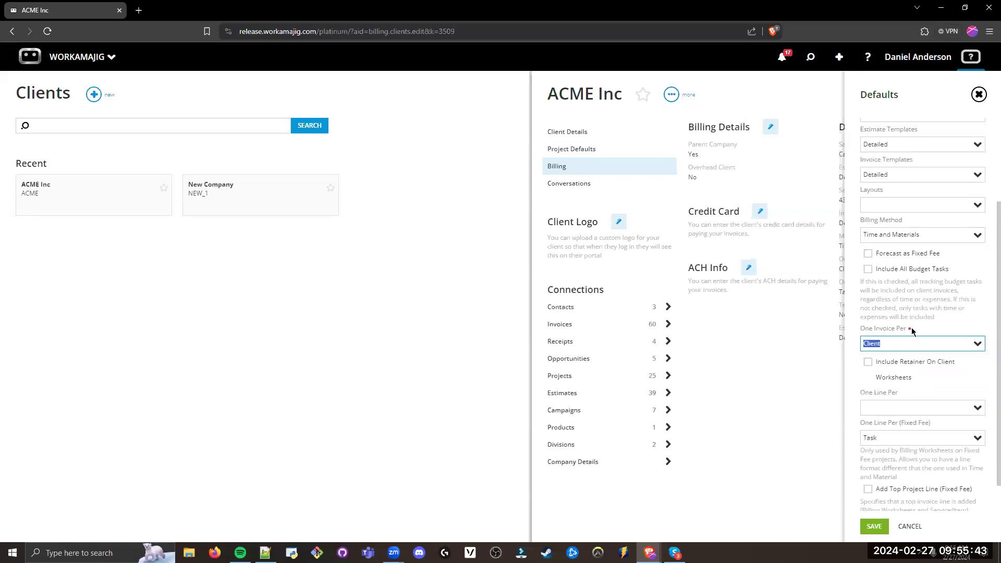
Step: Review the One Invoice Per setting and display the available One Line Per options
left_click(896, 312)
left_click_drag(899, 342, 856, 346)
left_click(885, 330)
scroll(890, 333, "down", 1)
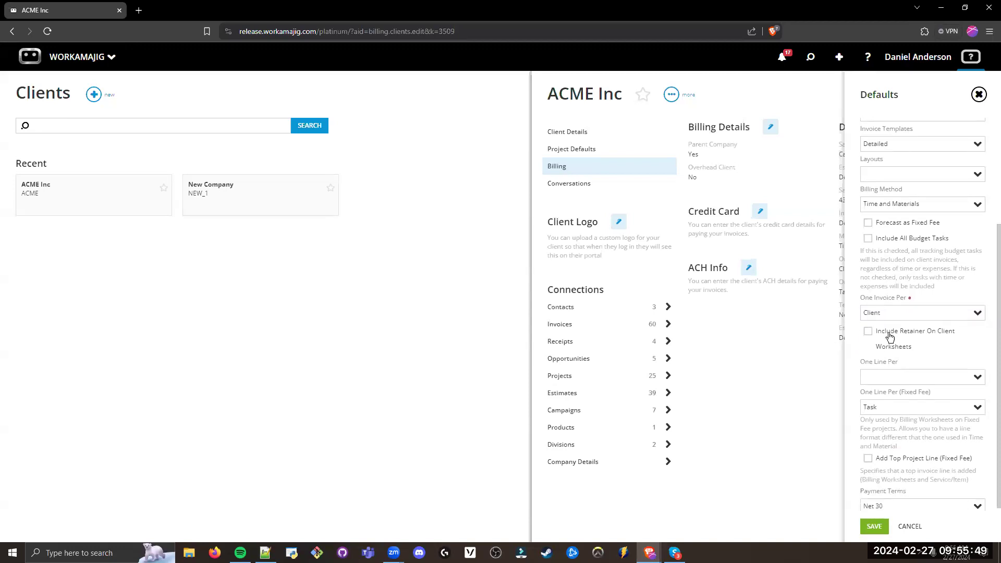
left_click(927, 370)
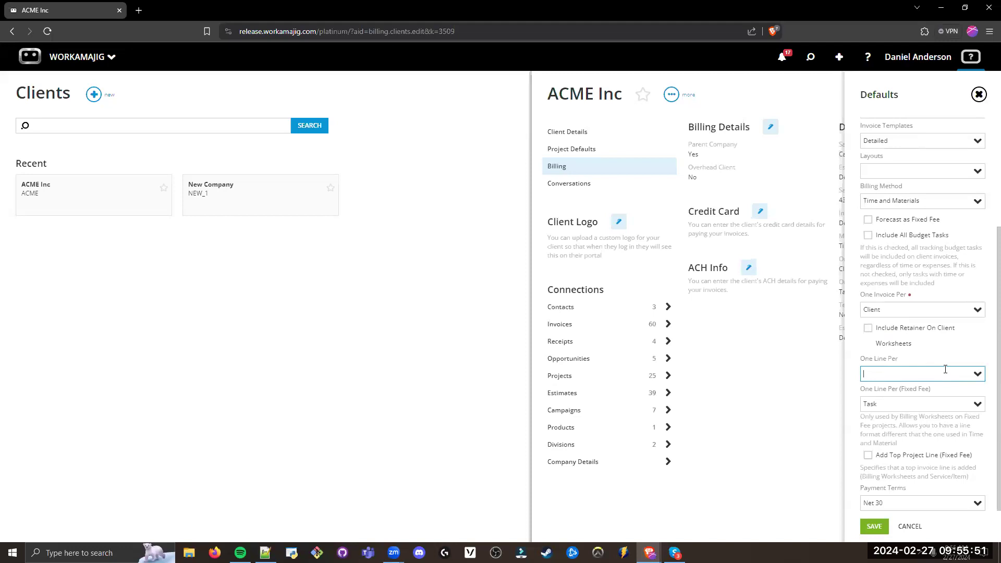
left_click_drag(900, 309, 860, 315)
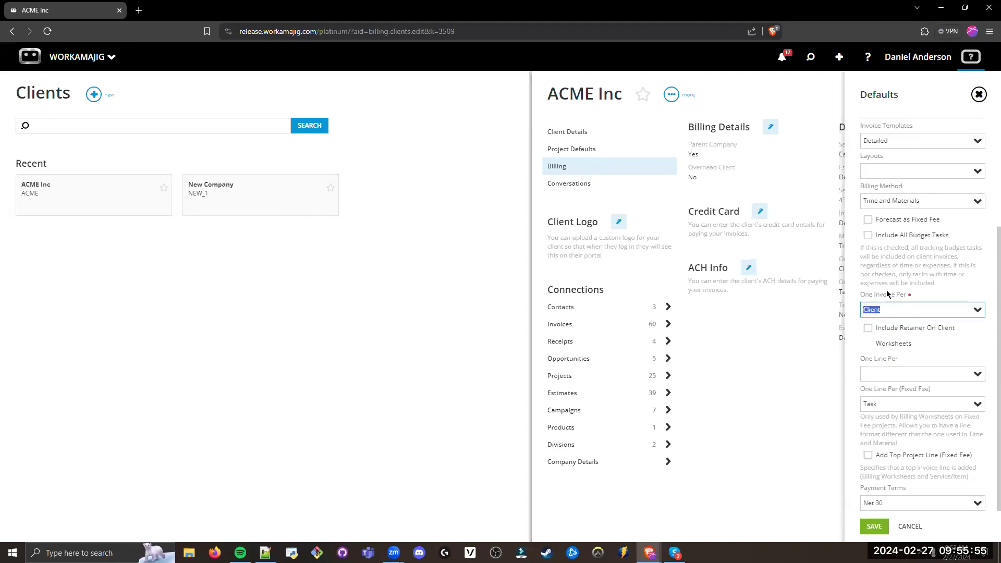
left_click(977, 376)
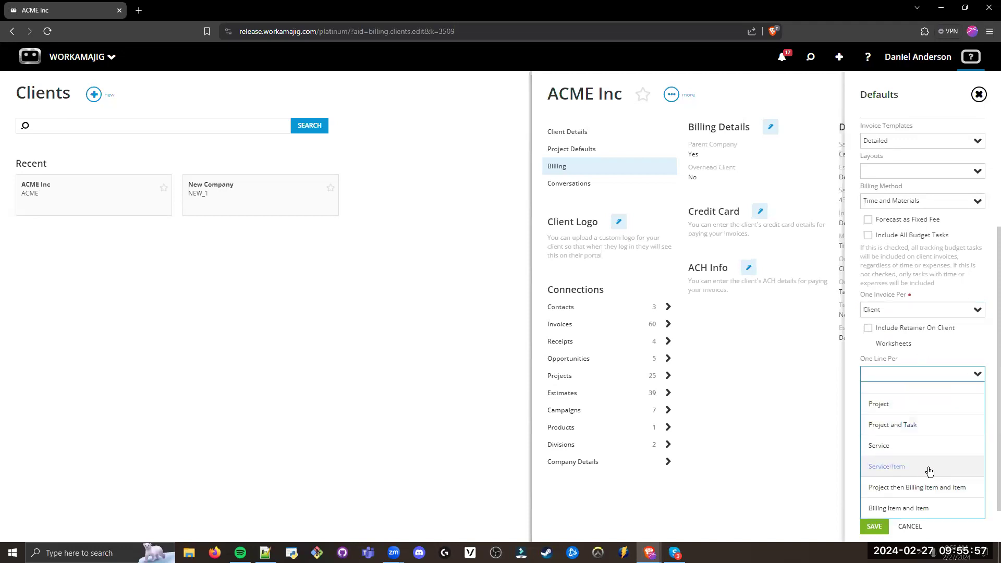
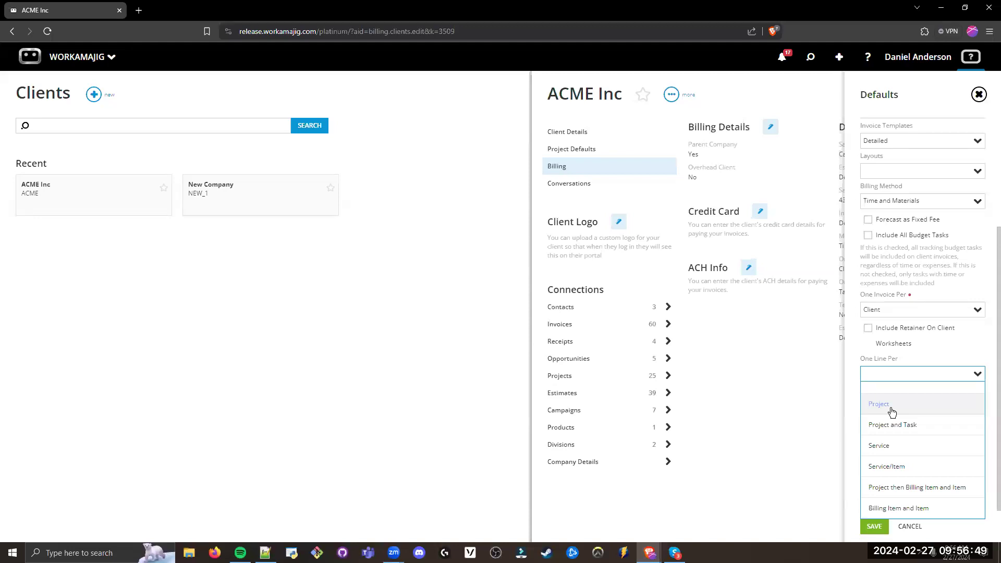
Step: Review the One Line Per options in ACME Inc's billing defaults without changing the selection
left_click(901, 294)
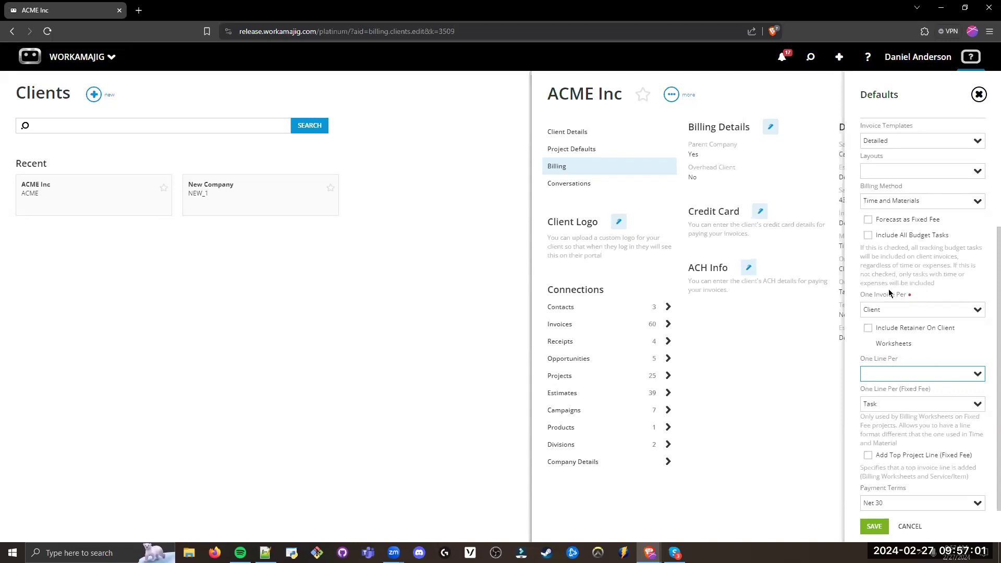
left_click(974, 374)
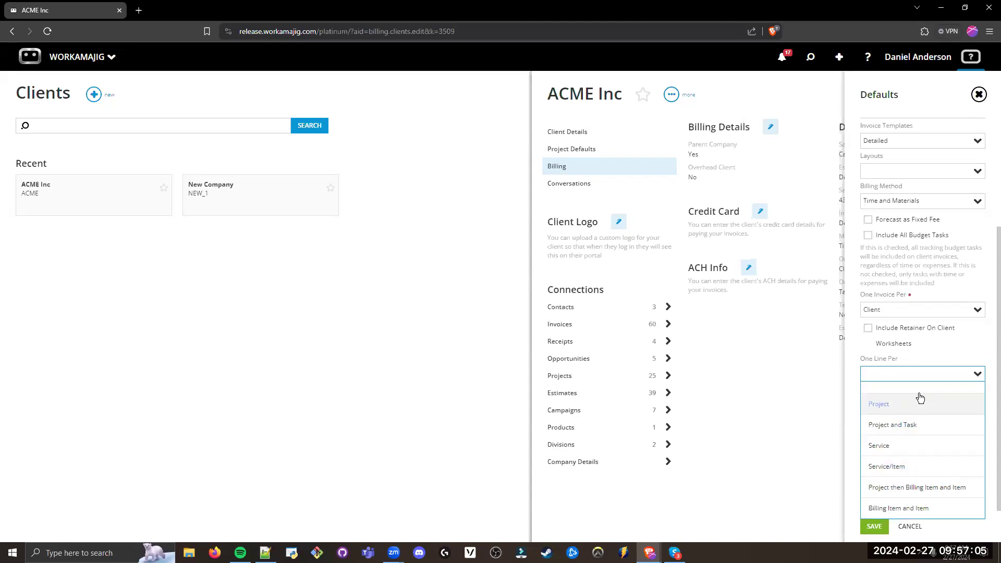
left_click(871, 364)
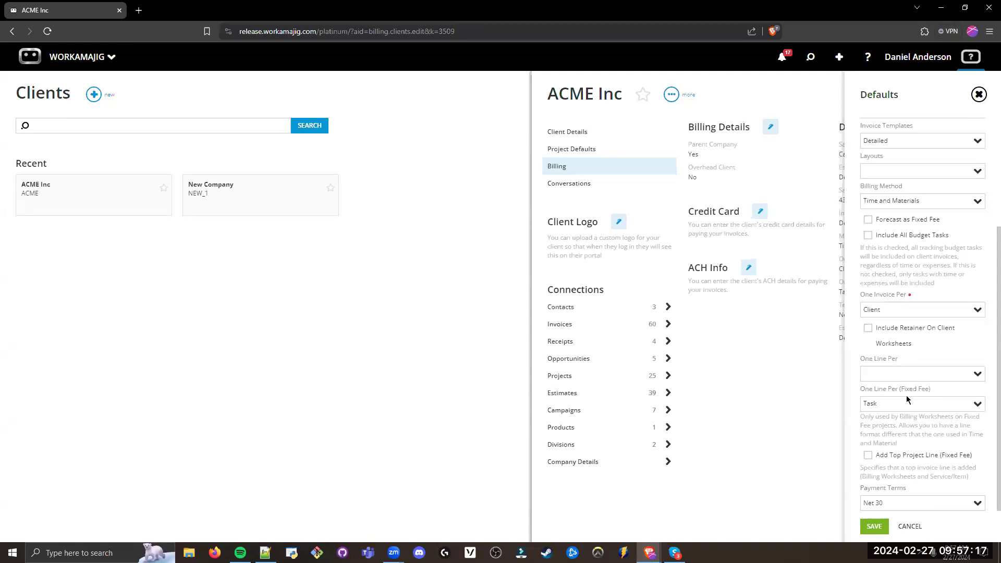
left_click(977, 377)
left_click(874, 361)
Step: Review the One Line Per (Fixed Fee) options, leaving Task selected
left_click(978, 404)
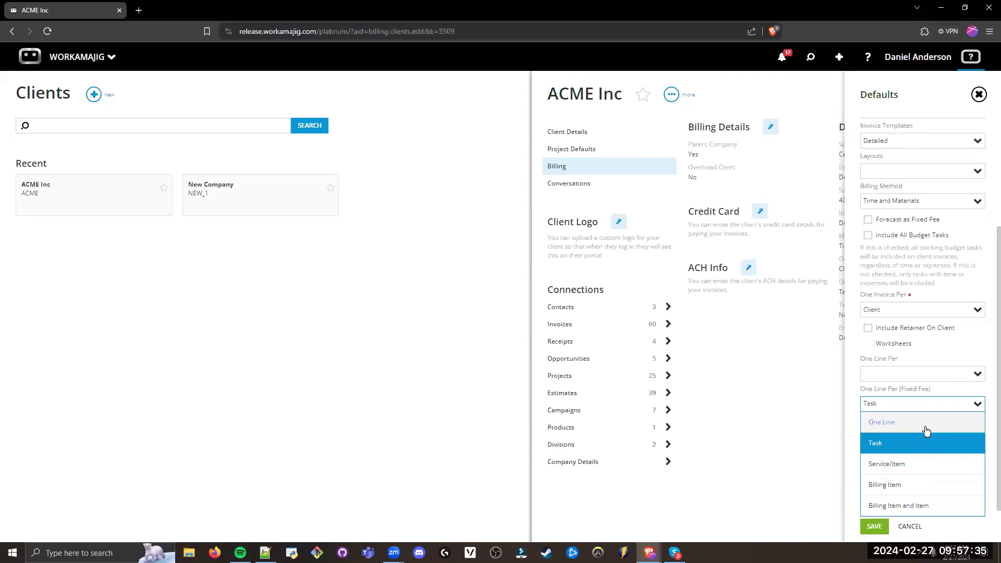
left_click(885, 395)
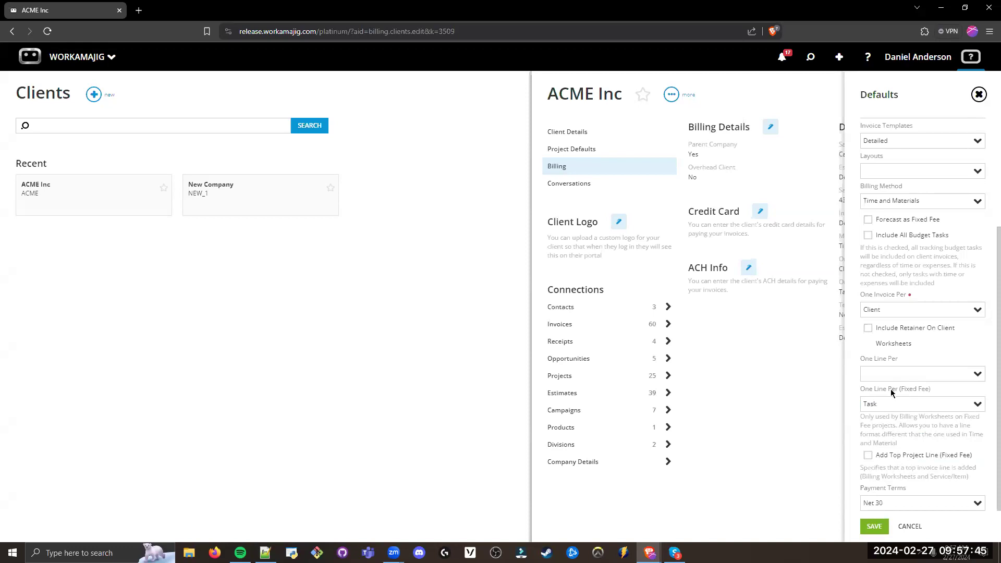
scroll(891, 392, "up", 1)
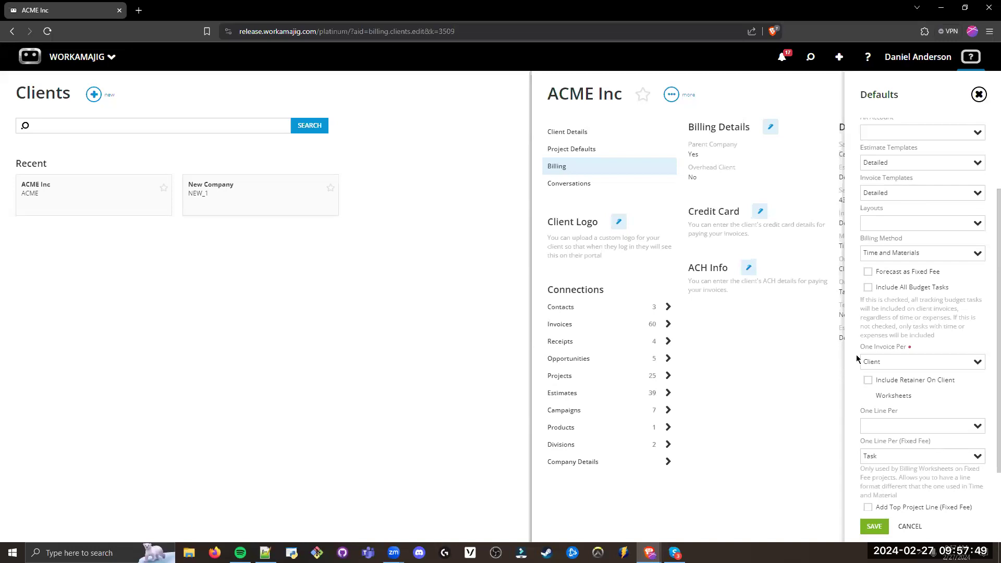
Step: Review the Payment Terms options and close ACME Inc's defaults and client record without saving
scroll(880, 376, "down", 1)
left_click(908, 509)
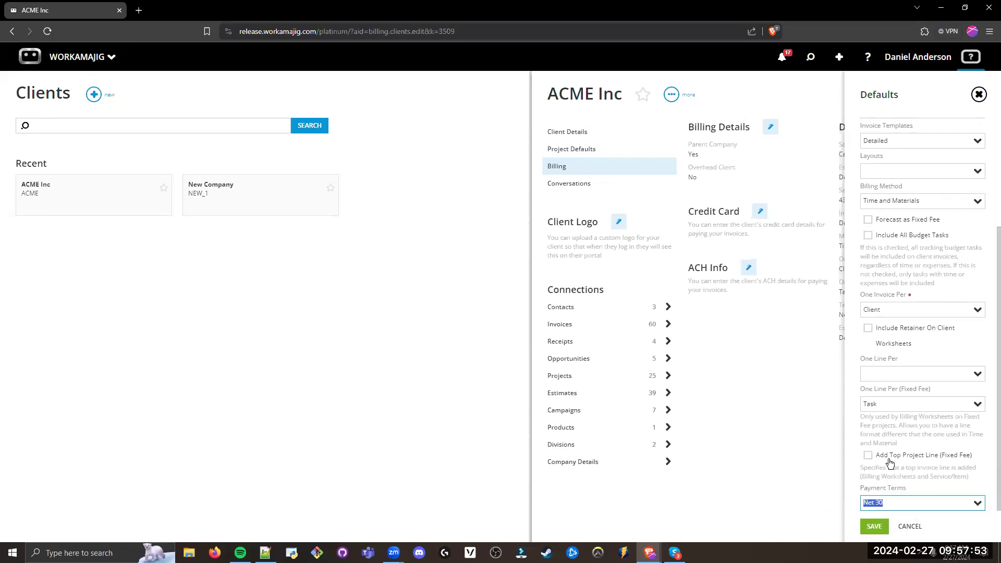
left_click(882, 488)
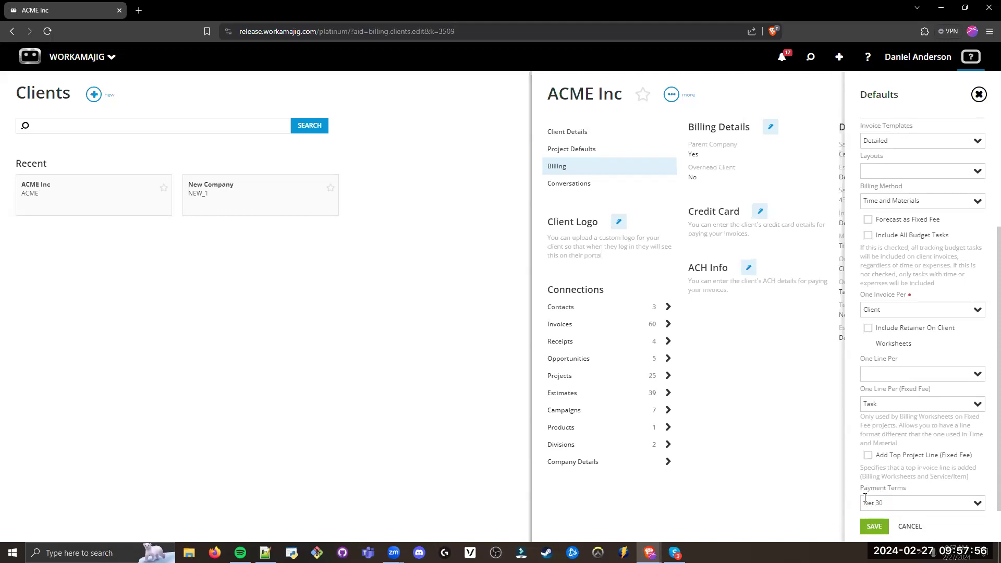
left_click(936, 499)
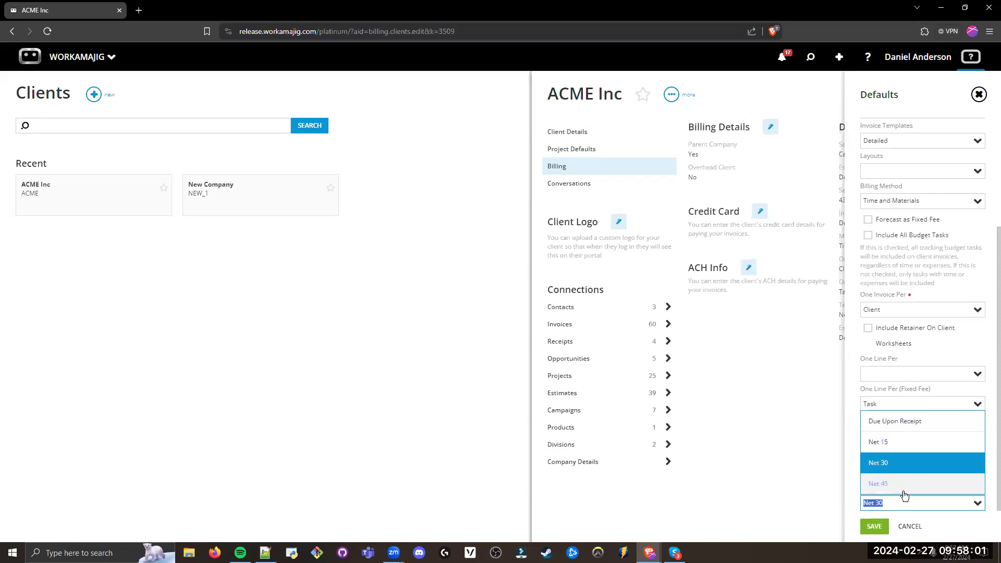
left_click(852, 418)
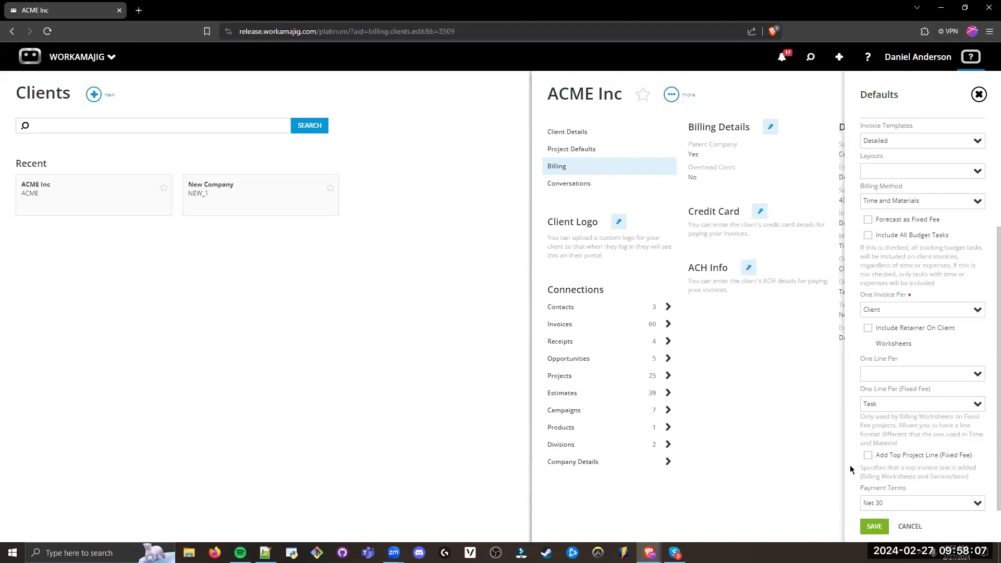
left_click(900, 523)
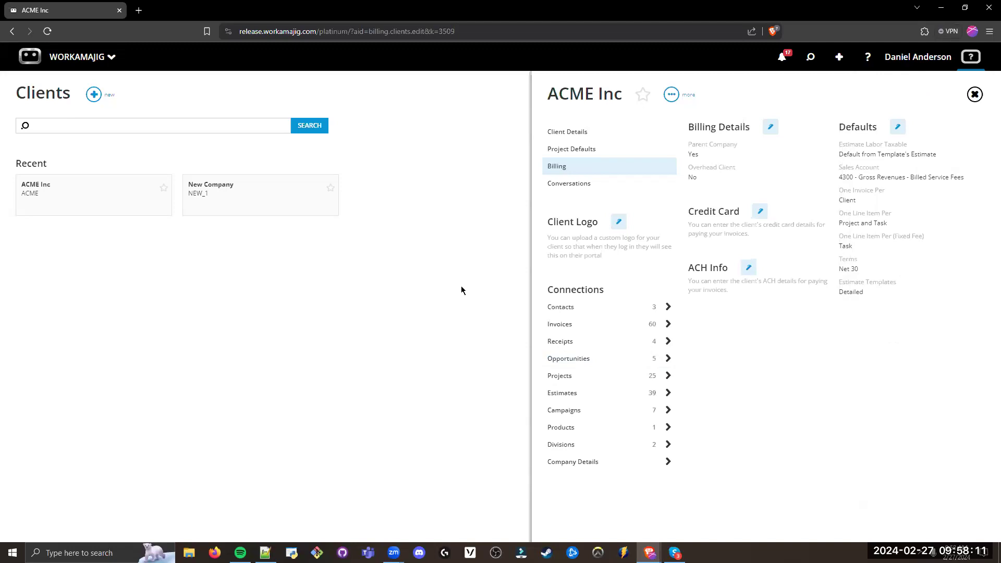
left_click(475, 271)
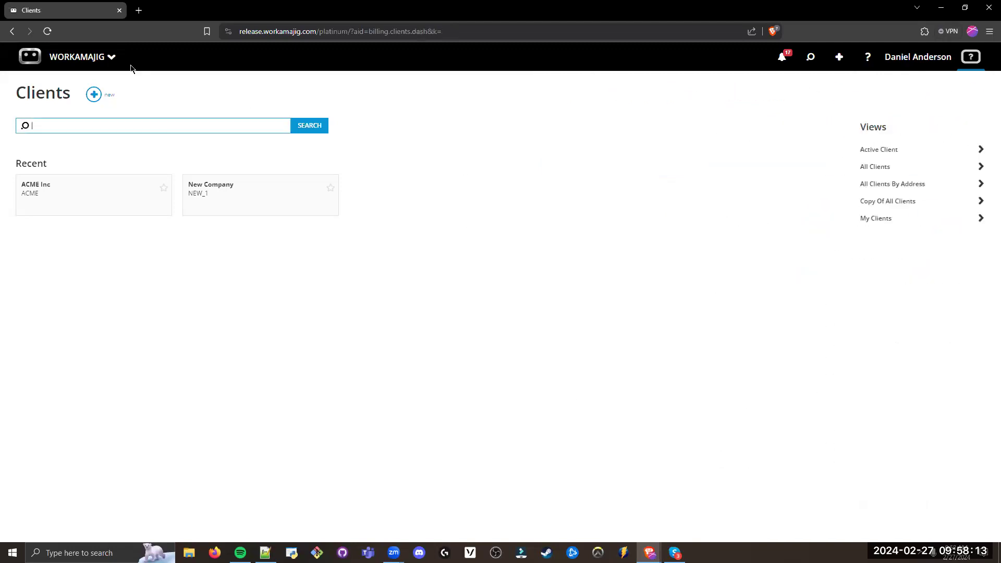
Step: Go to the project manager's projects list and search it for "boot"
left_click(102, 58)
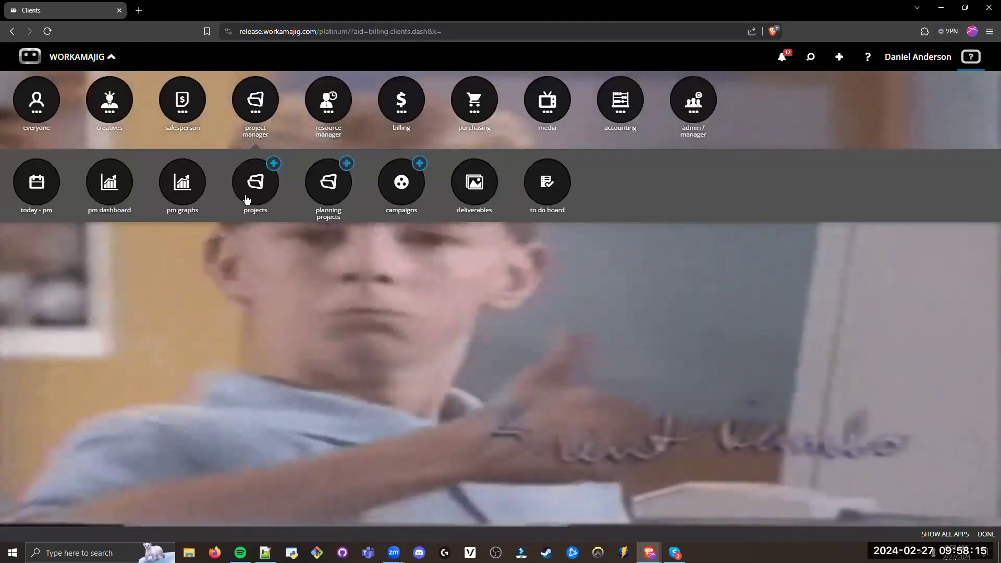
left_click(251, 187)
left_click(155, 127)
type("boot")
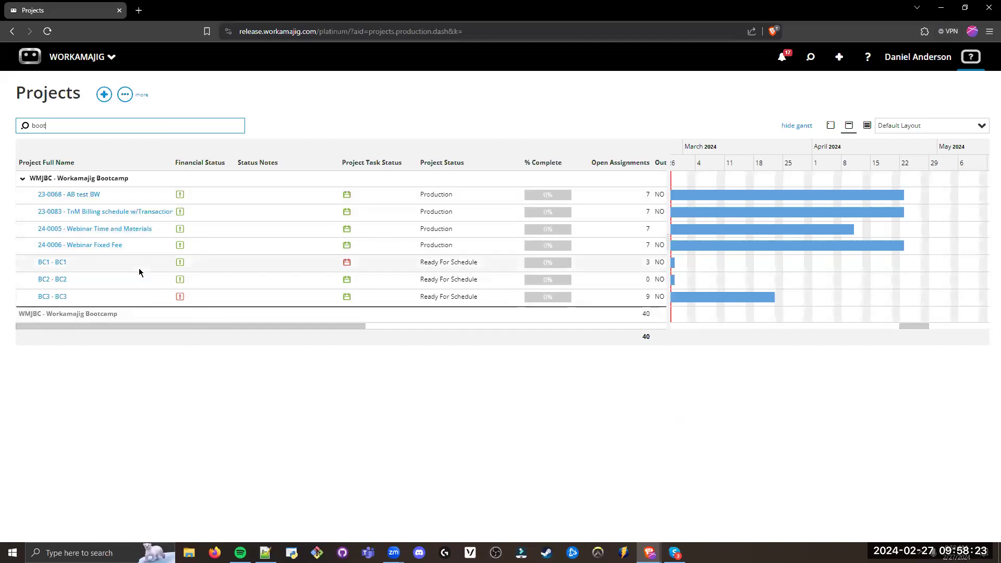
Step: Open the Billing Options in the project settings of the AB test BW project
left_click(82, 195)
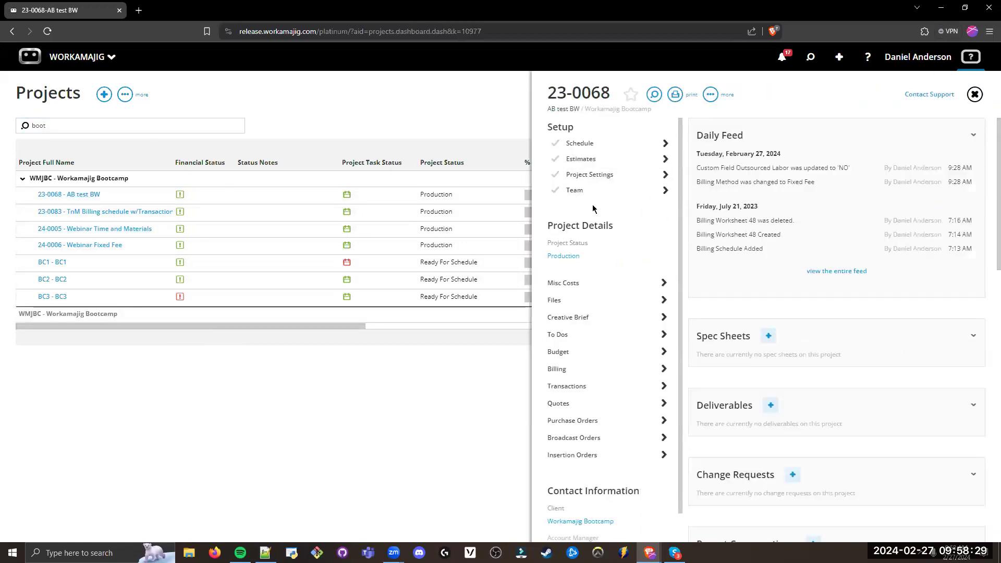
left_click(607, 181)
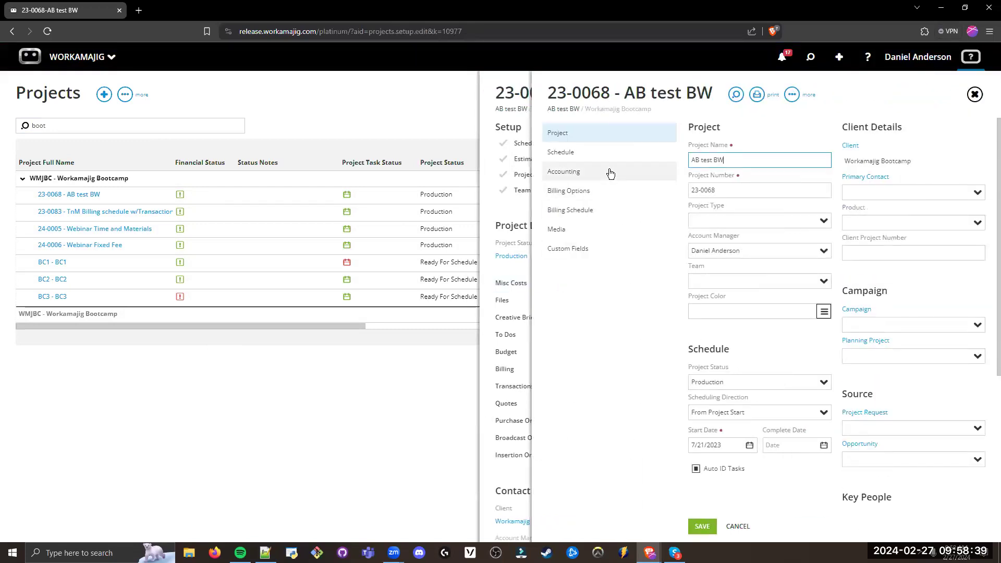
left_click_drag(608, 193, 552, 194)
left_click(575, 194)
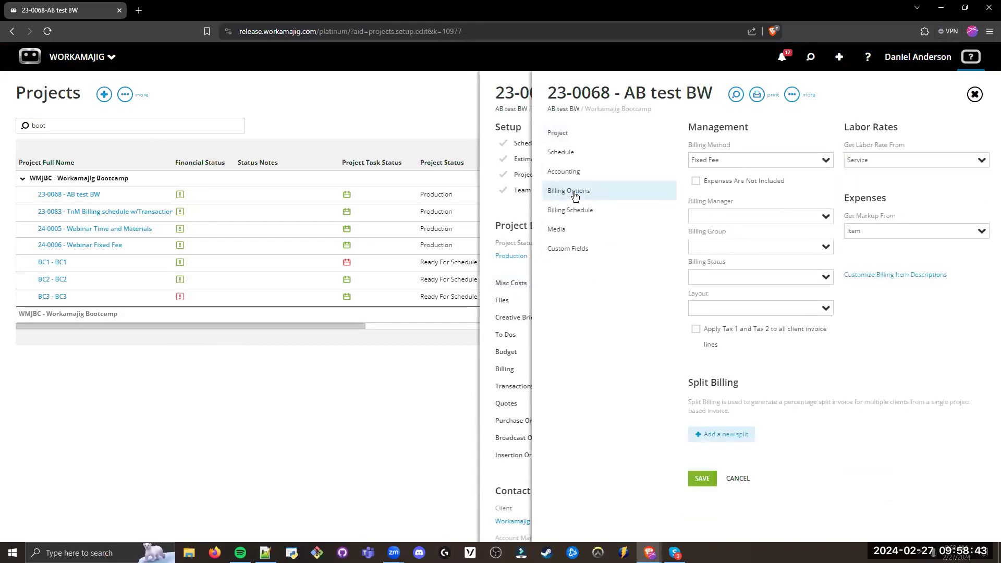
Step: Review the Get Labor Rate From options for the project, keeping Service selected
left_click(885, 160)
left_click_drag(885, 160, 852, 164)
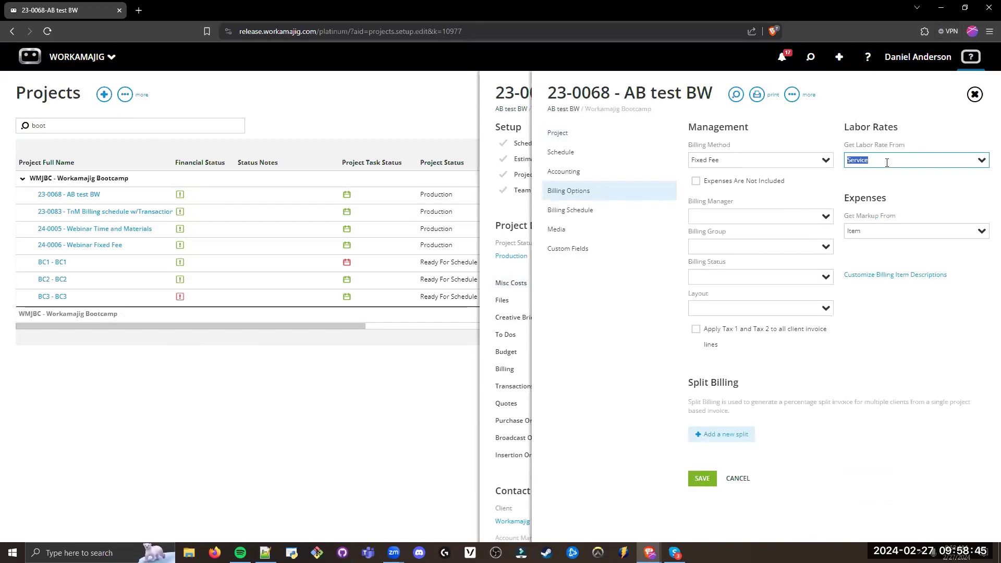
left_click(878, 185)
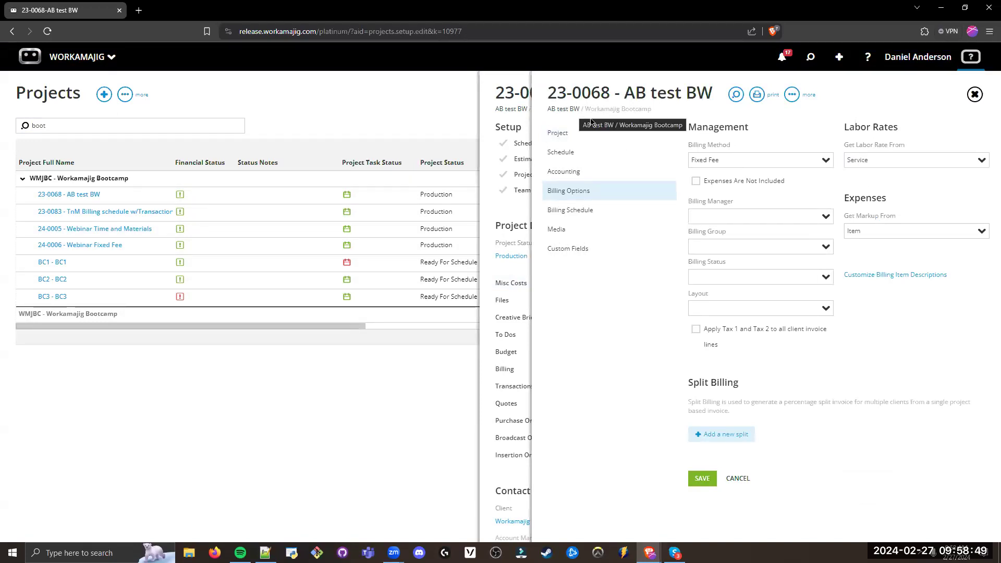
left_click_drag(883, 161, 843, 175)
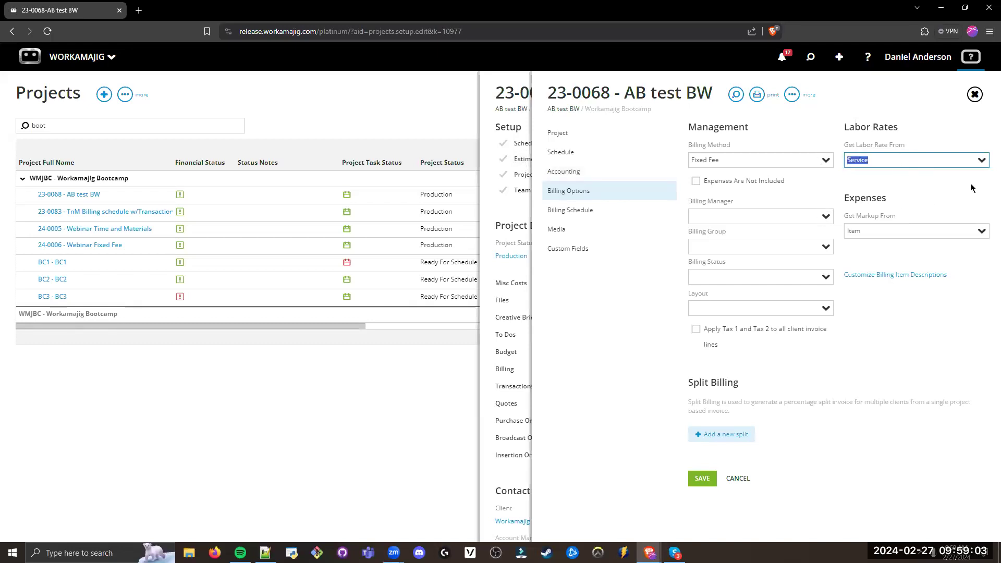
left_click(977, 162)
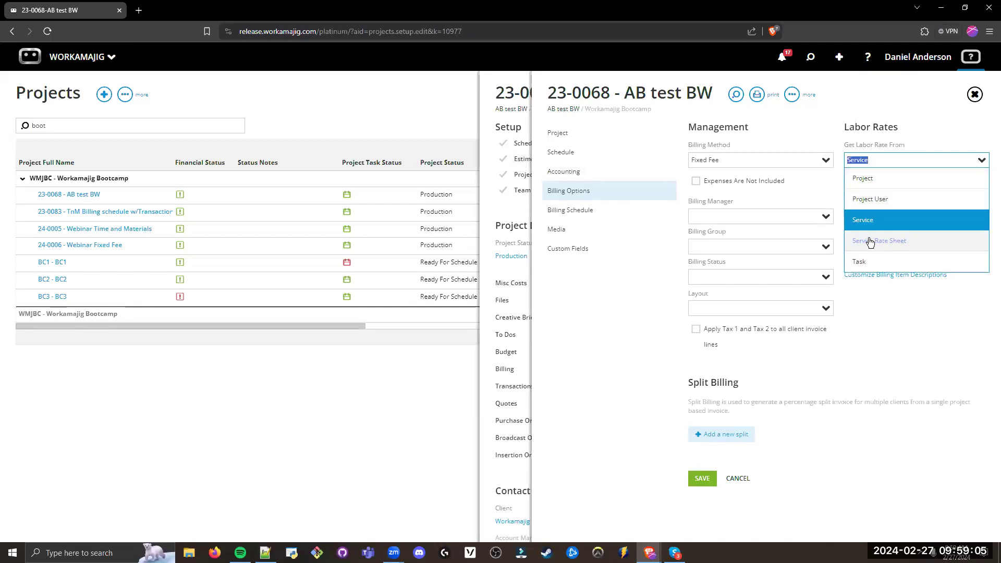
left_click(600, 319)
Step: Examine the project's Billing Method setting without changing it
left_click(704, 159)
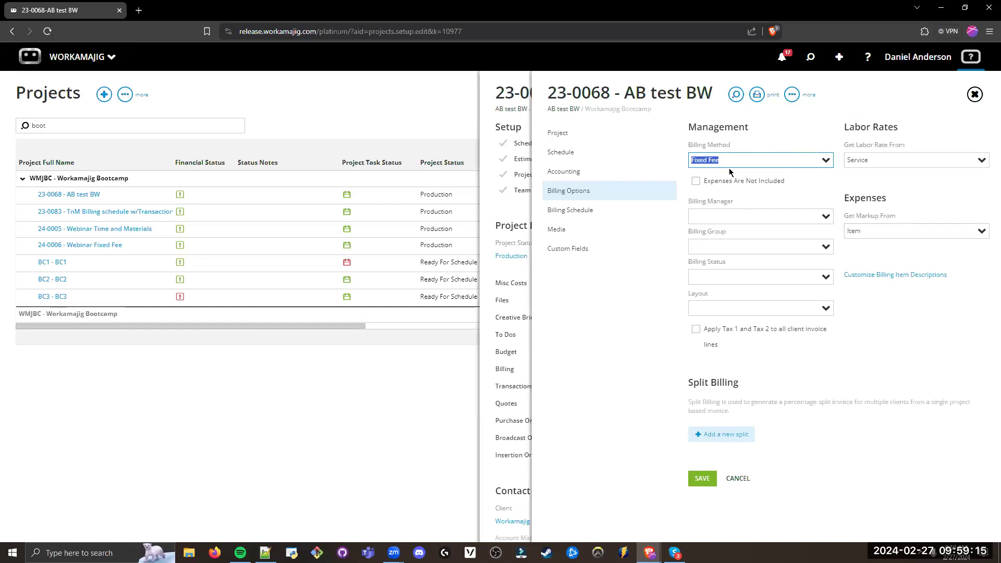
left_click(728, 139)
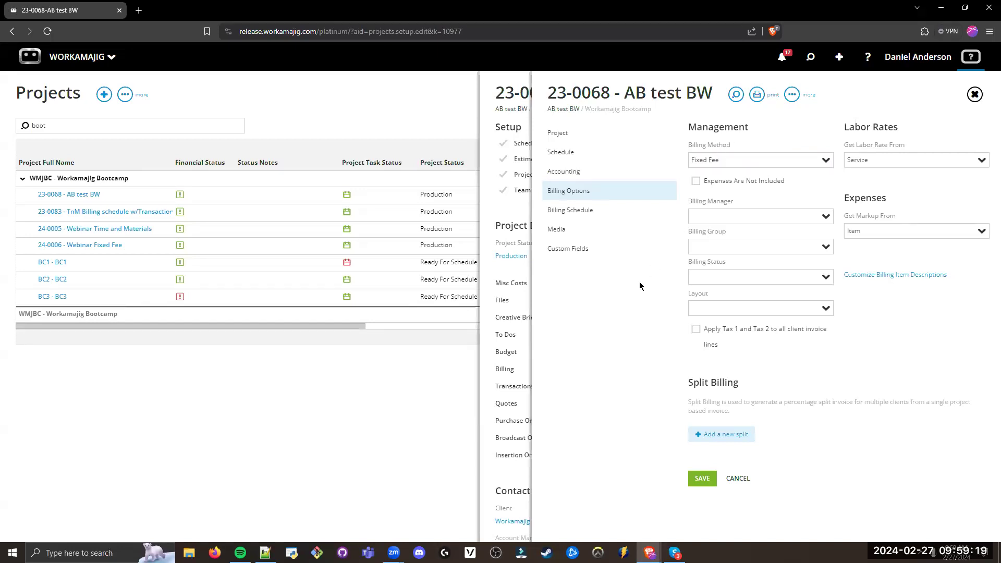
left_click(730, 159)
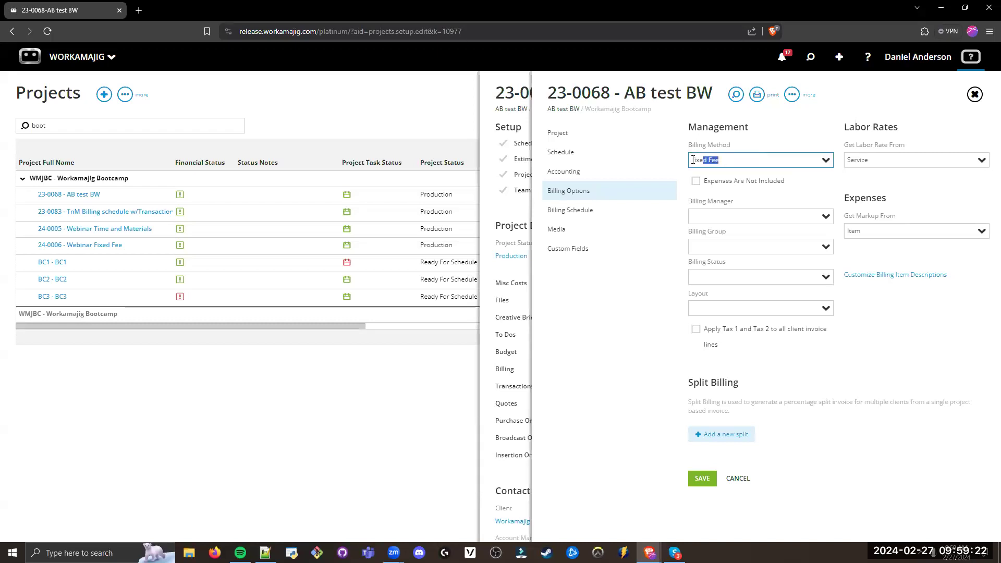
left_click(619, 302)
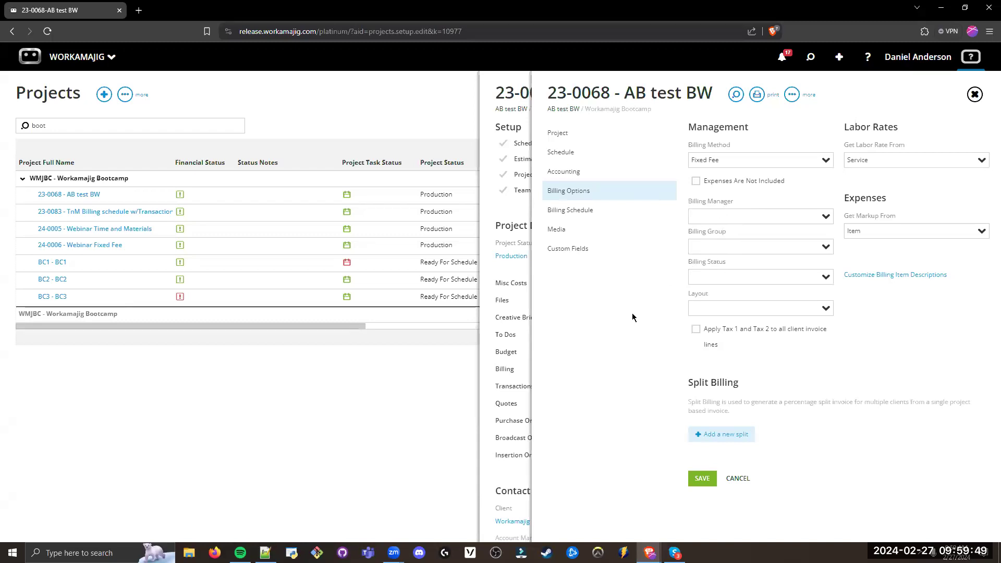
Step: Try adding a Split Billing row with its client and percentage fields, and discard it unfilled
left_click_drag(749, 384, 688, 385)
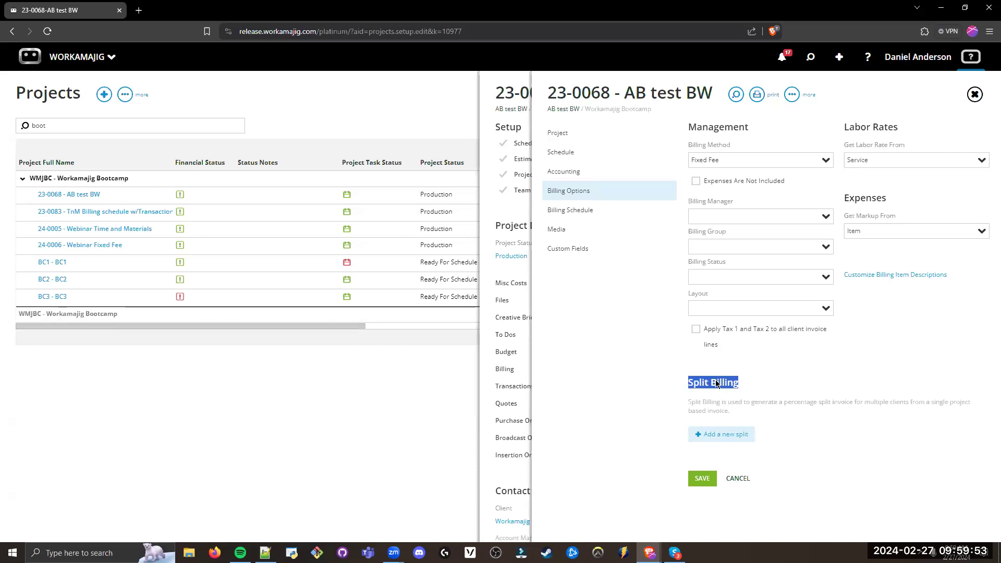
left_click(736, 372)
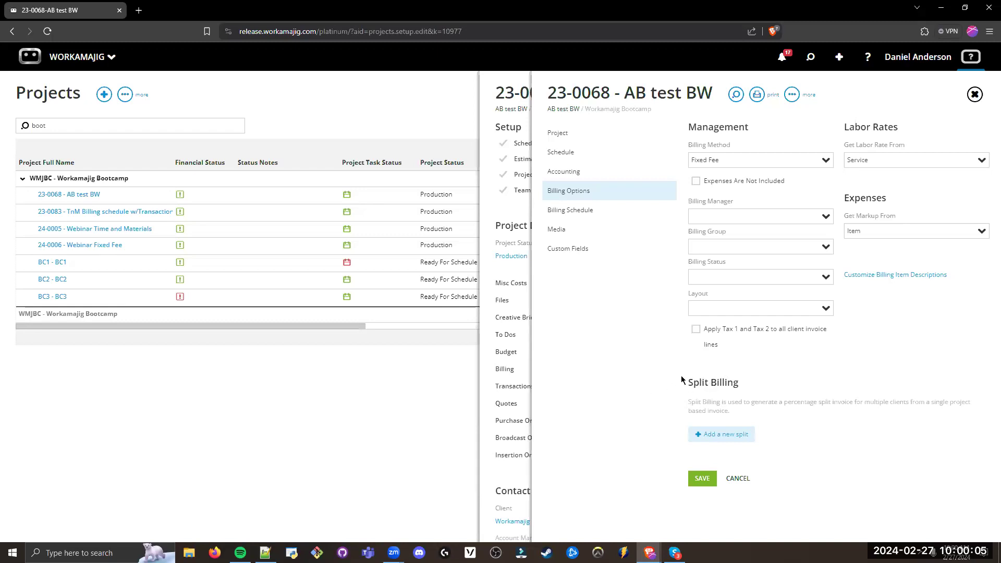
left_click(722, 435)
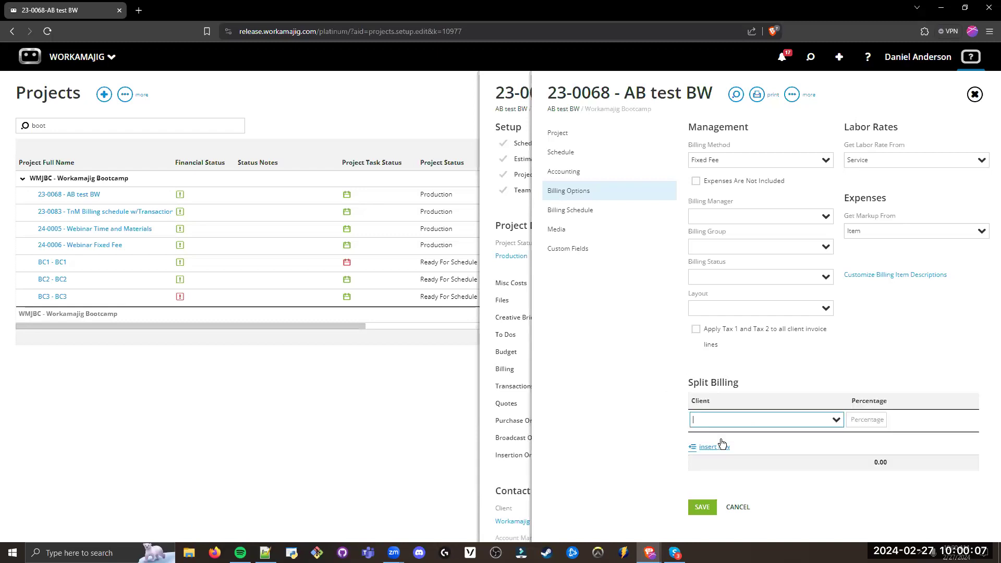
left_click(873, 420)
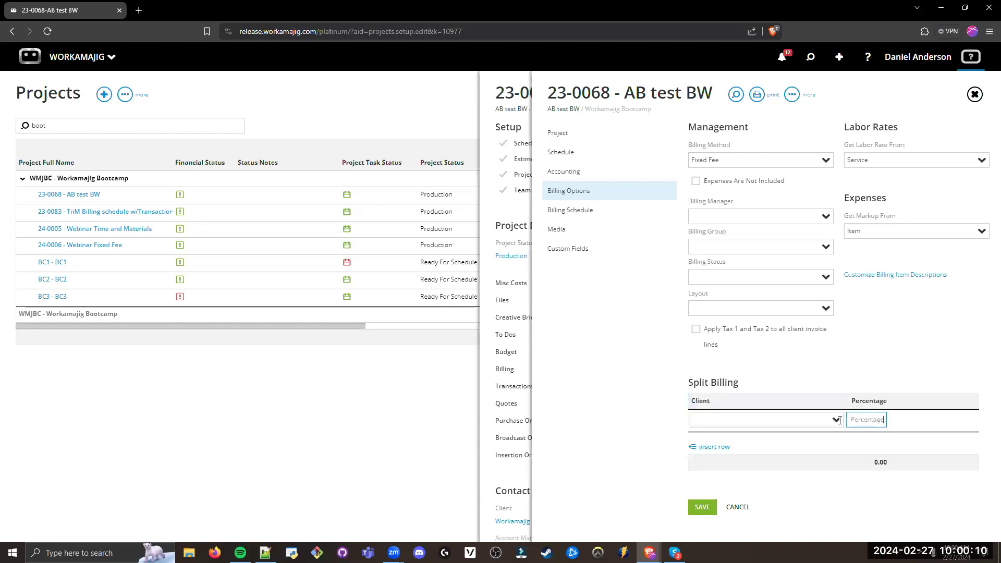
left_click(640, 376)
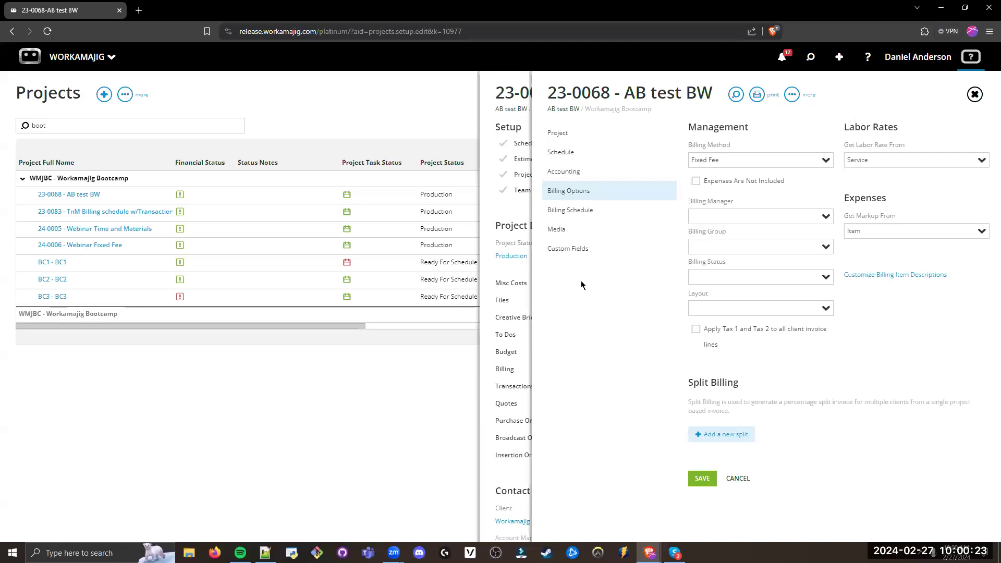
Step: Insert a new row in the project's Billing Schedule with 25% of the budget to bill
left_click_drag(608, 210, 577, 215)
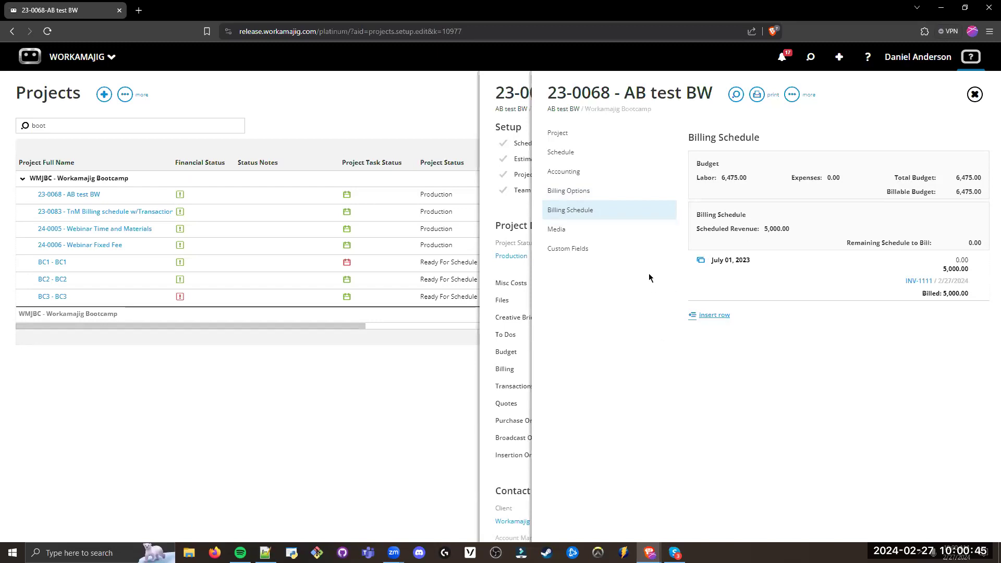
left_click(710, 315)
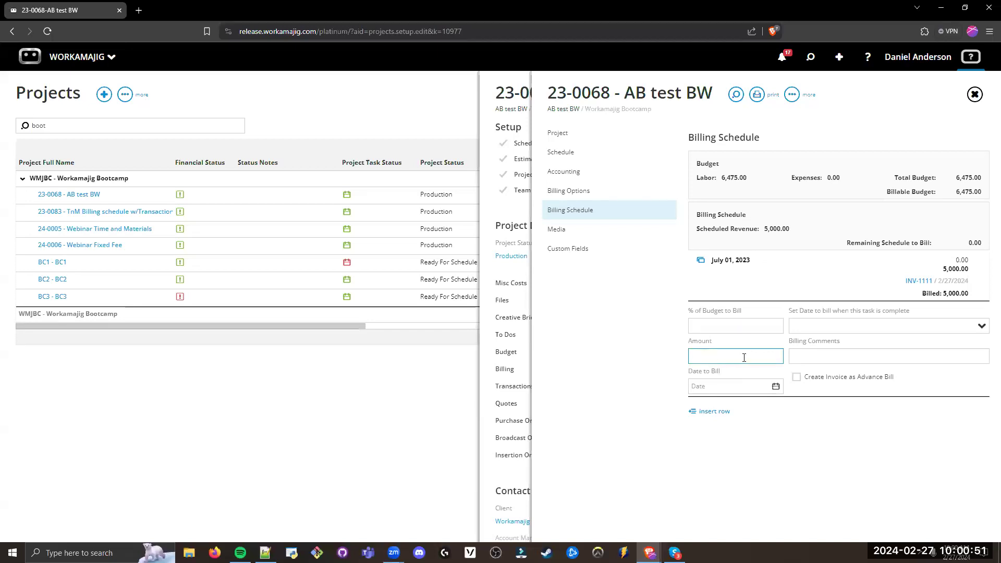
left_click(757, 330)
type("25")
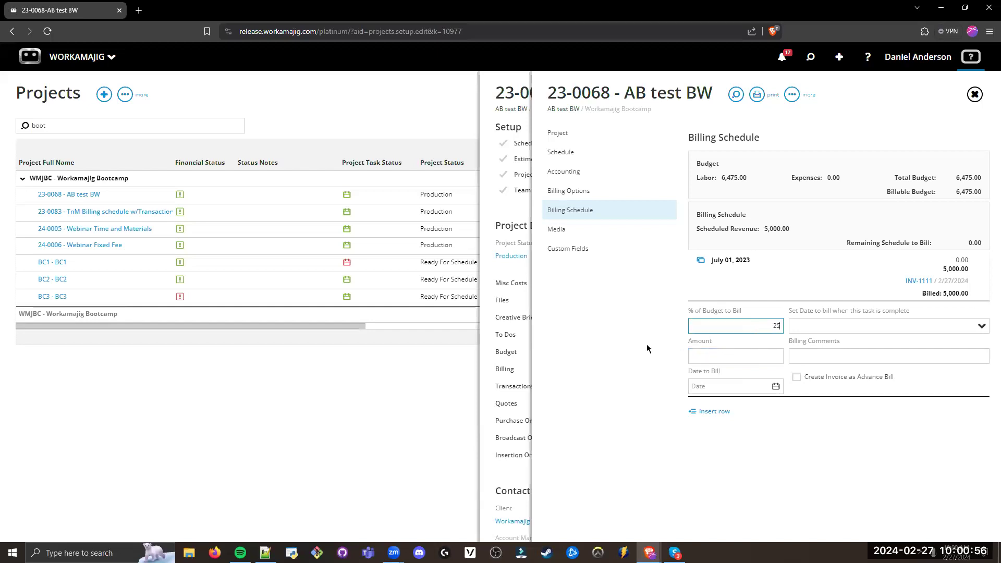
left_click(833, 338)
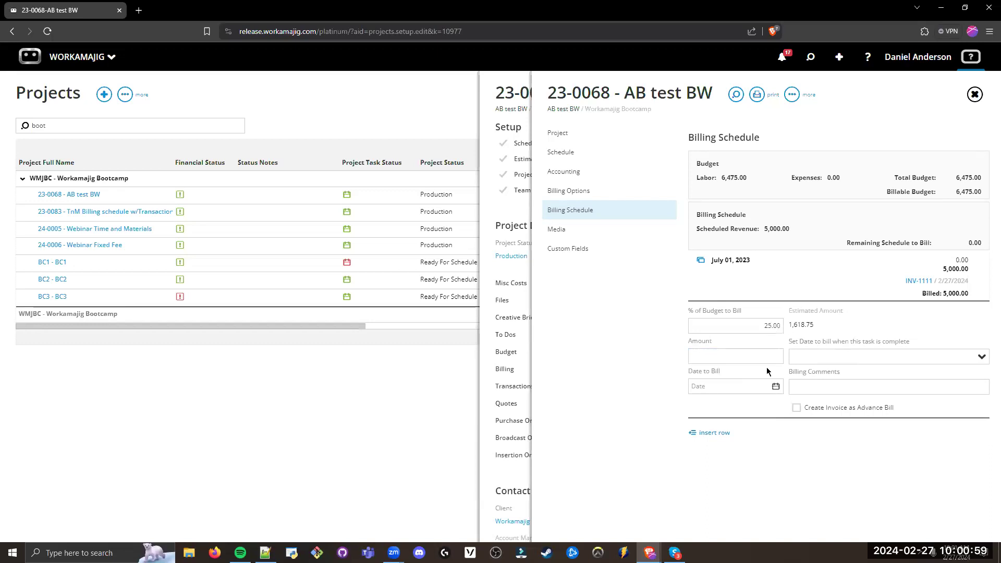
Step: Set the new billing schedule row's Date to Bill to 3/1/2024 and commit the row
left_click(718, 386)
left_click(664, 363)
left_click(737, 321)
left_click(776, 387)
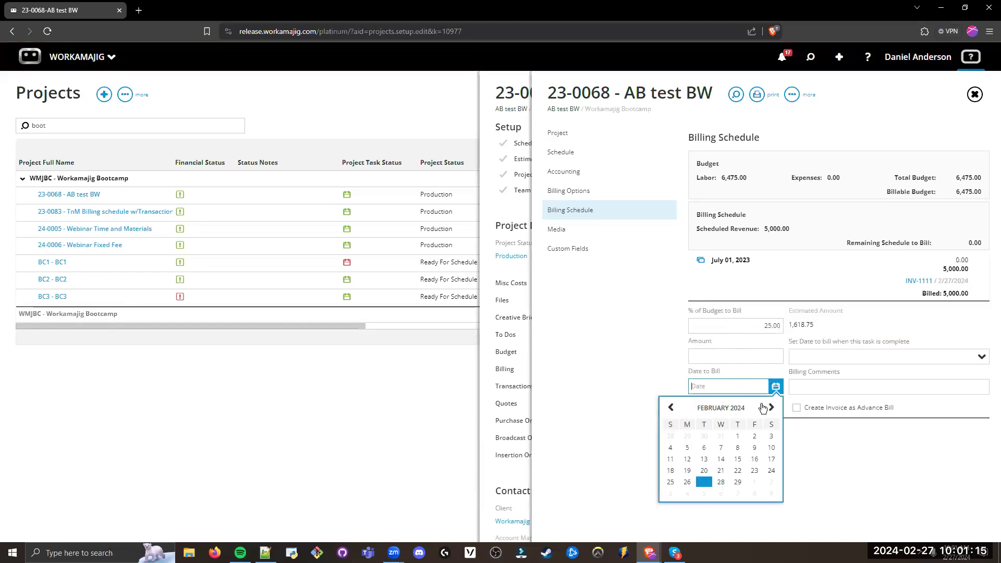
left_click(771, 407)
left_click(755, 436)
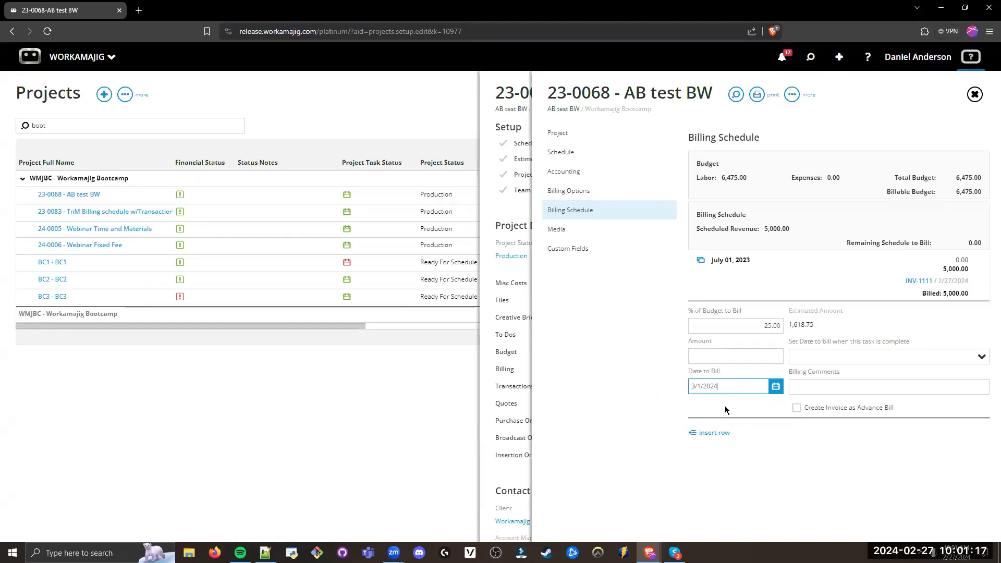
left_click(637, 366)
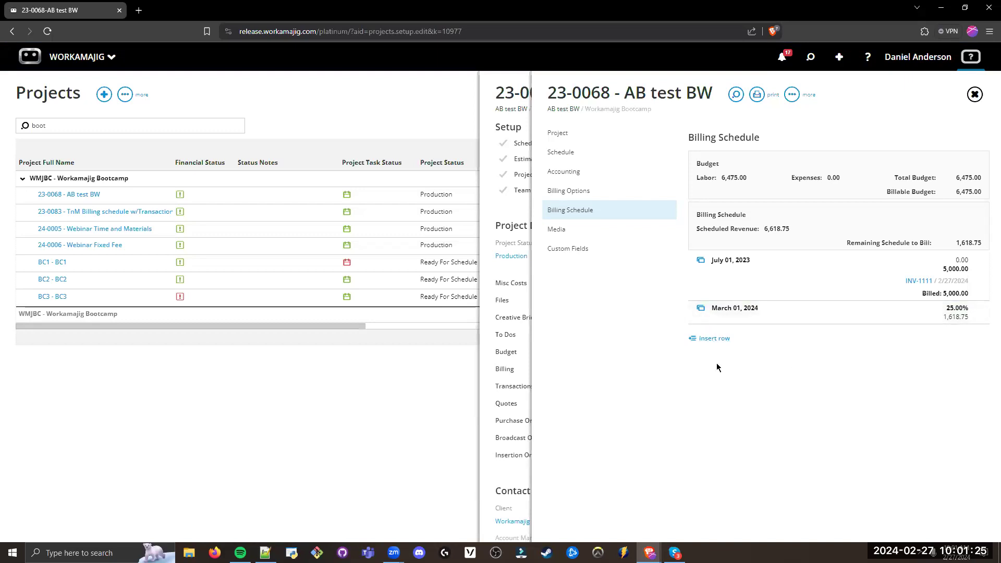
Step: Duplicate the March 01, 2024 billing row into matching 25% rows for April 01, May 01 and June 01, 2024
left_click_drag(724, 313, 704, 313)
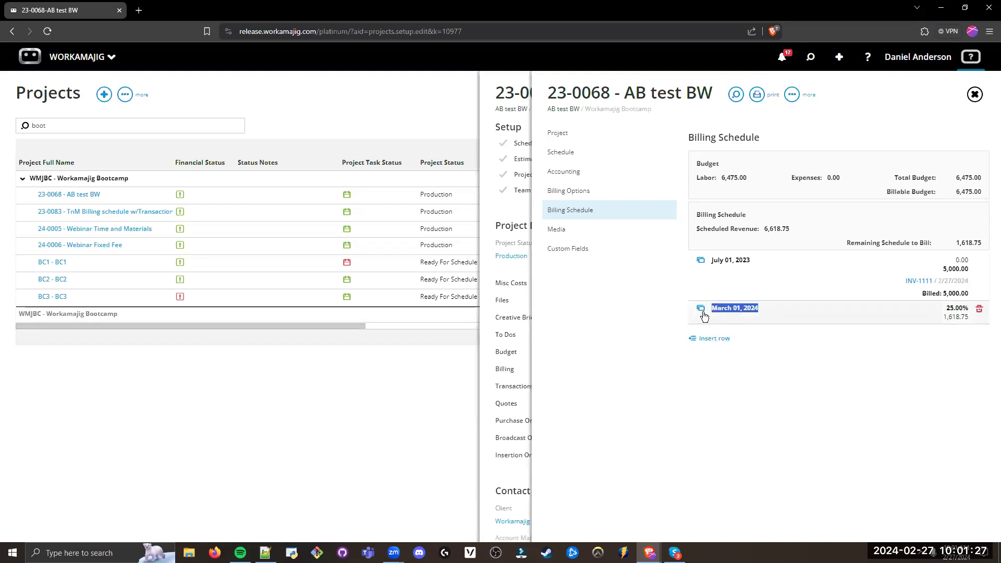
left_click(700, 308)
left_click(701, 323)
left_click(701, 346)
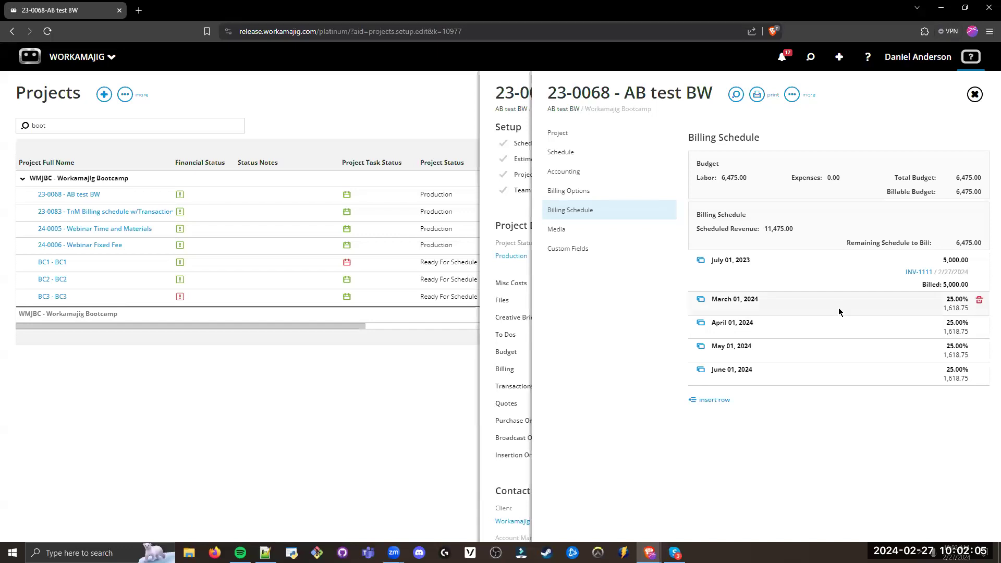
Step: Delete the four 25% rows dated March through June 2024 from the Billing Schedule, confirming each deletion
left_click(979, 302)
key("Return")
left_click(979, 302)
key("Return")
left_click(979, 303)
key("Return")
left_click(979, 302)
key("Return")
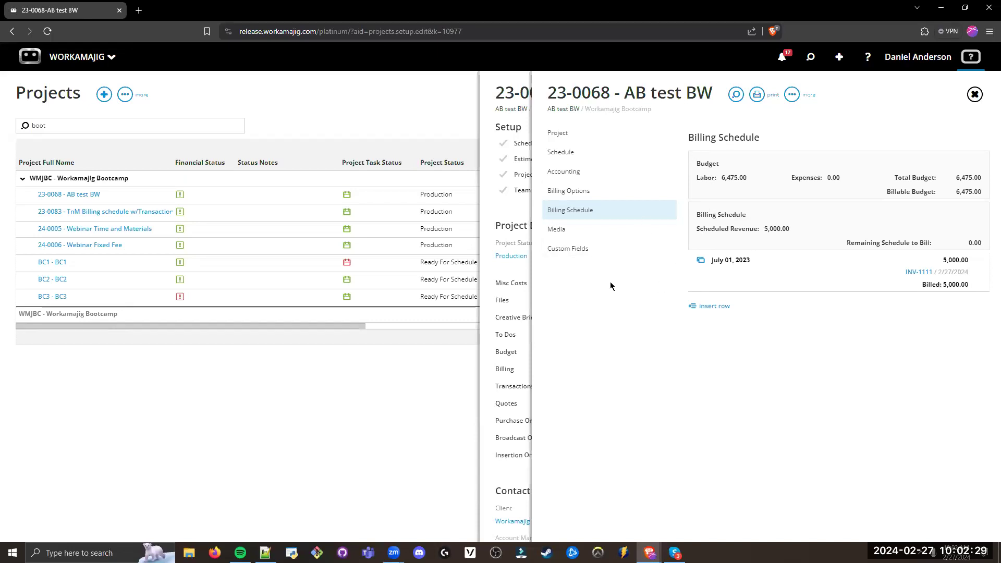
Step: Leave the project settings and open the Billing page of project 23-0068
left_click(515, 210)
double_click(574, 372)
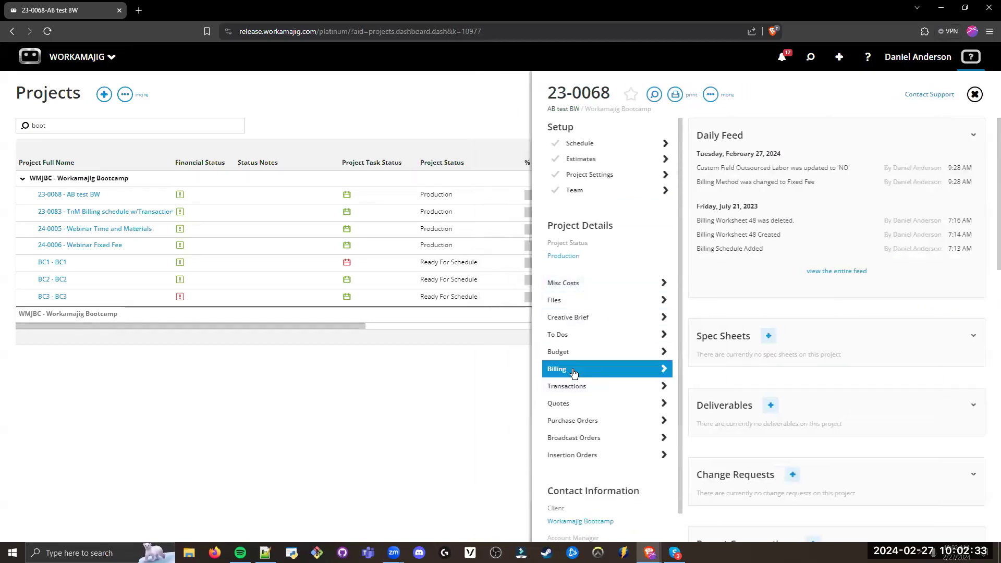
left_click(540, 353)
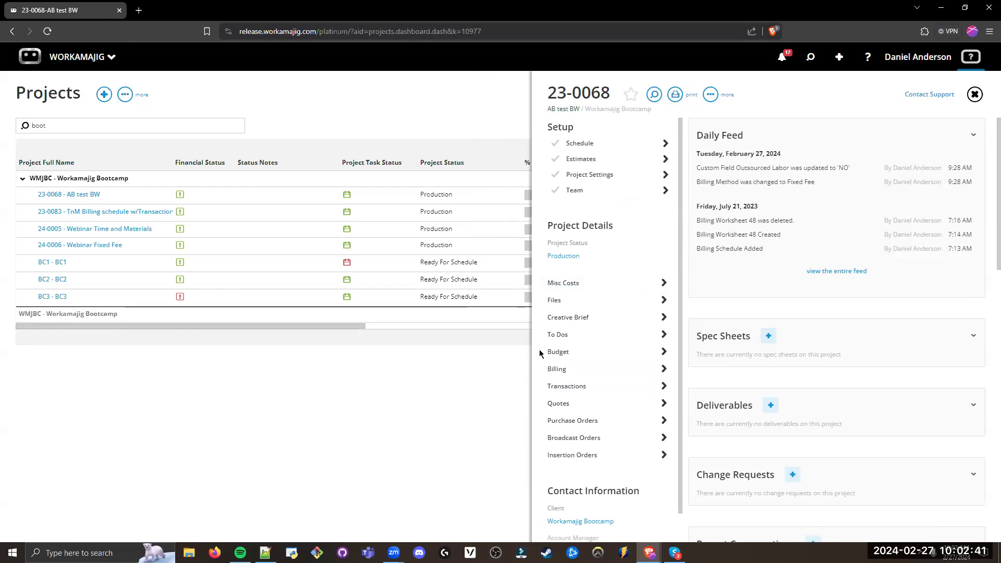
double_click(545, 371)
left_click(450, 329)
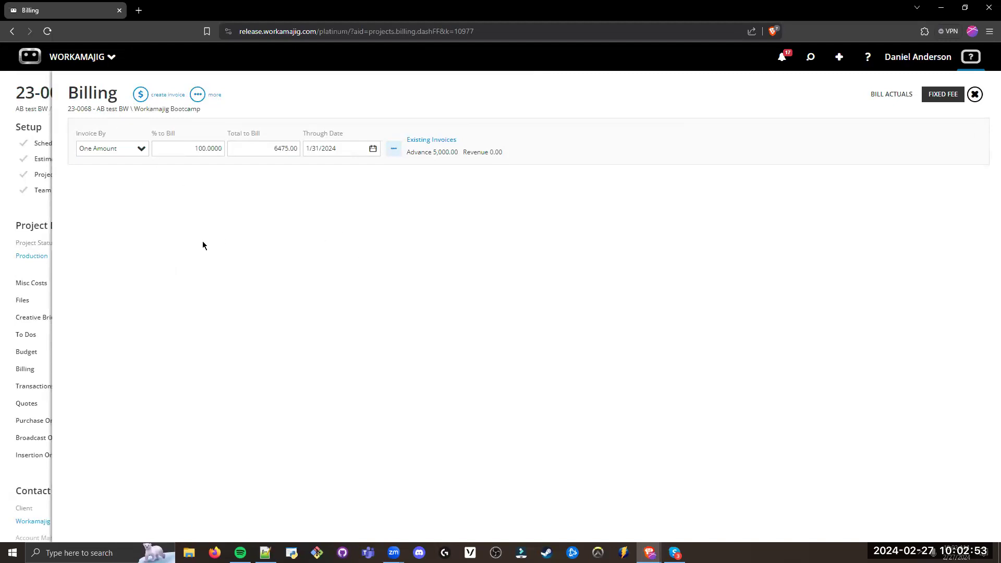
Step: Revisit the Billing Schedule in the project's settings and return to the Projects list
left_click(42, 216)
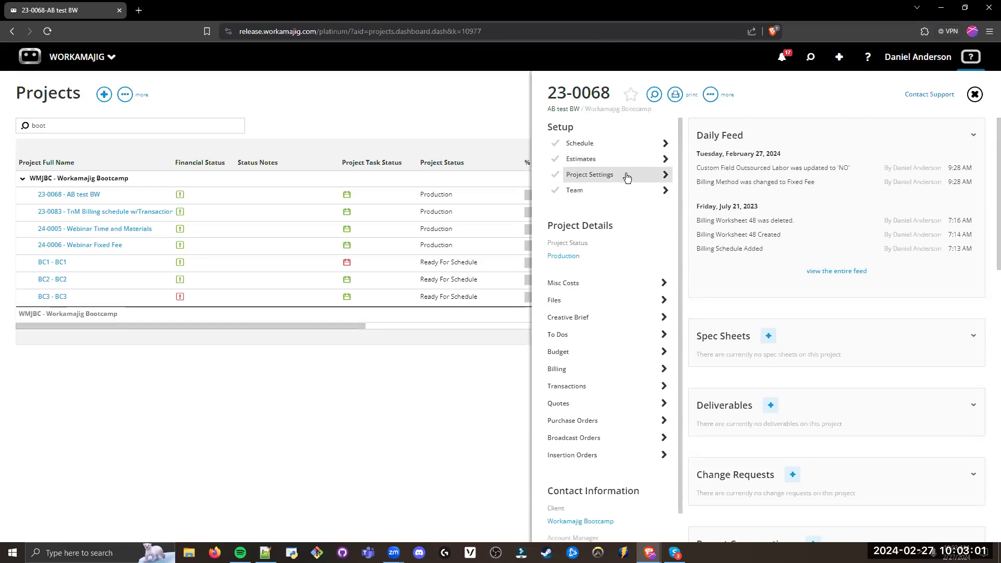
left_click(594, 179)
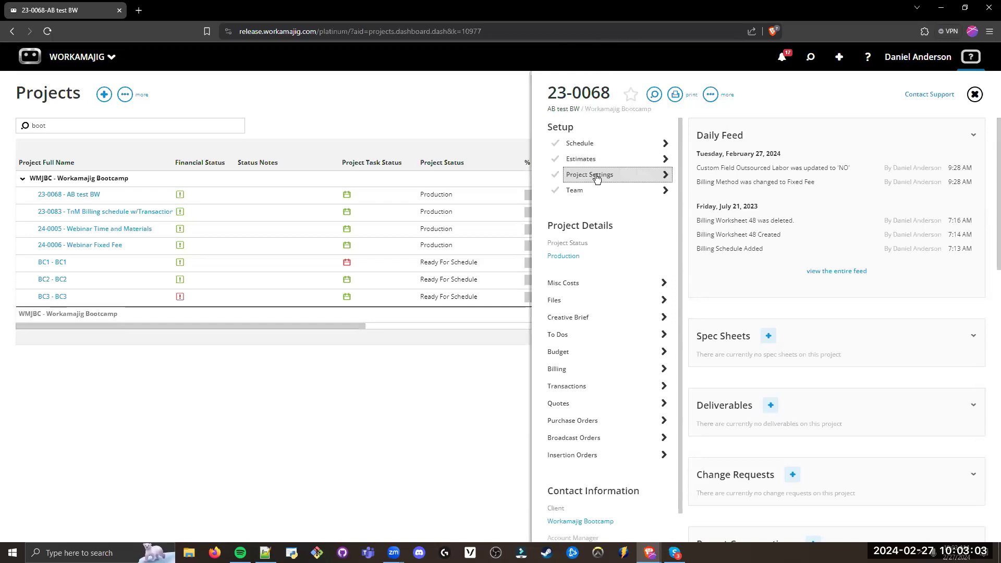
left_click(596, 210)
left_click(321, 116)
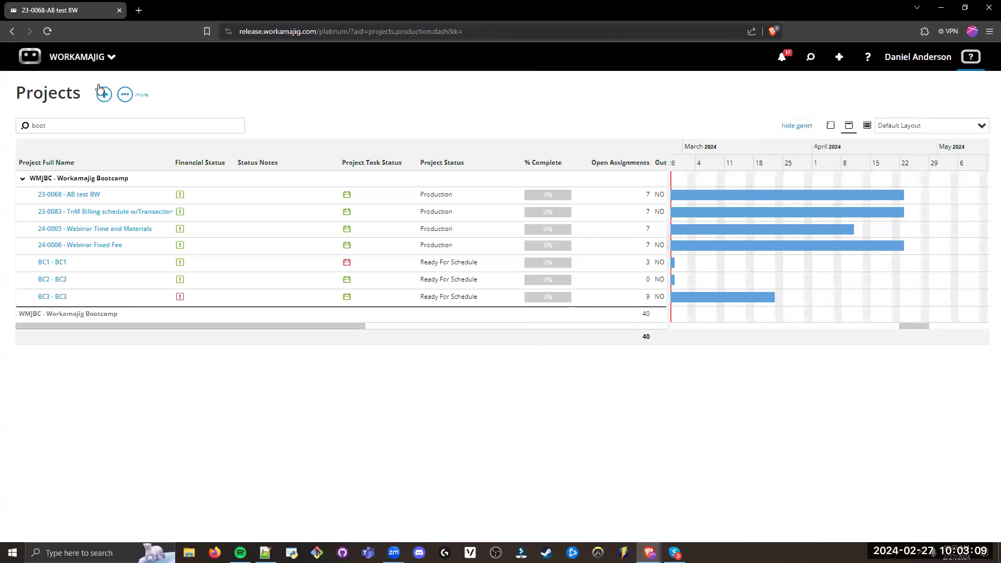
Step: Open the Today - Billing page and examine its "To bill as of" section and date
left_click(99, 67)
left_click(402, 102)
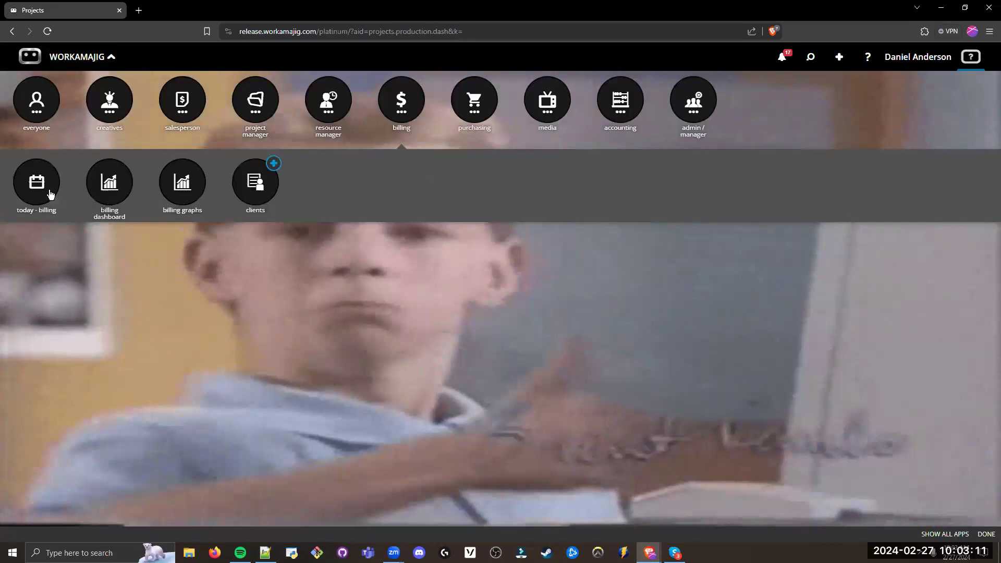
left_click(39, 182)
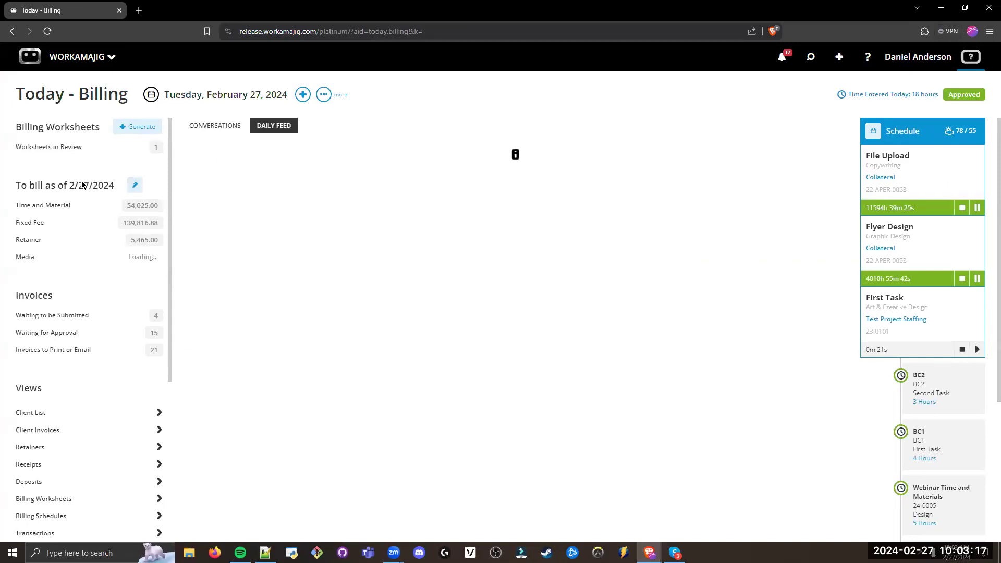
left_click_drag(118, 186, 18, 188)
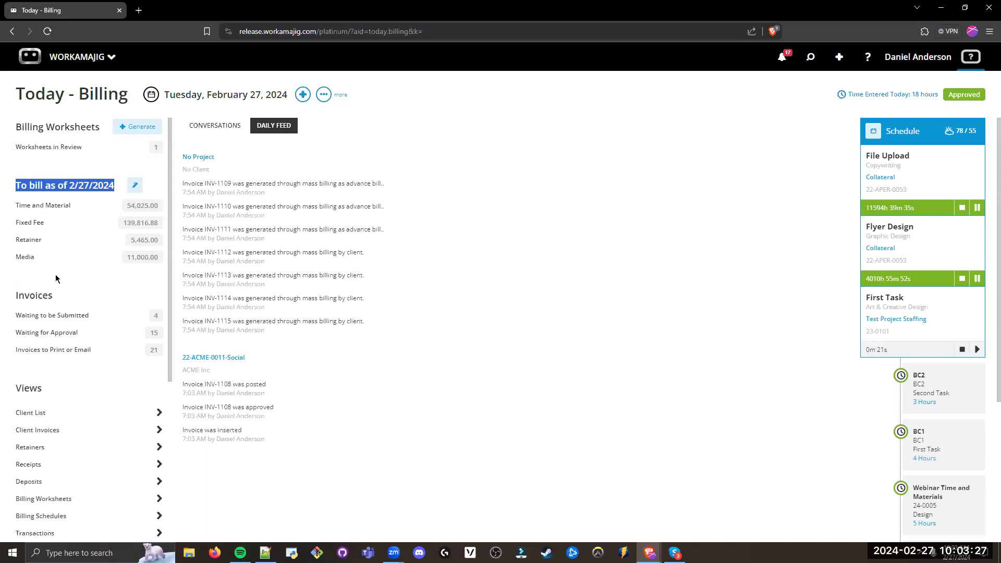
left_click_drag(162, 207, 61, 188)
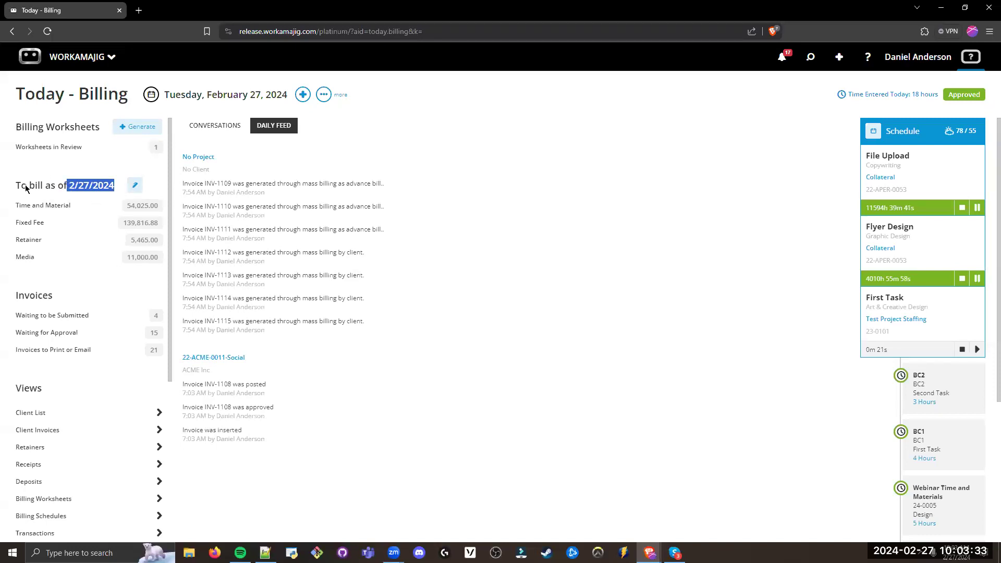
left_click(93, 196)
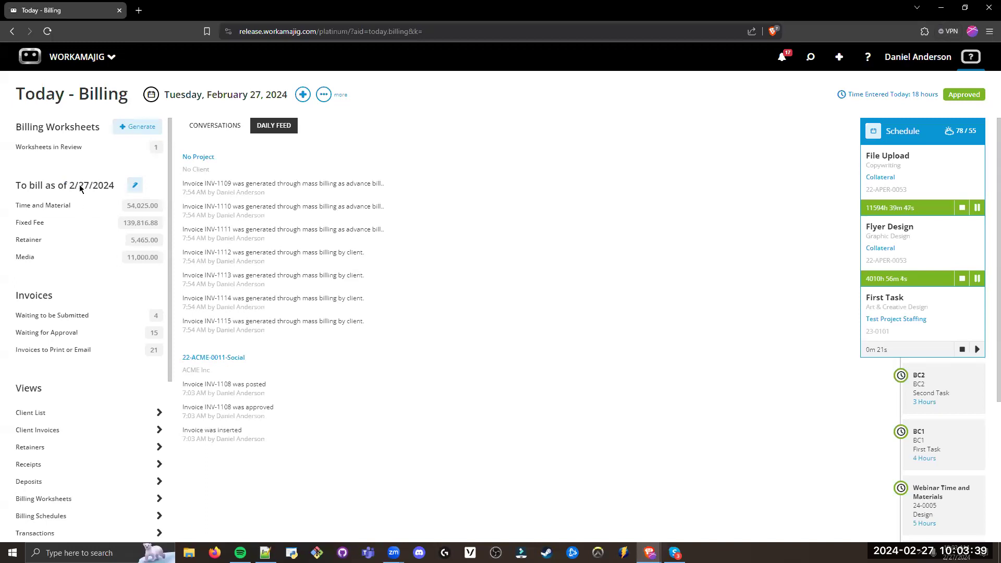
Step: Set the "To bill as of" date to 1/31/2024 and check the Time and Material and Fixed Fee entries
left_click(135, 185)
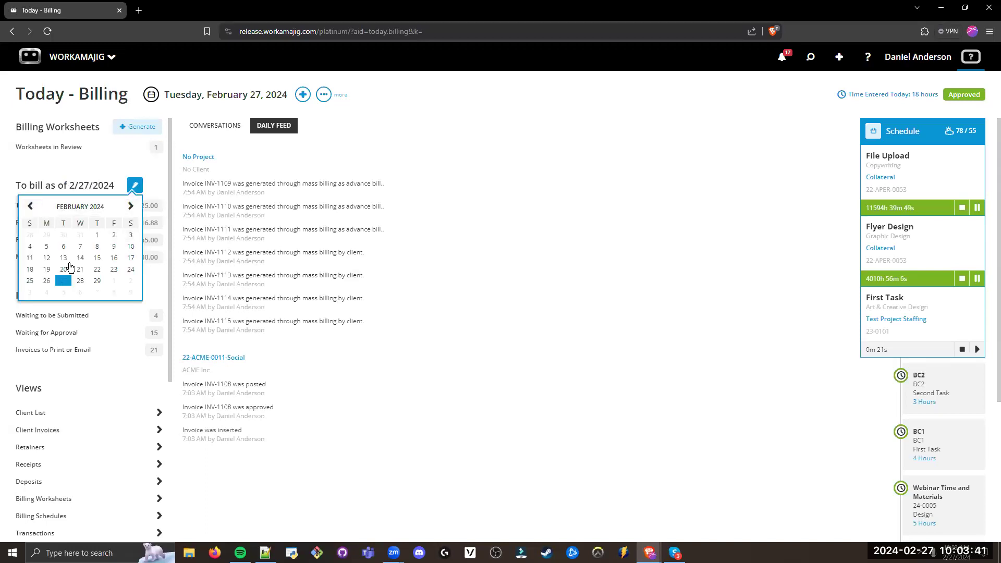
left_click(81, 235)
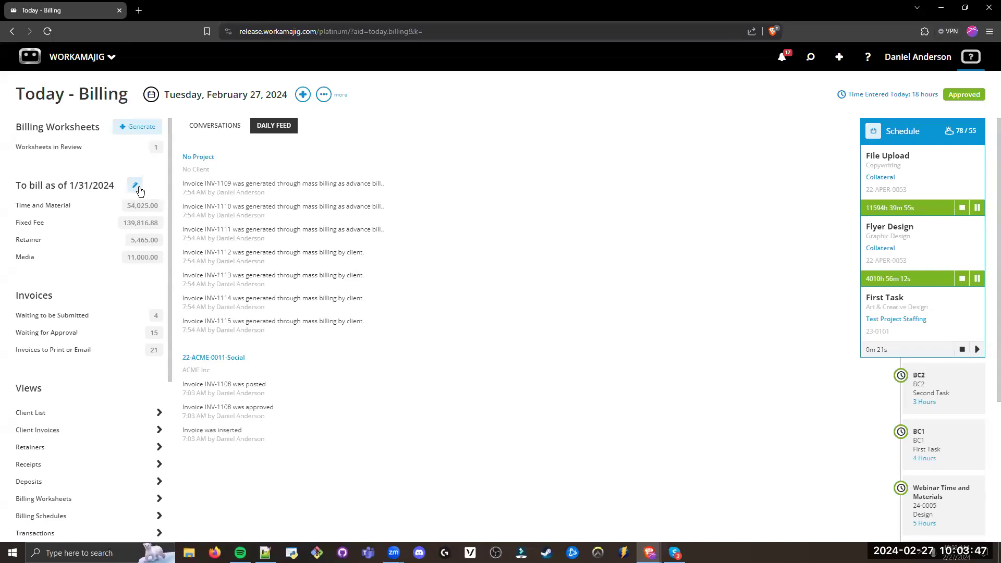
triple_click(86, 202)
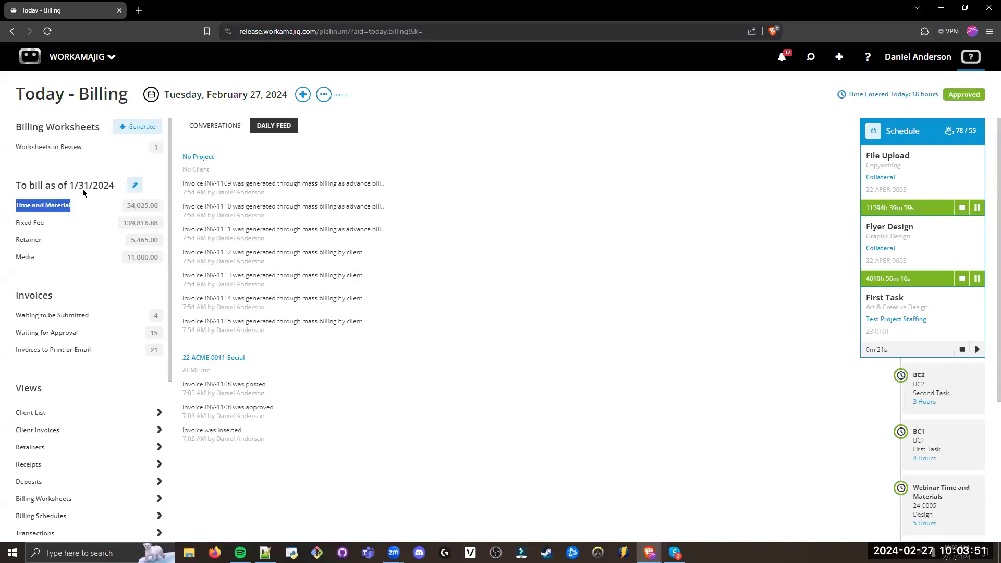
left_click(97, 282)
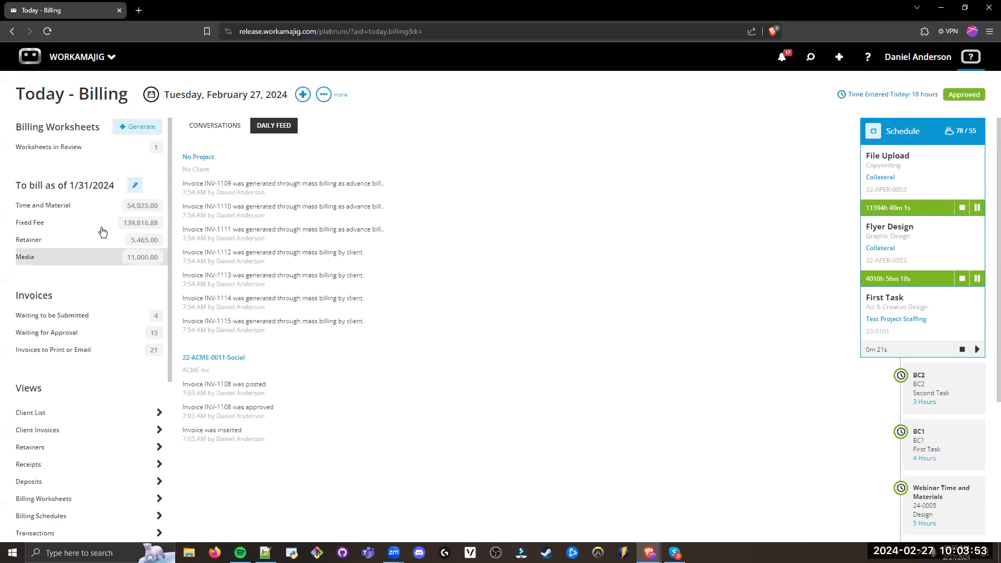
double_click(160, 225)
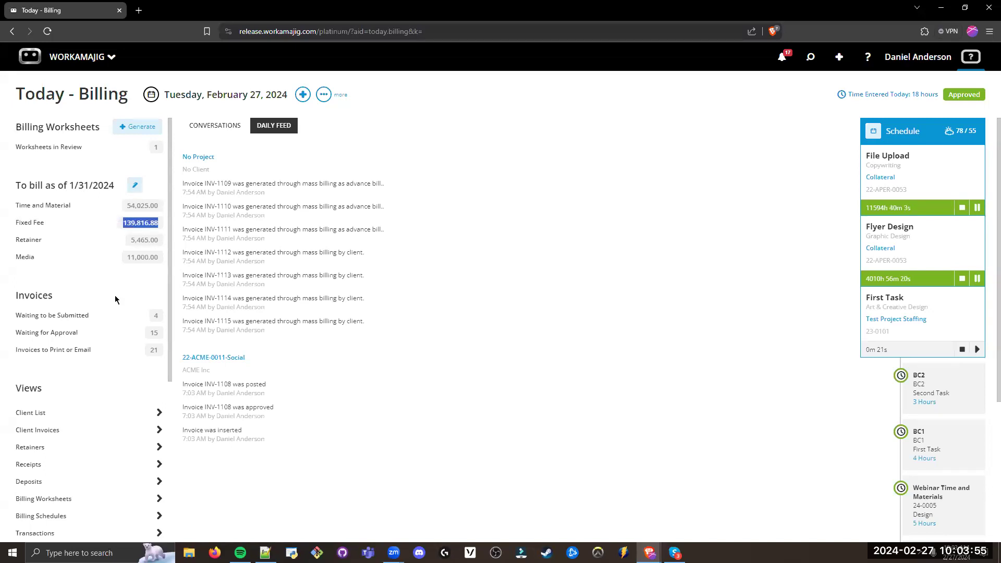
Step: Set the "To bill as of" date back to 2/27/2024
left_click(88, 186)
left_click(134, 185)
left_click(130, 206)
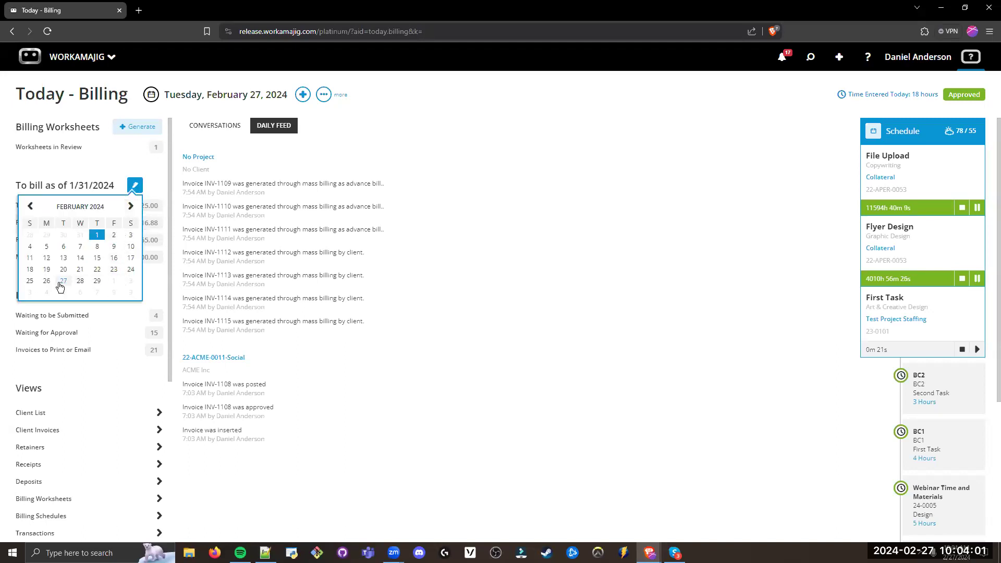
left_click(63, 280)
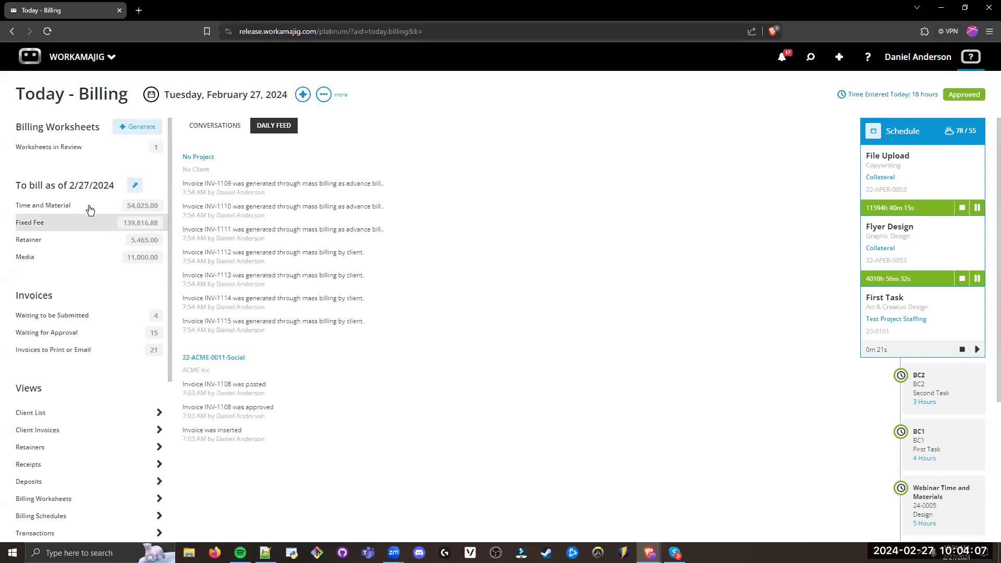
Step: Open Mass Billing for Time and Material projects and examine the first project's Budget, Invoiced, To Bill and Variance amounts
left_click_drag(86, 209, 19, 209)
left_click(21, 207)
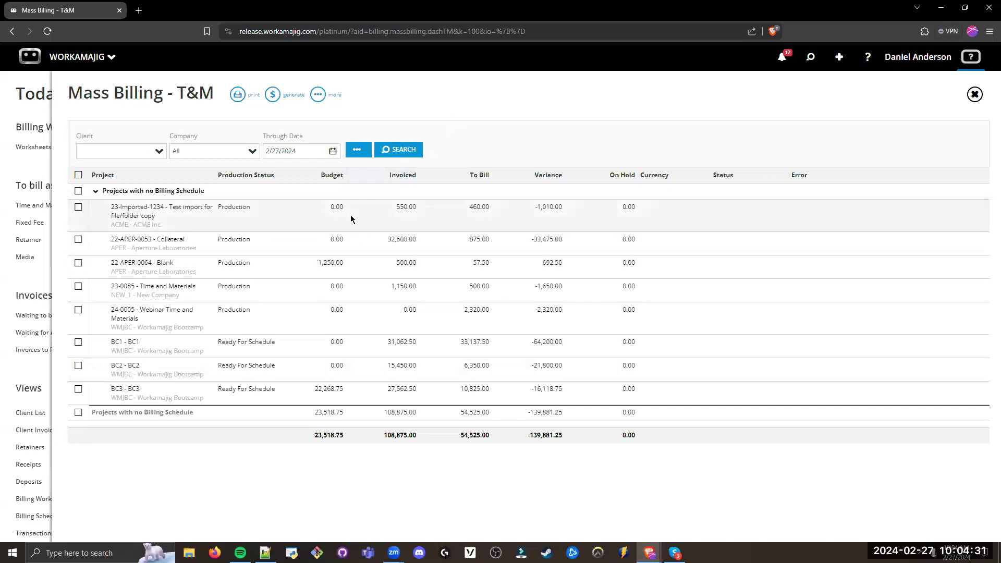
left_click(315, 214)
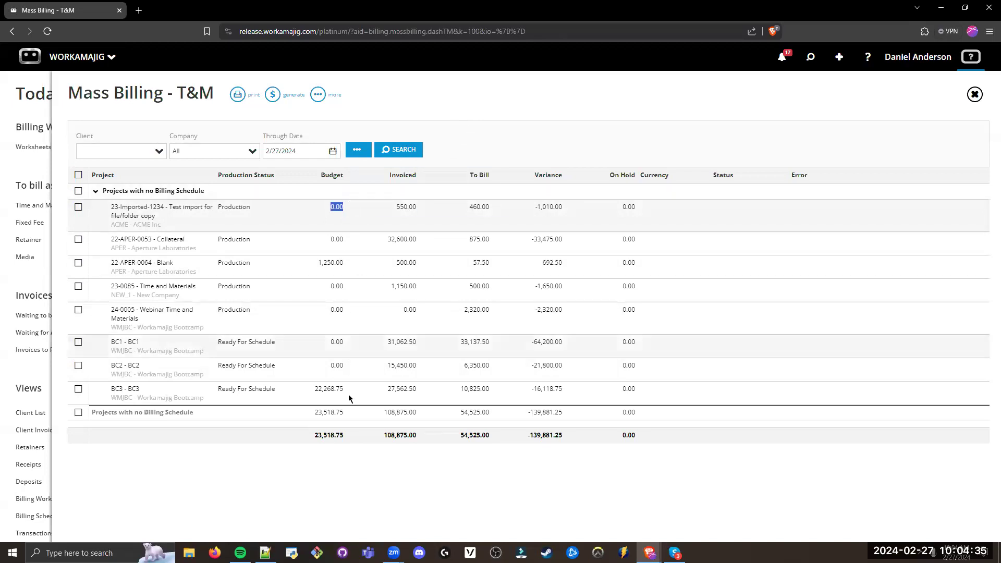
left_click(507, 114)
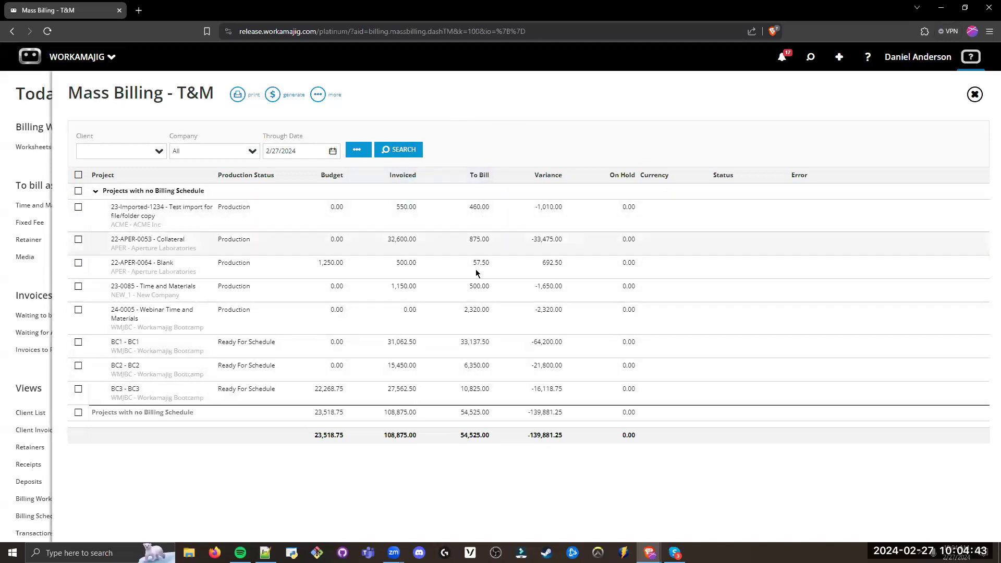
left_click_drag(562, 208, 535, 208)
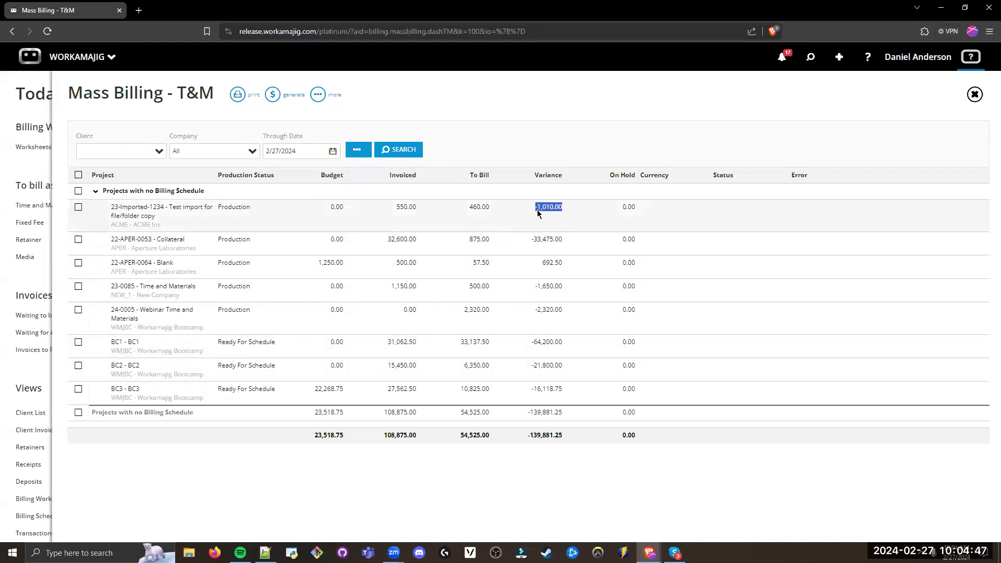
left_click_drag(343, 208, 327, 208)
left_click_drag(424, 207, 391, 207)
left_click_drag(490, 207, 456, 211)
left_click(549, 123)
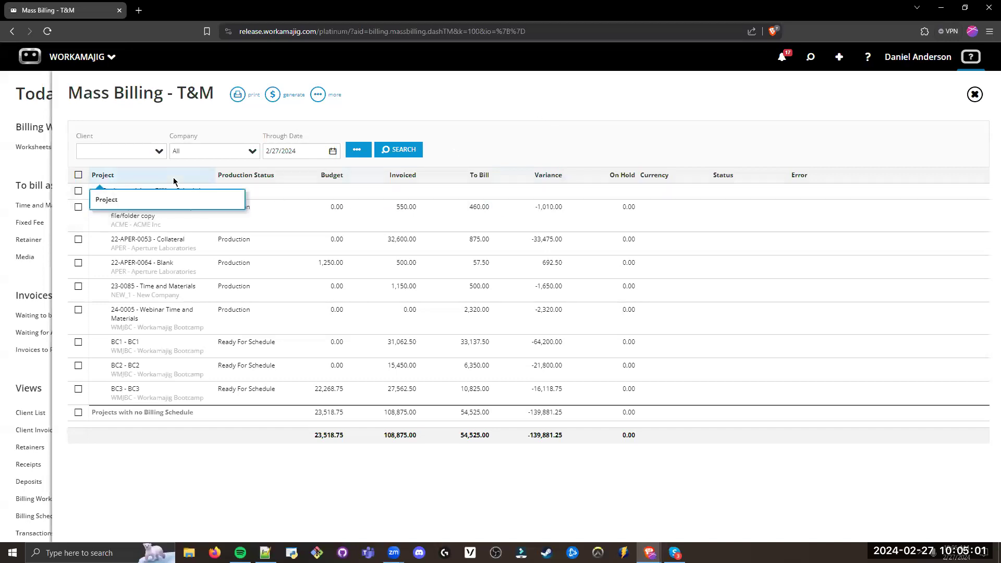
Step: Review the Client, Company and Through Date filters of the mass billing list, keeping Company set to All
left_click(122, 153)
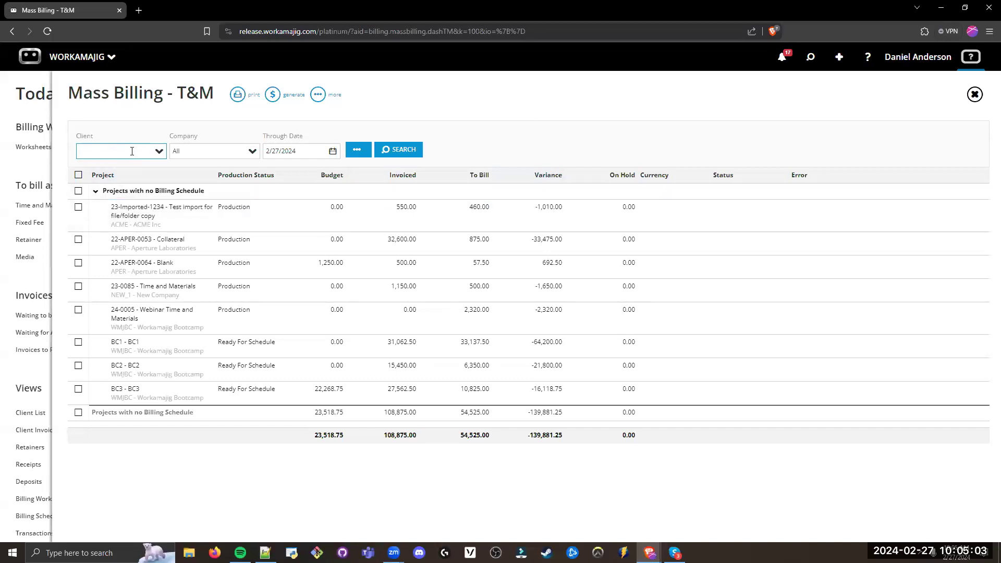
key("Tab")
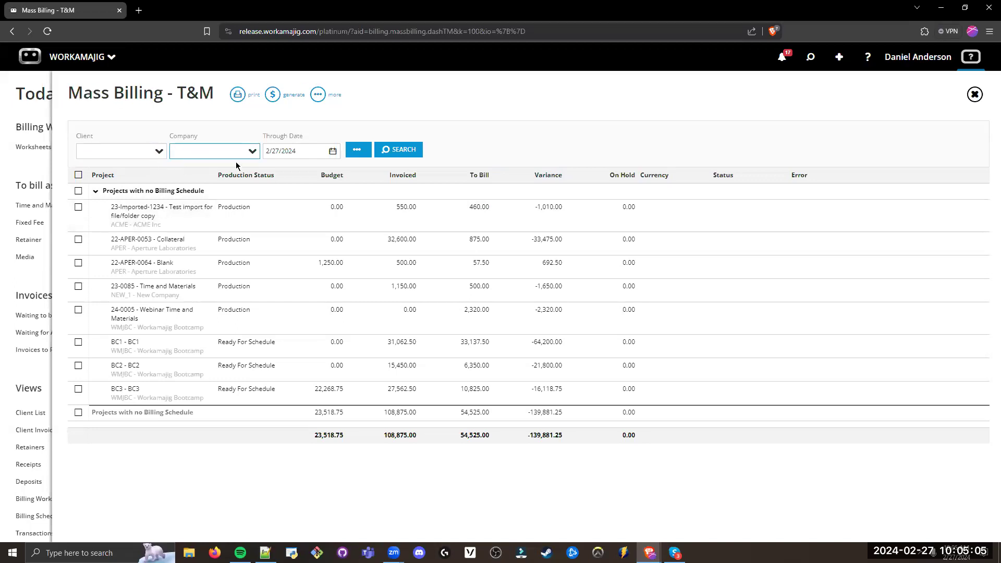
left_click(224, 140)
left_click(206, 153)
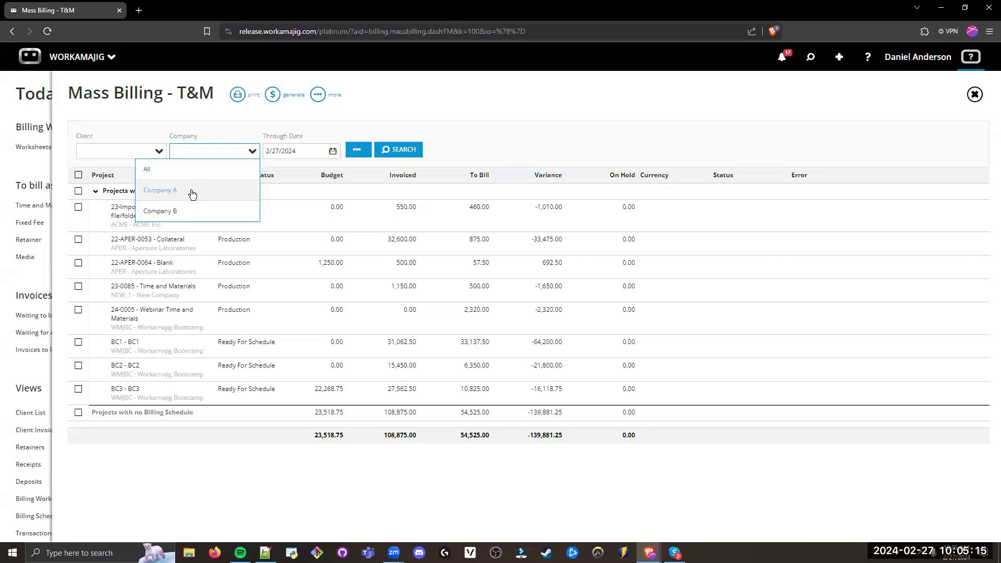
left_click(198, 169)
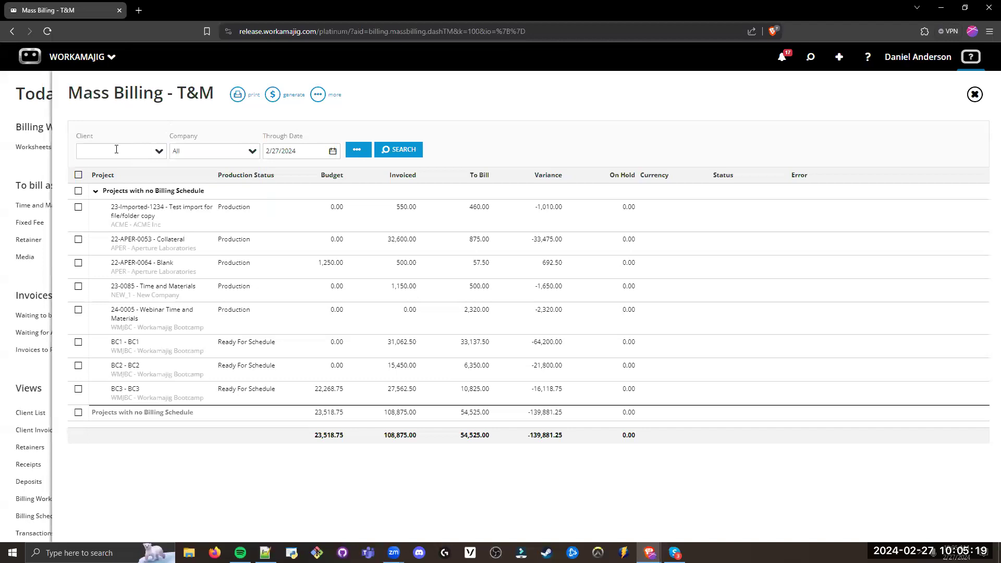
key("Tab")
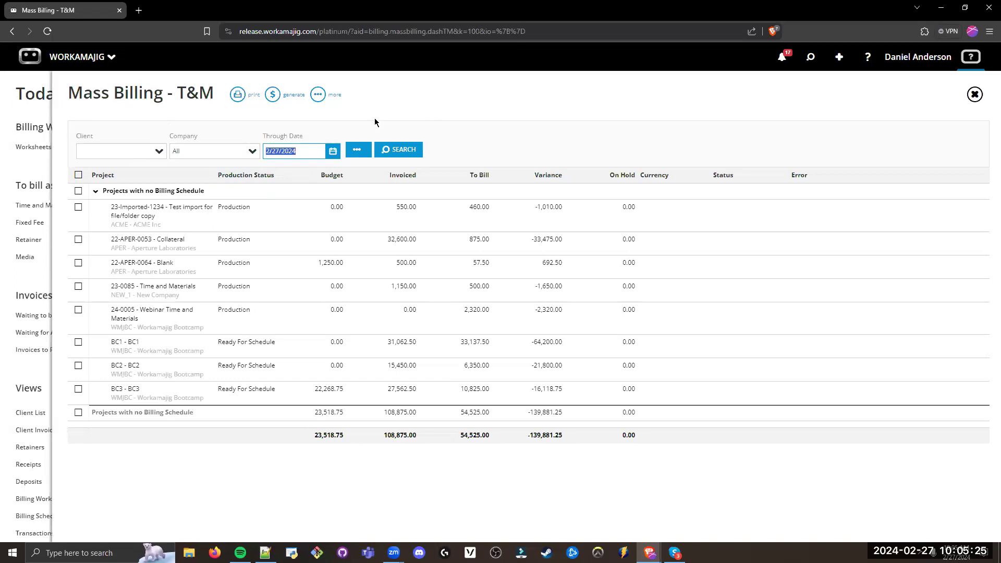
left_click(333, 152)
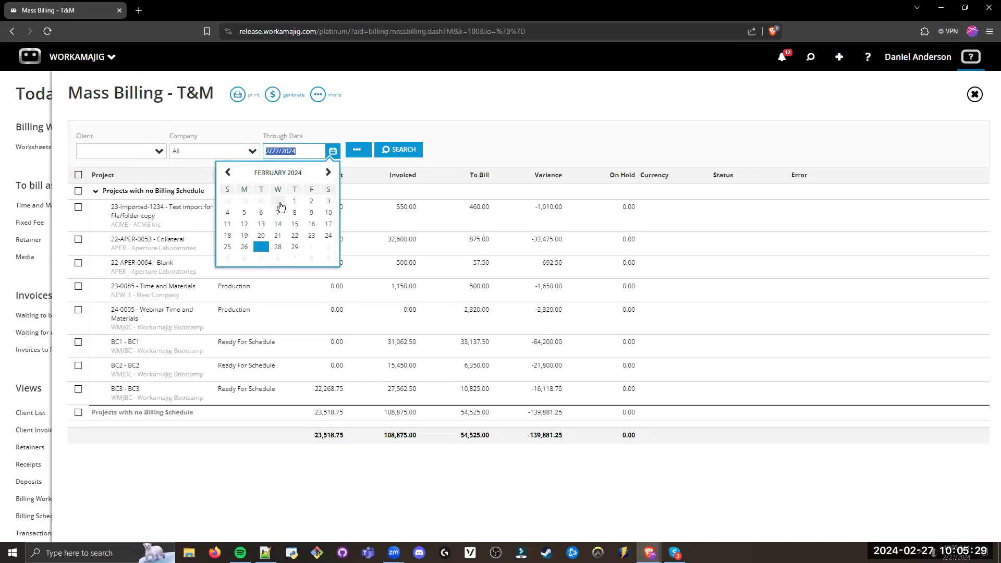
left_click(457, 137)
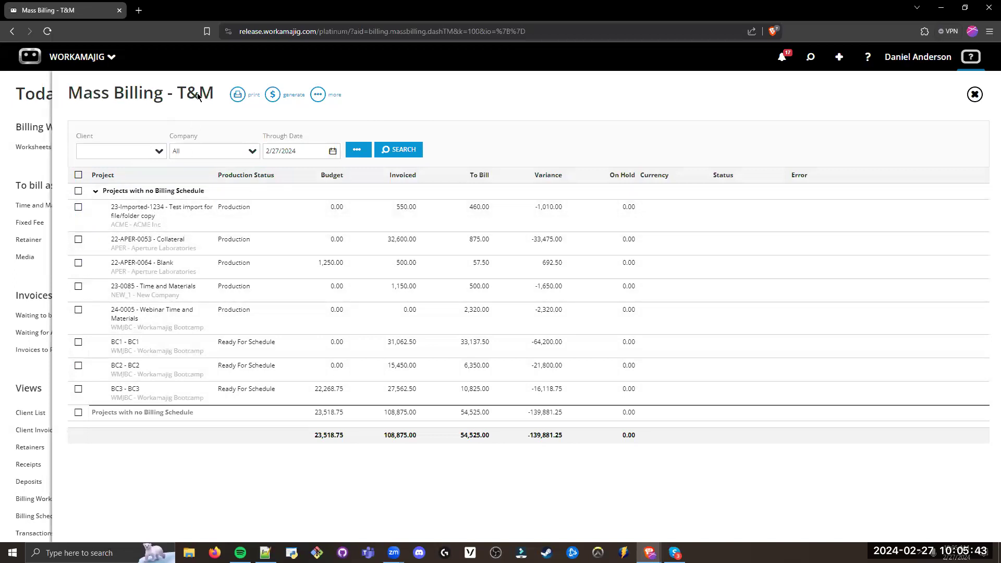
Step: Open the billing transactions of project 23-Imported-1234 - Test import for file/folder copy
left_click(171, 219)
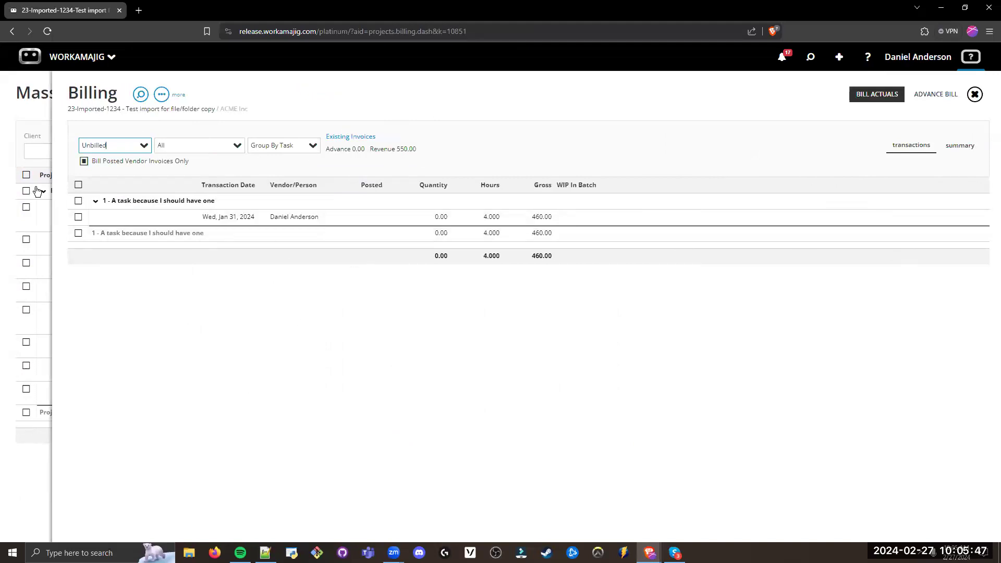
Step: Return to the mass billing list and open the billing transactions of project 22-APER-0053 - Collateral
left_click(48, 128)
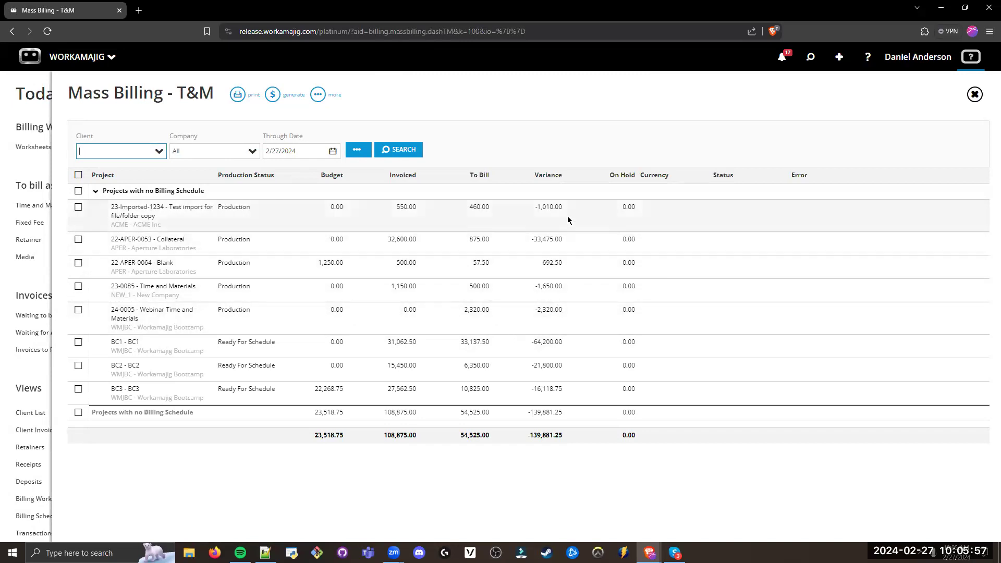
double_click(553, 240)
left_click(537, 242)
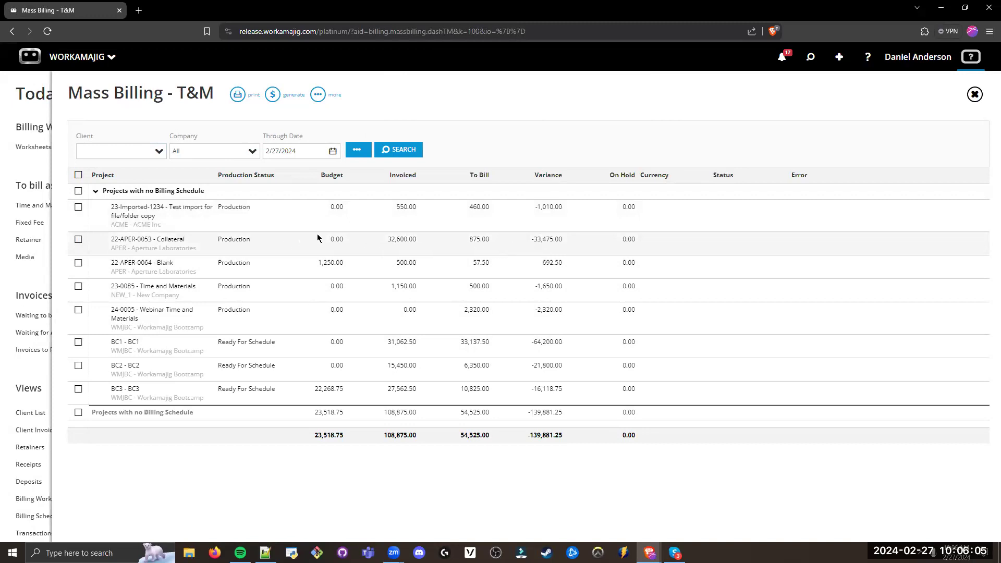
left_click(197, 244)
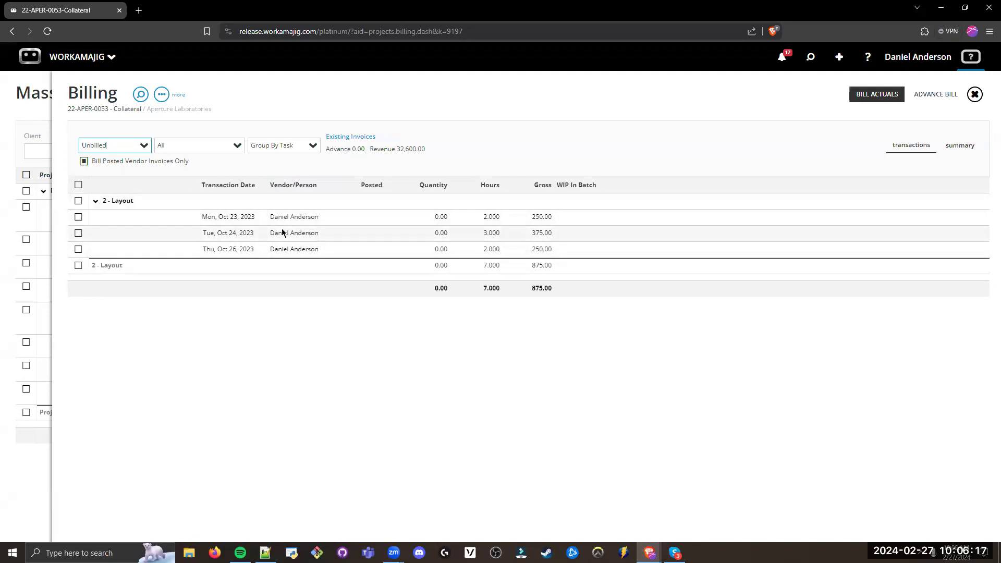
Step: Review the billing actions and editable details of the Mon, Oct 23, 2023 time entry under 2 - Layout, then return to the mass billing list
left_click(78, 217)
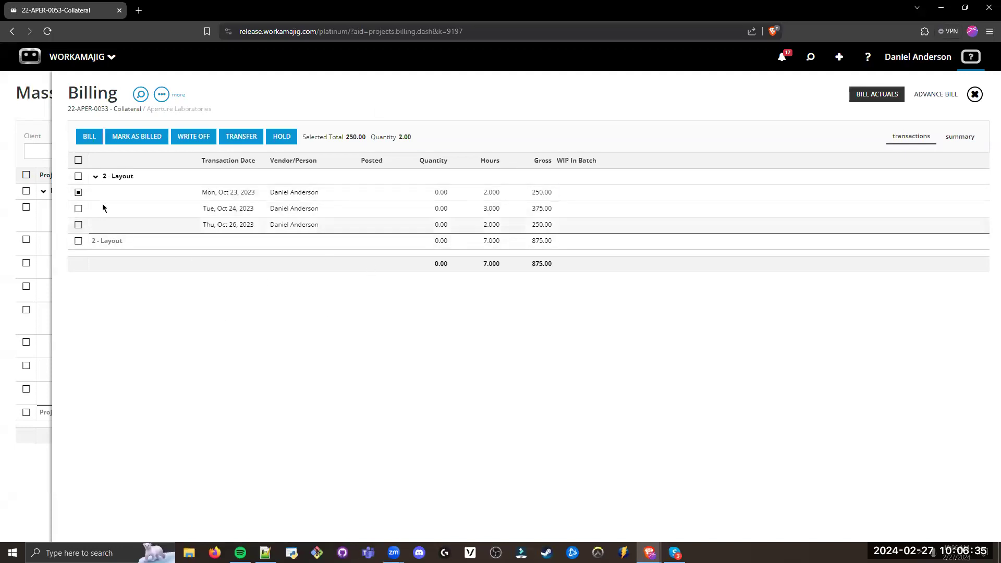
left_click(79, 193)
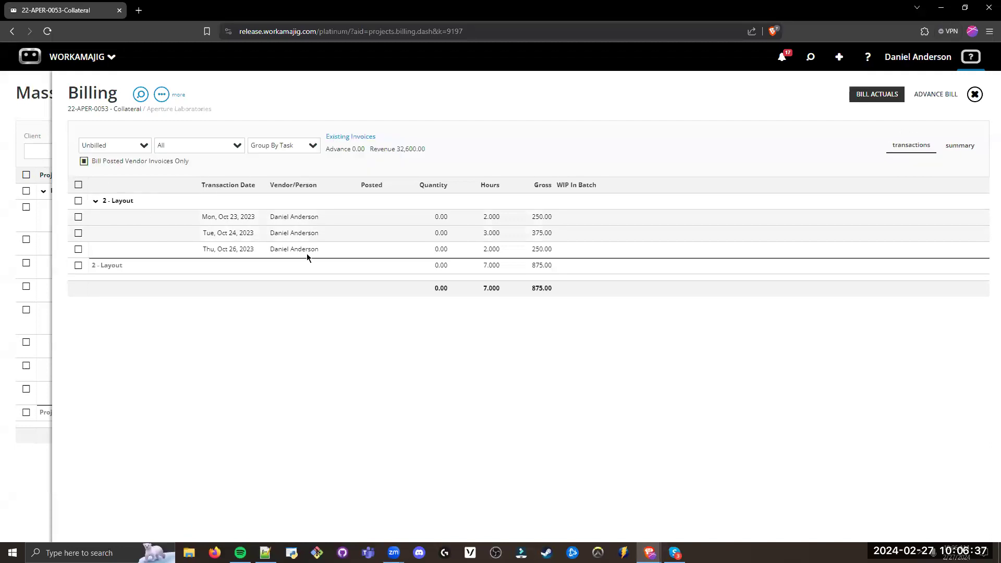
left_click(289, 220)
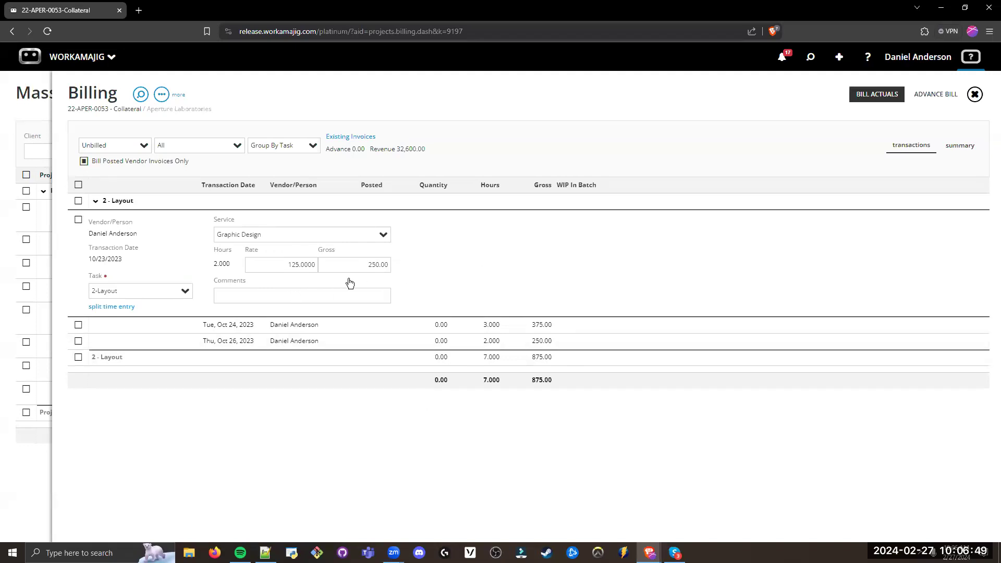
left_click(259, 296)
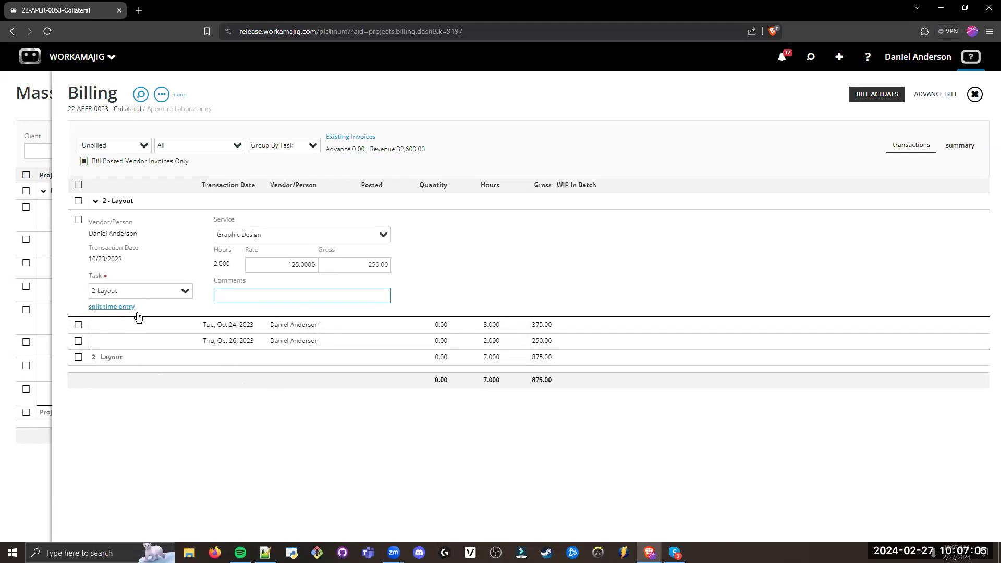
left_click(375, 420)
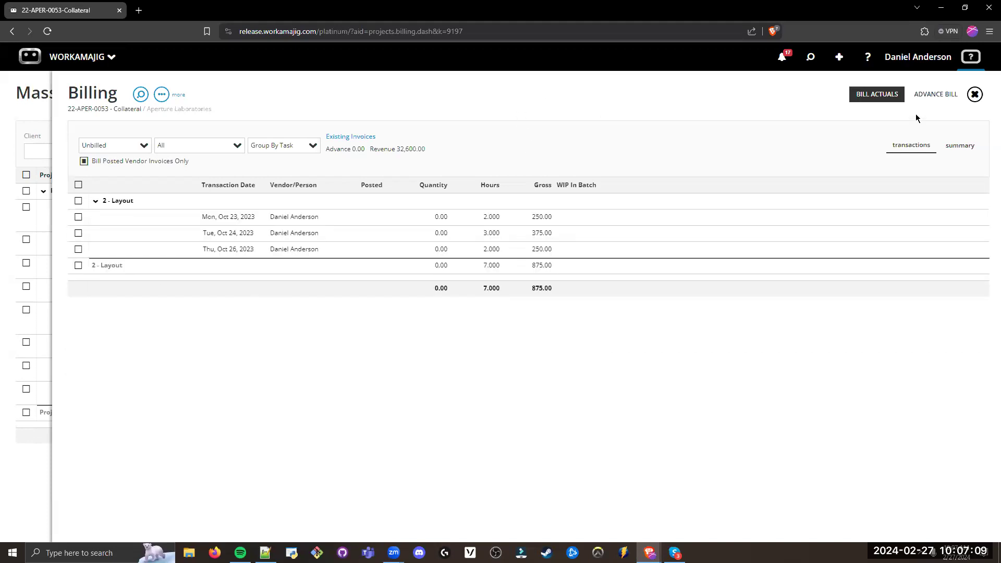
left_click(974, 95)
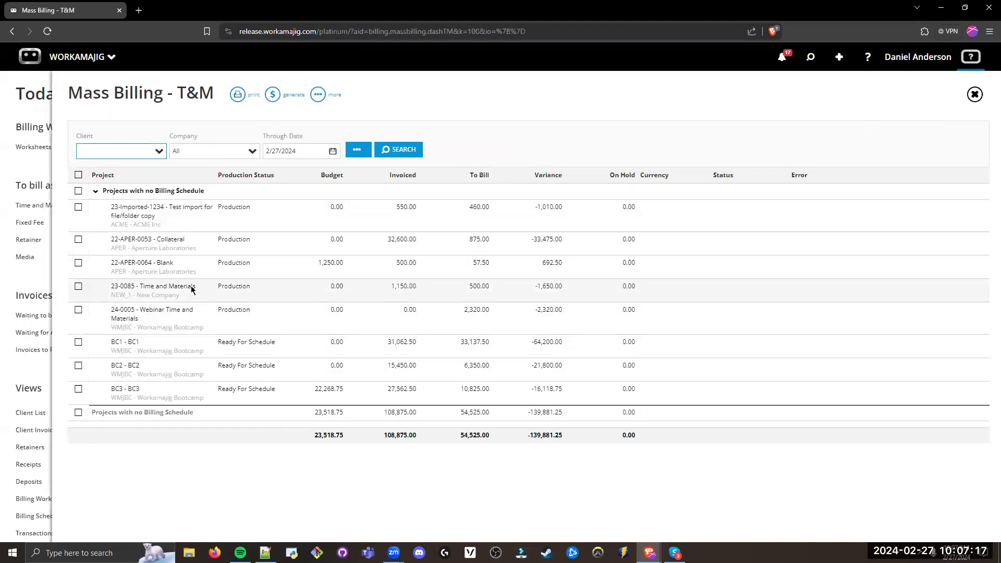
Step: Review the additional search options of the Time and Material mass billing list, leaving them unchanged
left_click(358, 151)
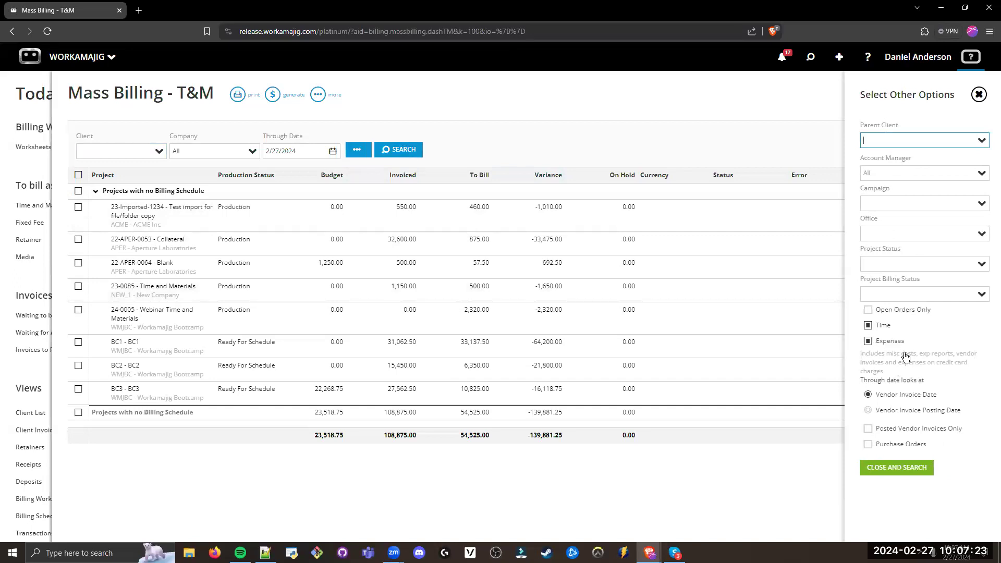
left_click(898, 110)
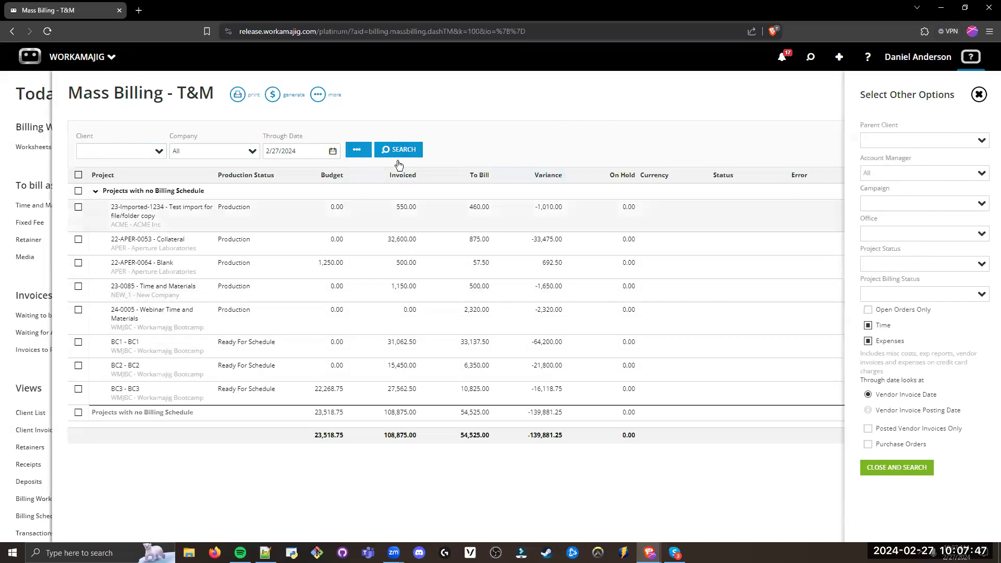
left_click(458, 115)
Step: Select projects 23-Imported-1234, 22-APER-0053 - Collateral and 22-APER-0064 - Blank for mass billing and check their To Bill amounts
left_click(77, 208)
left_click(78, 239)
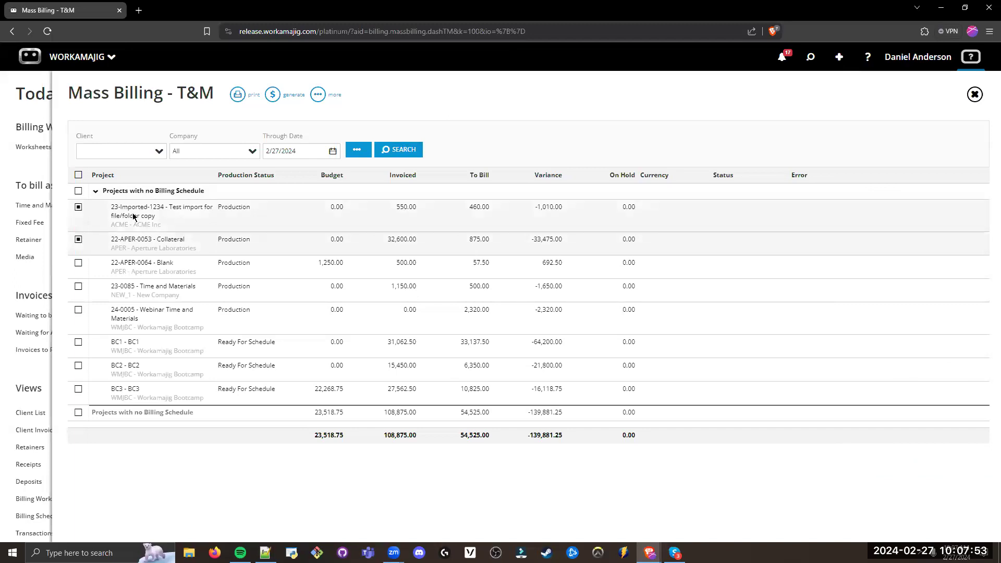
left_click(77, 263)
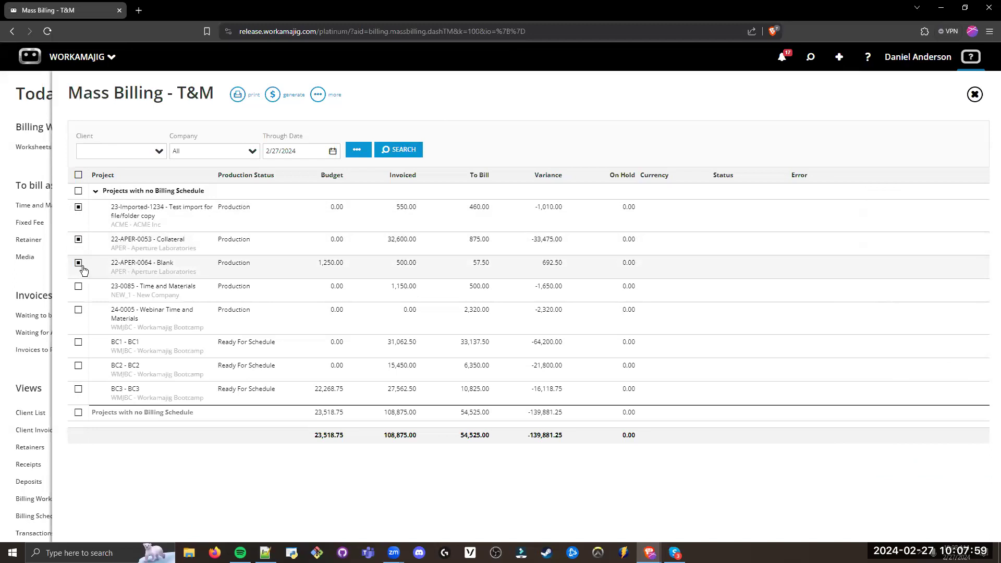
left_click(480, 206)
left_click(480, 239)
left_click(465, 265)
left_click(515, 124)
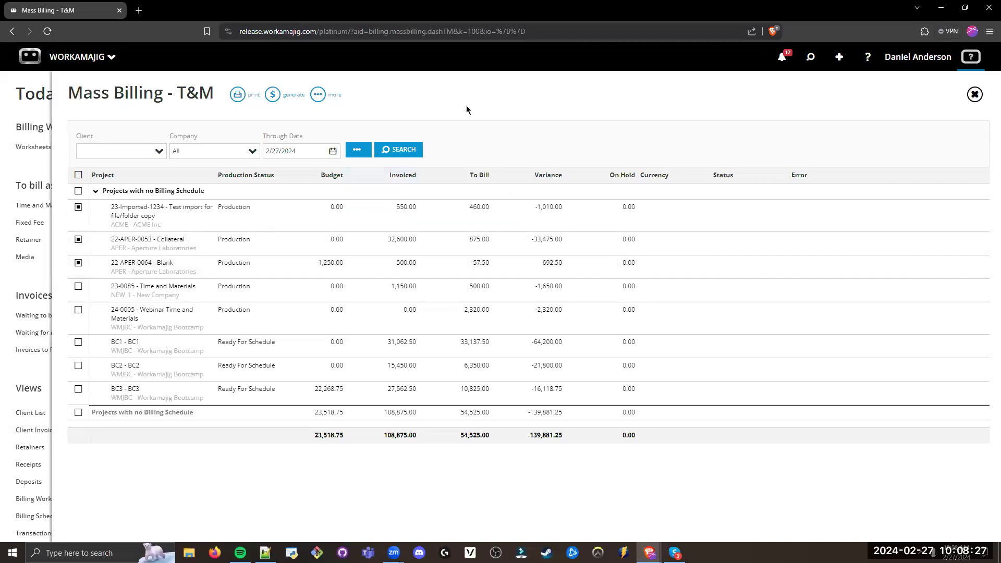
Step: Examine the invoice generation options: Invoice Date, Create As Approved, One Invoice Per and One Line Item Per
left_click(284, 97)
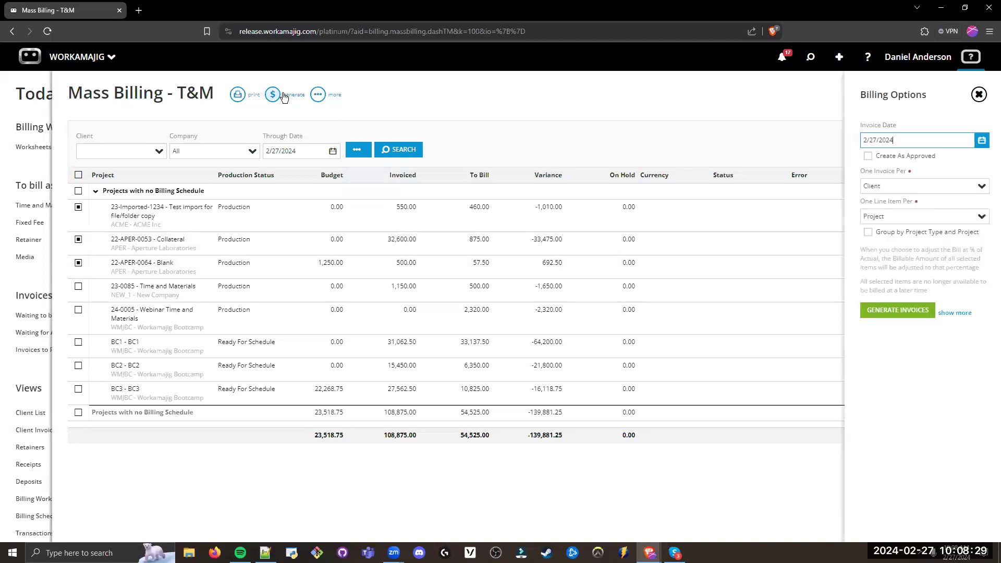
left_click_drag(933, 92, 851, 97)
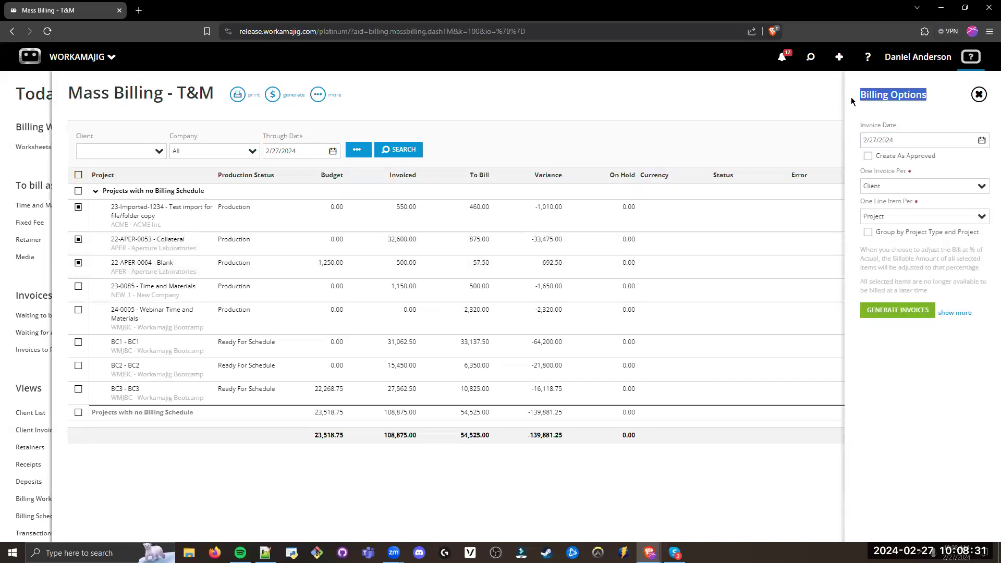
left_click(914, 109)
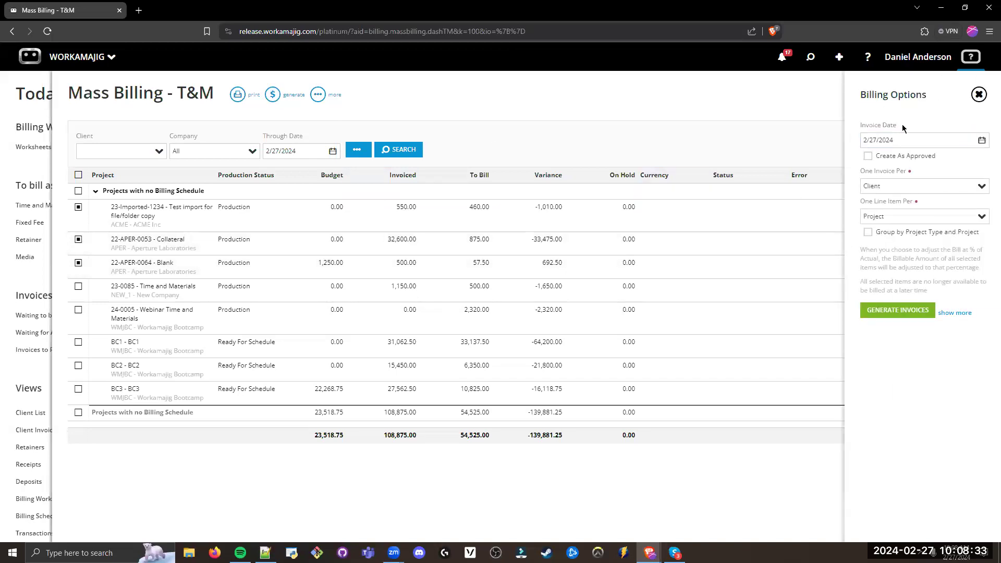
left_click(916, 136)
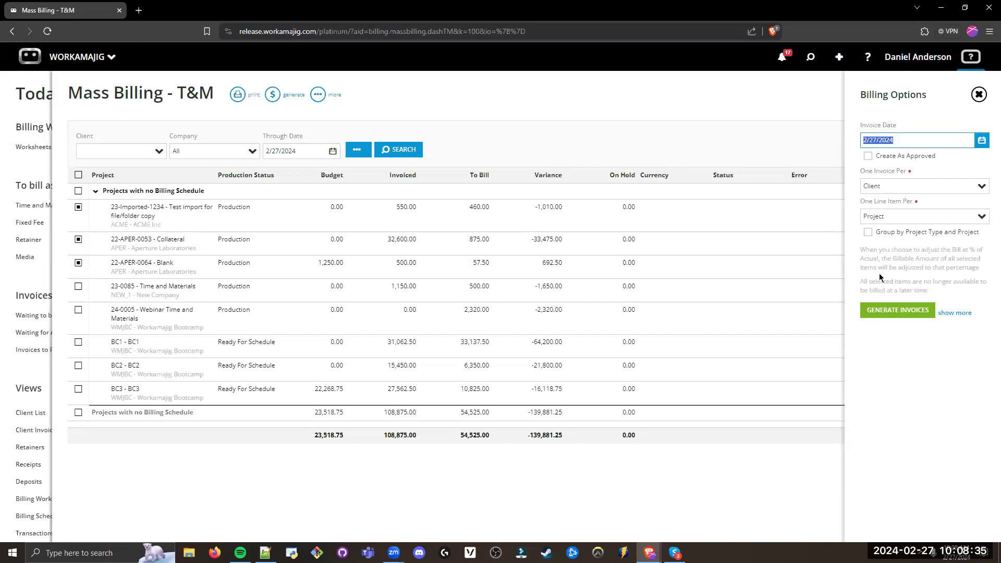
left_click(904, 364)
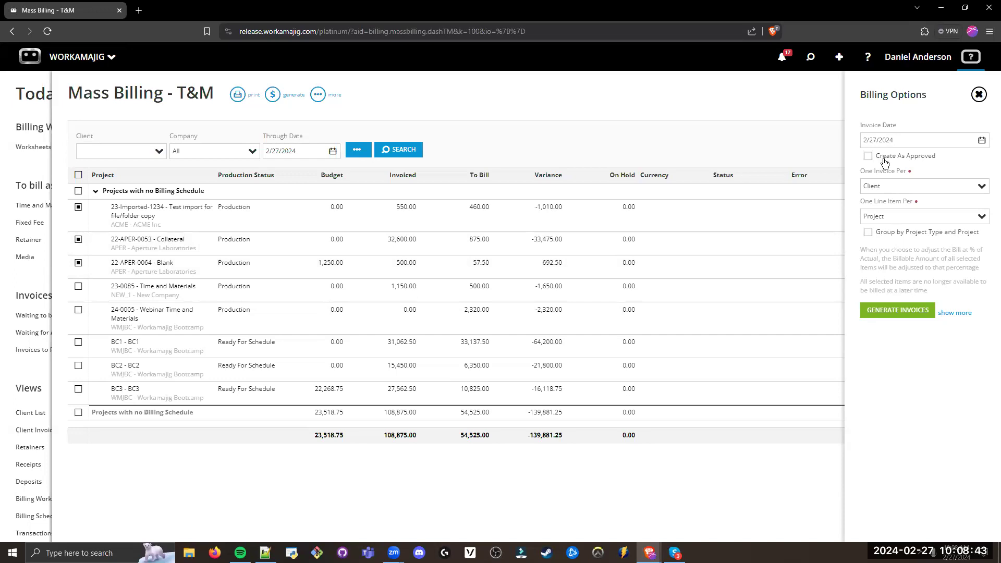
left_click(885, 156)
left_click(879, 160)
left_click_drag(896, 189, 853, 193)
left_click(891, 348)
left_click_drag(897, 217, 858, 219)
left_click(902, 356)
Step: Review the other search options again, including Parent Client, Campaign, Office and Project Status, without changing any filter
left_click(357, 150)
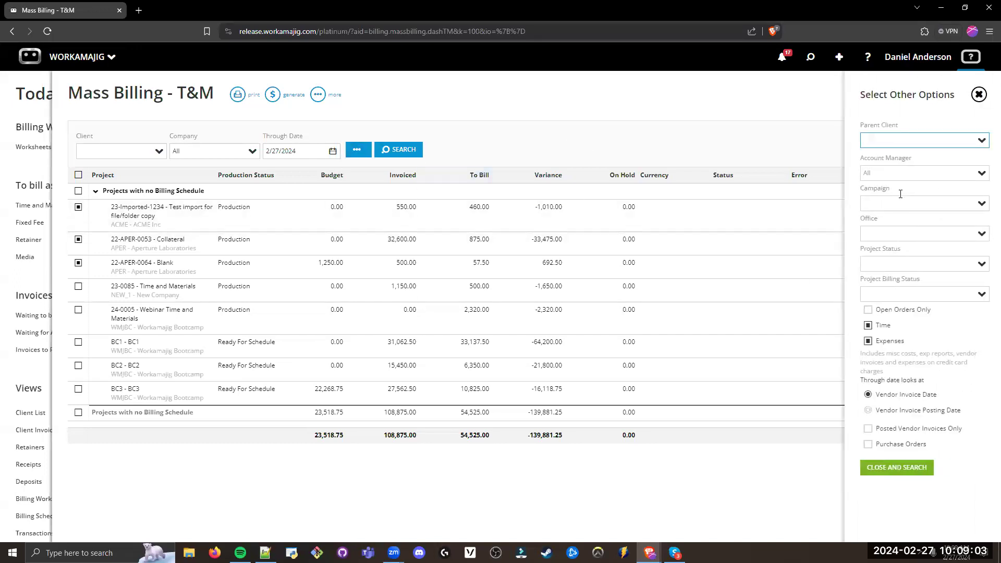
left_click(901, 194)
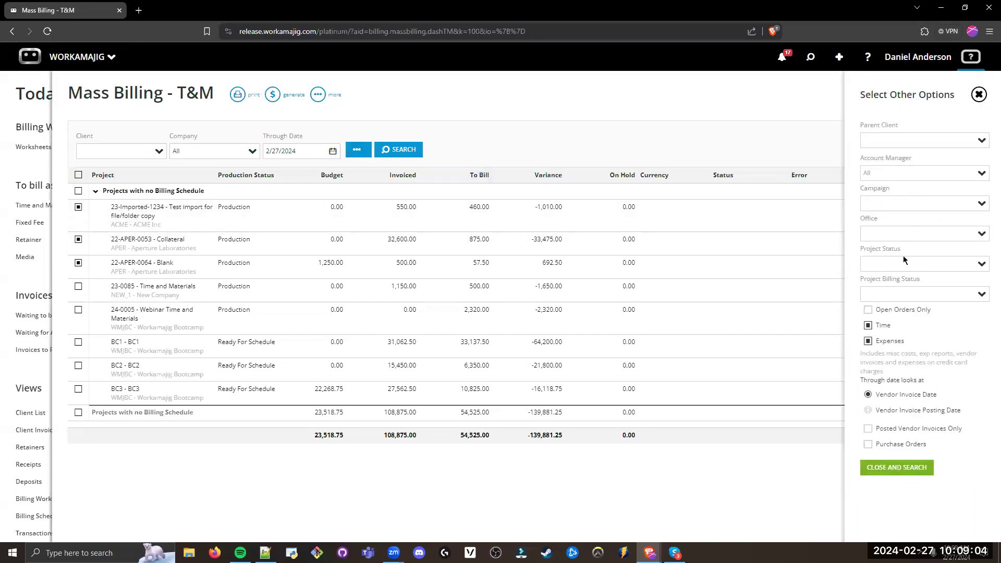
left_click(671, 104)
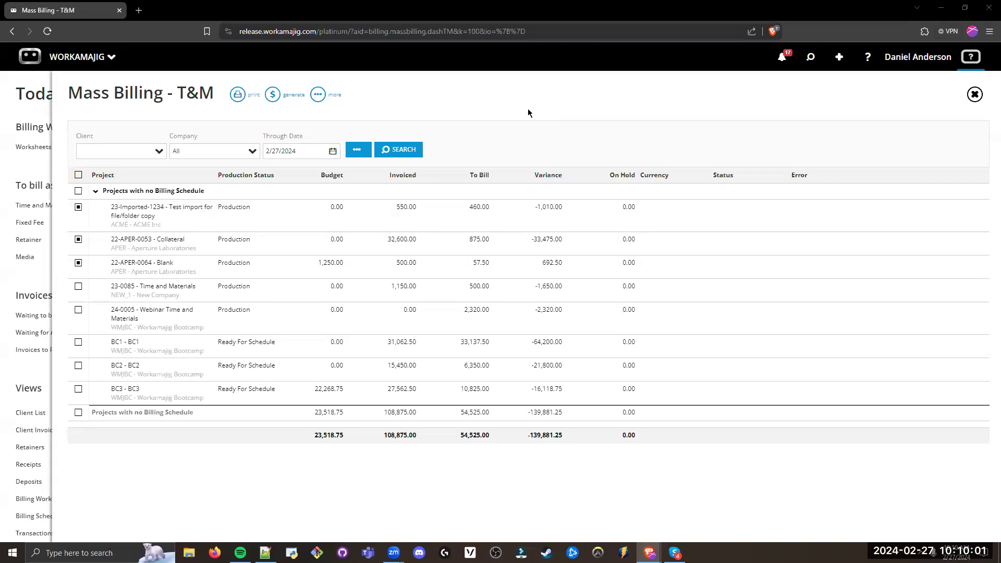
left_click(360, 152)
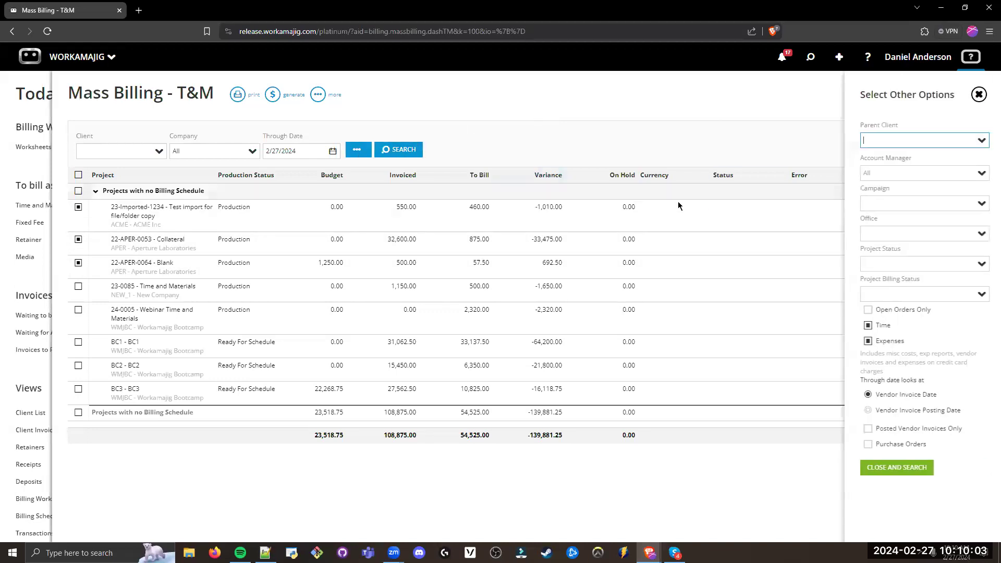
left_click(850, 265)
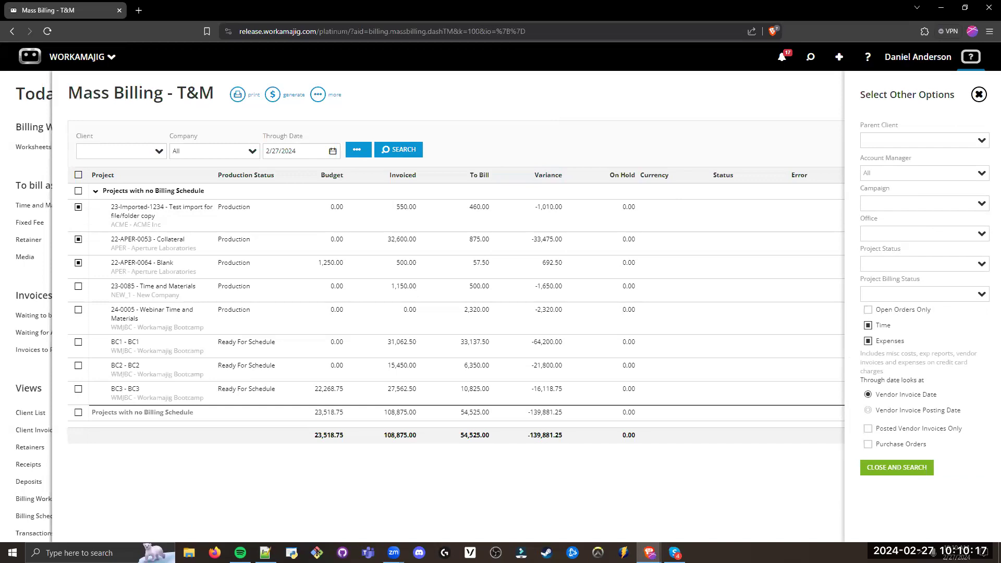
left_click(624, 108)
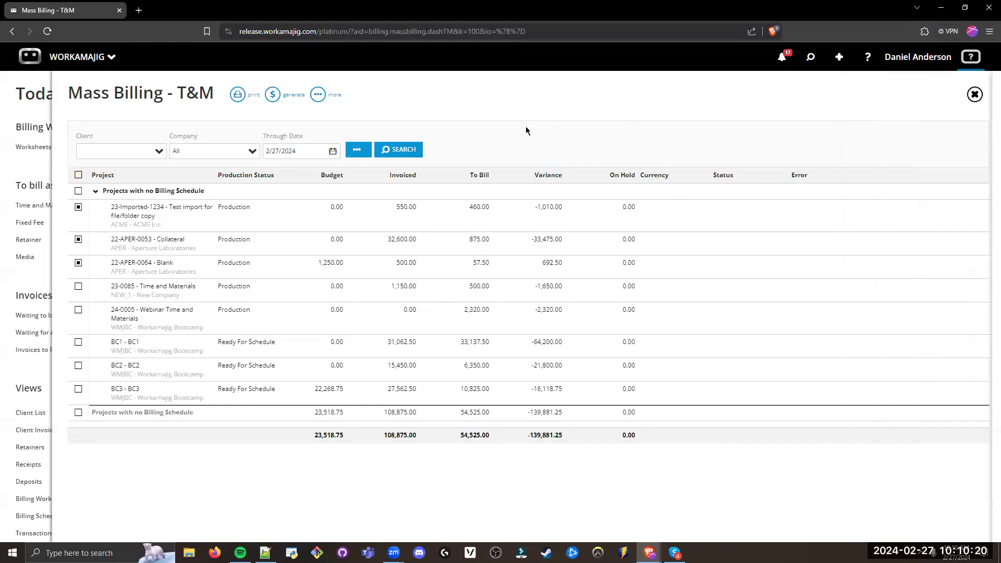
Step: Generate the selected projects' invoices dated 2/27/2024, one per client with one line item per project, and return to Today - Billing
left_click(273, 95)
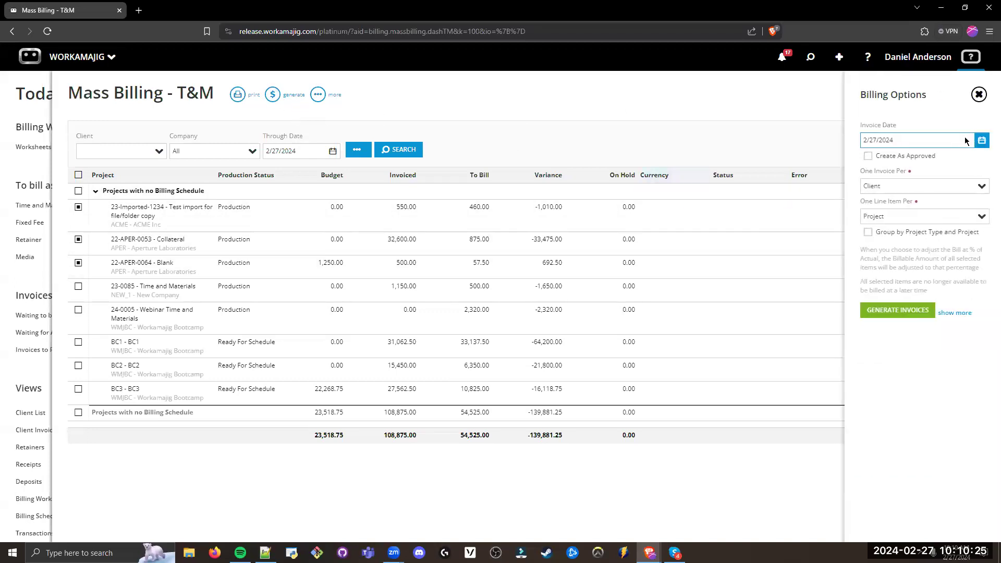
left_click(896, 311)
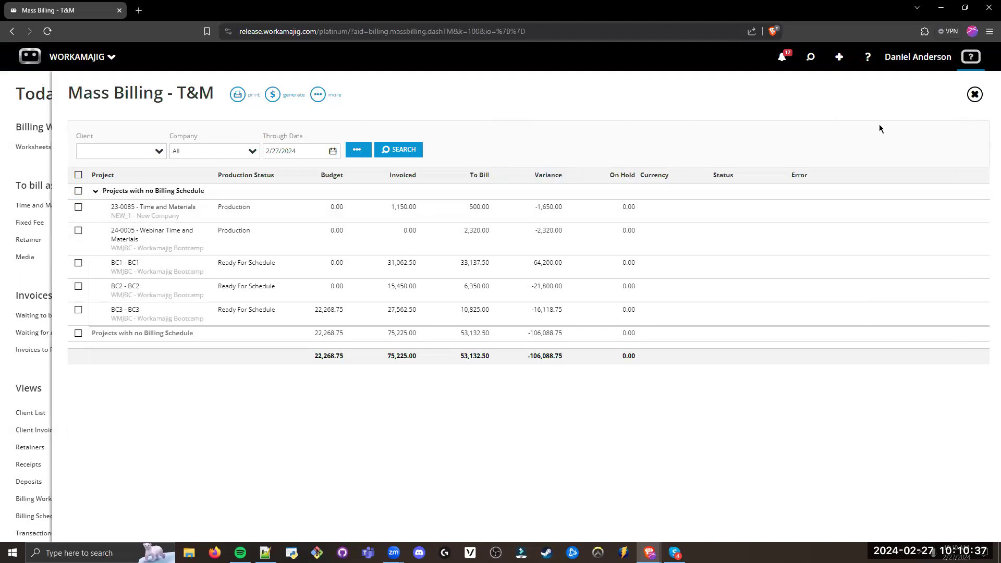
left_click(975, 94)
Step: Compare the Time and Material to-bill entry with the Invoices section on the Today - Billing page
double_click(71, 297)
left_click(56, 292)
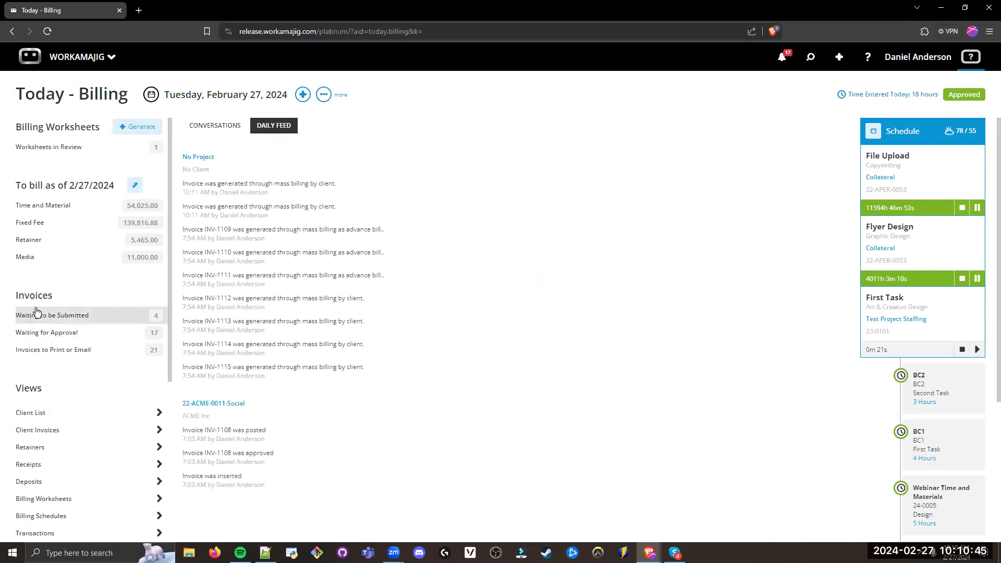
triple_click(52, 209)
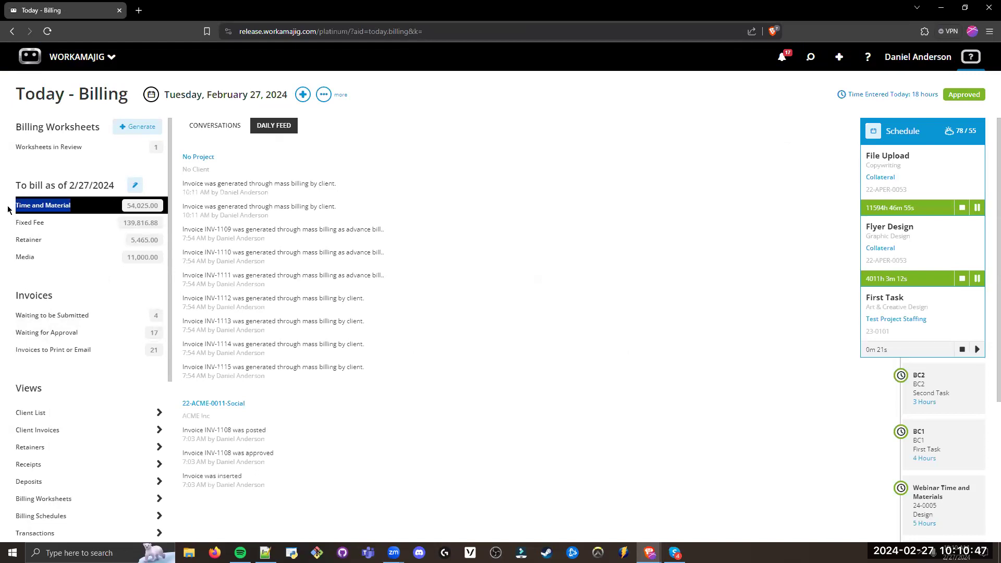
double_click(47, 296)
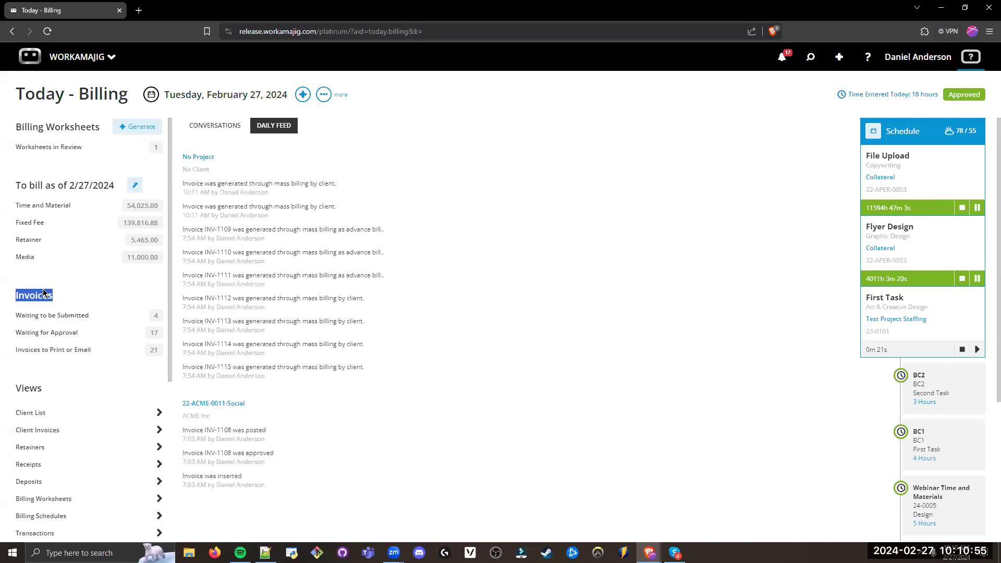
left_click(47, 372)
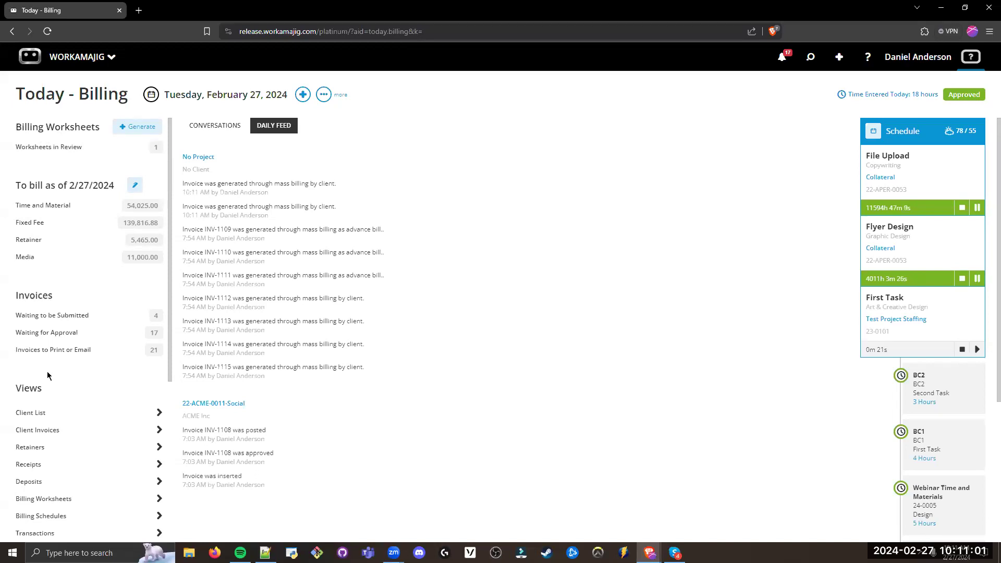
Step: Examine the Waiting to be Submitted, Waiting for Approval and Invoices to Print or Email queues
left_click_drag(93, 318, 14, 318)
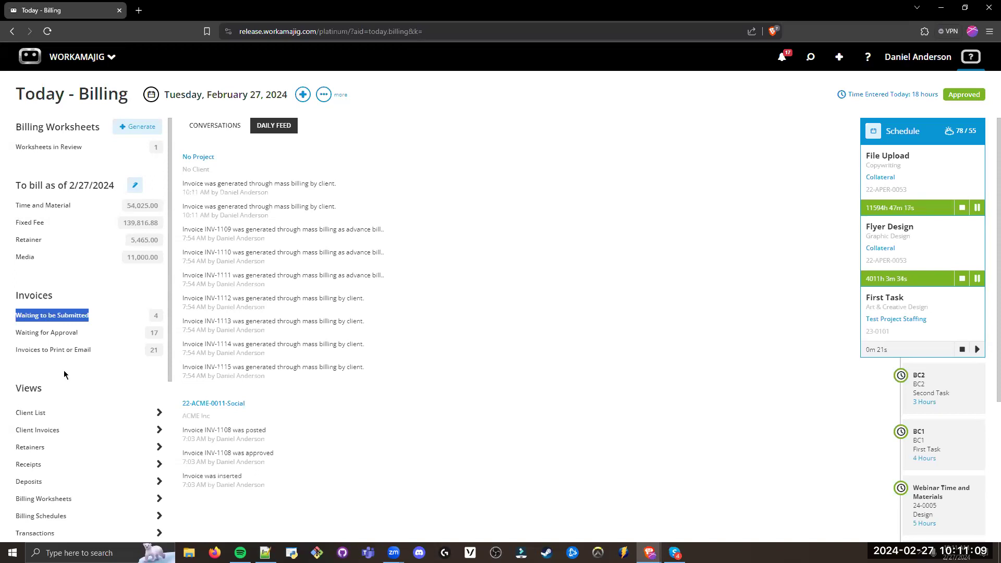
left_click(93, 291)
left_click_drag(93, 332, 15, 333)
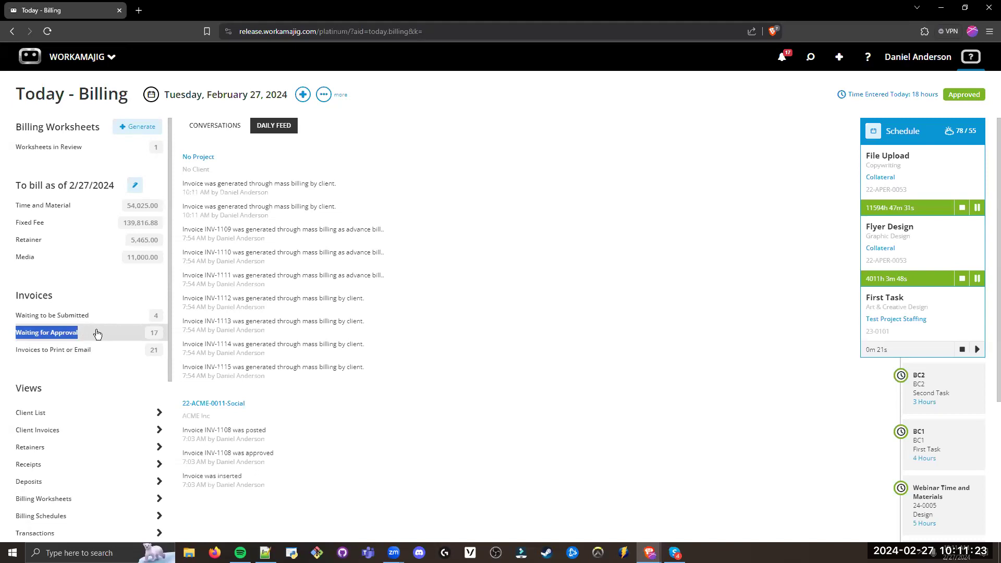
left_click(88, 367)
triple_click(94, 357)
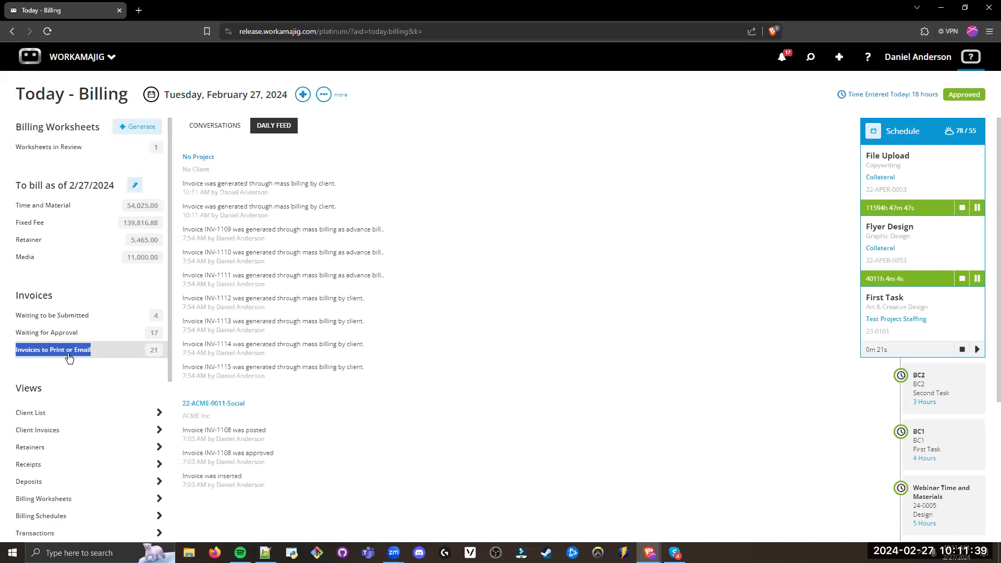
left_click_drag(56, 298, 13, 298)
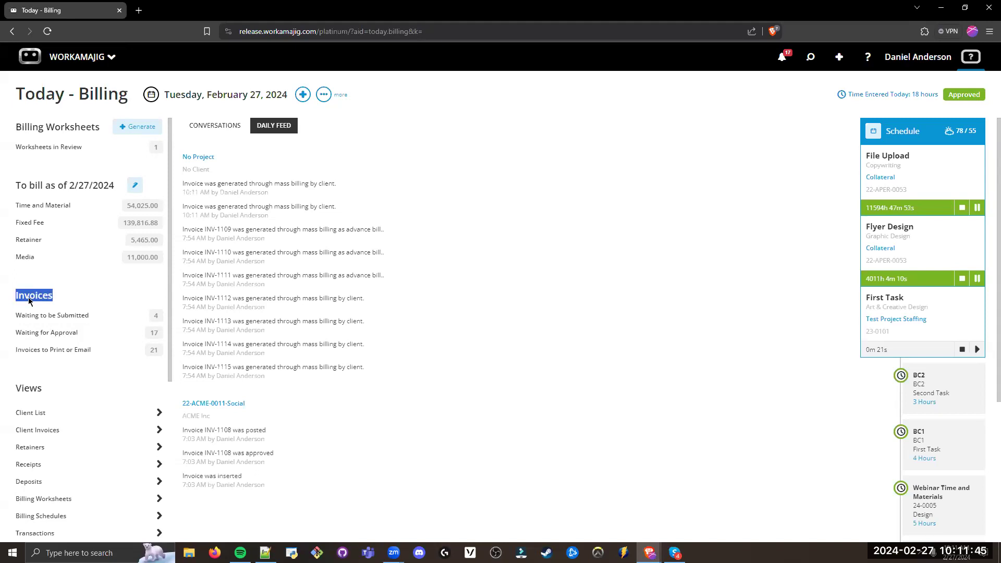
left_click(5, 329)
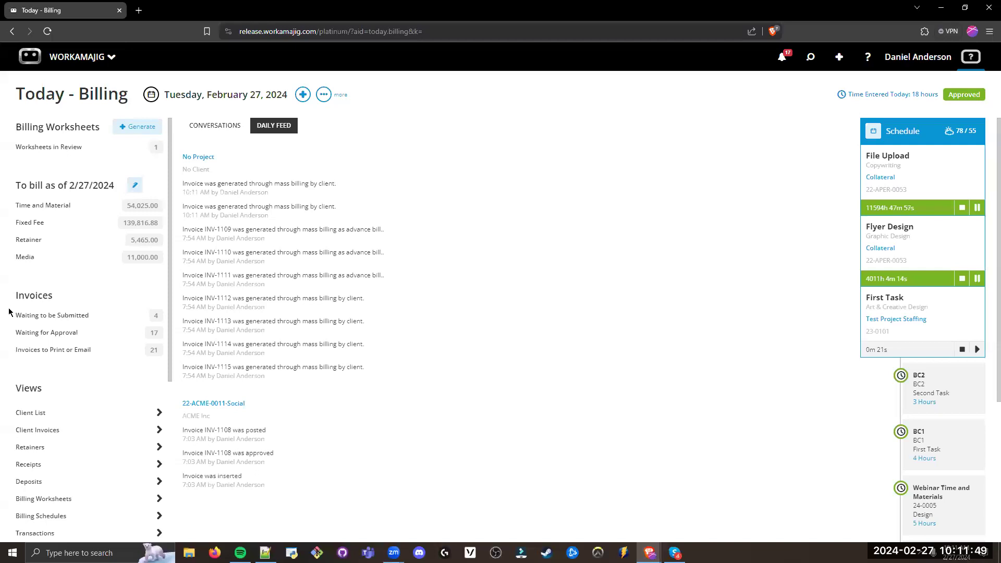
Step: Examine the Invoices to Print or Email queue and the Client Invoices entry under Views on Today - Billing
left_click_drag(75, 359, 13, 355)
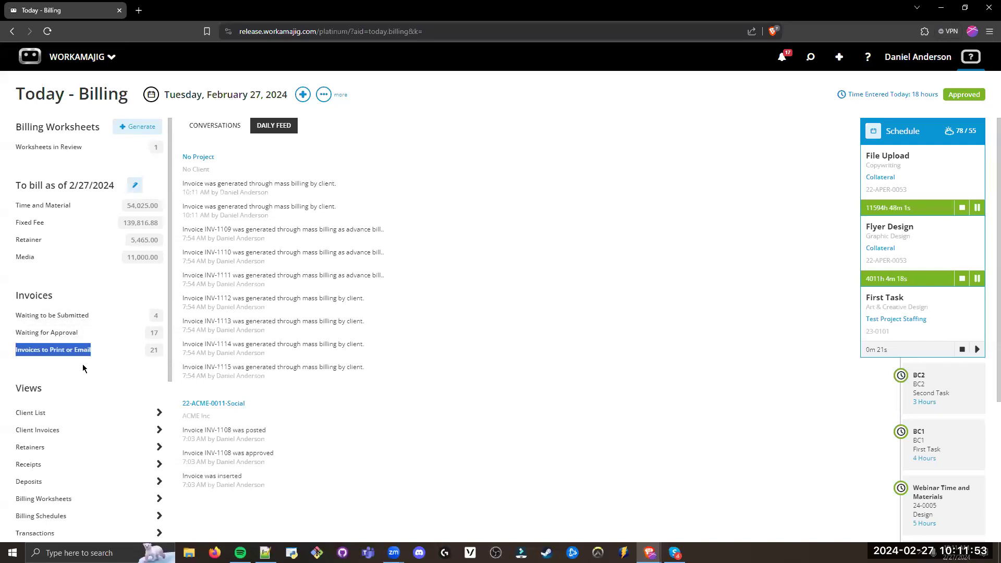
scroll(83, 362, "down", 1)
left_click_drag(47, 334, 17, 338)
left_click_drag(61, 379, 15, 379)
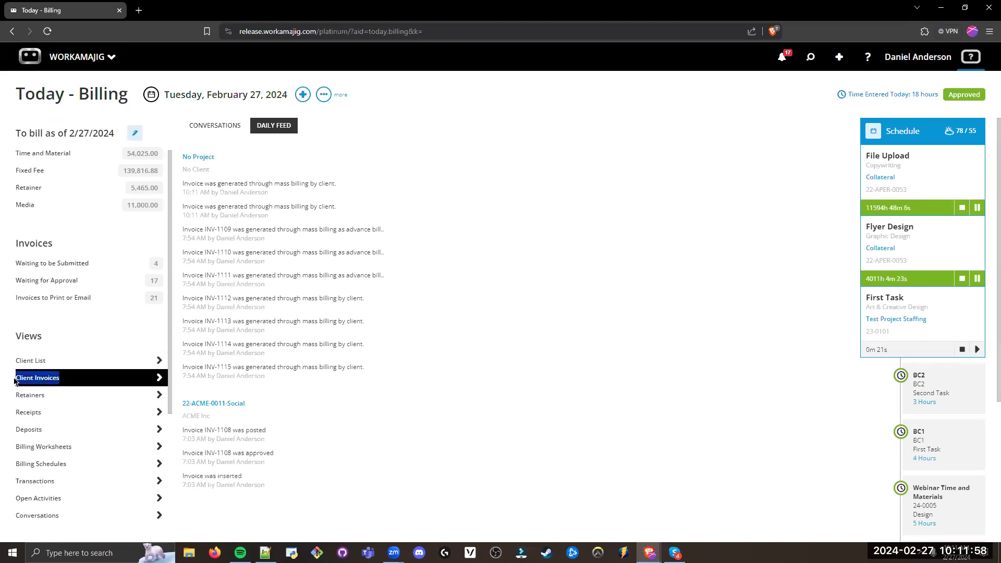
left_click(110, 315)
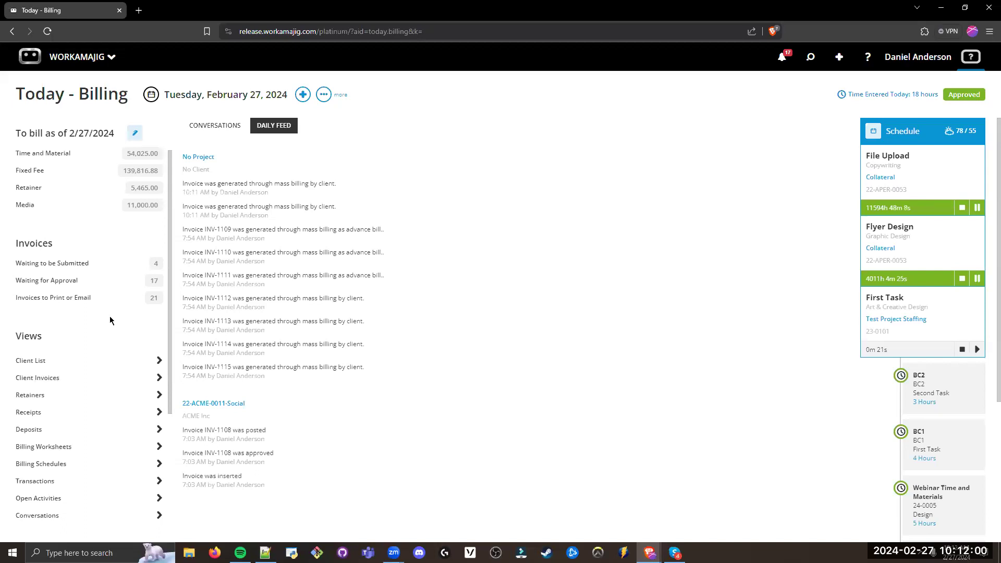
left_click(76, 302)
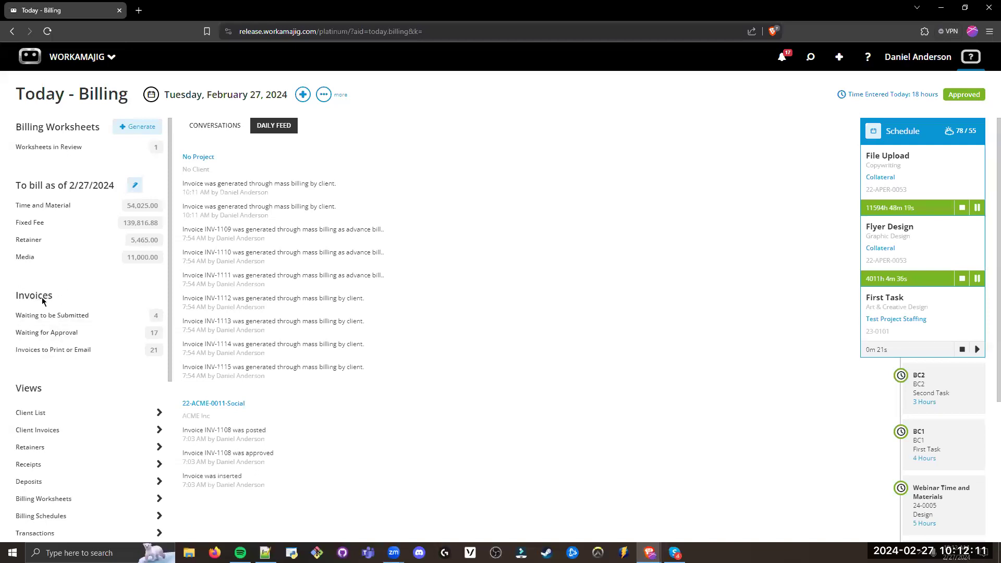
Step: Submit all four invoices in the Waiting to be Submitted queue for approval
left_click(95, 315)
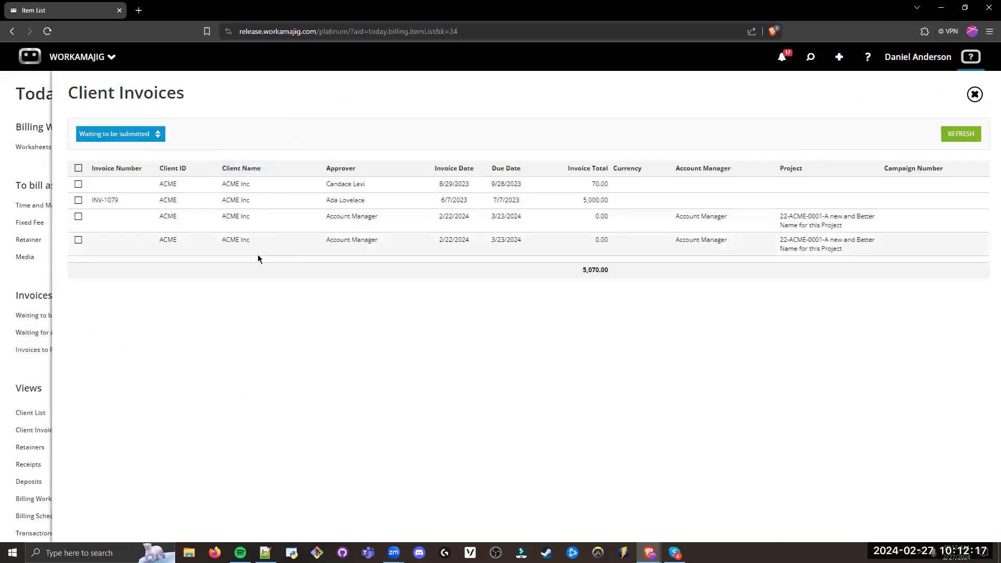
left_click(78, 168)
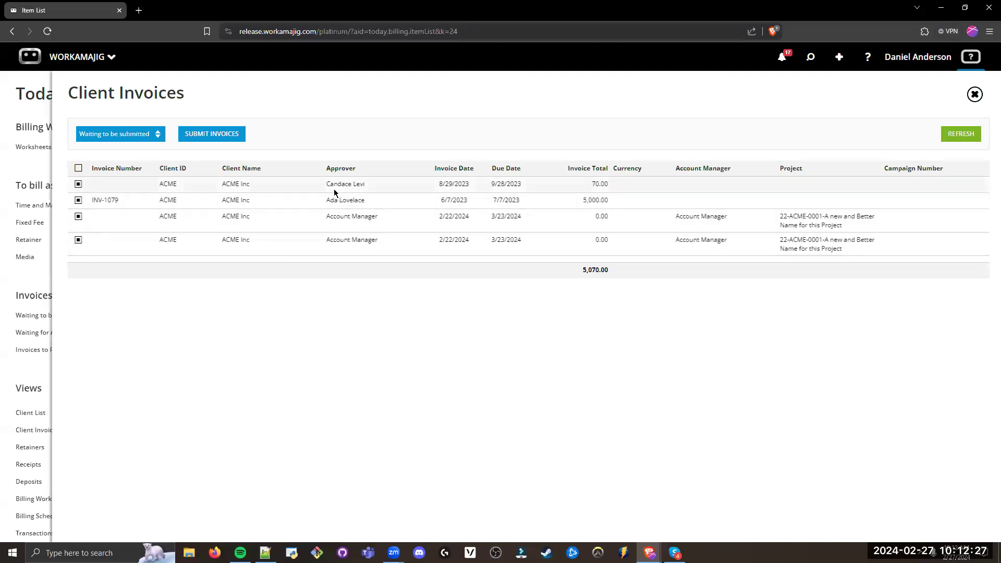
left_click_drag(383, 237, 325, 242)
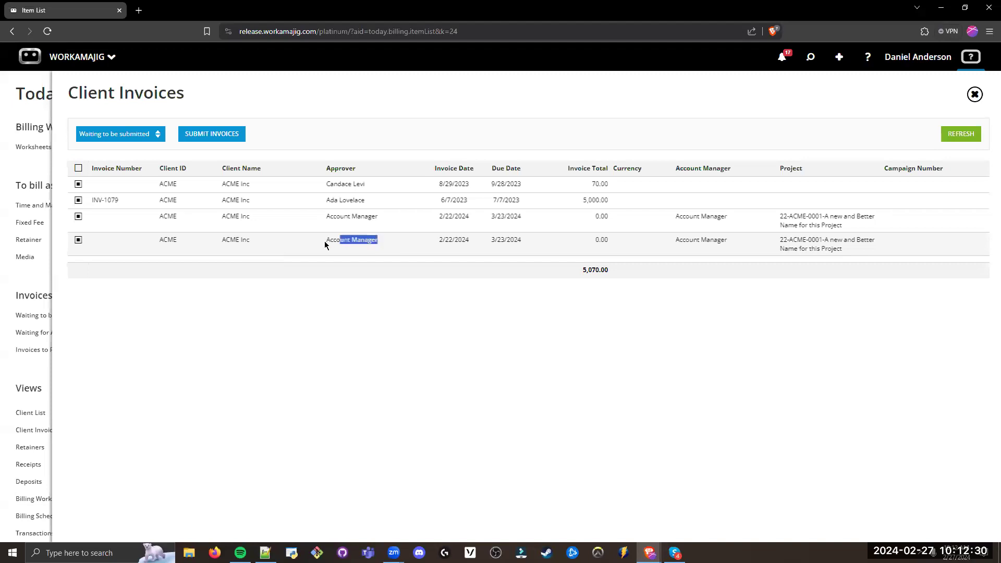
left_click(385, 317)
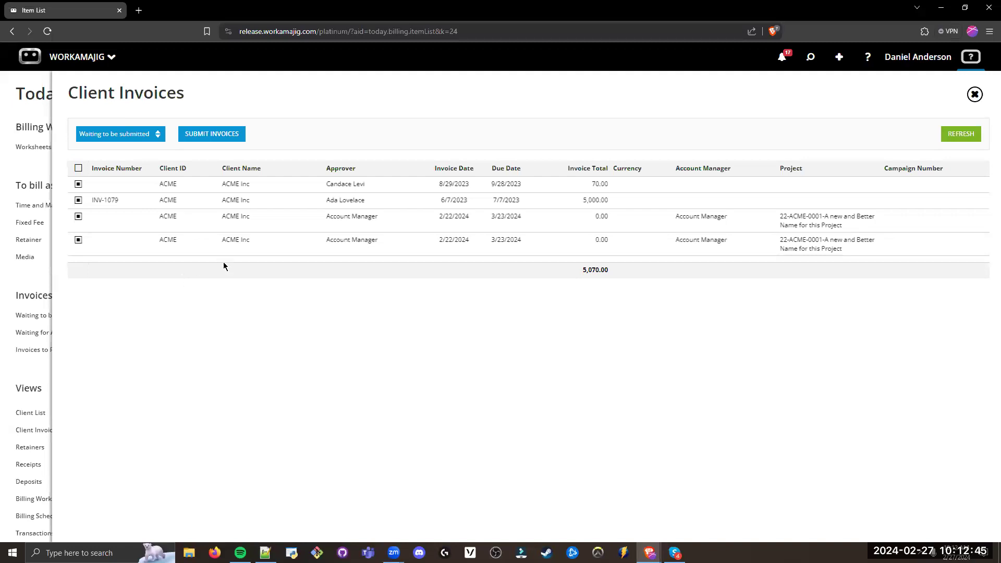
left_click(218, 136)
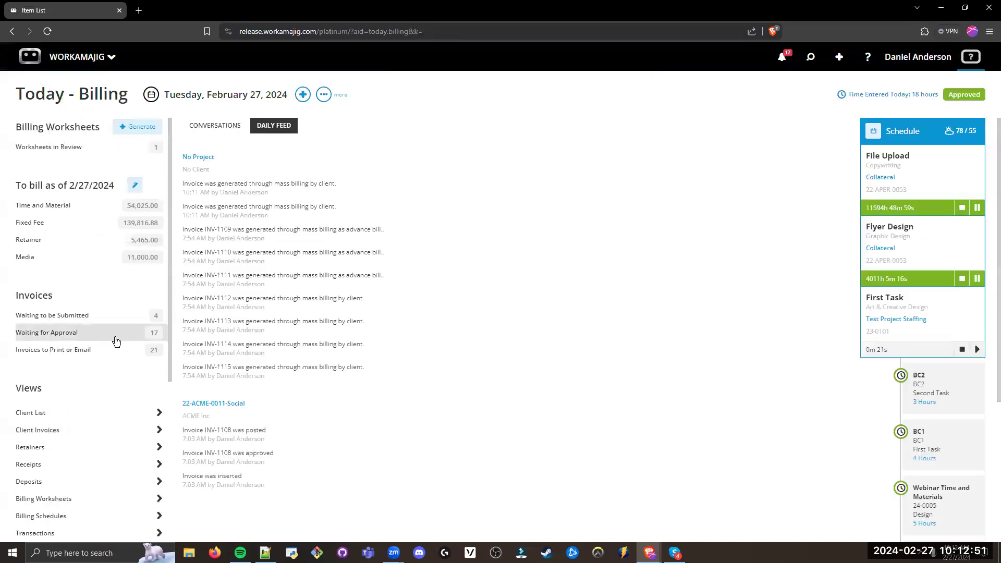
Step: Open the Waiting for Approval queue and select its first five invoices
left_click(56, 336)
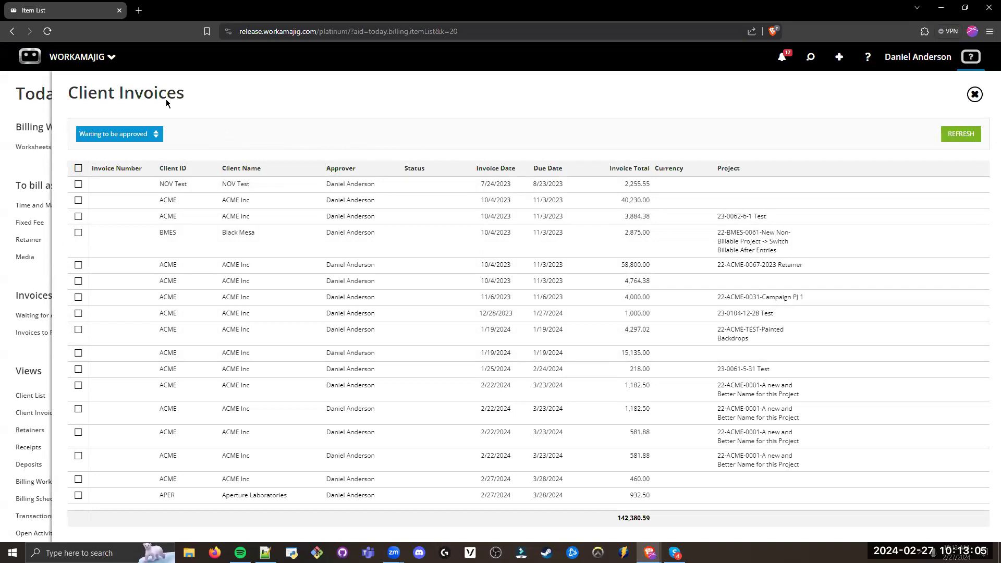
left_click(79, 184)
left_click(79, 200)
left_click(78, 217)
left_click(78, 233)
left_click(78, 265)
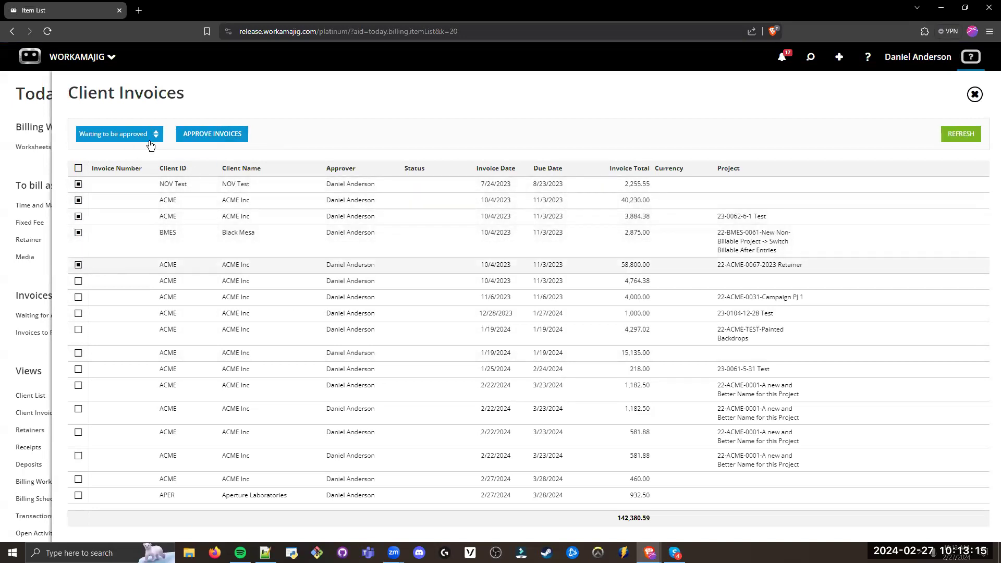
Step: Open the NOV Test invoice and inspect its editable details, including the posting date, without changing anything
left_click(330, 185)
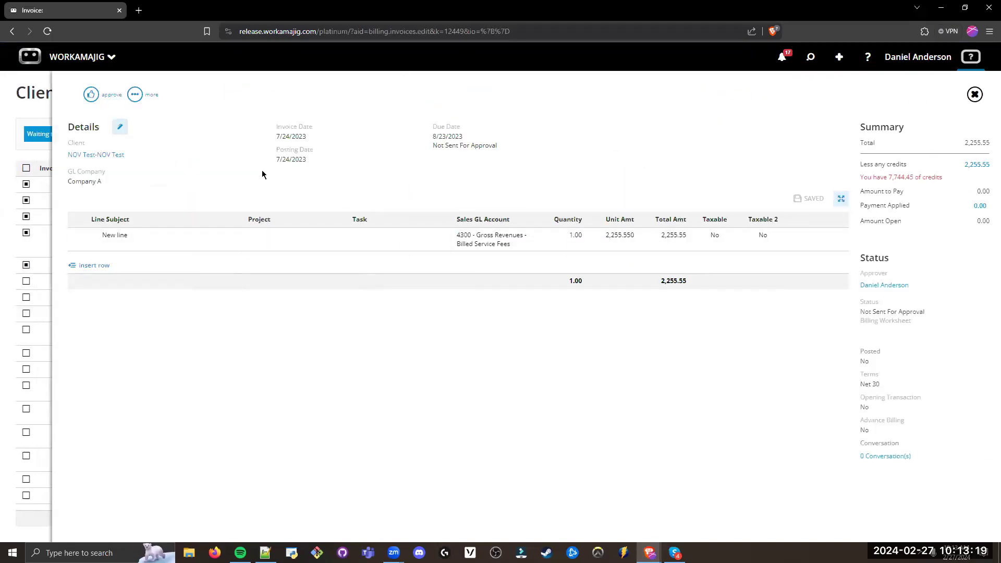
left_click(119, 127)
left_click(716, 240)
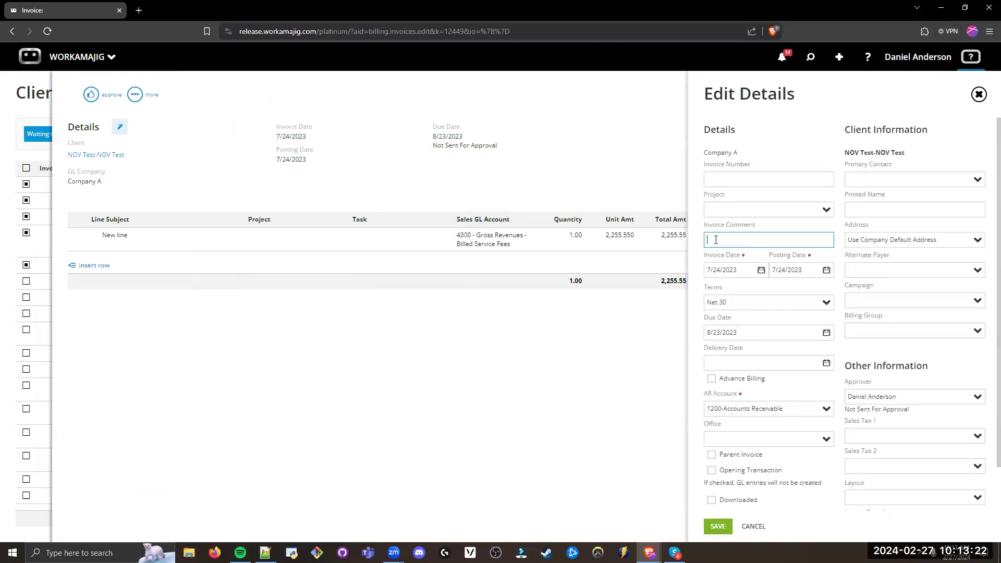
left_click(800, 270)
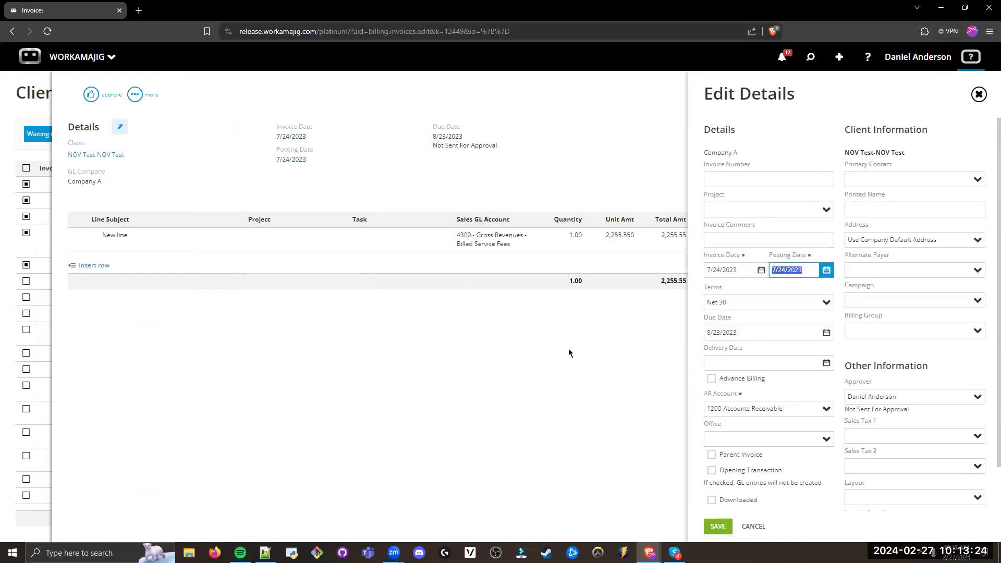
left_click(452, 330)
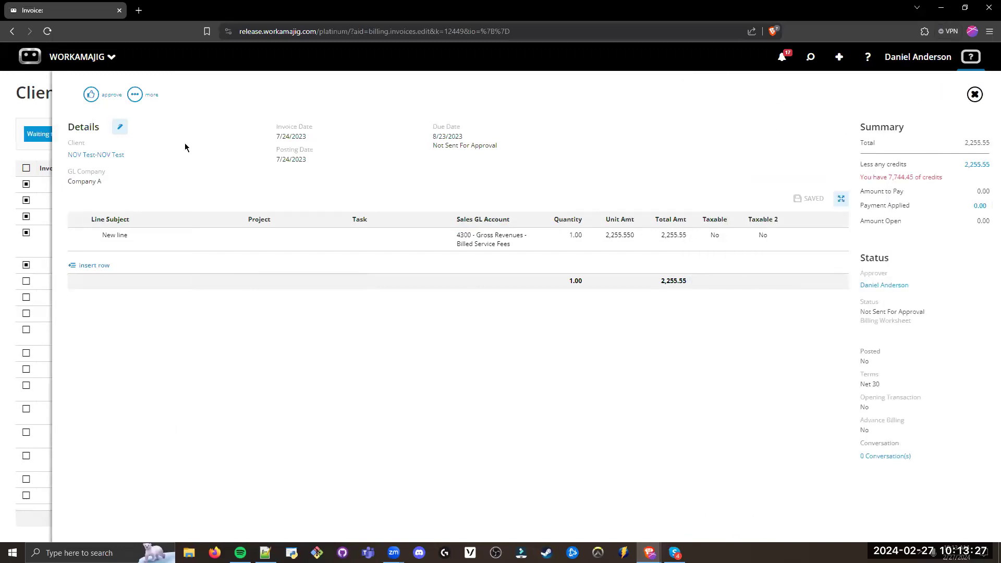
Step: Preview the printed version of the NOV Test invoice, and return to the list of invoices waiting to be approved
left_click(136, 94)
left_click(89, 188)
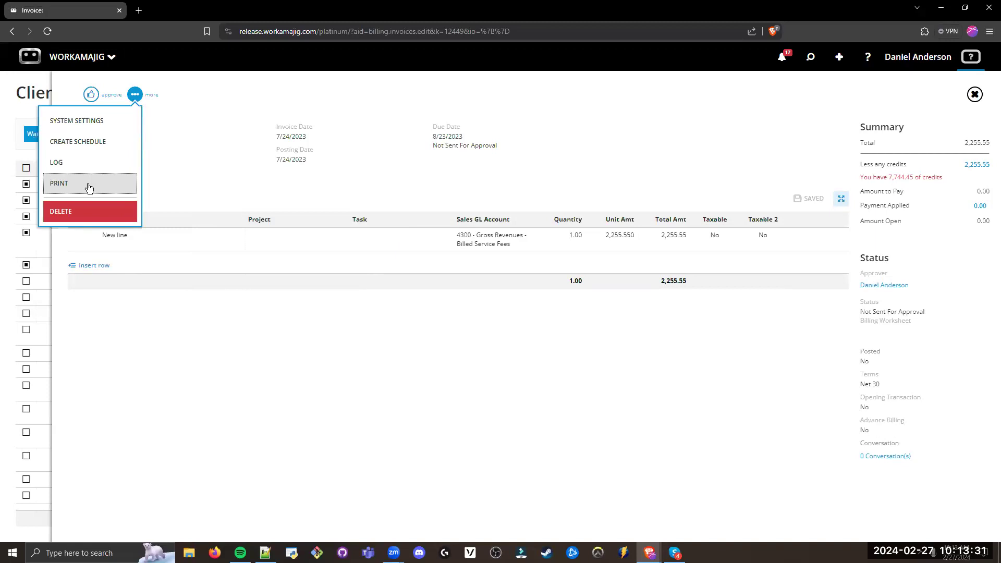
left_click(89, 188)
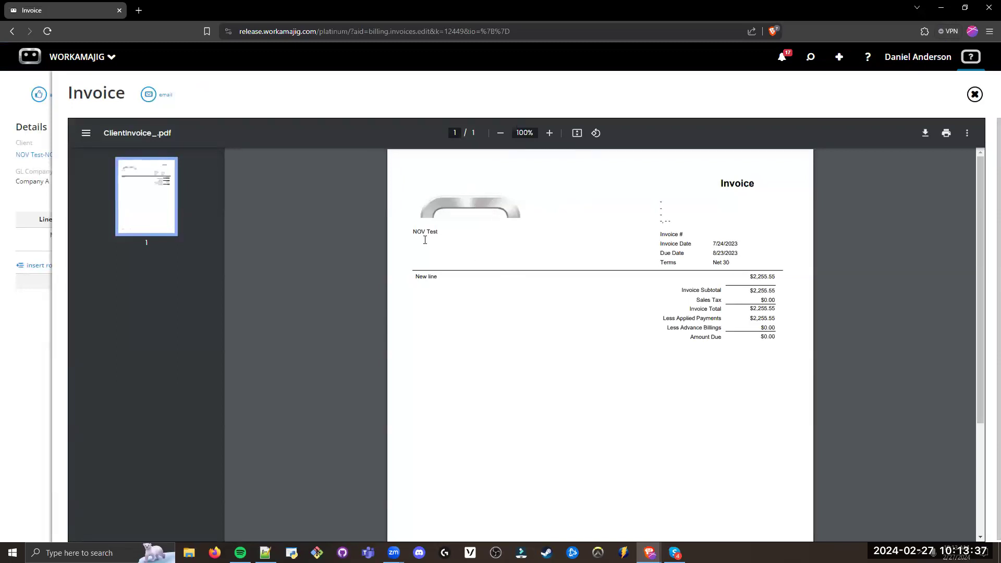
left_click(36, 320)
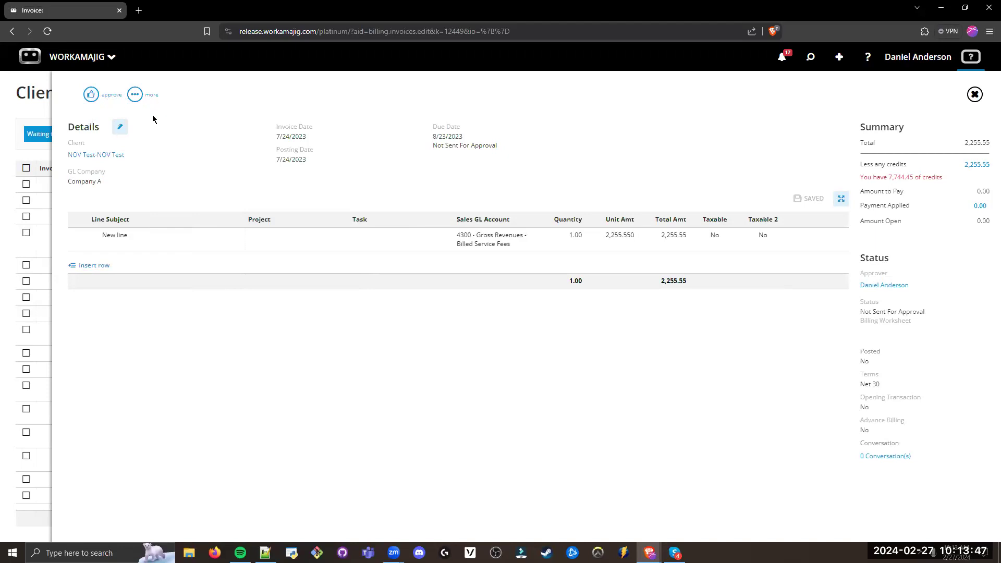
left_click(46, 112)
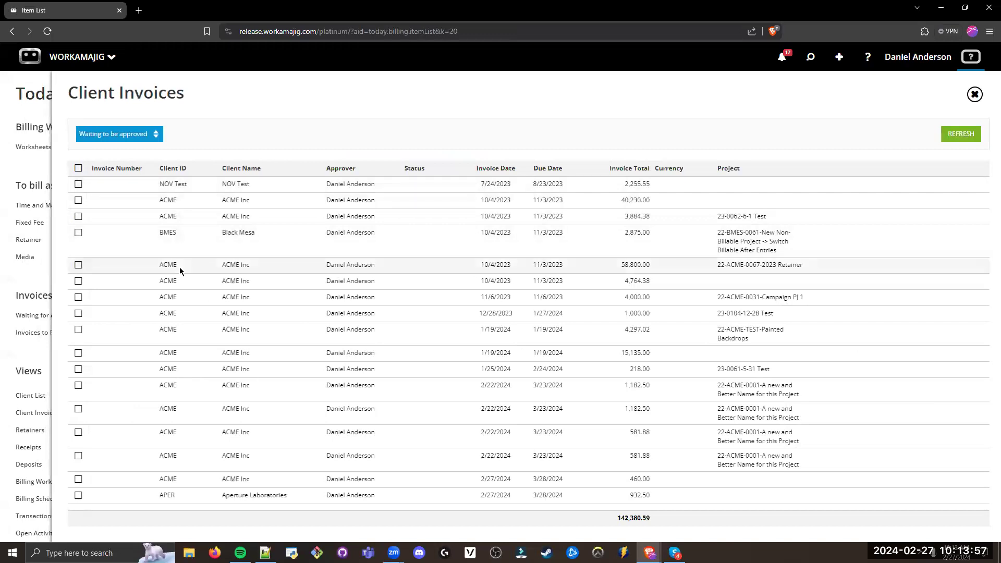
Step: Approve the first four listed invoices (NOV Test, two ACME Inc and Black Mesa) and return to Today - Billing
left_click(79, 184)
left_click(79, 200)
left_click(79, 216)
left_click(78, 232)
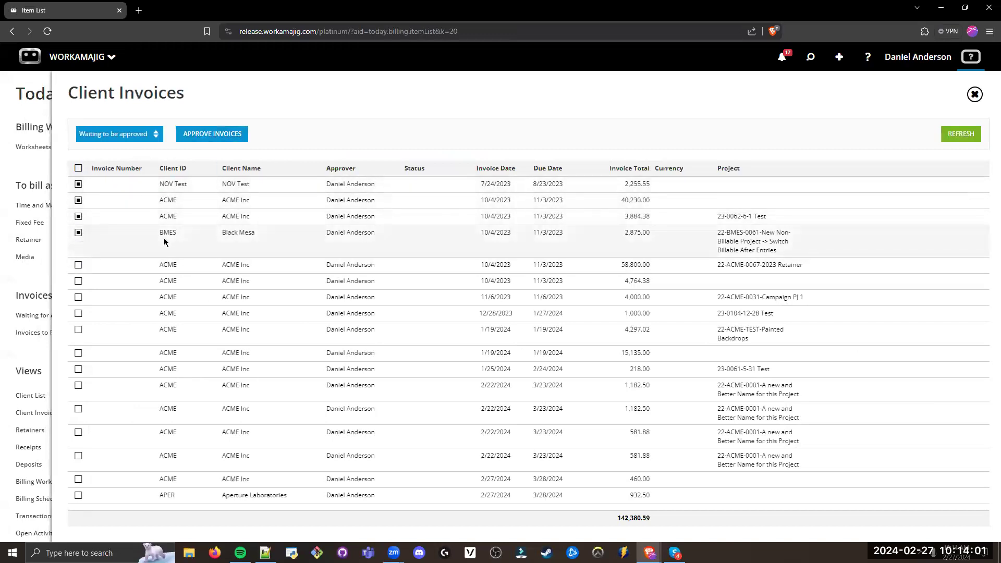
left_click(230, 134)
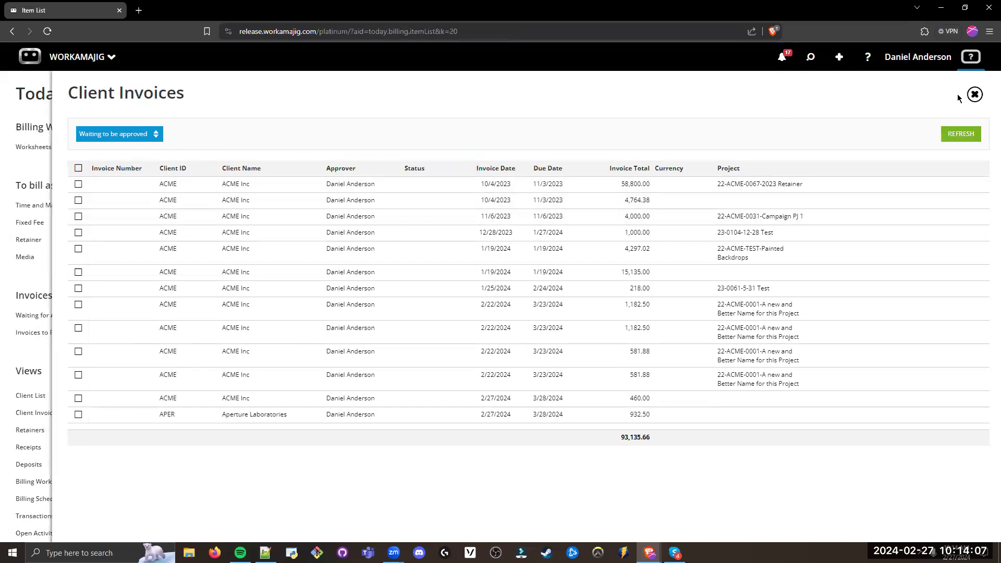
left_click(975, 95)
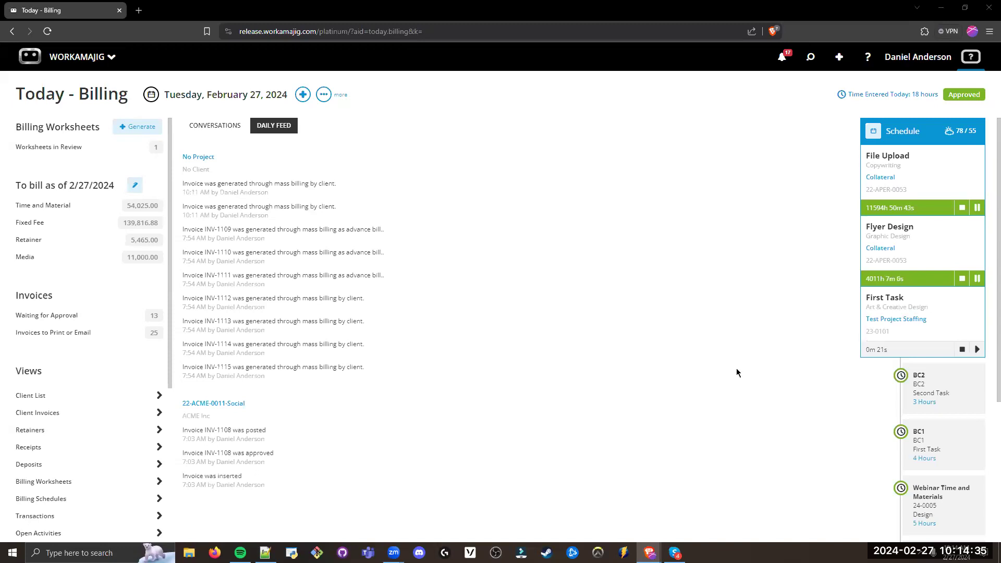
Step: Open the Invoices to Print or Email queue from the Invoices section
left_click_drag(65, 297, 6, 292)
left_click_drag(97, 332, 13, 335)
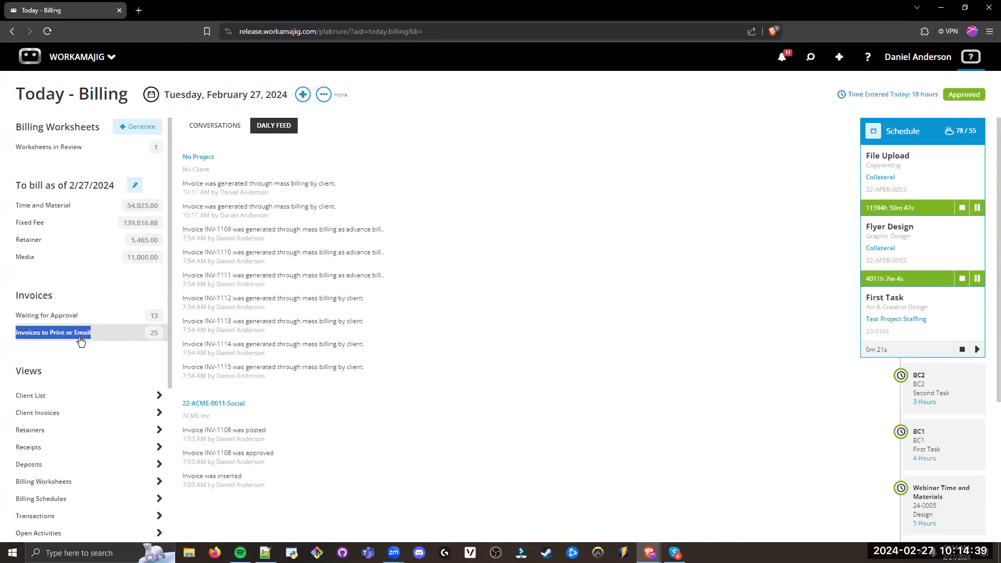
left_click(84, 339)
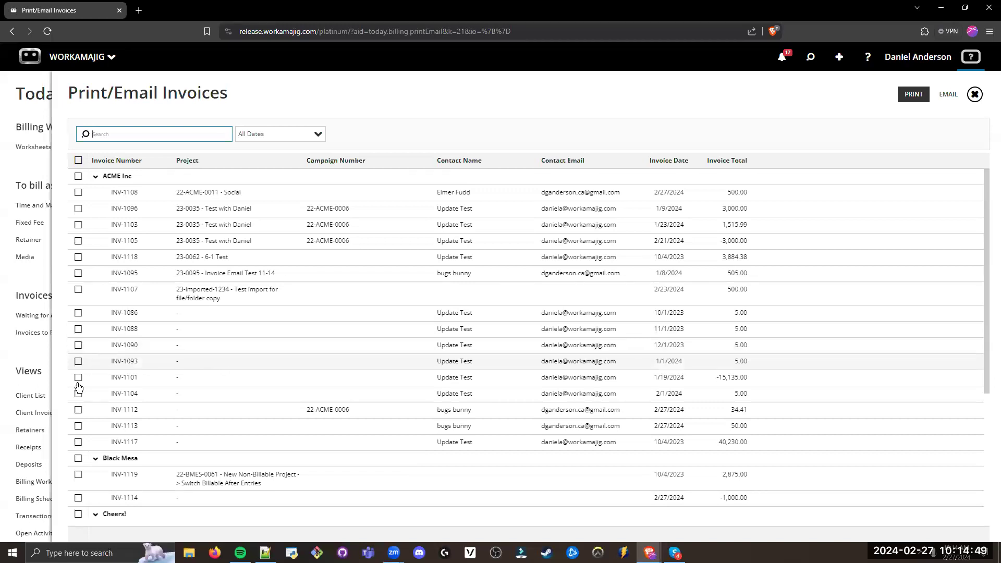
left_click(79, 442)
left_click(78, 426)
left_click(79, 410)
left_click(79, 393)
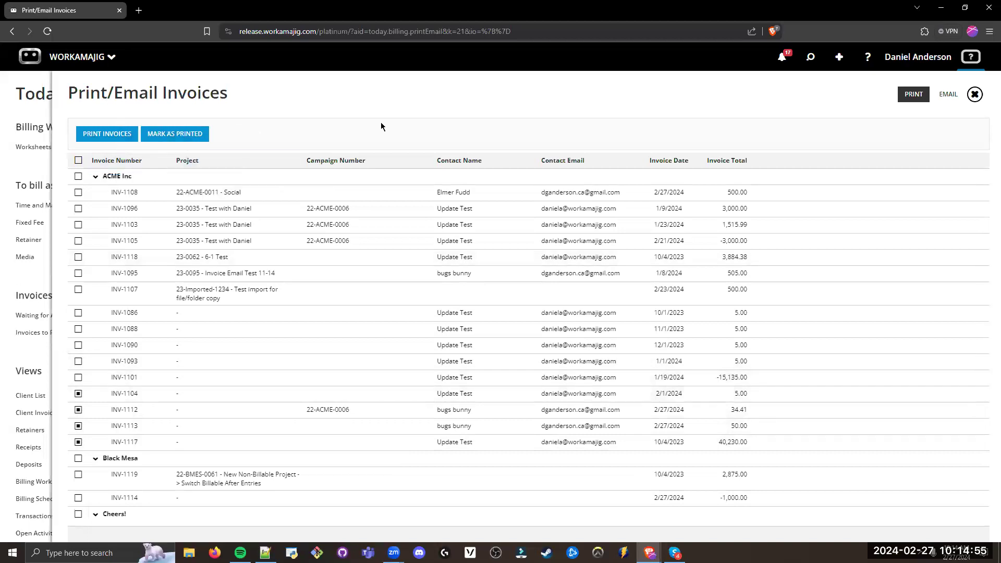
left_click(78, 394)
left_click(78, 409)
left_click(78, 426)
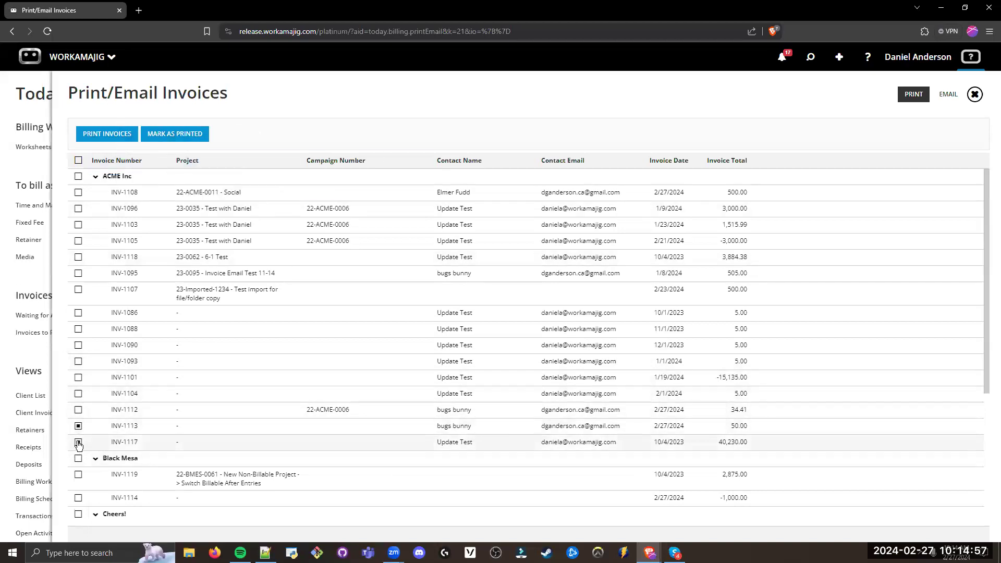
left_click(78, 441)
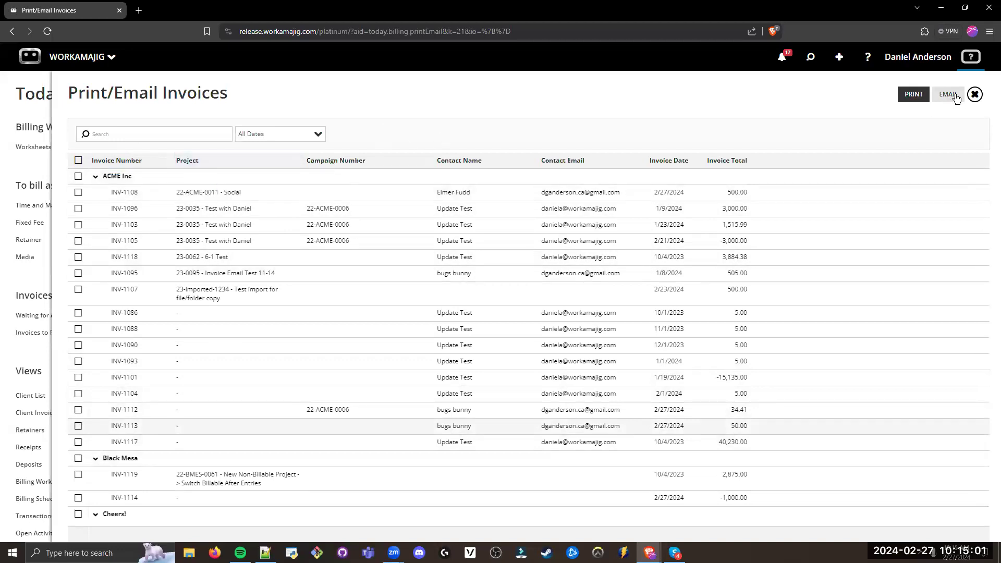
Step: Generate the combined printout of the first five ACME Inc invoices and return to the Print/Email Invoices list
left_click_drag(622, 193, 541, 194)
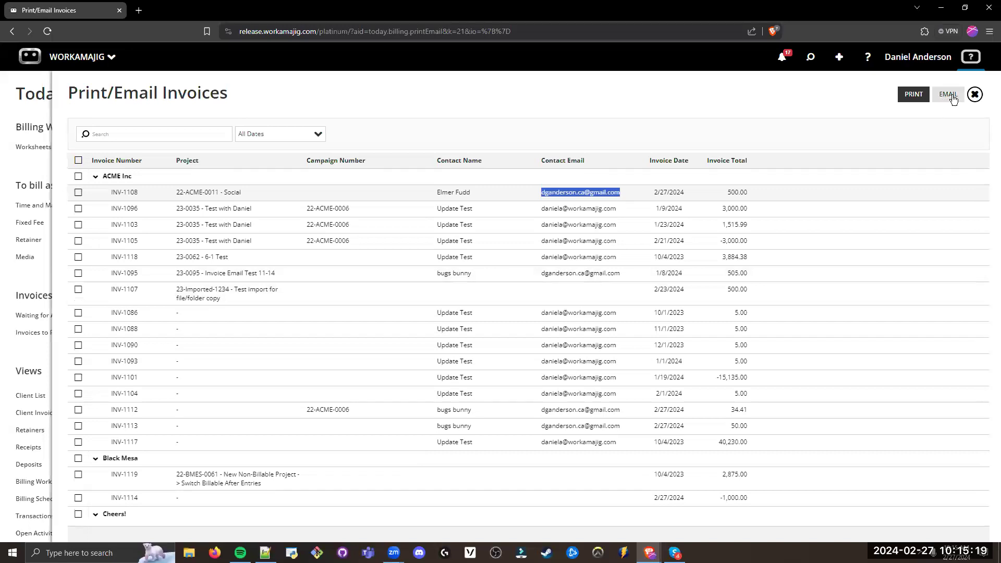
left_click(549, 113)
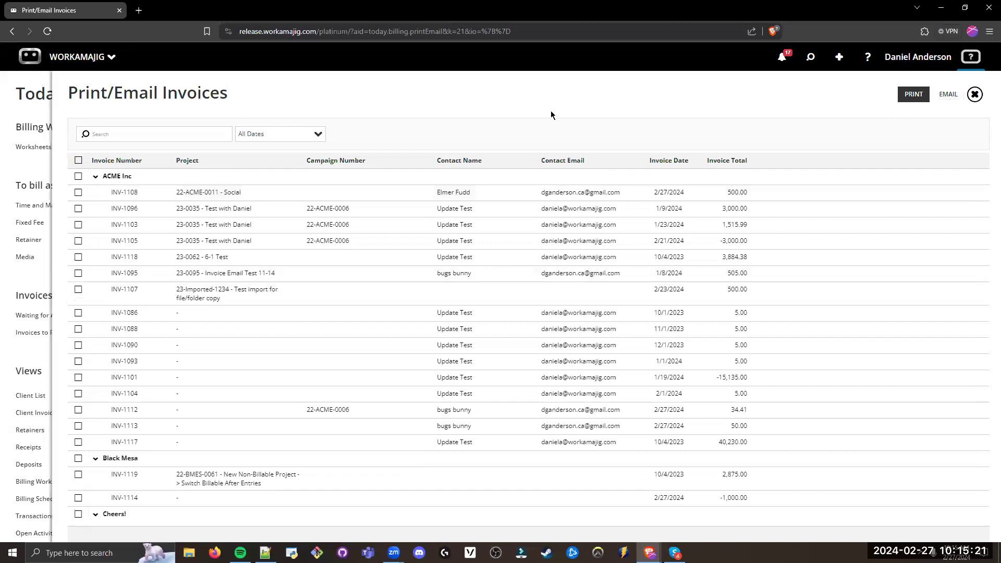
left_click(78, 192)
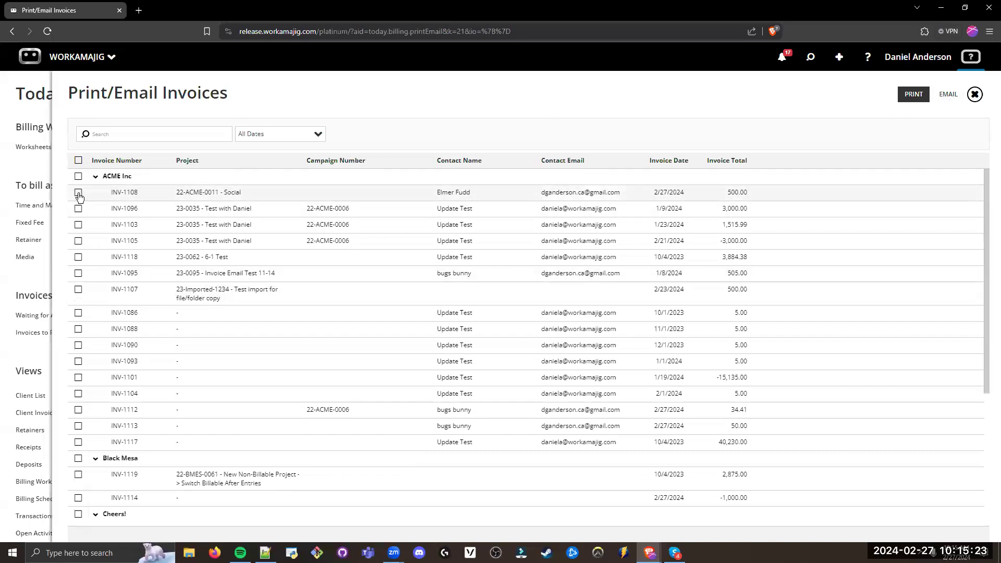
left_click(78, 209)
left_click(79, 225)
left_click(78, 257)
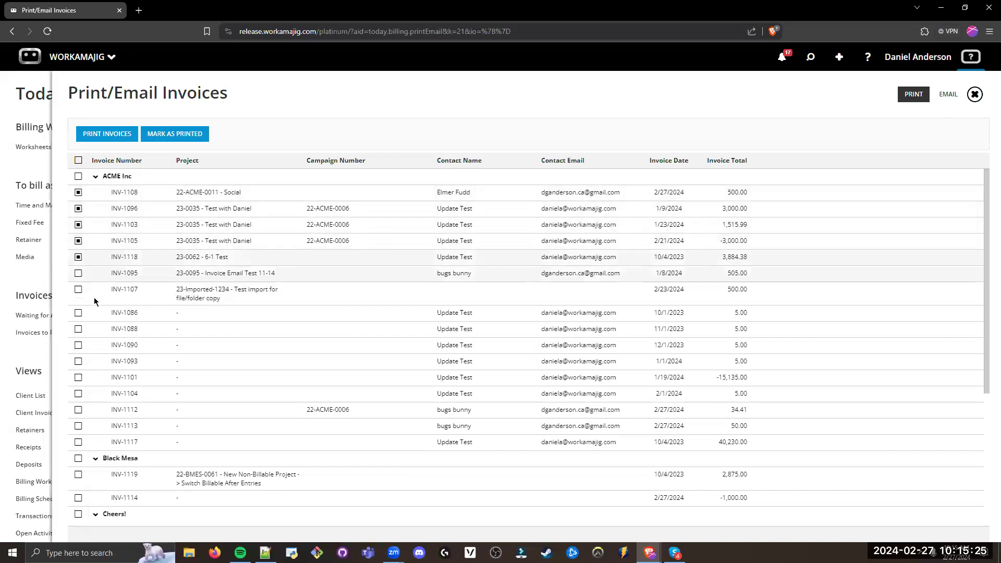
left_click(78, 241)
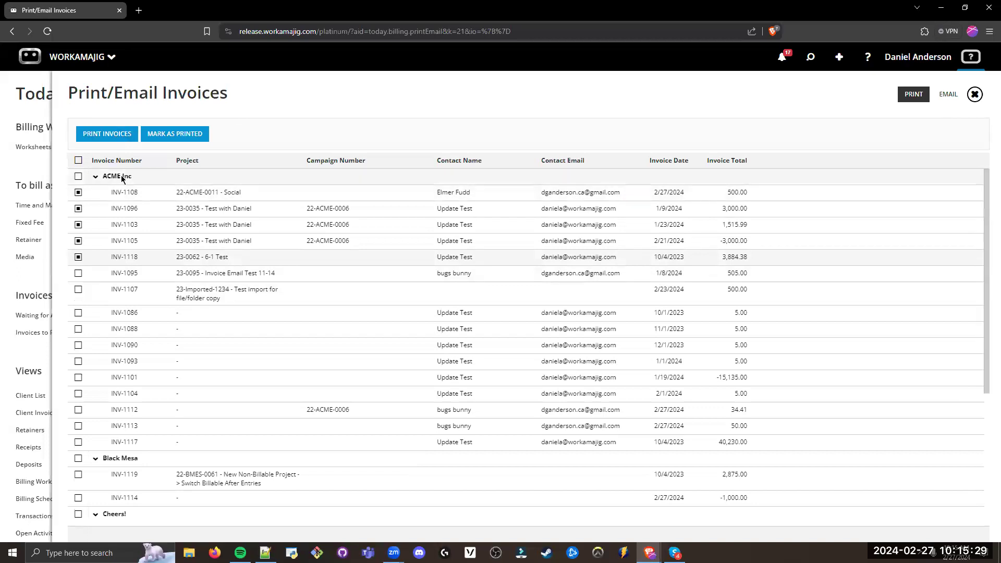
left_click(116, 136)
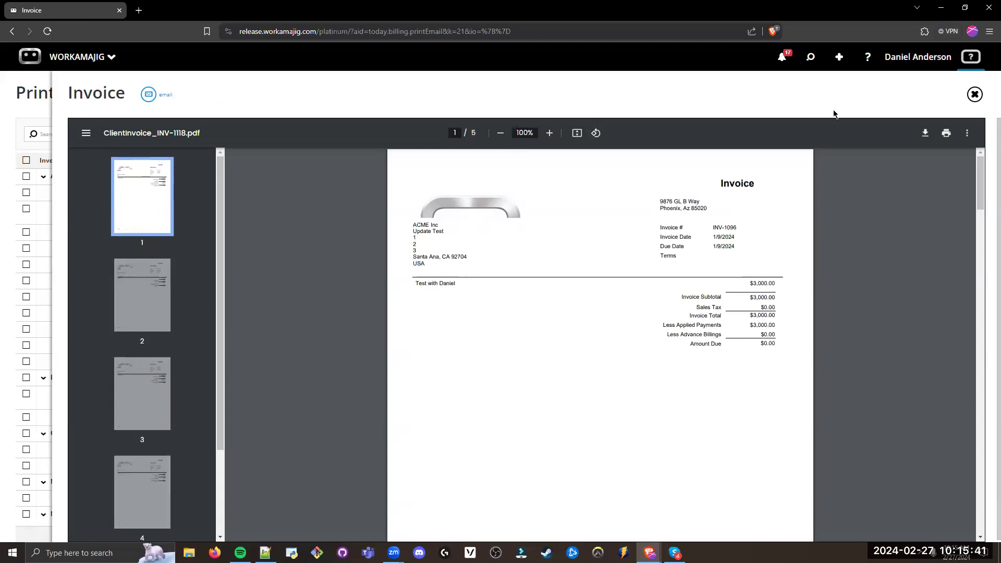
left_click(975, 94)
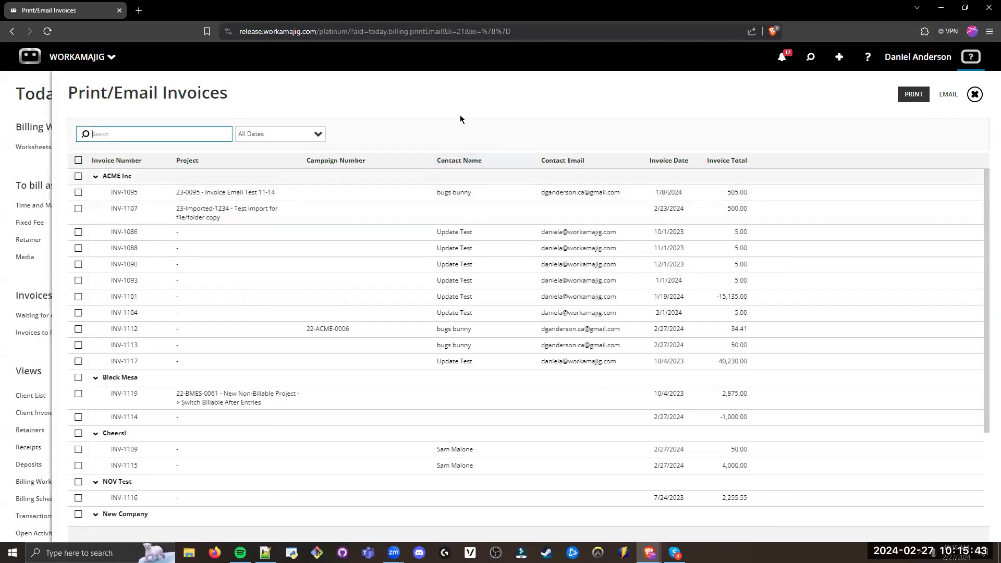
left_click(463, 90)
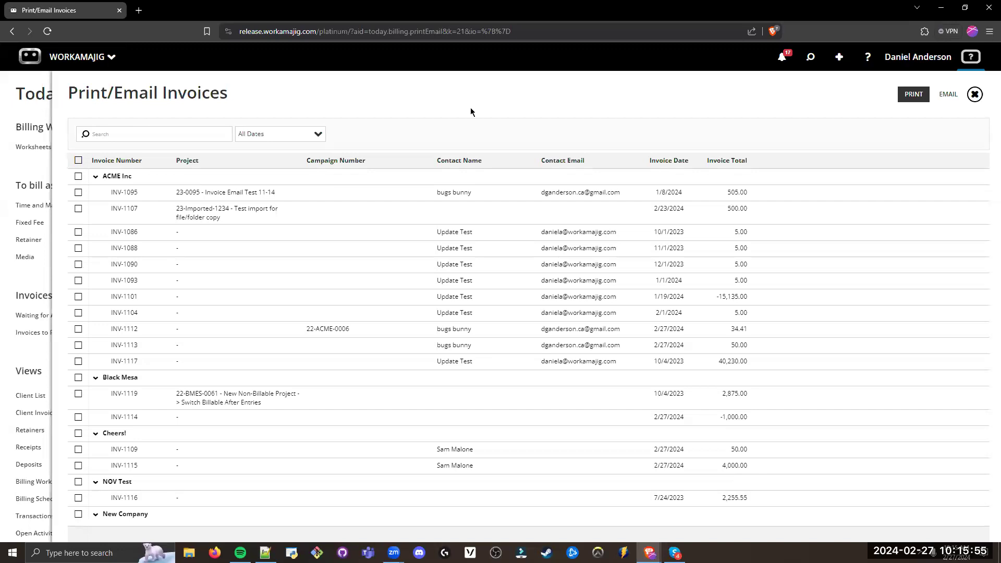
Step: Try toggling the Printed and Emailed flags of the Invoice Email Test 11-14 invoice, cancel the edit and return to Print/Email Invoices
left_click(298, 189)
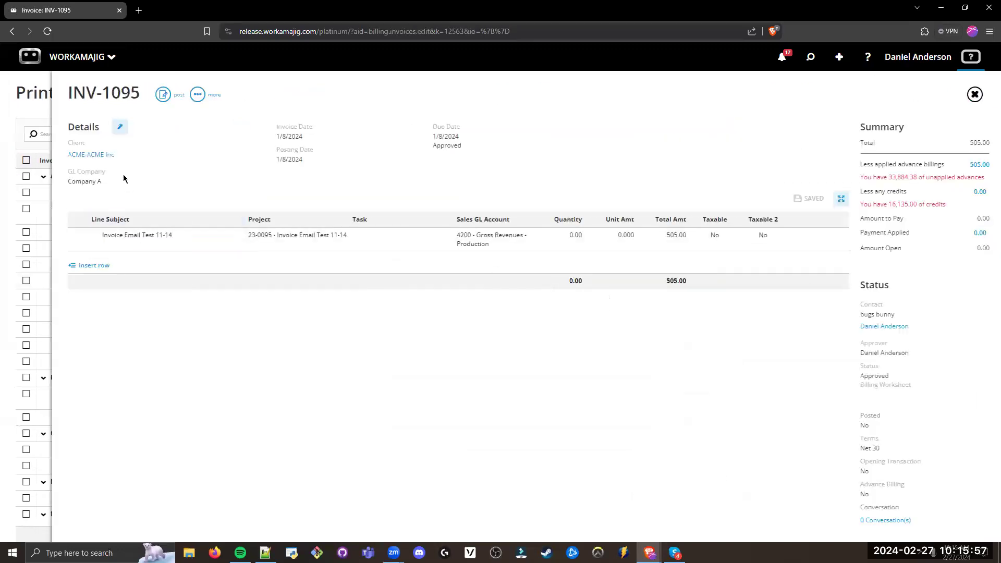
left_click(119, 127)
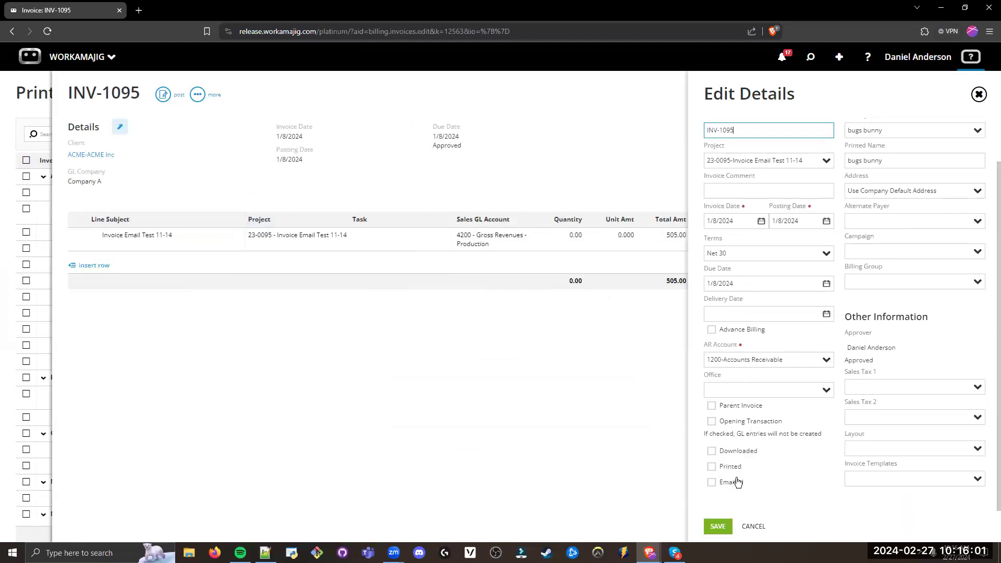
left_click(714, 467)
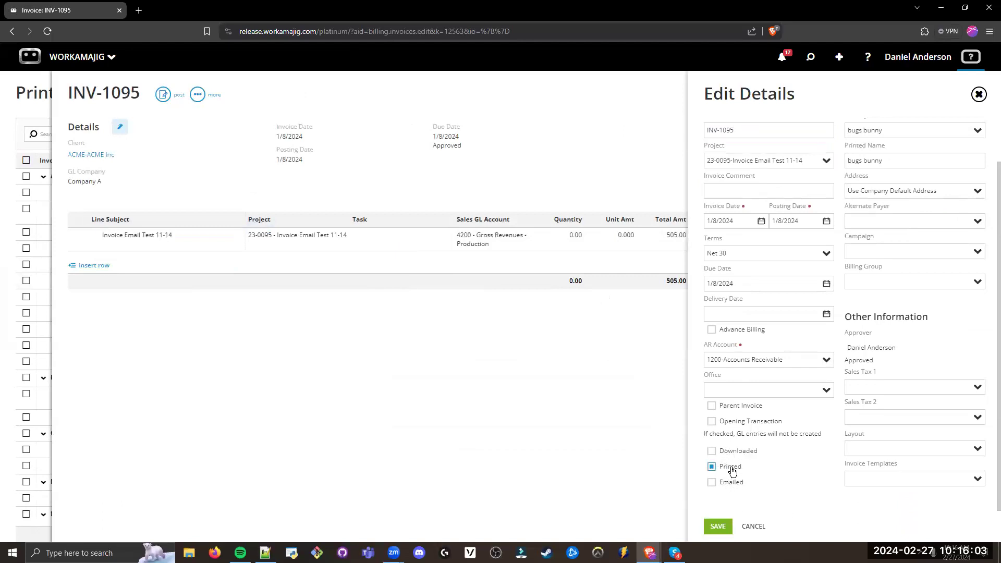
left_click(713, 483)
left_click(728, 485)
left_click(752, 526)
left_click(974, 94)
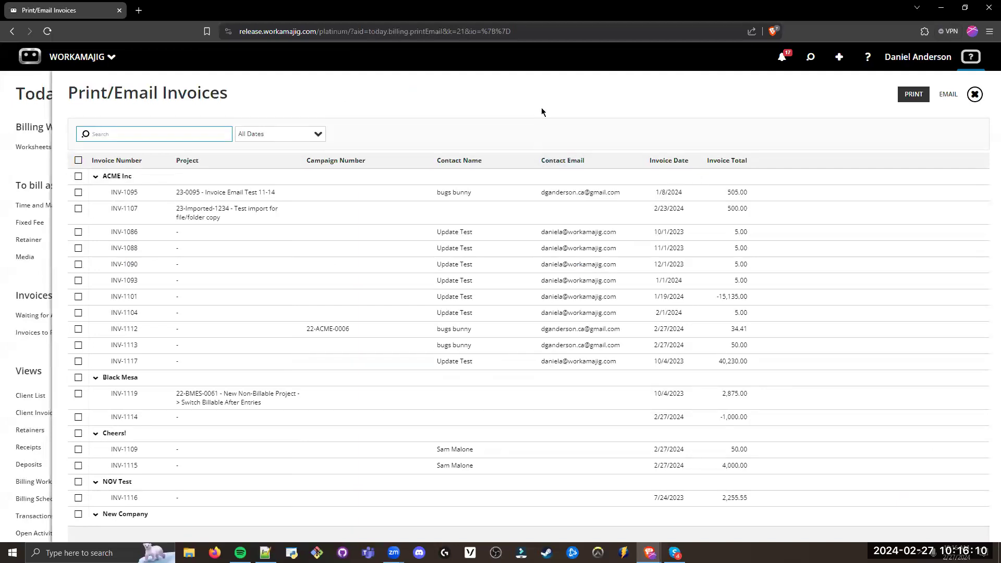
Step: Return to Today - Billing and open the Fixed Fee mass billing list
left_click(975, 93)
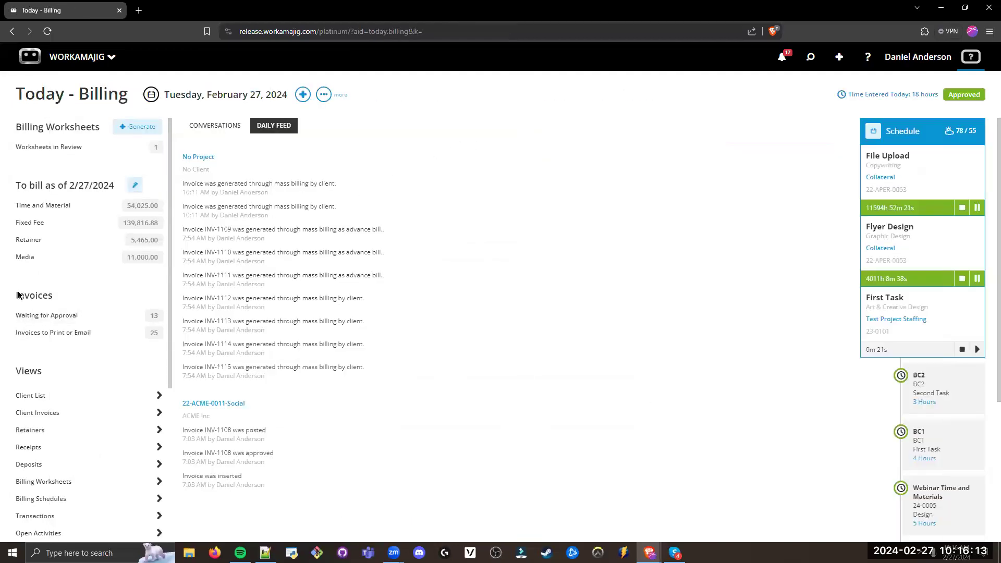
left_click_drag(61, 305, 10, 296)
left_click(38, 293)
triple_click(70, 223)
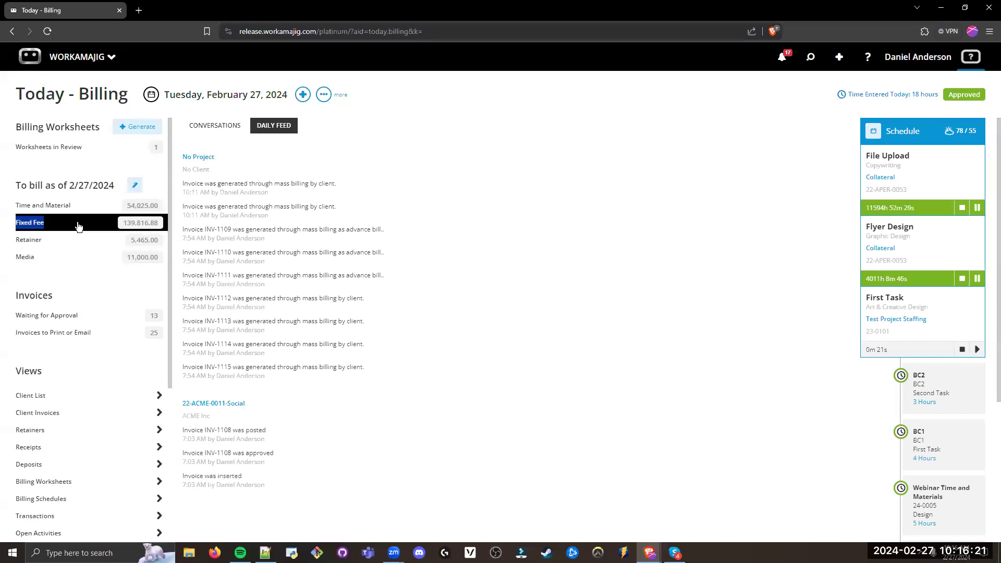
left_click(78, 226)
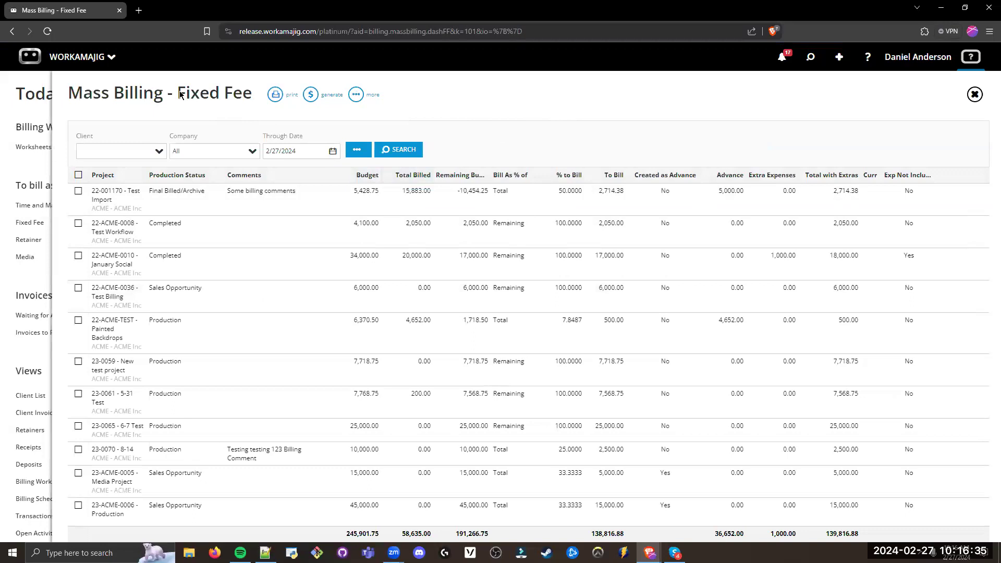
left_click_drag(177, 94, 253, 95)
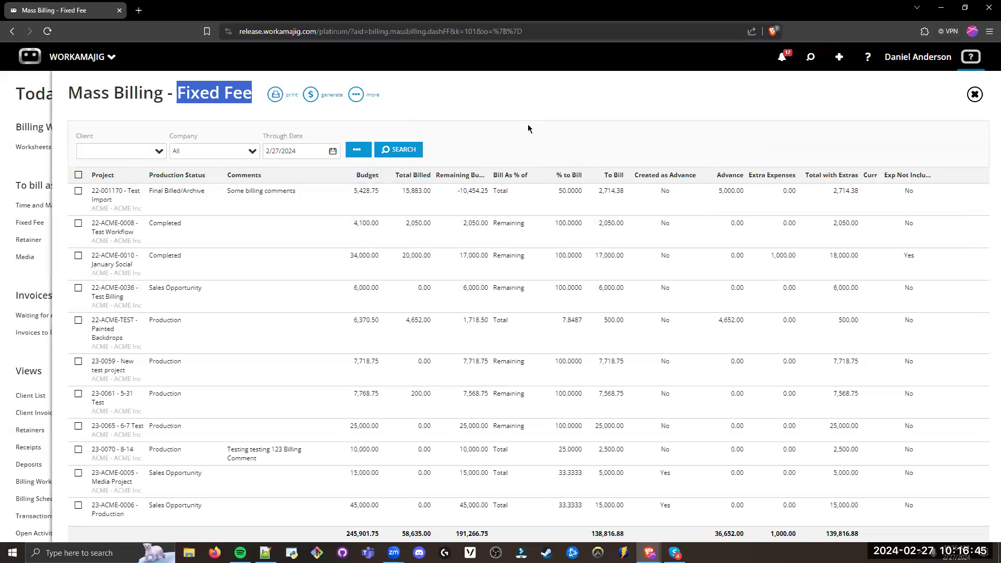
Step: View the Bill As % of choices for project 22-001170 - Test Import and leave the row without changing them
left_click(386, 201)
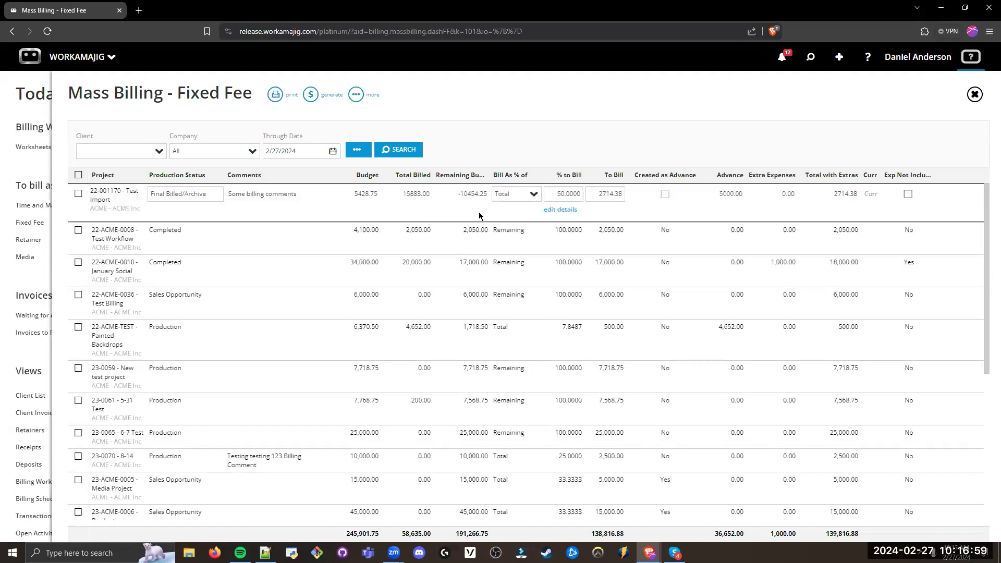
left_click(520, 192)
left_click(533, 193)
left_click(537, 193)
left_click(533, 195)
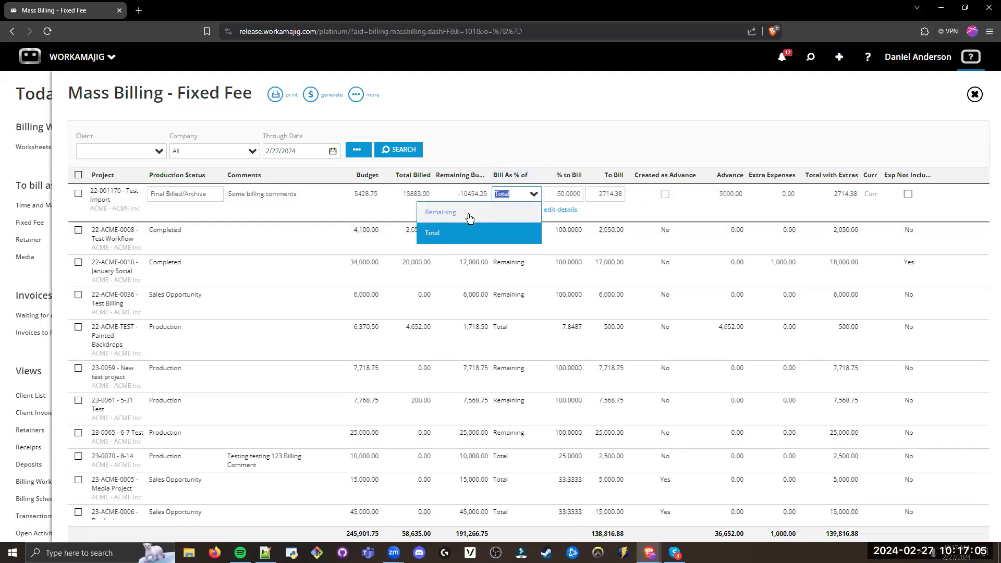
left_click(589, 146)
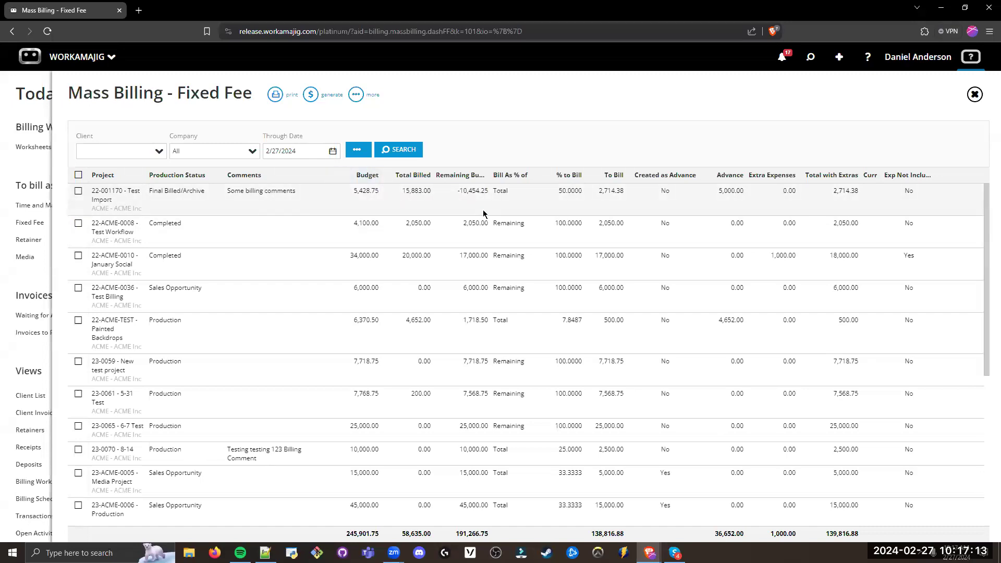
Step: Set the % to Bill of project 22-001170 - Test Import to 25
left_click(570, 196)
double_click(558, 194)
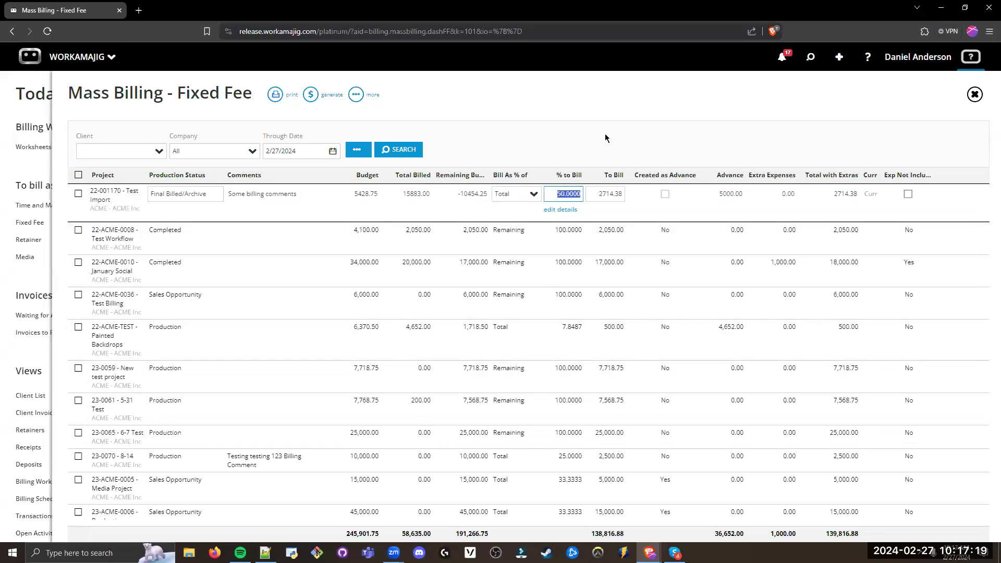
type("25")
key("Return")
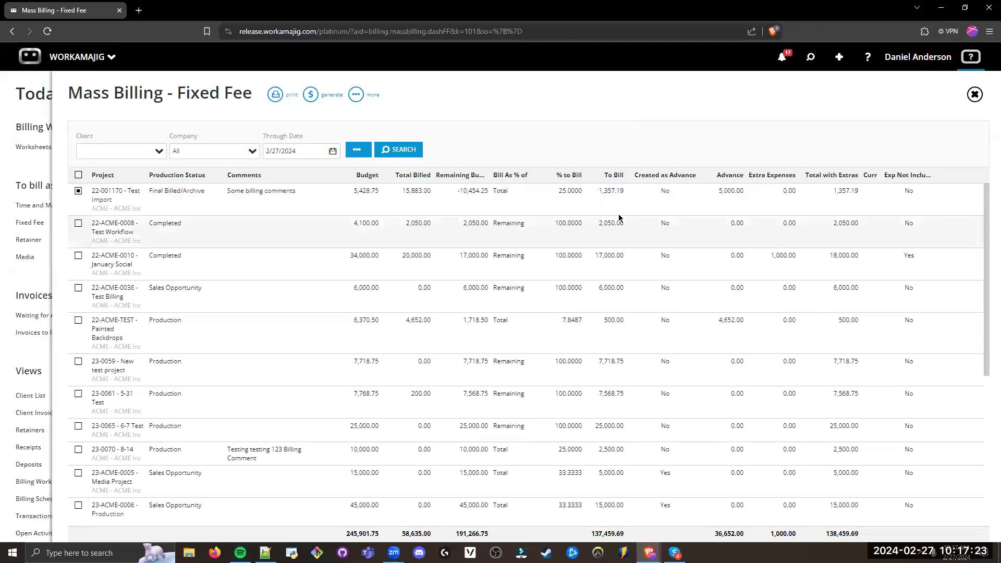
Step: Set the To Bill amount of project 22-001170 - Test Import to 1200
left_click(561, 196)
key("Tab")
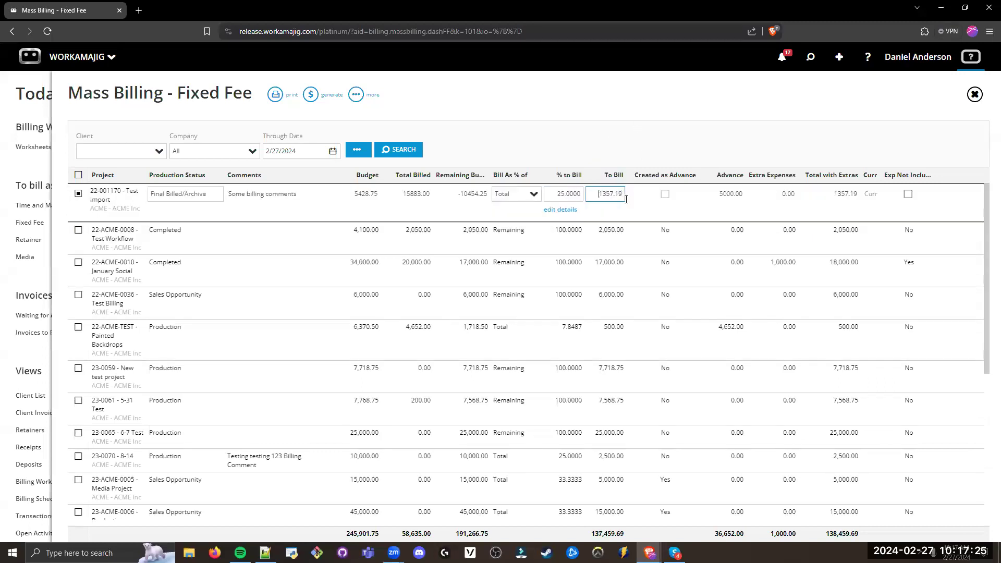
type("1200")
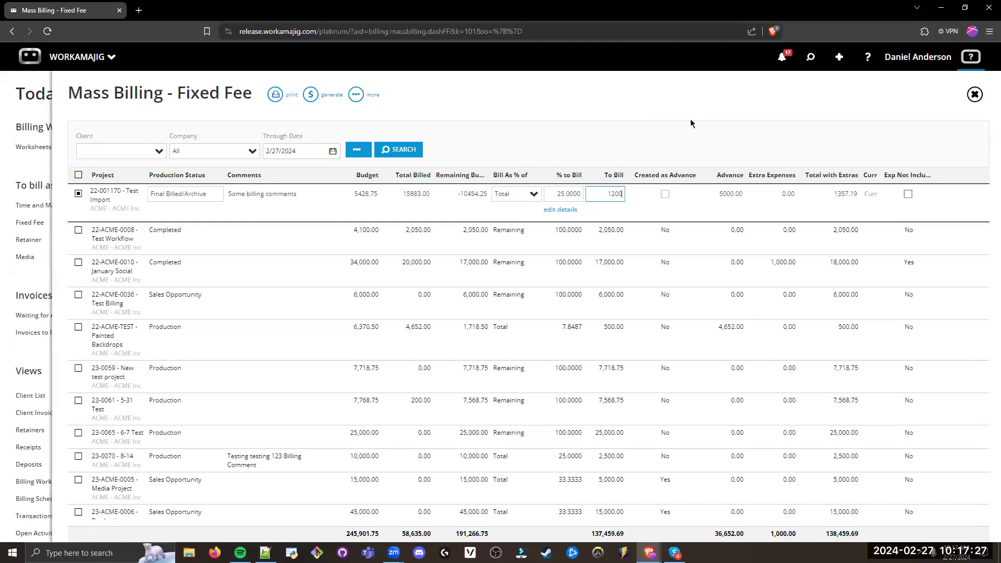
key("Return")
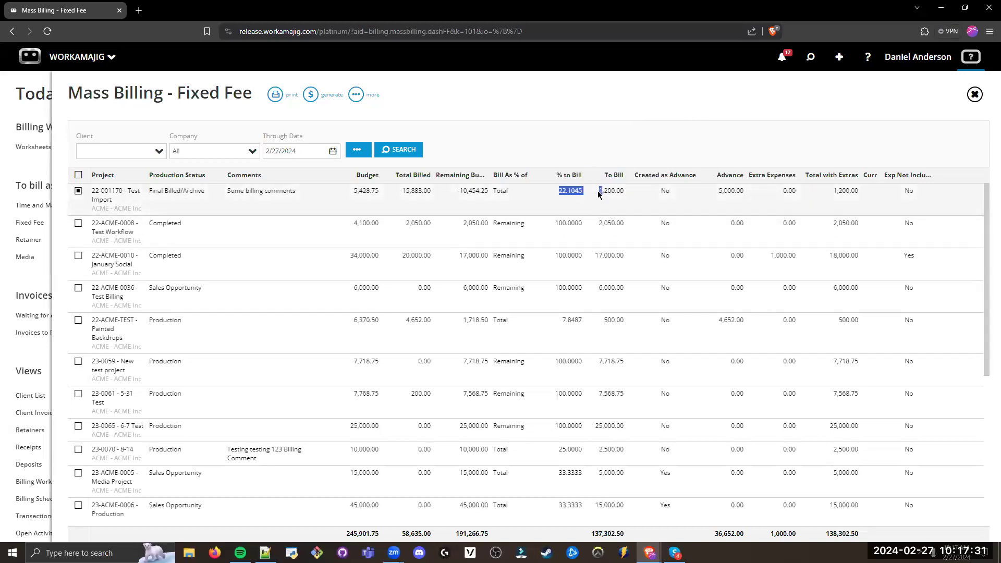
left_click(628, 133)
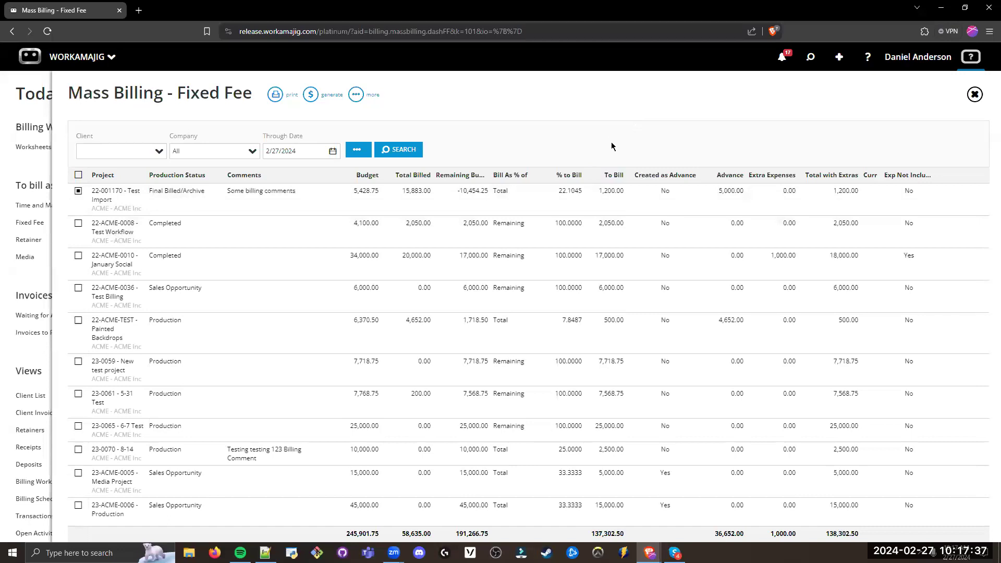
Step: Check the Advance amount of project 22-001170 - Test Import and deselect the project
left_click_drag(772, 192, 707, 192)
left_click(687, 145)
left_click(729, 191)
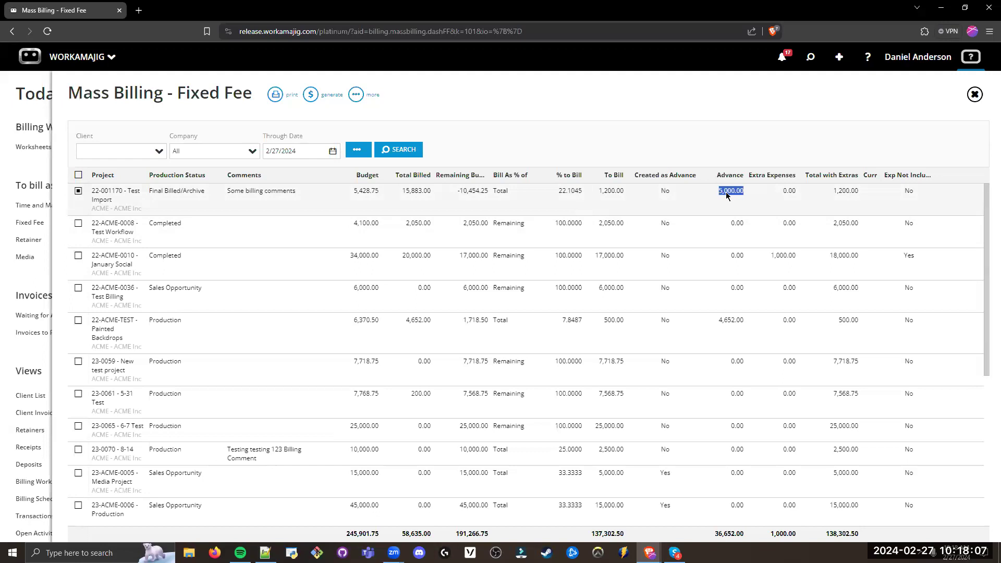
left_click(705, 152)
left_click(78, 191)
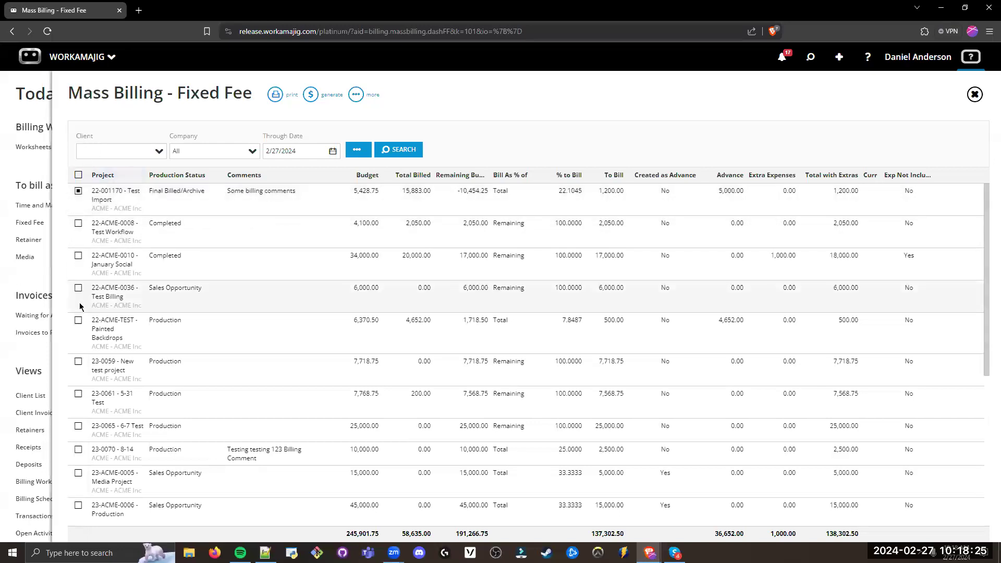
left_click(78, 193)
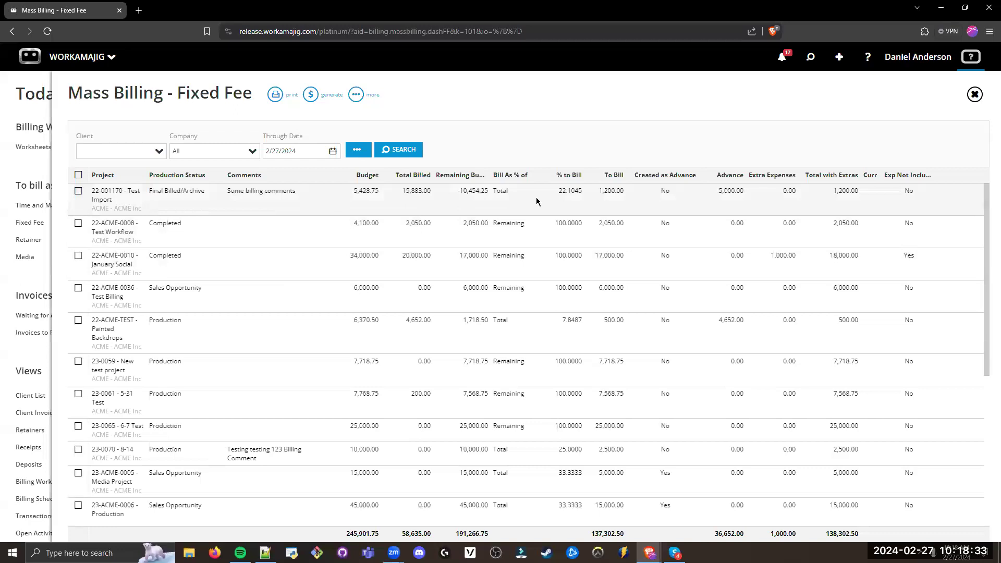
Step: Try flagging project 22-001170 - Test Import as Created as Advance, and clear the flag again
left_click(472, 195)
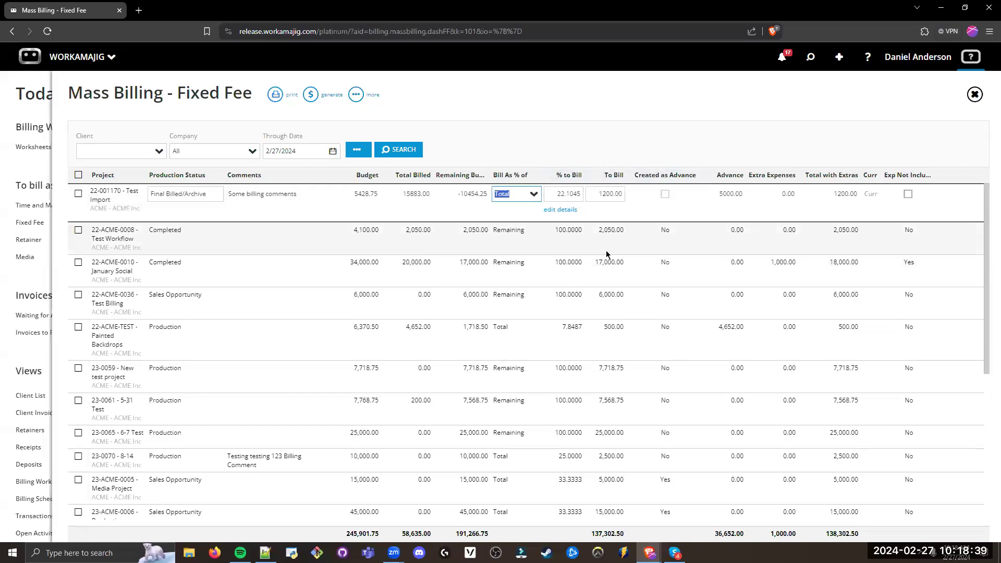
left_click(593, 195)
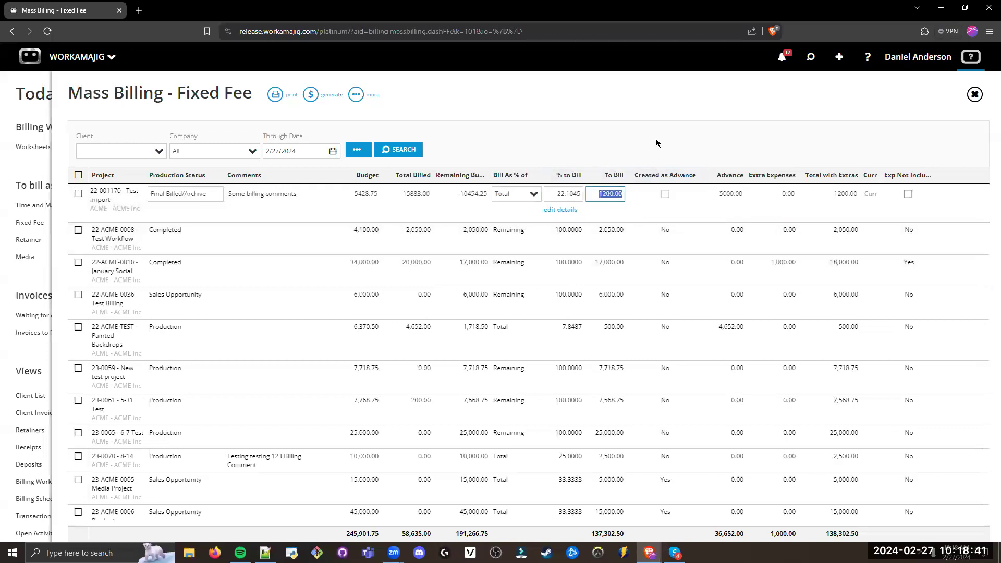
left_click(666, 194)
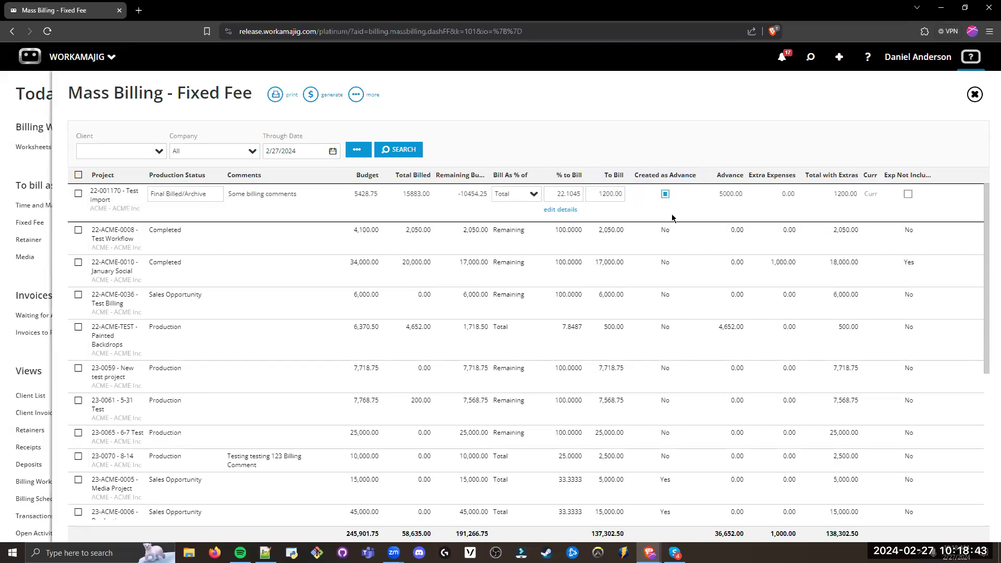
left_click(665, 203)
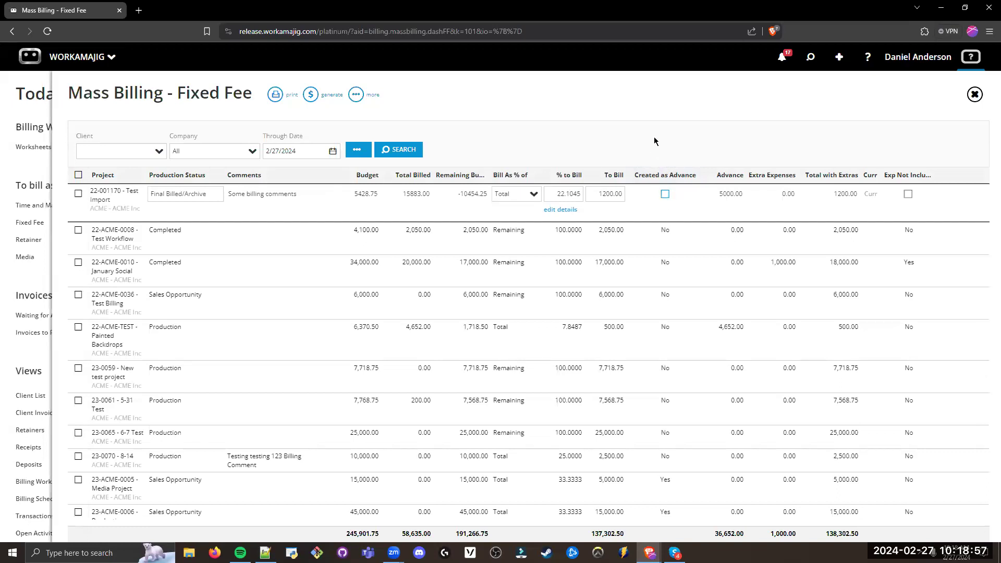
Step: Select projects 22-001170 - Test Import, 22-ACME-0008 - Test Workflow and 22-ACME-0010 - January Social, and open their invoice generation options
left_click(78, 191)
left_click(78, 224)
left_click(79, 255)
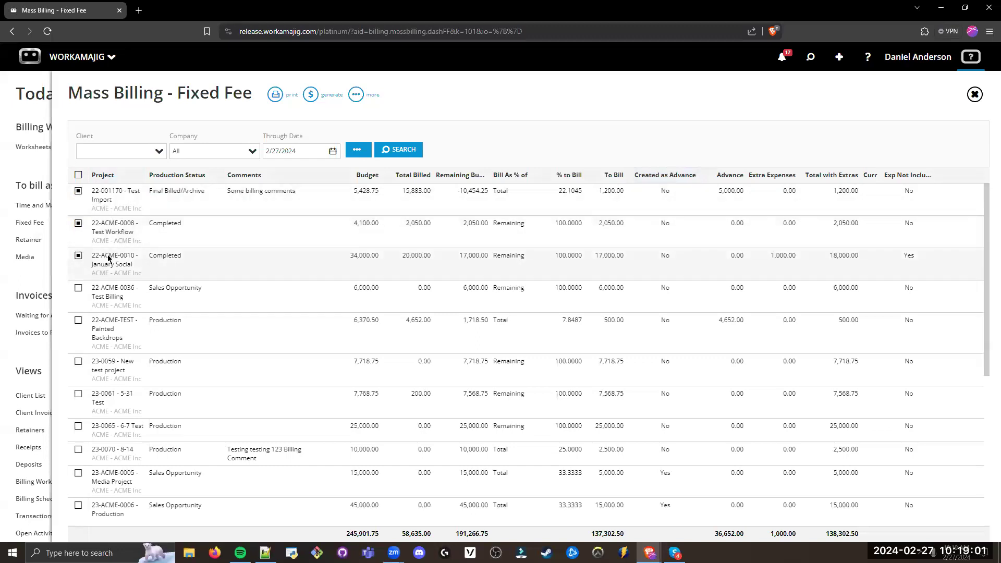
left_click(320, 97)
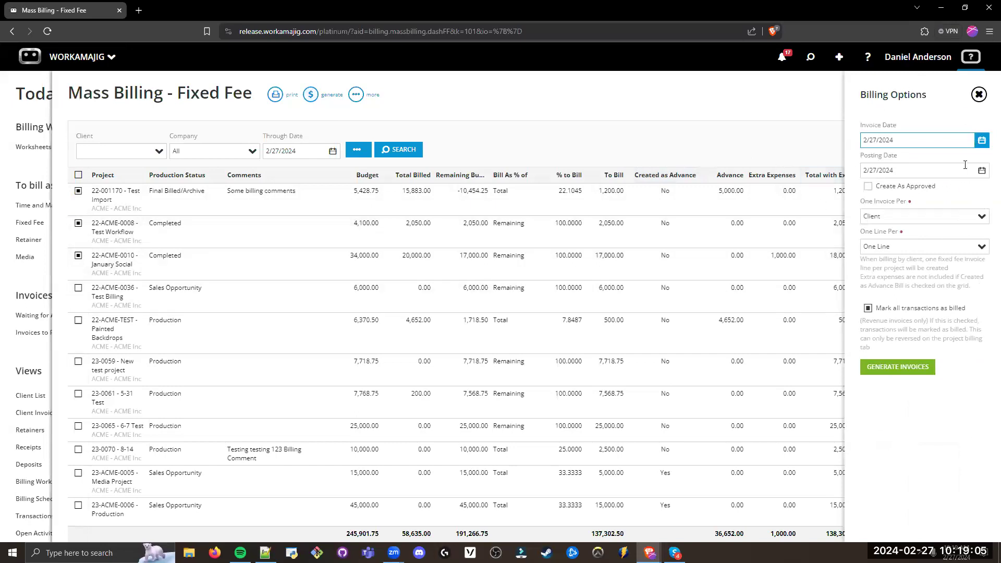
Step: Set One Line Per to Service/Item in the billing options for the selected fixed fee projects
left_click(895, 199)
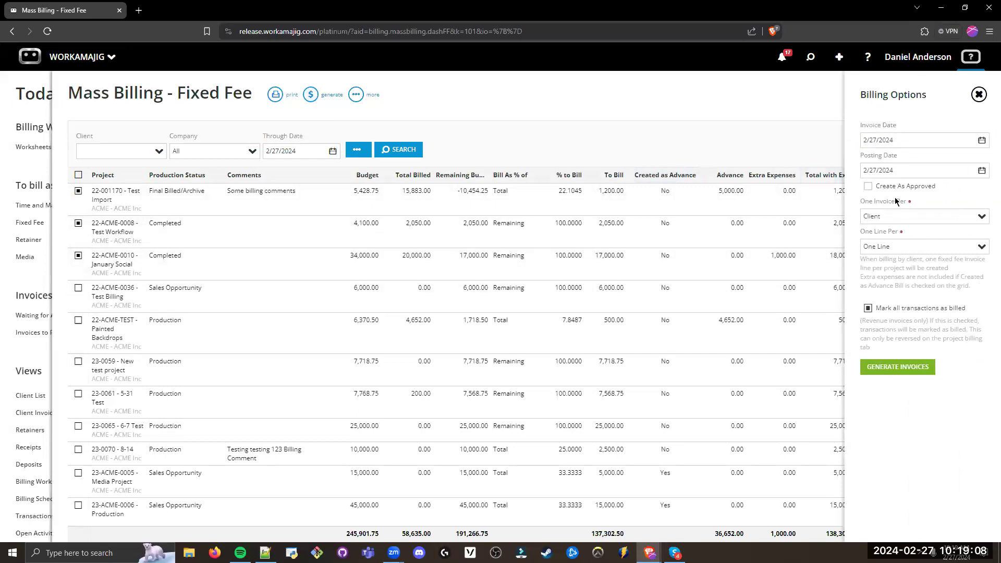
left_click(924, 248)
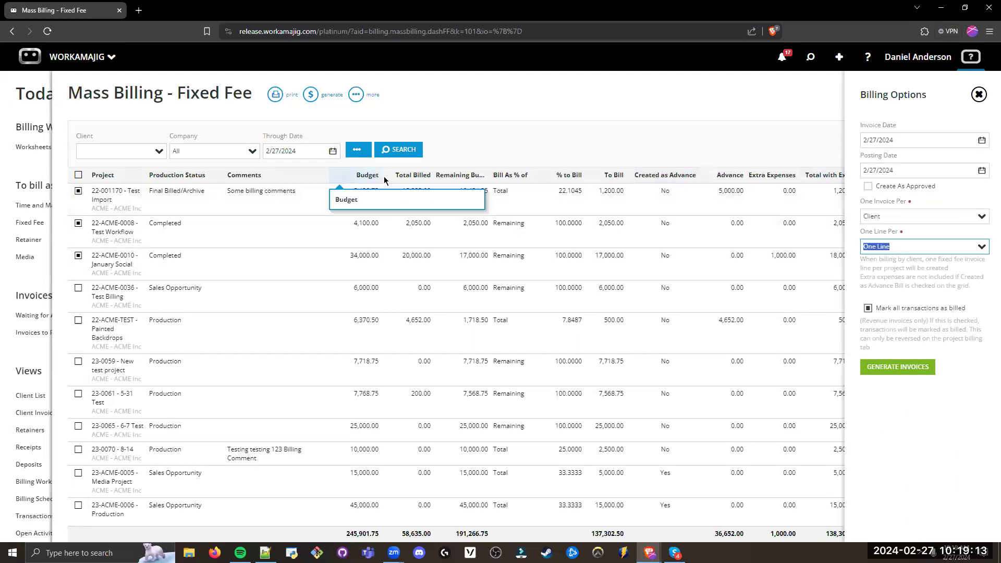
left_click(982, 246)
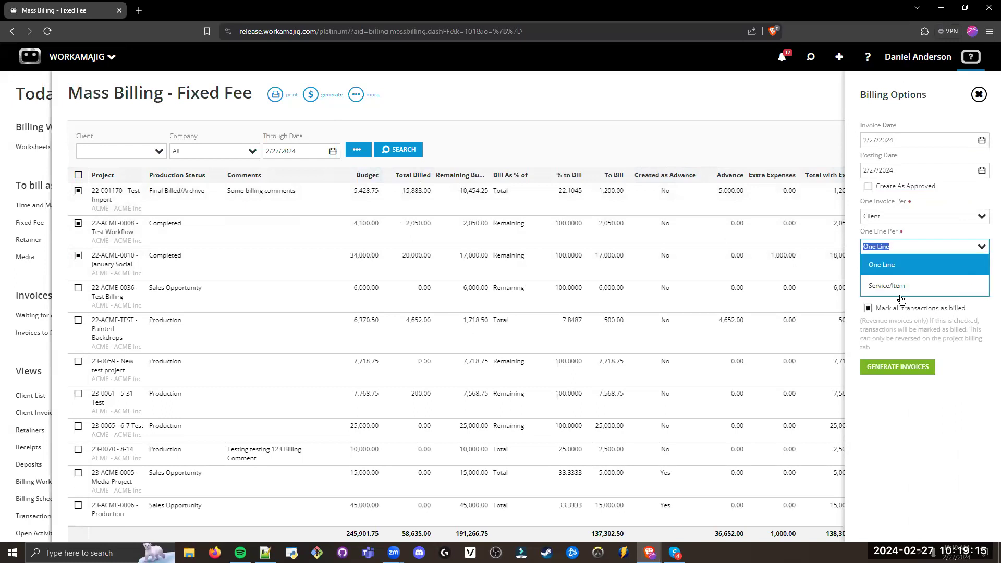
left_click(896, 286)
left_click(897, 272)
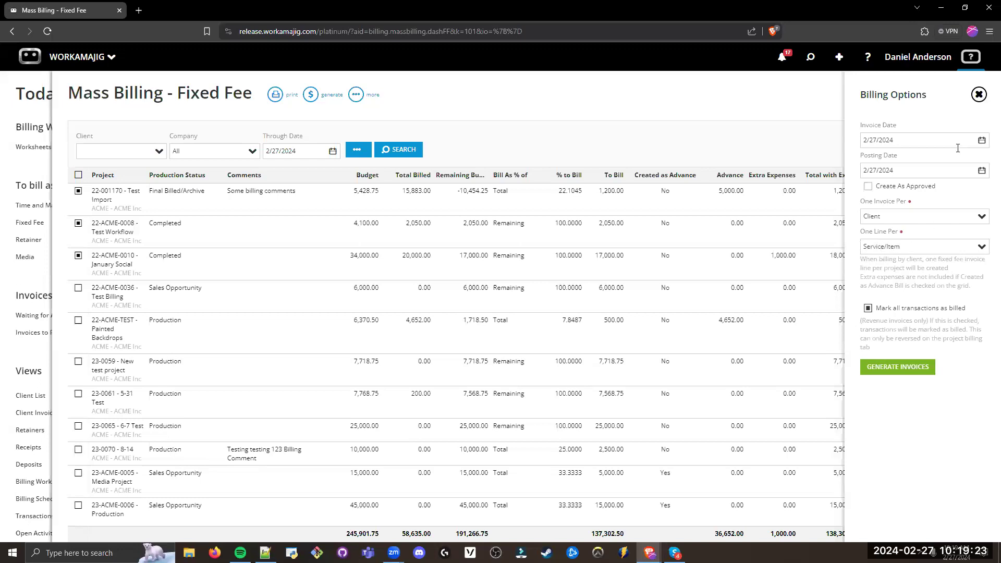
Step: Leave the Fixed Fee mass billing without generating invoices, and return to the Billing Worksheets section of Today - Billing
left_click(978, 93)
left_click(974, 91)
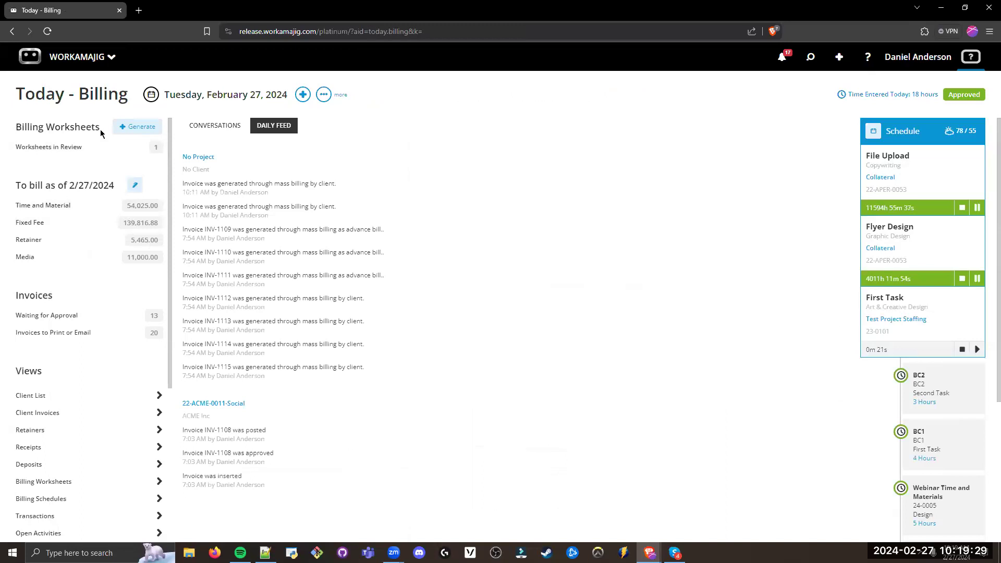
left_click_drag(101, 129, 15, 128)
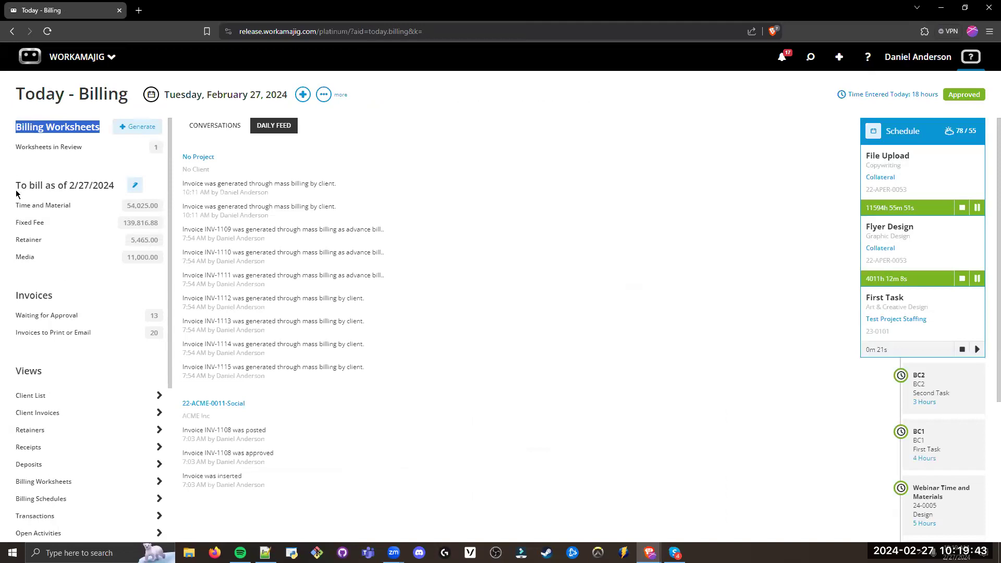
left_click(42, 176)
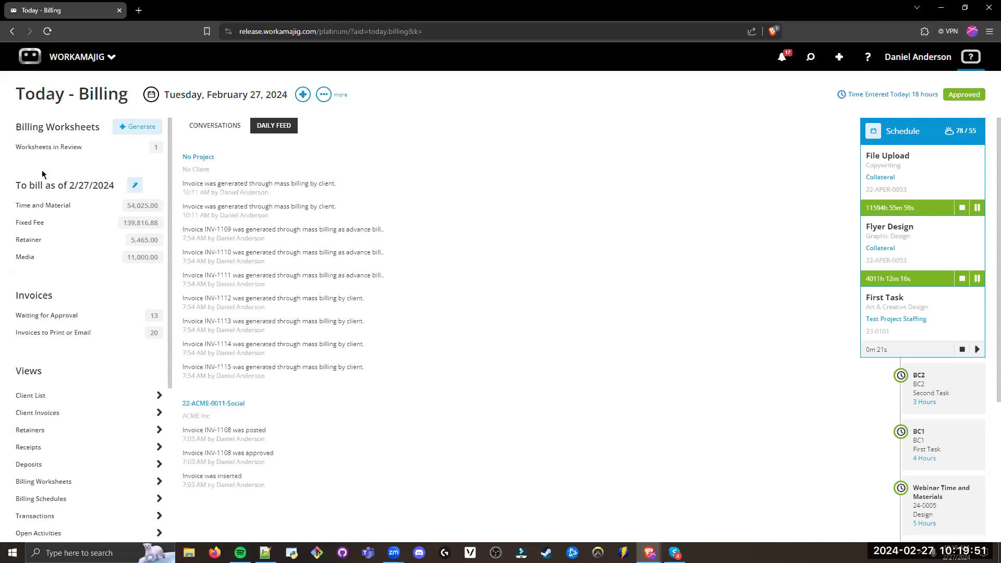
left_click_drag(16, 128, 100, 132)
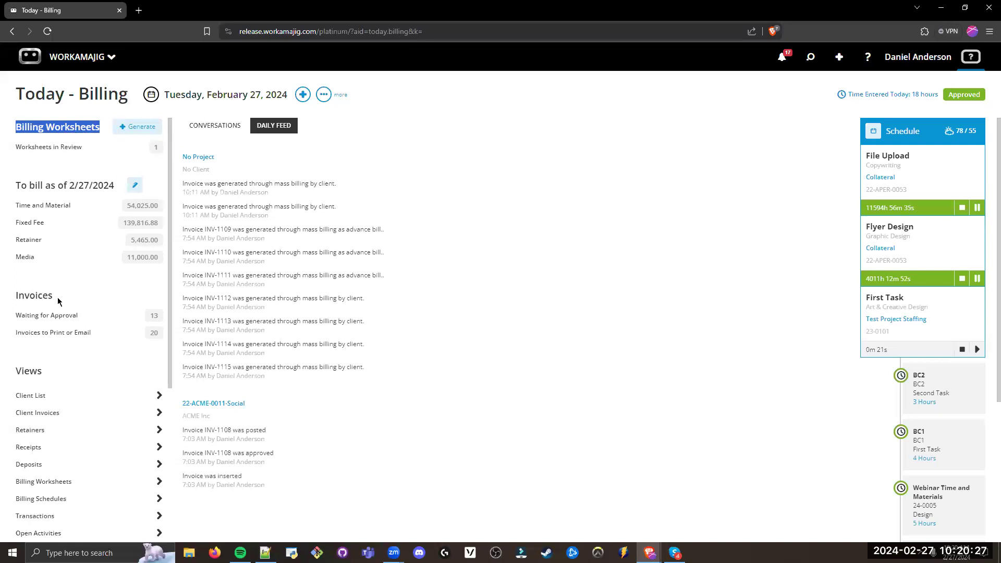
Step: Open the worksheet generation options from the Billing Worksheets section of Today - Billing
left_click_drag(58, 301, 16, 302)
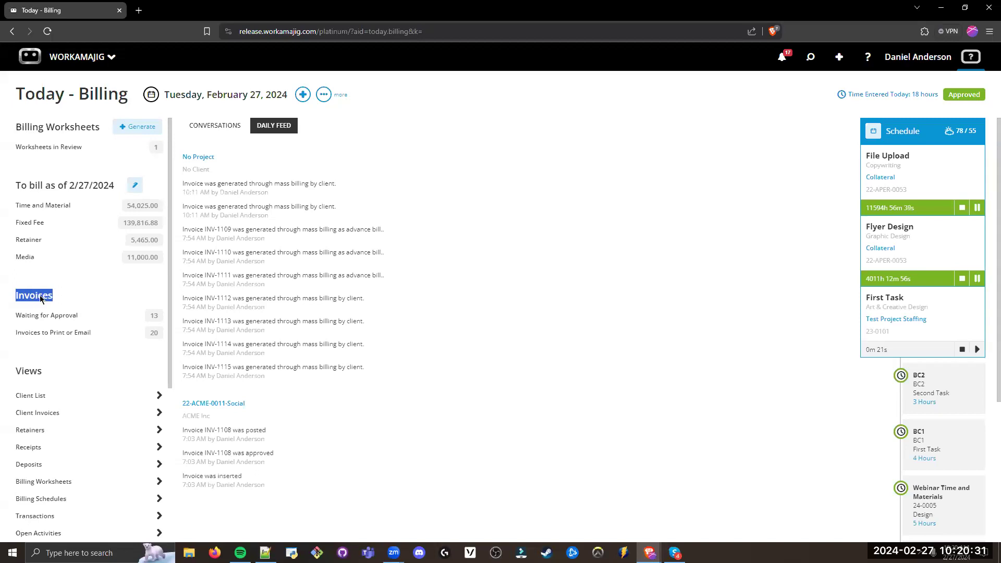
left_click_drag(18, 130, 98, 131)
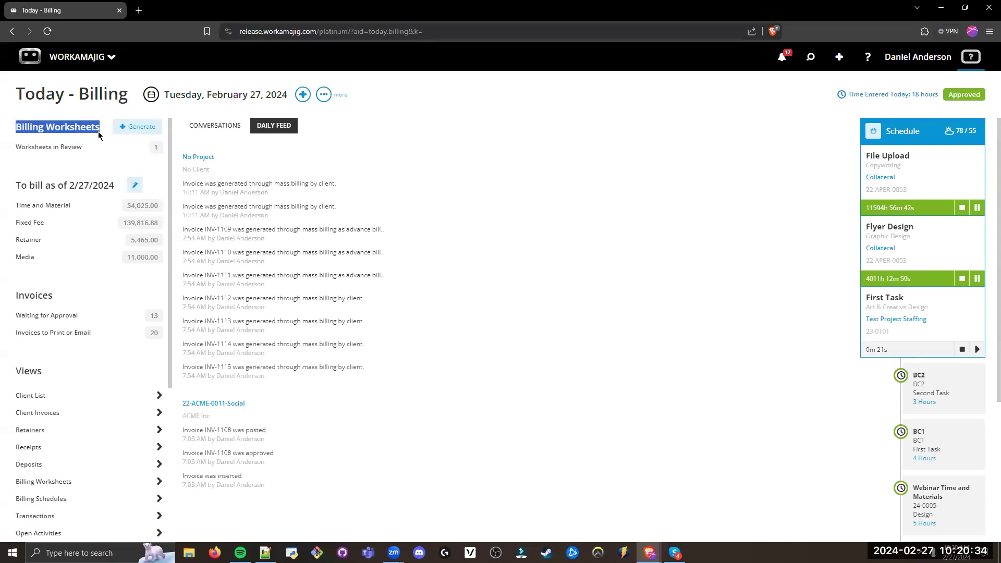
left_click(74, 168)
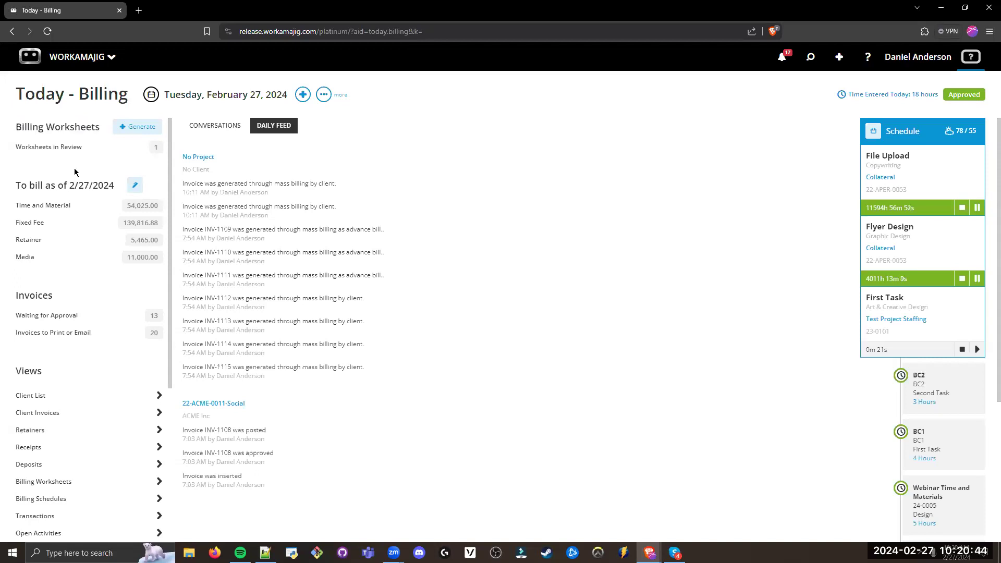
left_click(140, 131)
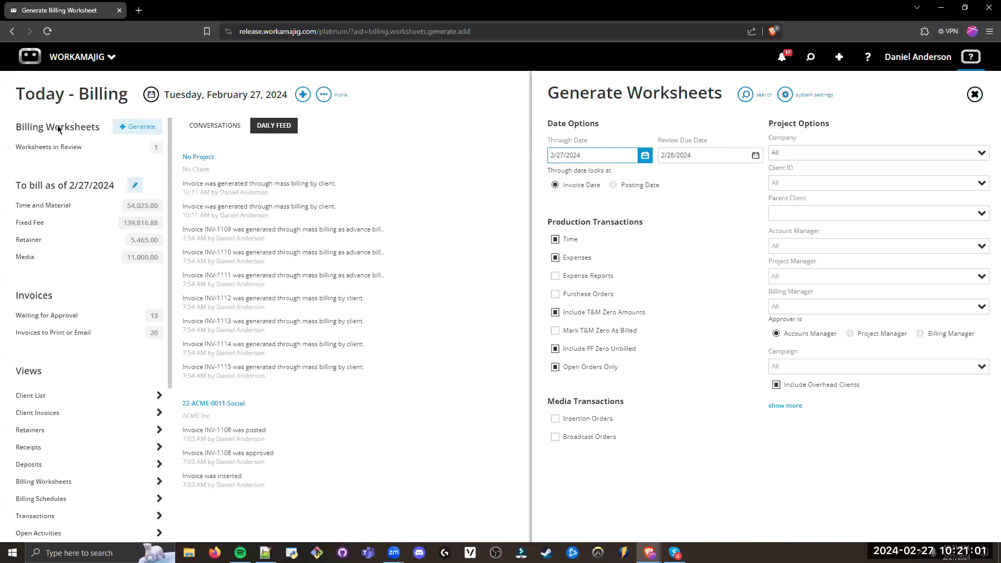
Step: Review the date options, production transactions, project filters and approver setting for generating billing worksheets
left_click(590, 209)
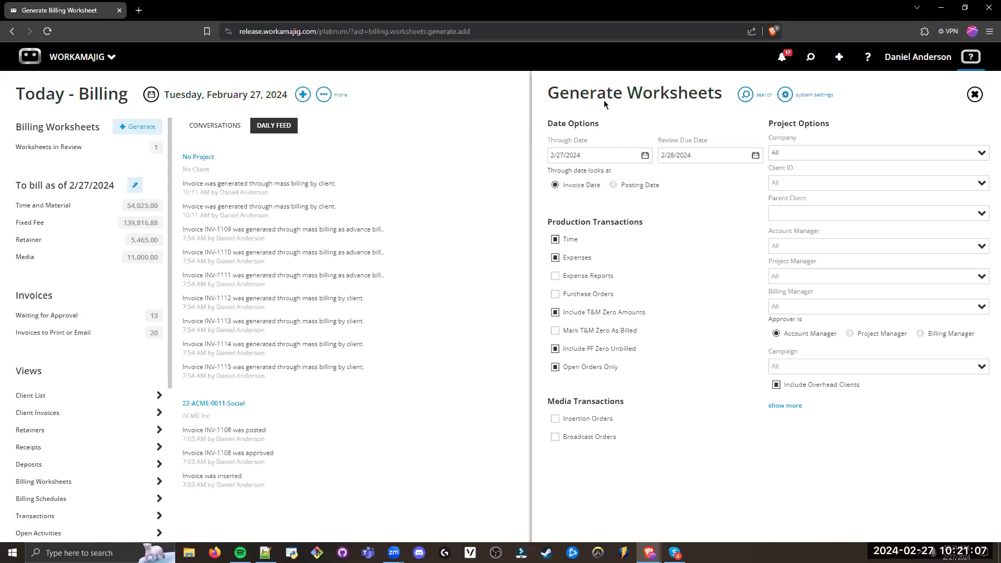
left_click(603, 155)
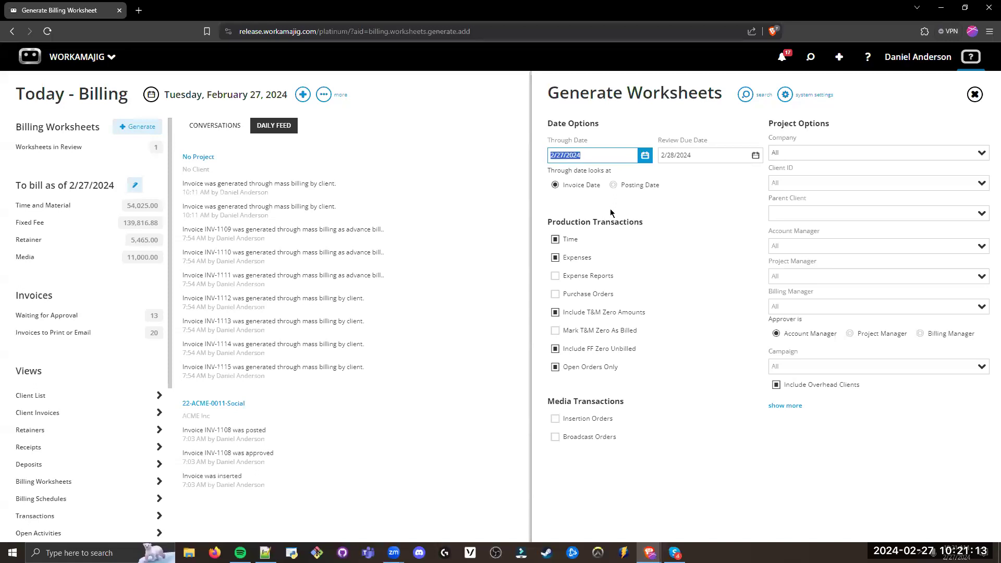
key("Tab")
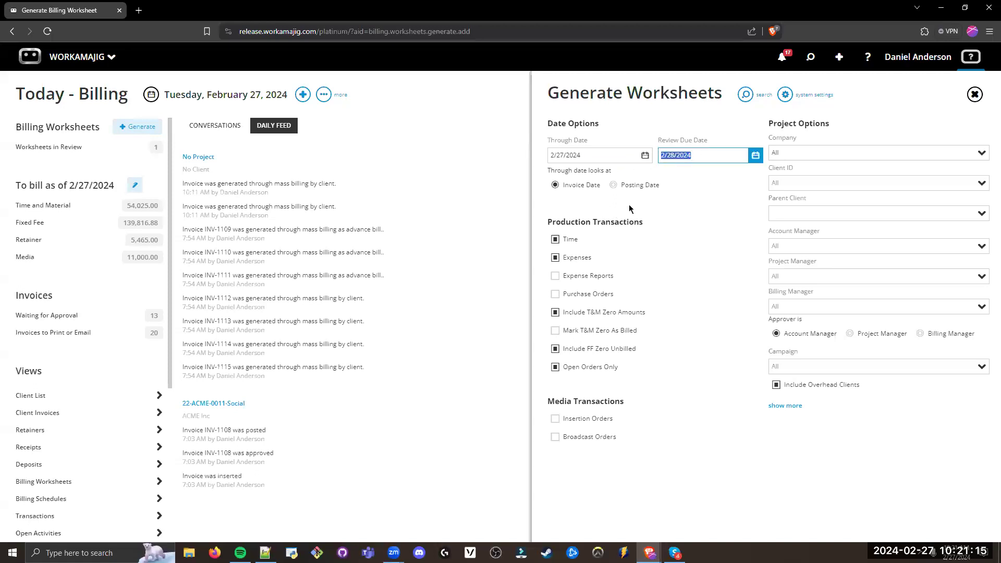
left_click(674, 96)
left_click_drag(645, 223, 577, 210)
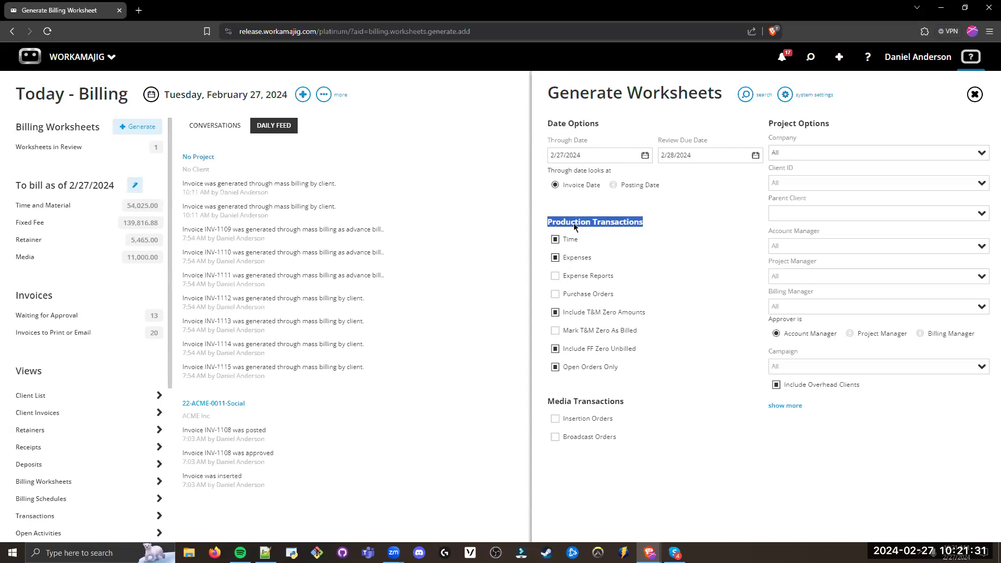
left_click(641, 338)
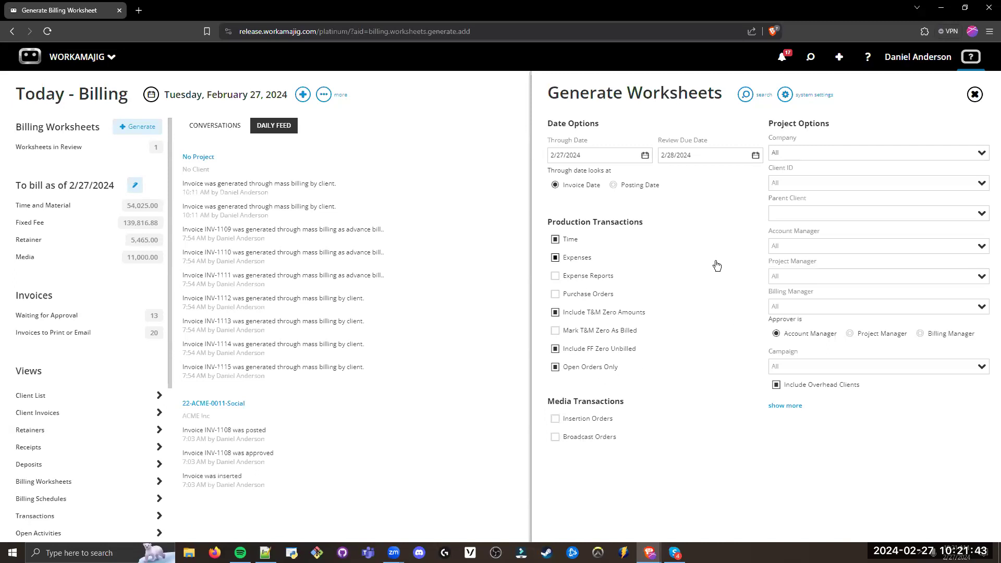
left_click_drag(773, 124, 769, 124)
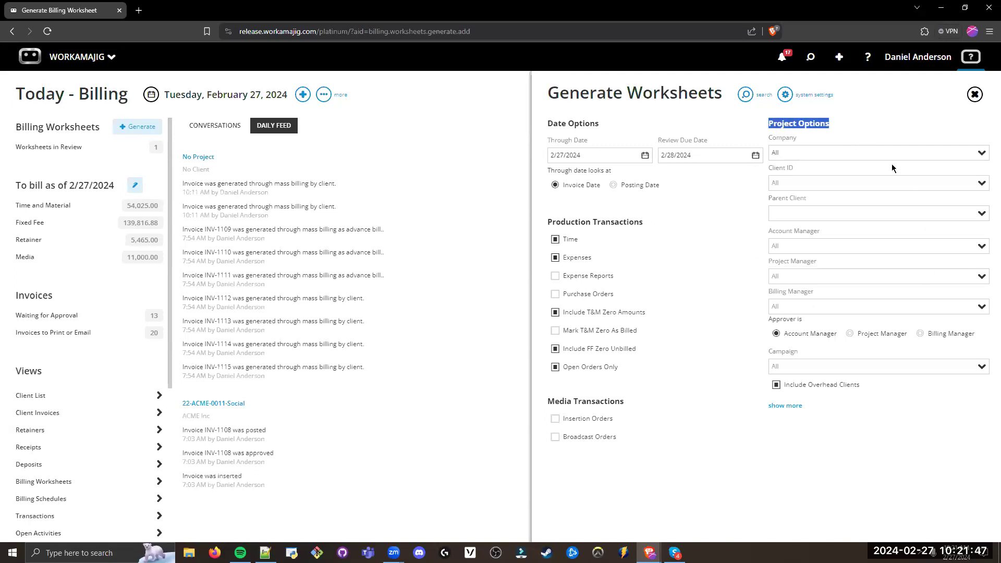
left_click(806, 157)
left_click(787, 244)
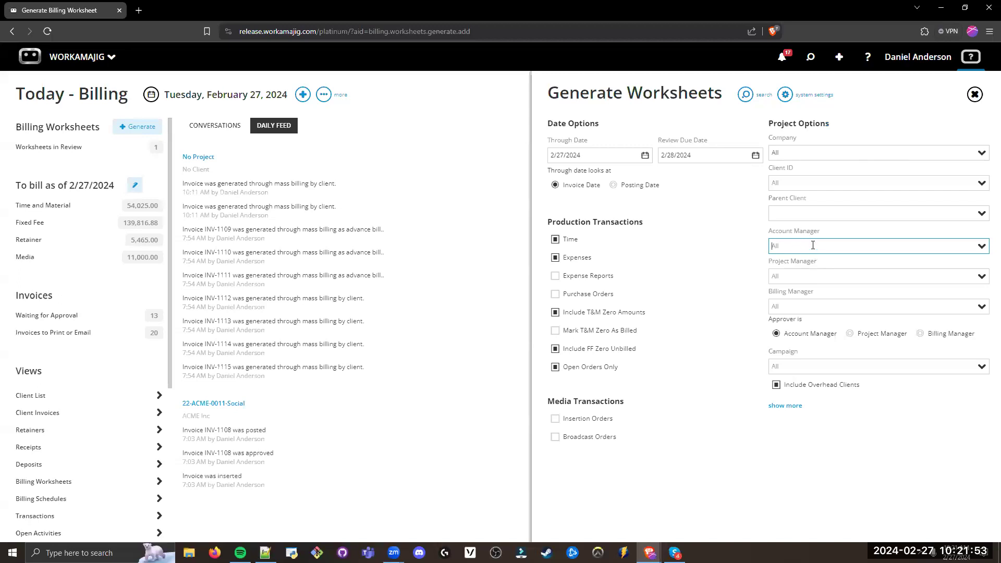
left_click(824, 231)
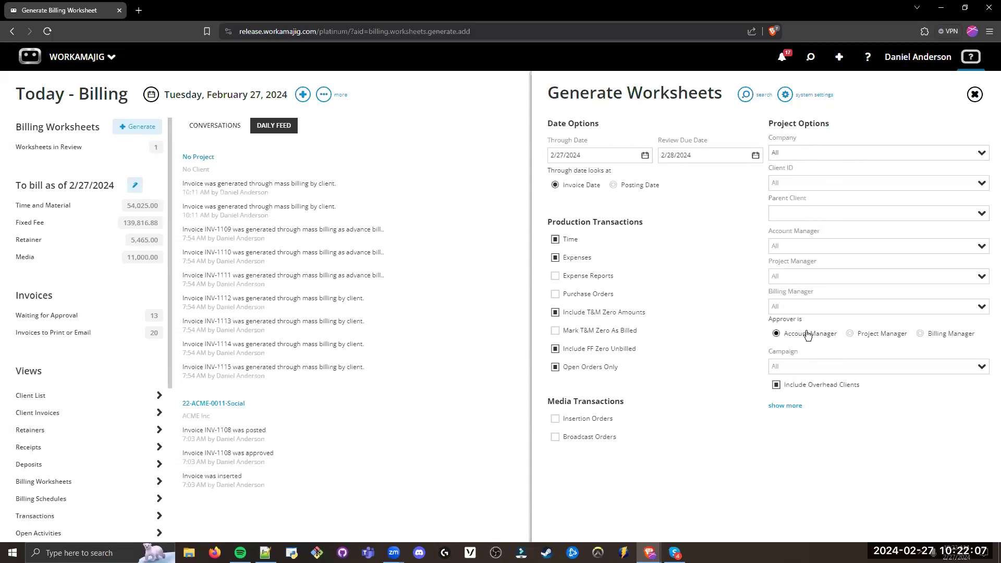
left_click_drag(803, 321, 766, 318)
left_click(841, 441)
Step: Search for projects using the default worksheet options and select all Time & Materials projects of client Workamajig Bootcamp
left_click(752, 98)
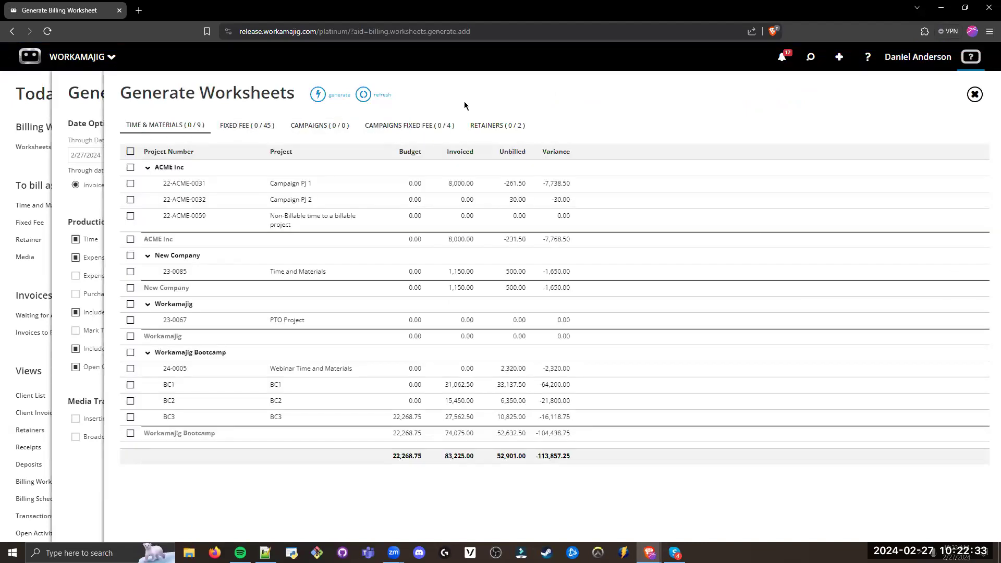
left_click_drag(189, 168, 155, 166)
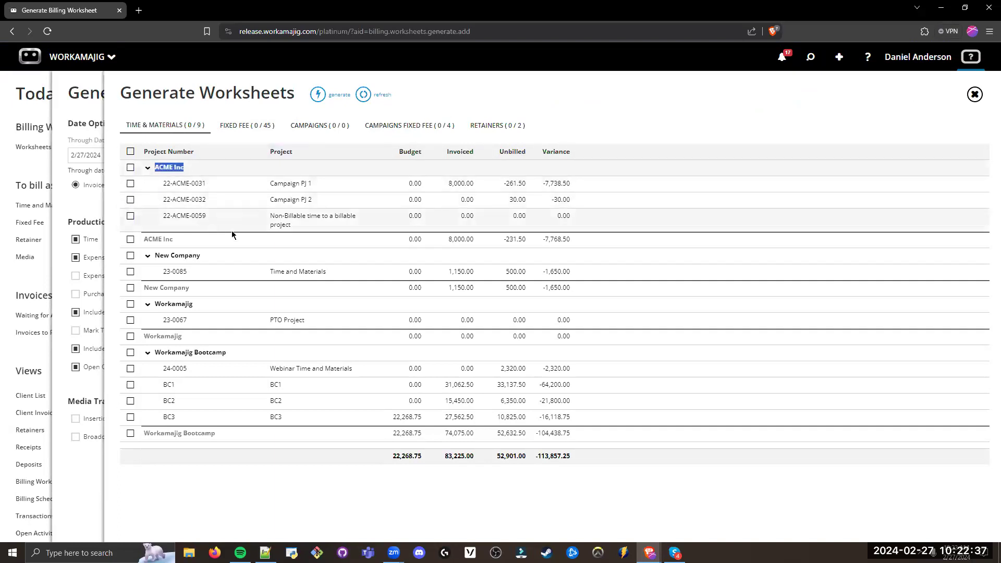
left_click(179, 124)
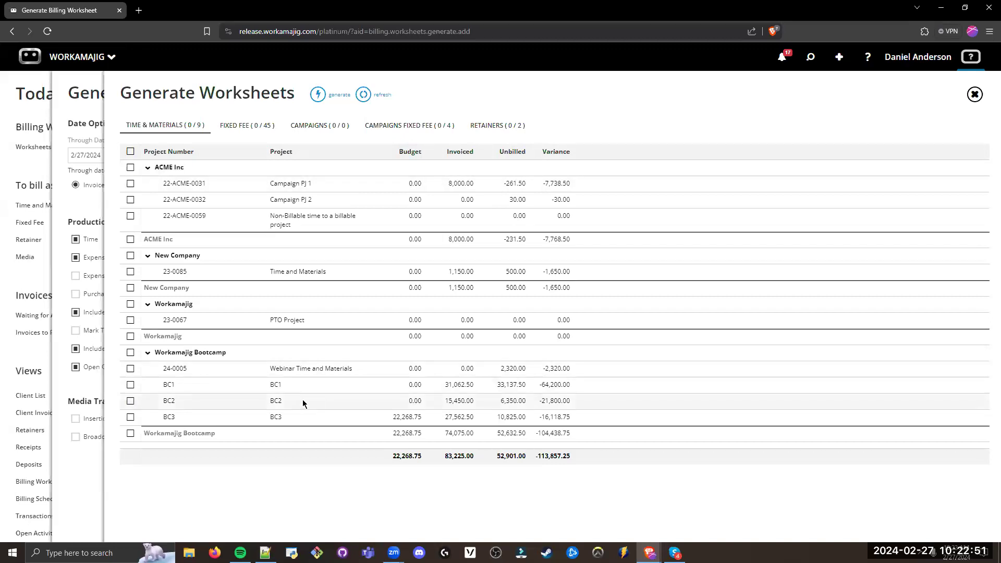
left_click(131, 353)
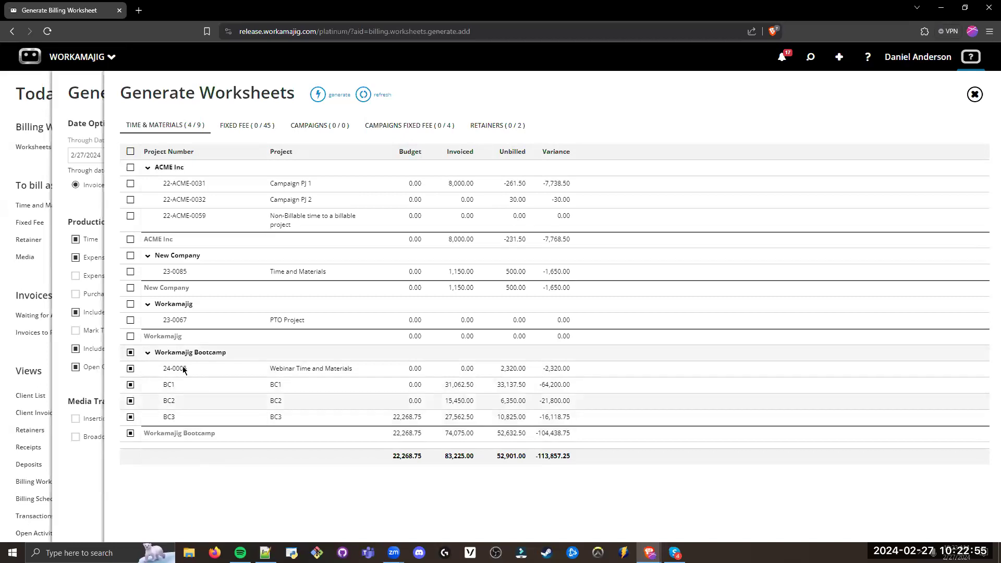
Step: Add all Workamajig Bootcamp Fixed Fee projects to the selection and generate the billing worksheets
left_click(254, 128)
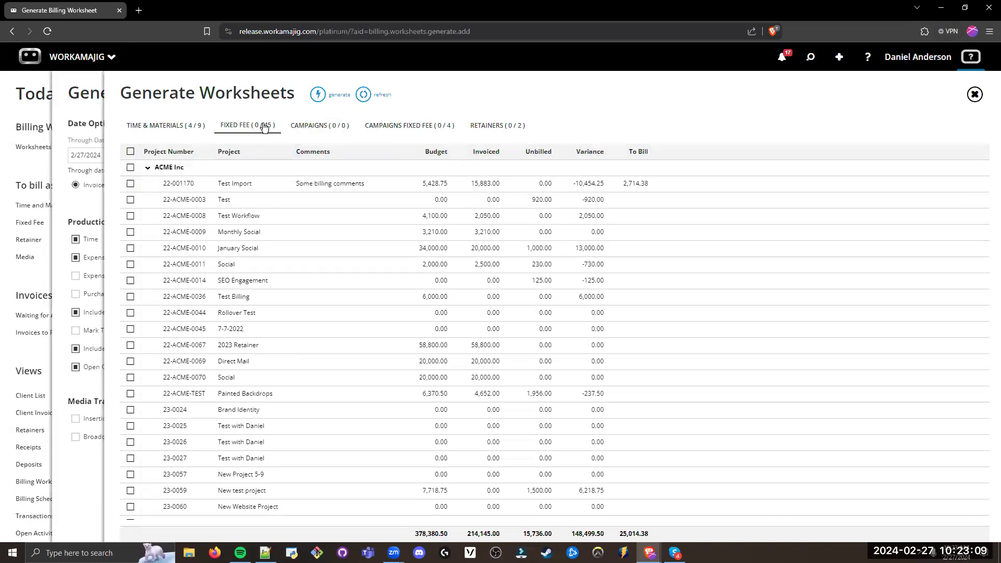
left_click(151, 167)
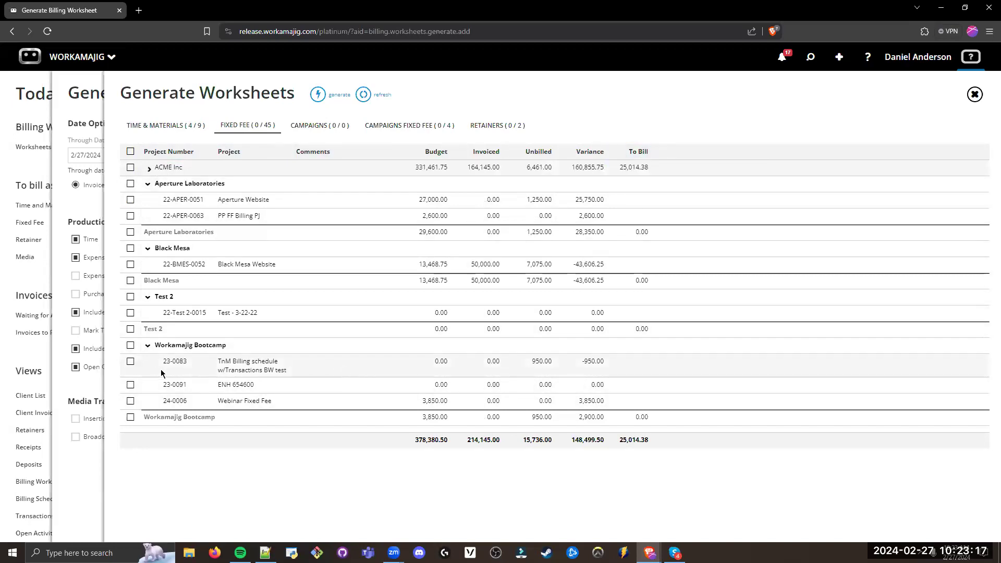
left_click(131, 347)
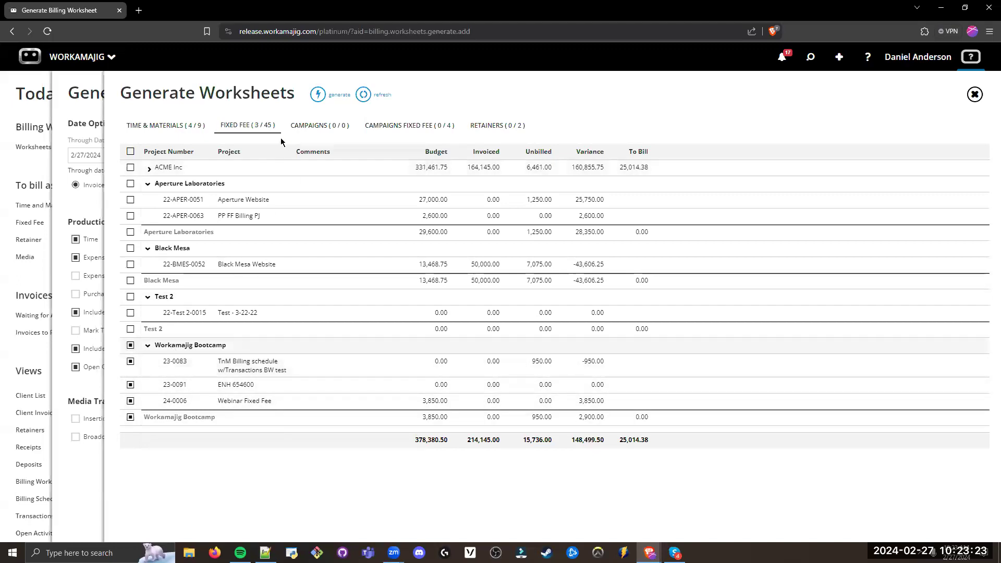
left_click(319, 98)
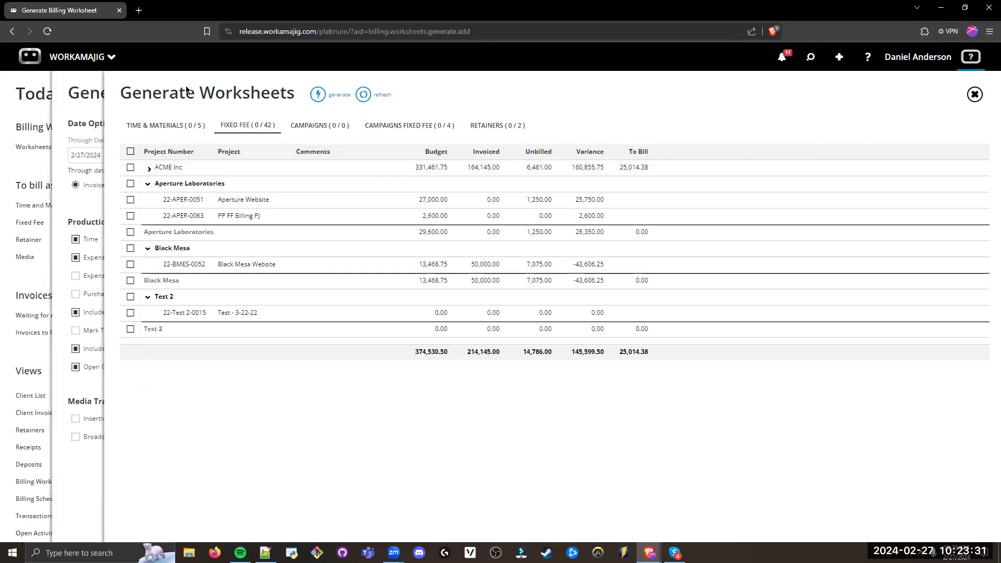
Step: Return to Today - Billing and check the notifications for the Billing Worksheets to Review item awaiting approval
left_click(71, 179)
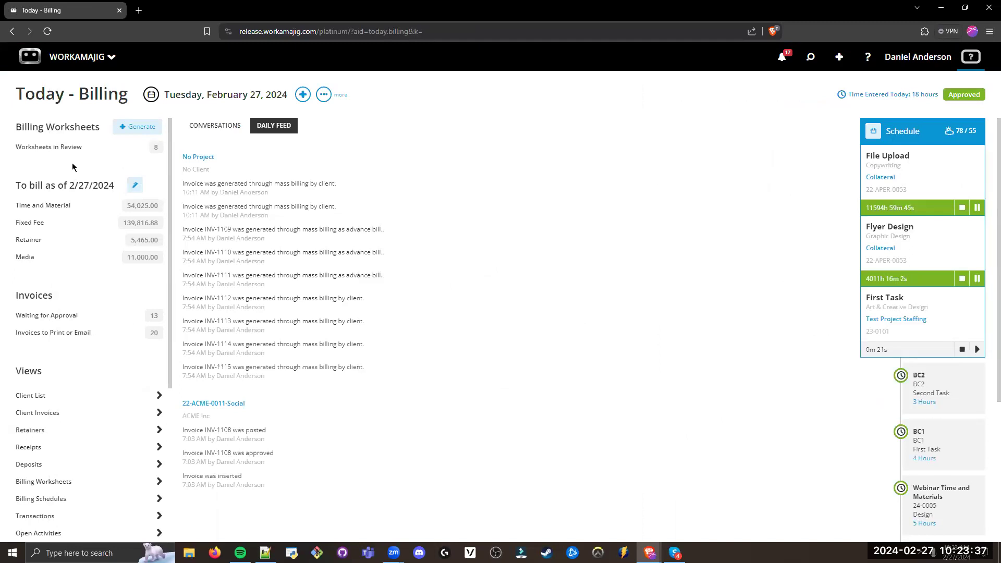
left_click_drag(115, 186, 20, 170)
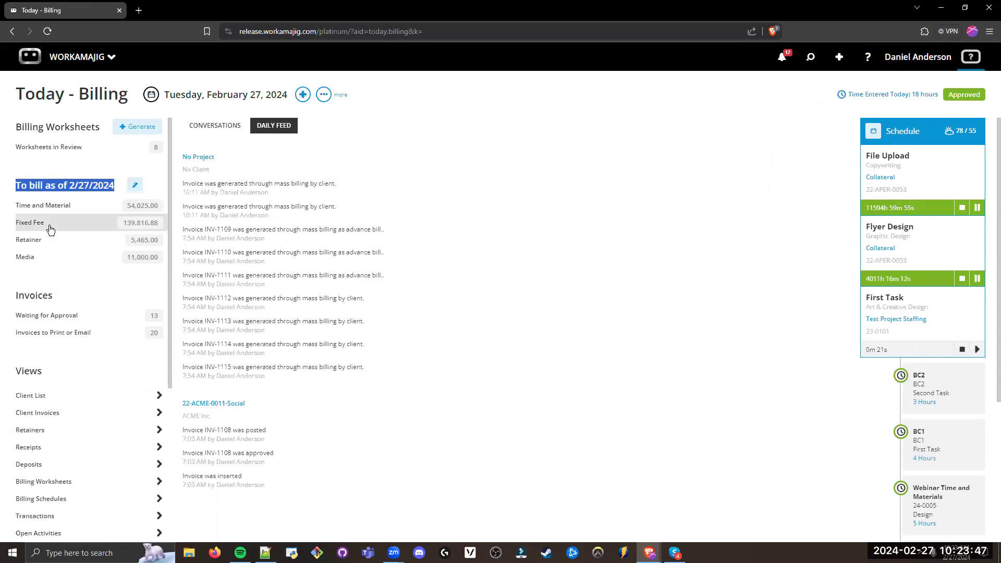
left_click(56, 184)
left_click_drag(100, 128, 15, 128)
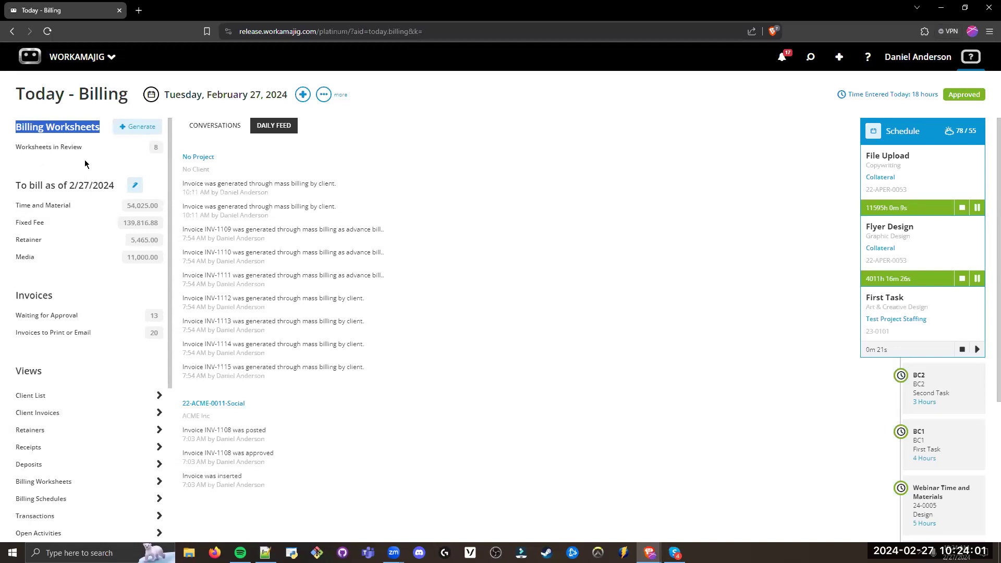
left_click(86, 166)
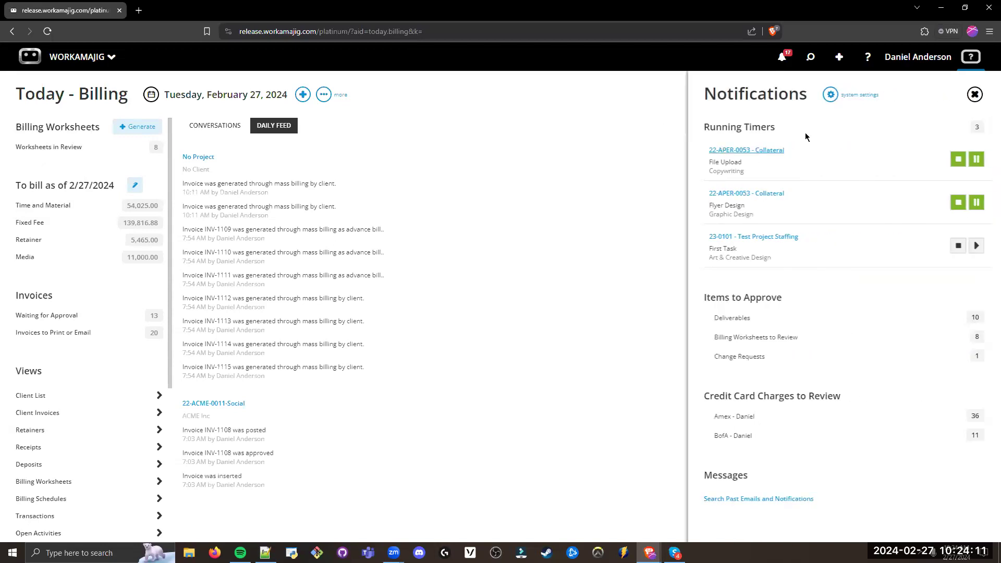
left_click_drag(810, 301, 700, 303)
left_click_drag(803, 338, 713, 338)
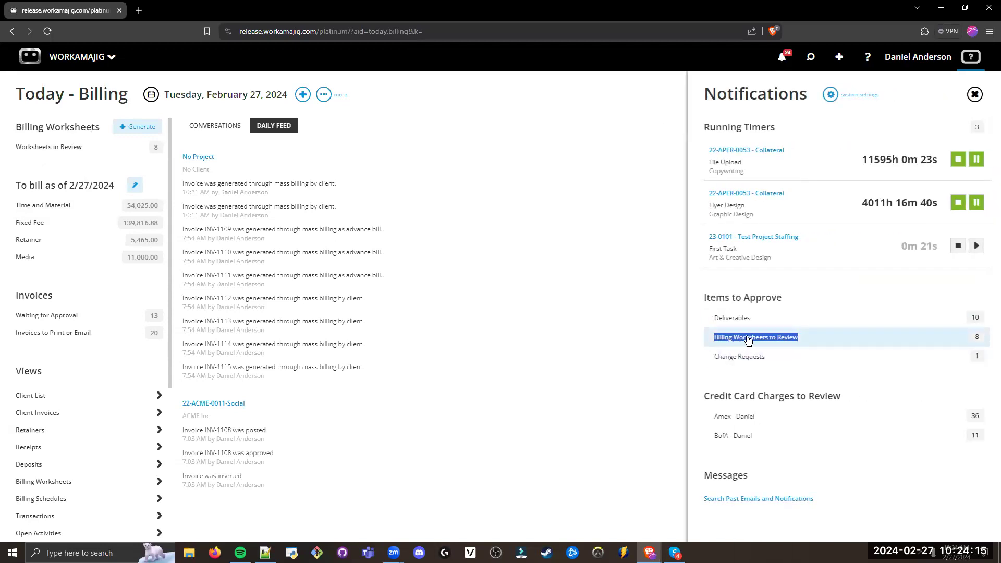
Step: Open the list of worksheets in review and examine its grouping by reviewer and client and its billing methods
left_click(74, 148)
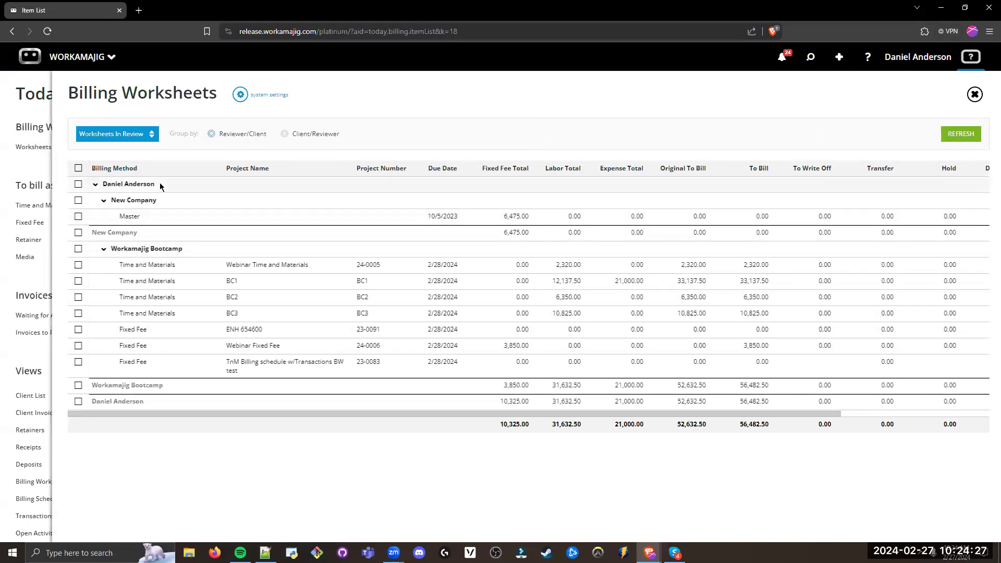
left_click_drag(155, 184, 93, 184)
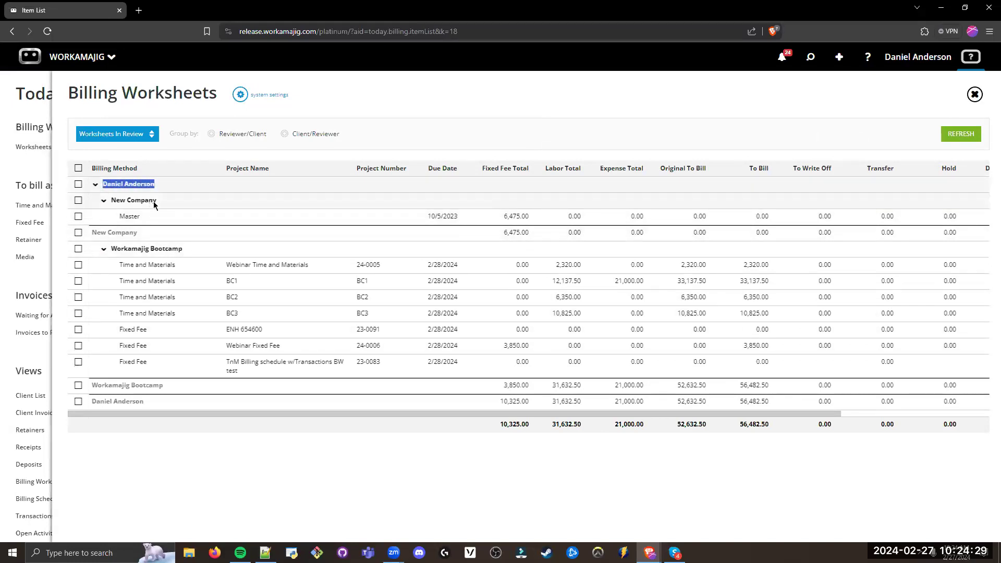
left_click_drag(156, 200, 110, 200)
left_click_drag(198, 248, 111, 248)
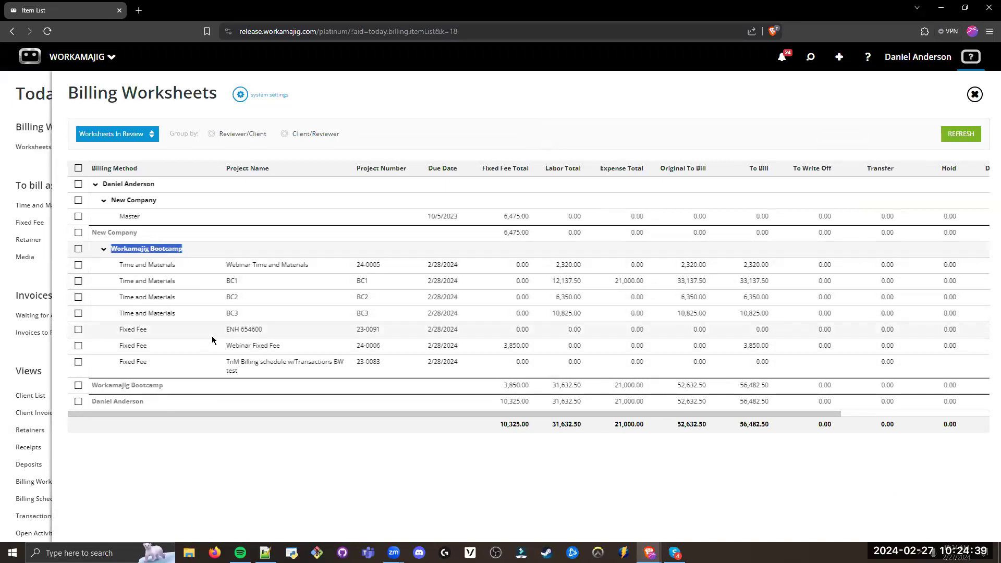
left_click_drag(177, 281, 120, 282)
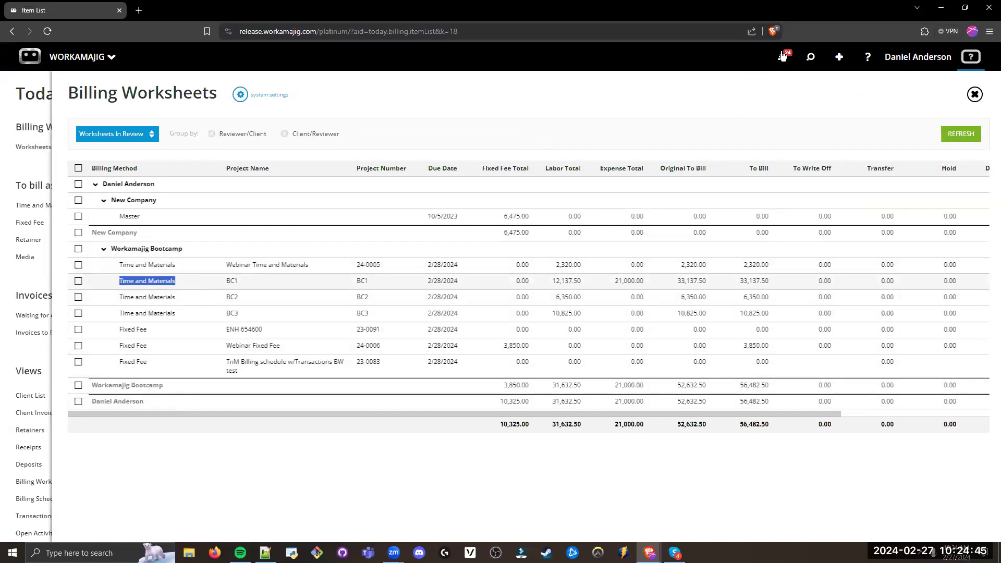
Step: Open the BC1 billing worksheet of Workamajig Bootcamp and display its To Bill transactions
left_click(480, 346)
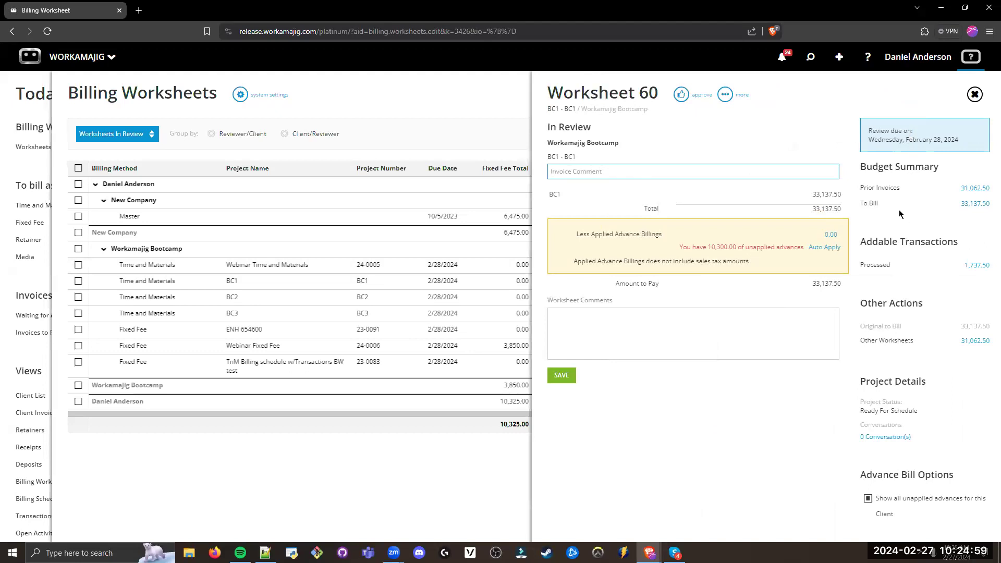
left_click_drag(880, 203, 859, 203)
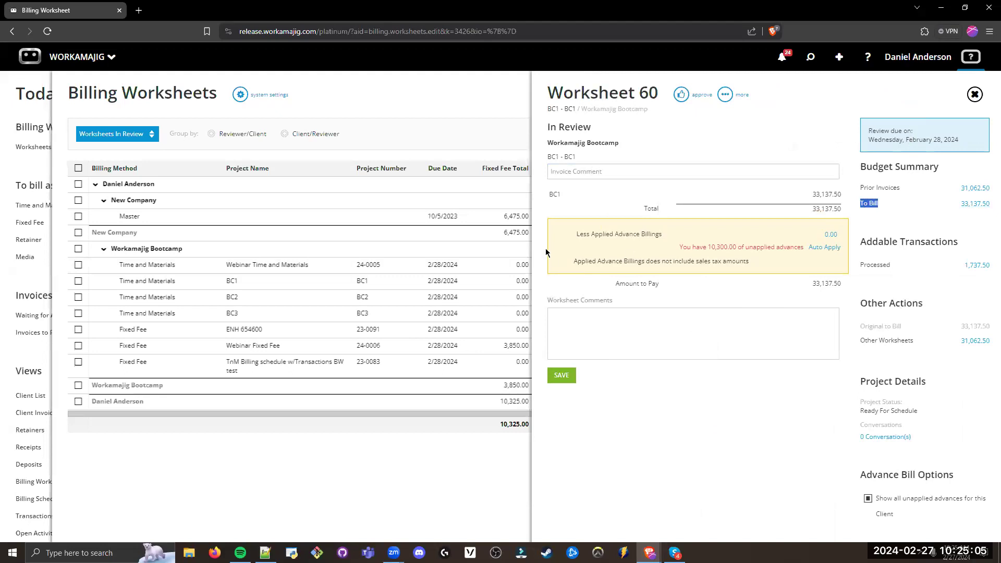
left_click(912, 223)
left_click(970, 208)
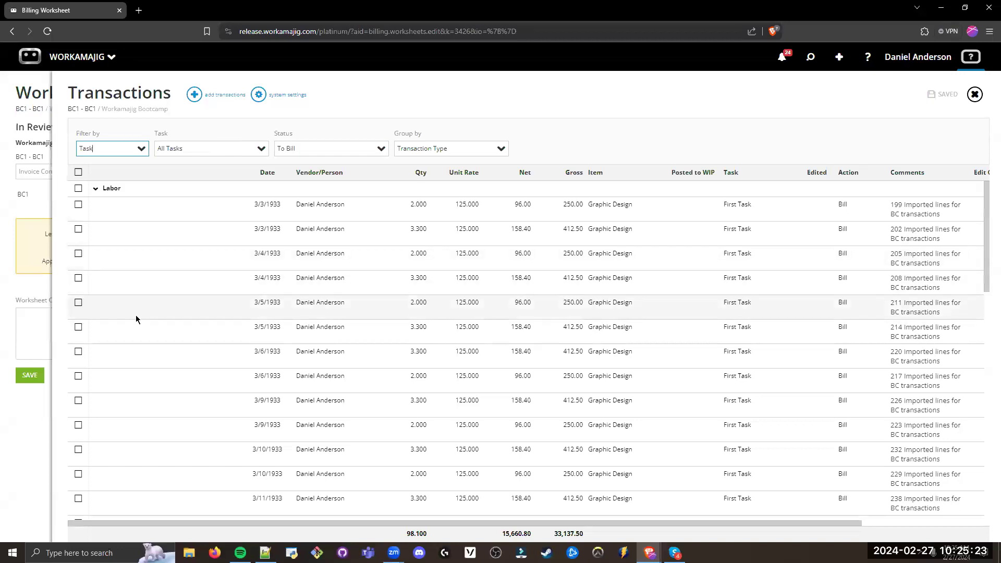
Step: Write off the first 3/3/1933 Graphic Design labor transaction with the reason Beyond Scope and posting date 2/27/2024
left_click(78, 204)
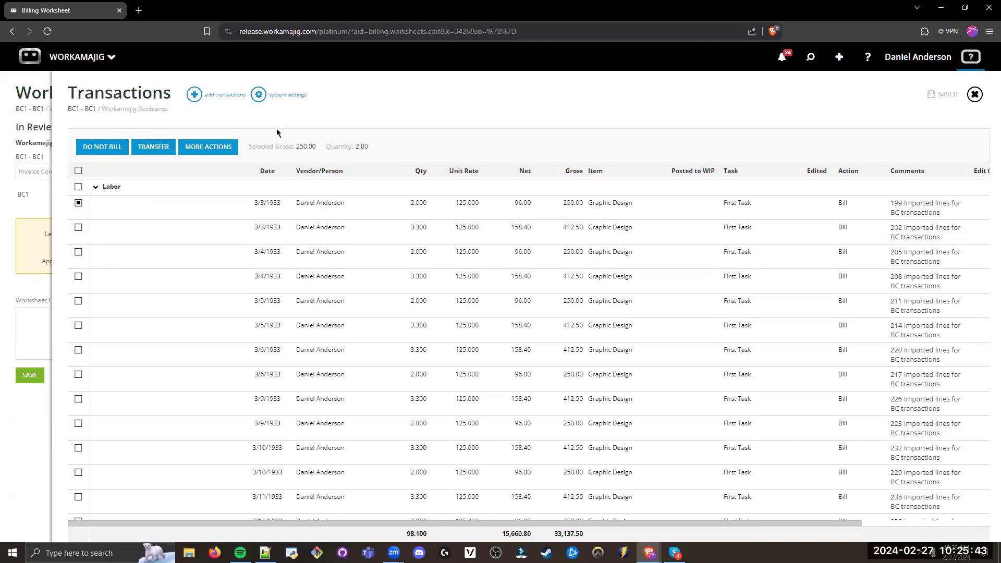
left_click(211, 147)
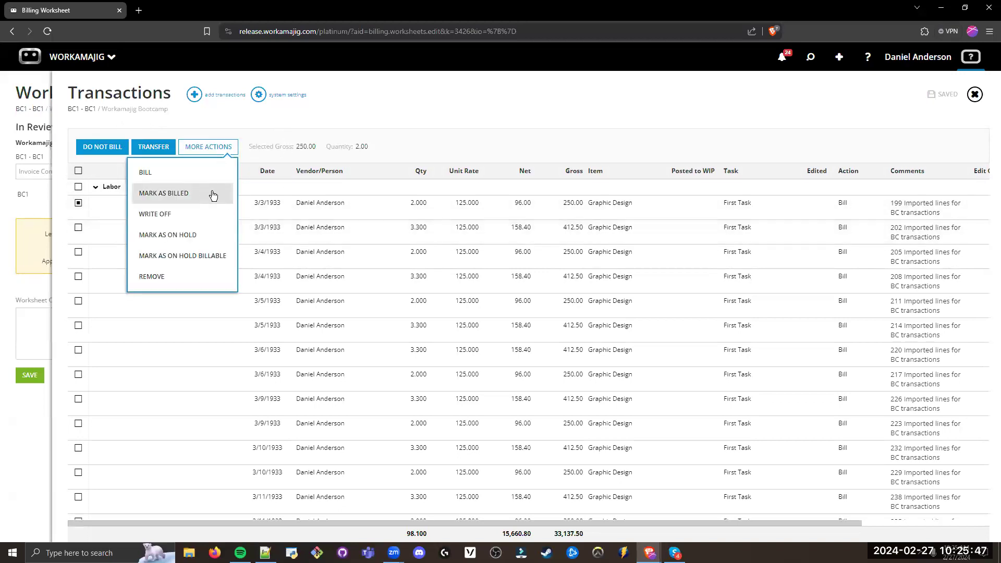
left_click(182, 217)
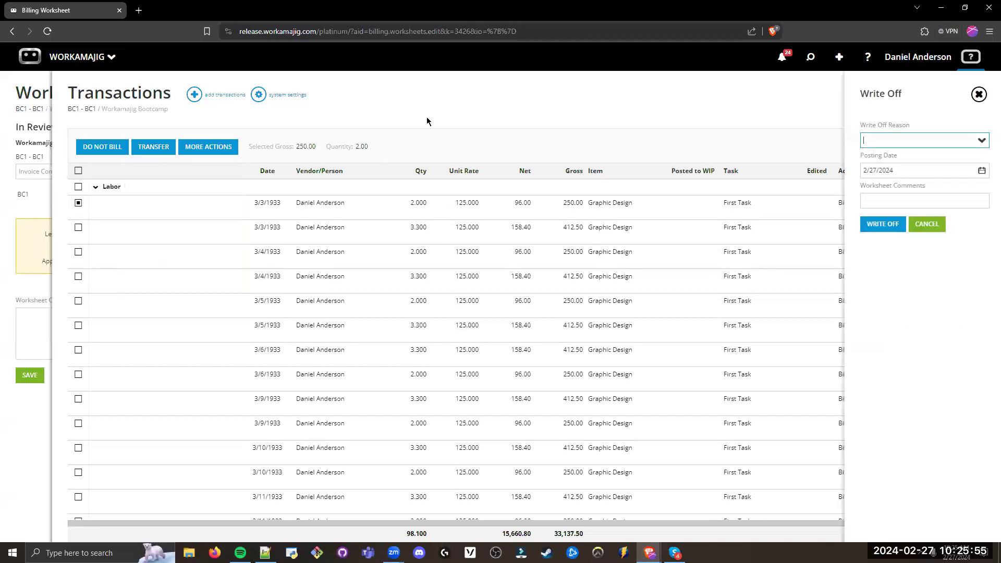
left_click(982, 141)
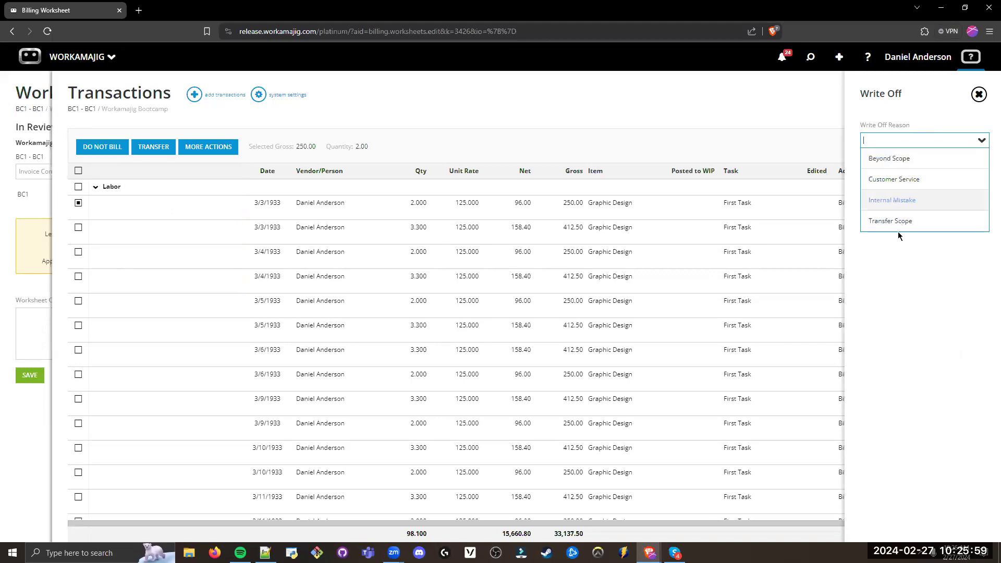
left_click(889, 158)
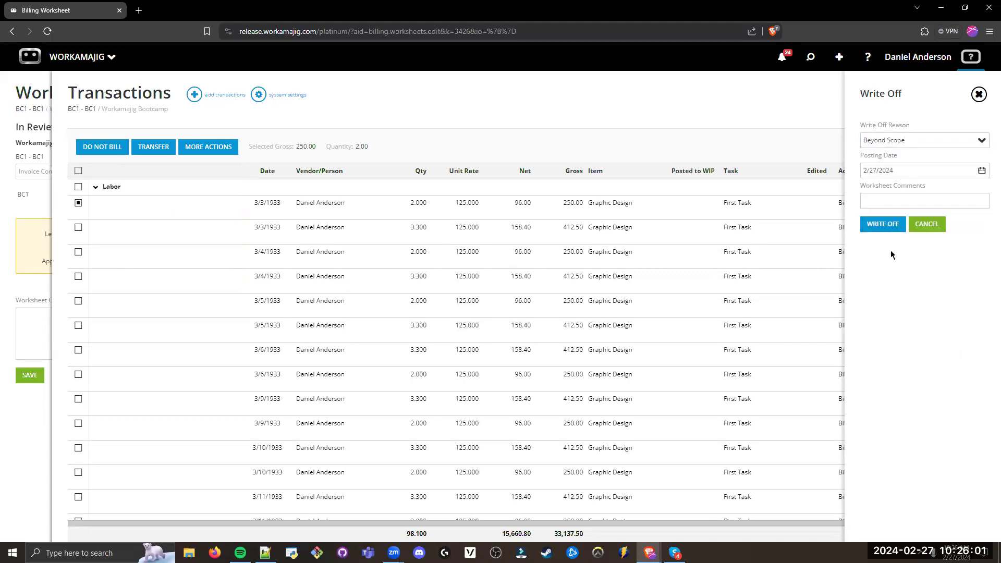
left_click(885, 224)
Step: Transfer the 3/20/1933 Graphic Design transaction with quantity 3.300 to project 23-0068 - AB test BW, task 3, dated 2/27/2024
scroll(246, 249, "up", 5)
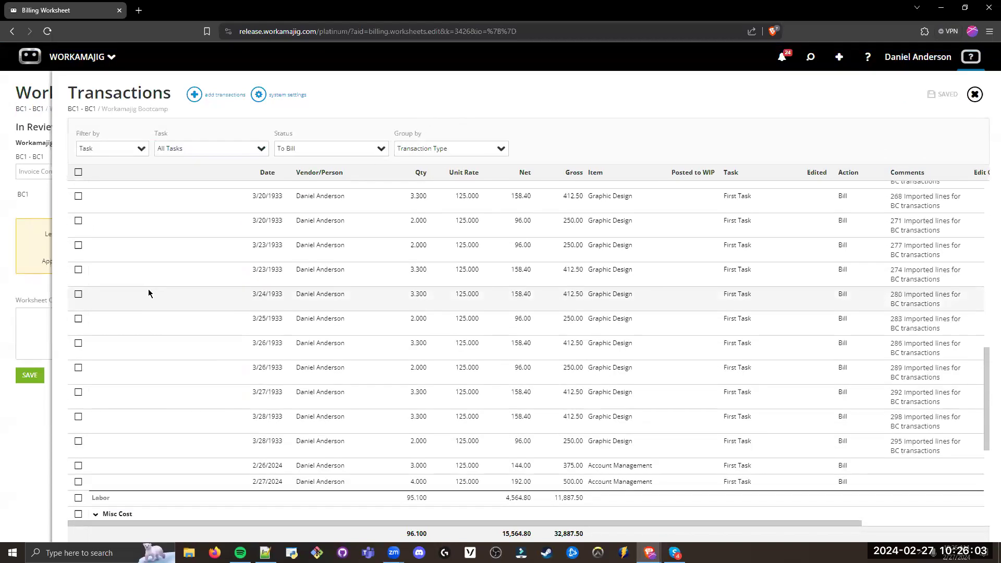
left_click(78, 246)
left_click(214, 148)
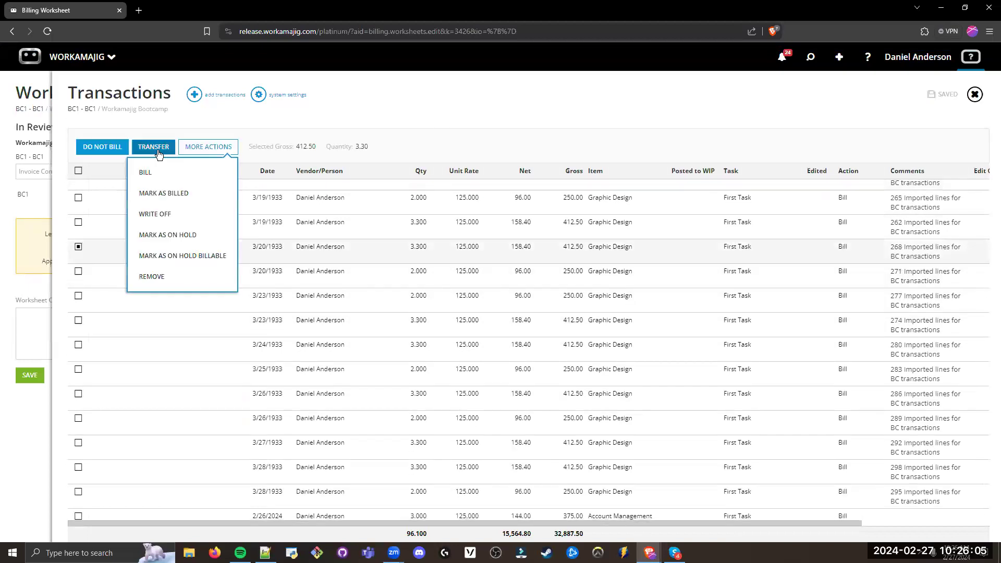
left_click(155, 148)
left_click(925, 171)
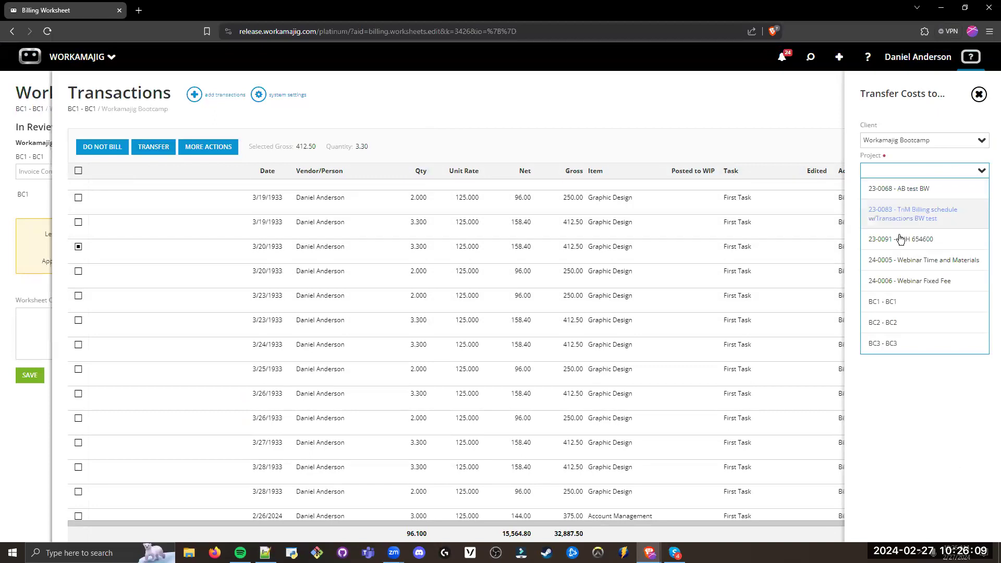
left_click(904, 190)
left_click(981, 203)
left_click(894, 259)
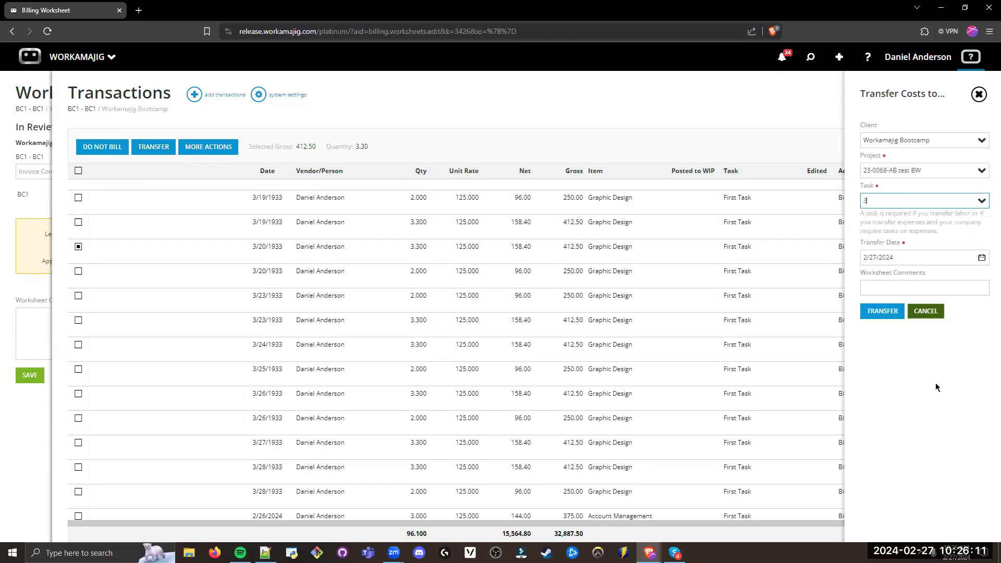
left_click(882, 311)
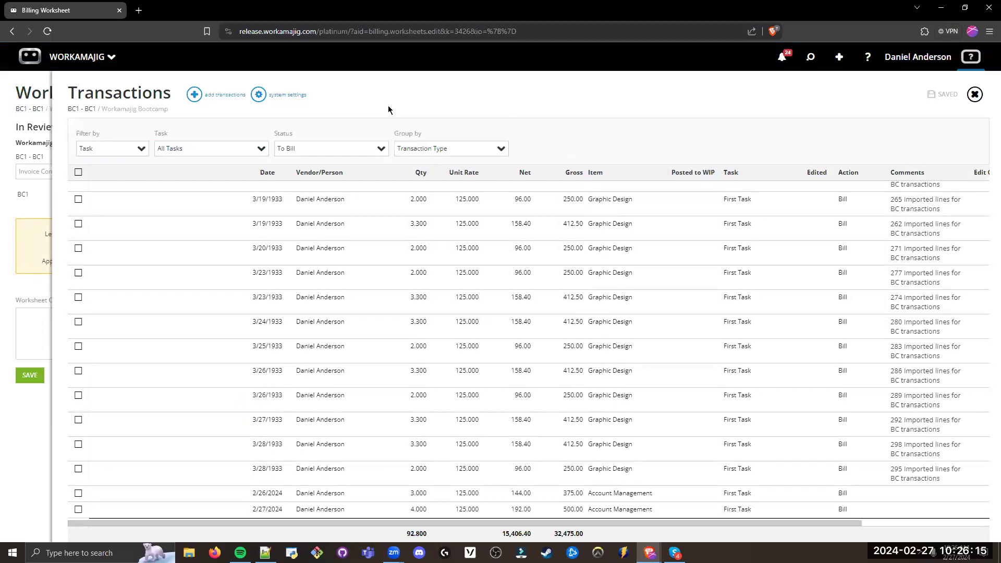
Step: Select the 3/19/1933 transaction with quantity 3.300, examine its on-hold and other billing actions, and return to the BC1 worksheet
left_click(78, 223)
left_click(213, 146)
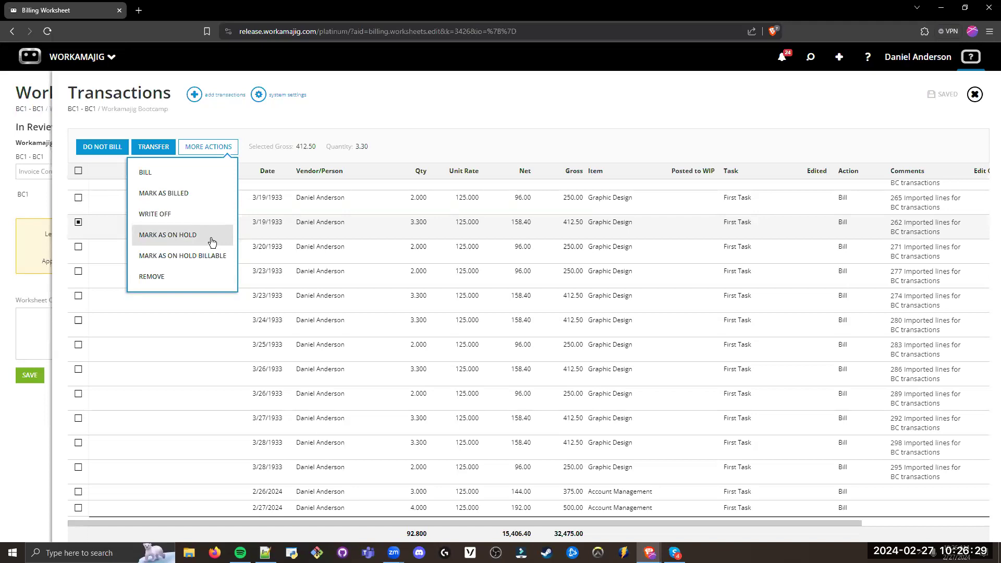
left_click(385, 107)
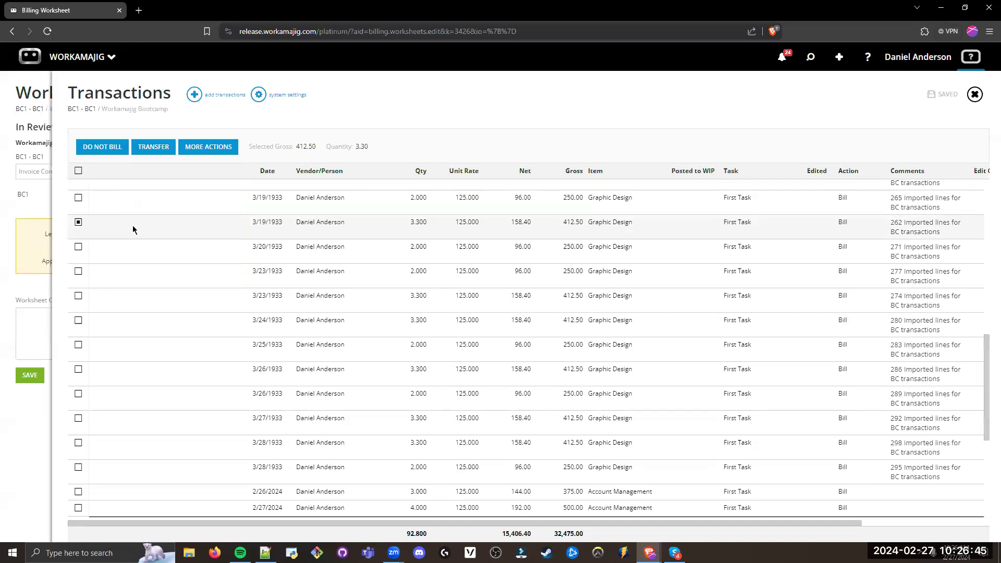
scroll(128, 238, "up", 2)
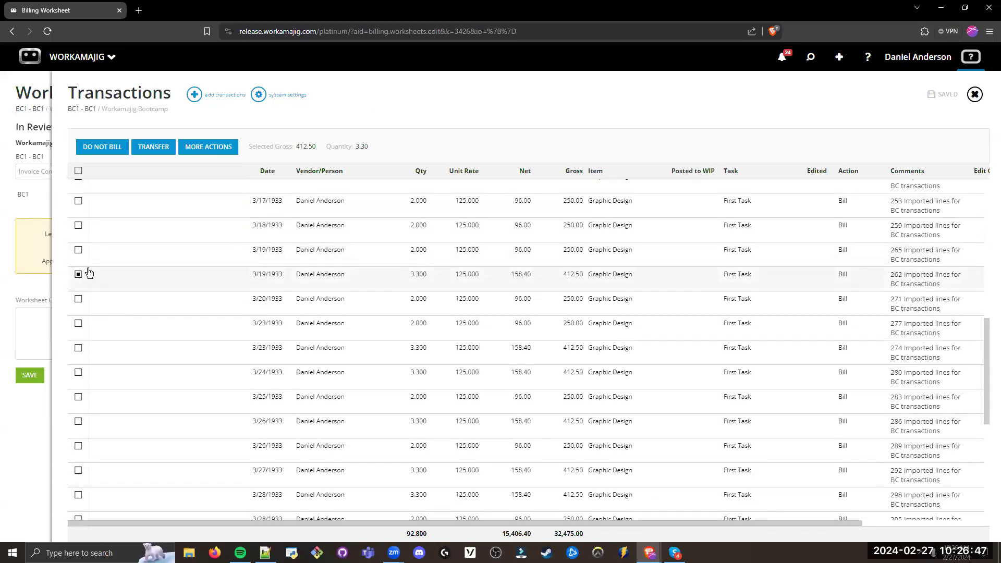
left_click(208, 147)
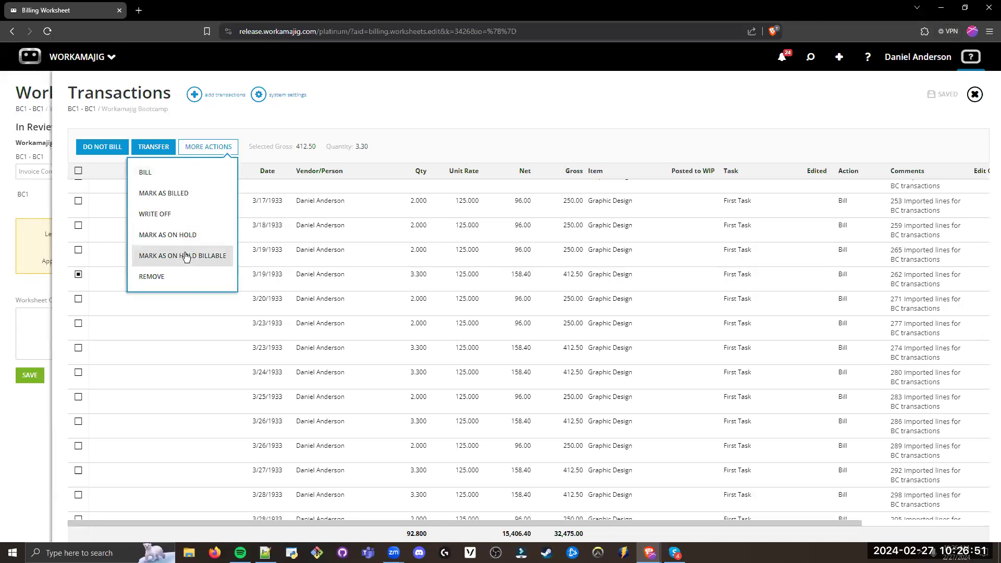
left_click(380, 104)
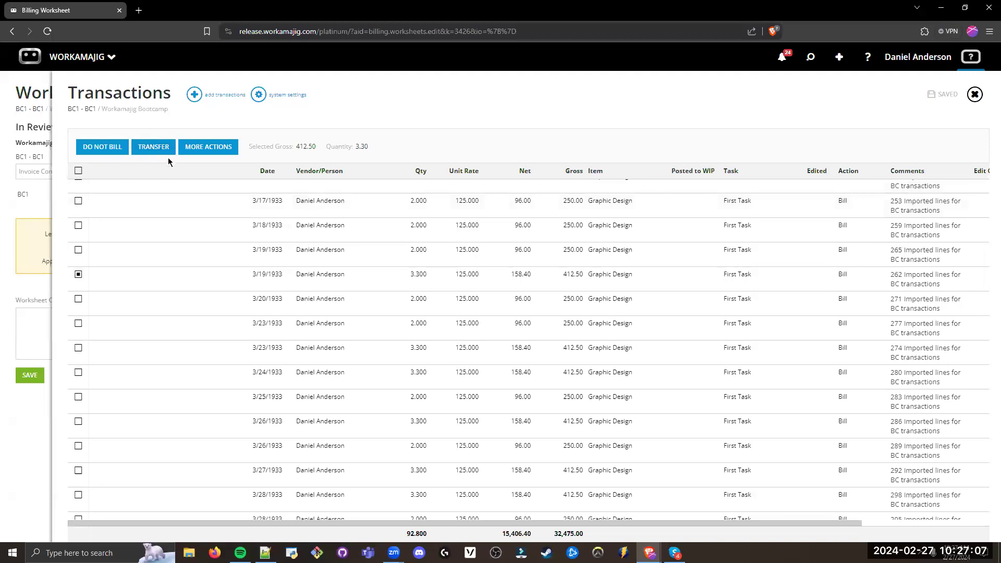
left_click(973, 95)
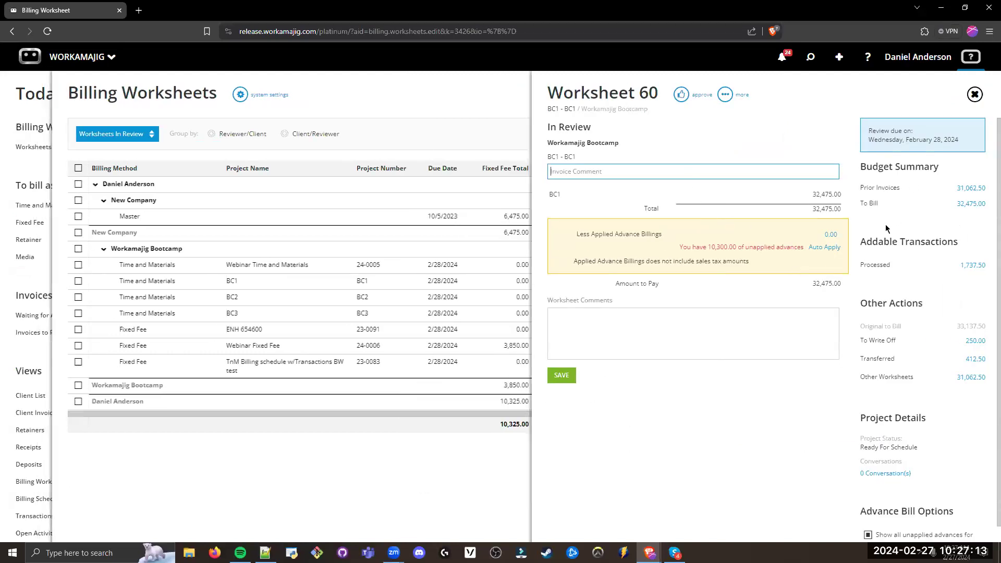
Step: Review the To Bill amount and the Addable Transactions section of the BC1 worksheet
left_click_drag(898, 207, 861, 205)
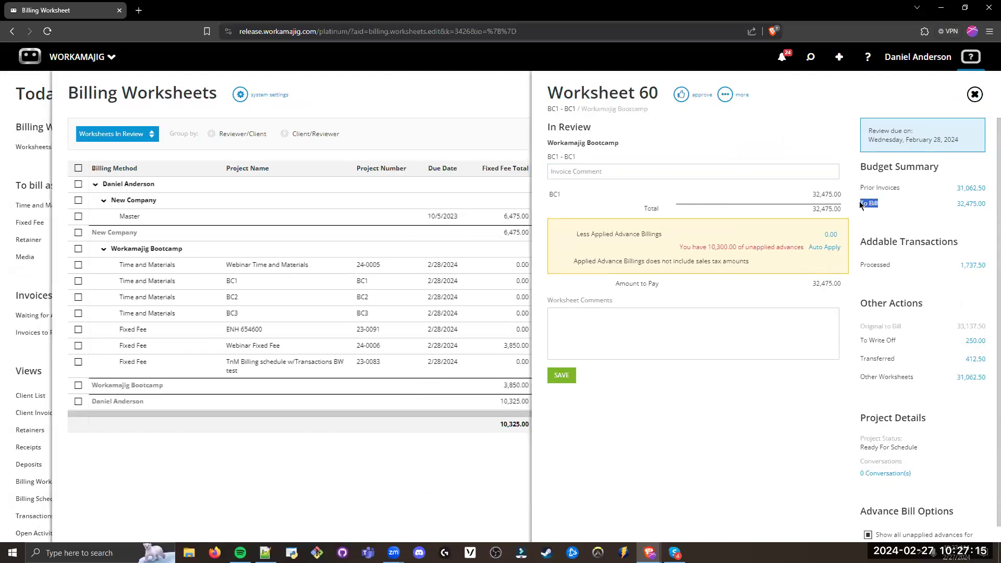
left_click(941, 224)
left_click_drag(963, 243, 861, 244)
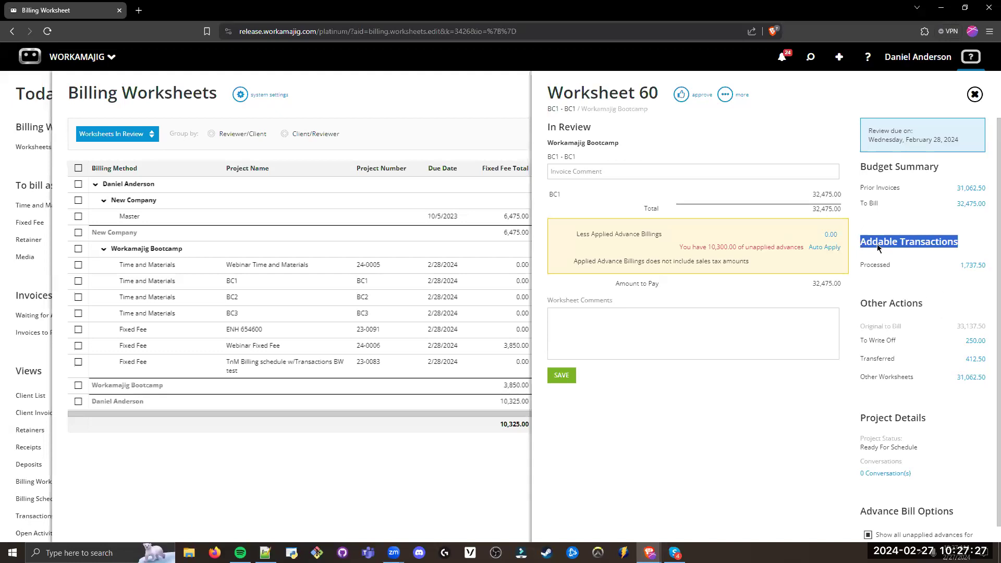
left_click(906, 285)
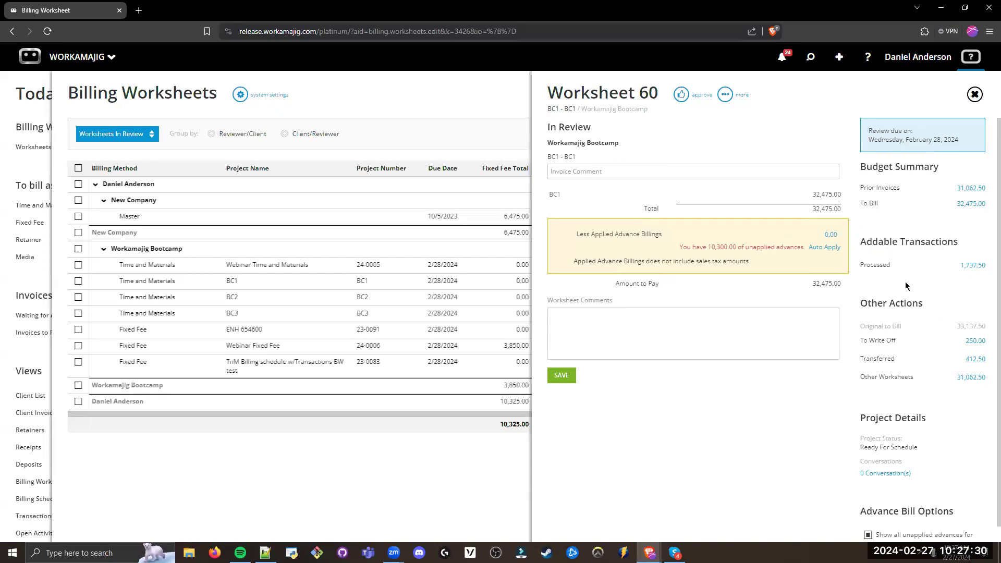
Step: Open the processed addable transactions, select the written-off 1/3/2023 line, and return to the worksheet without adding it
left_click(972, 265)
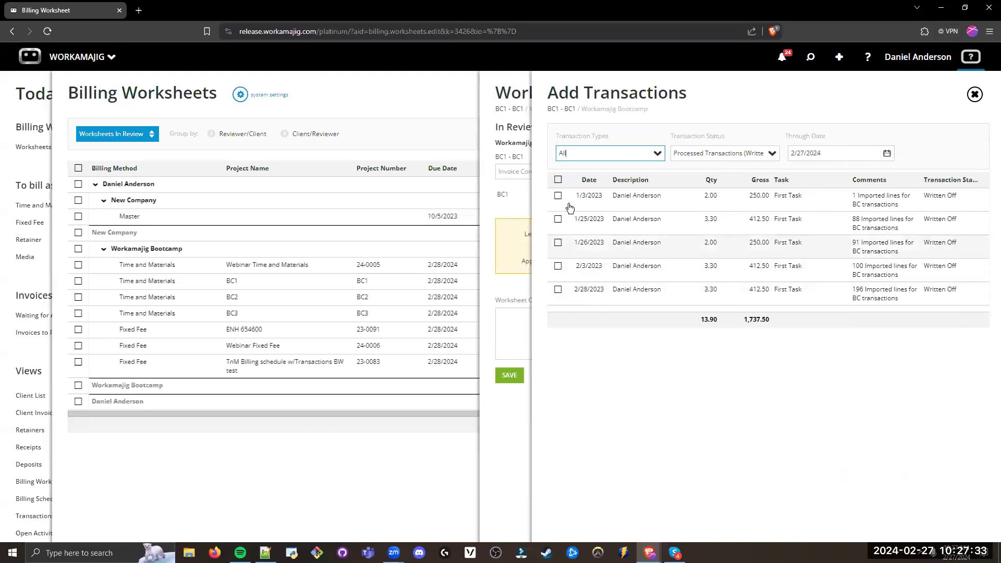
left_click(558, 196)
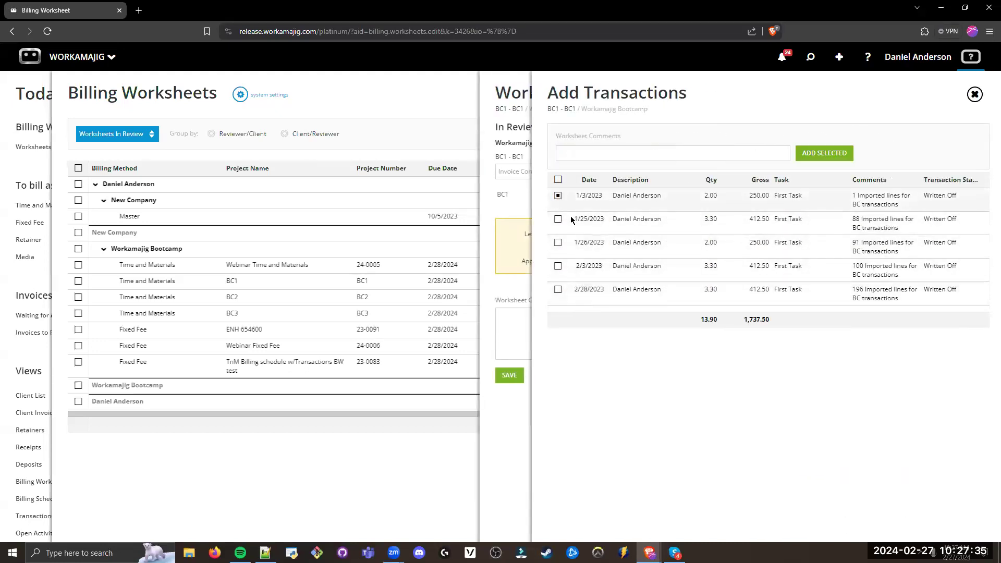
left_click(971, 96)
left_click(964, 53)
left_click(974, 95)
left_click(927, 53)
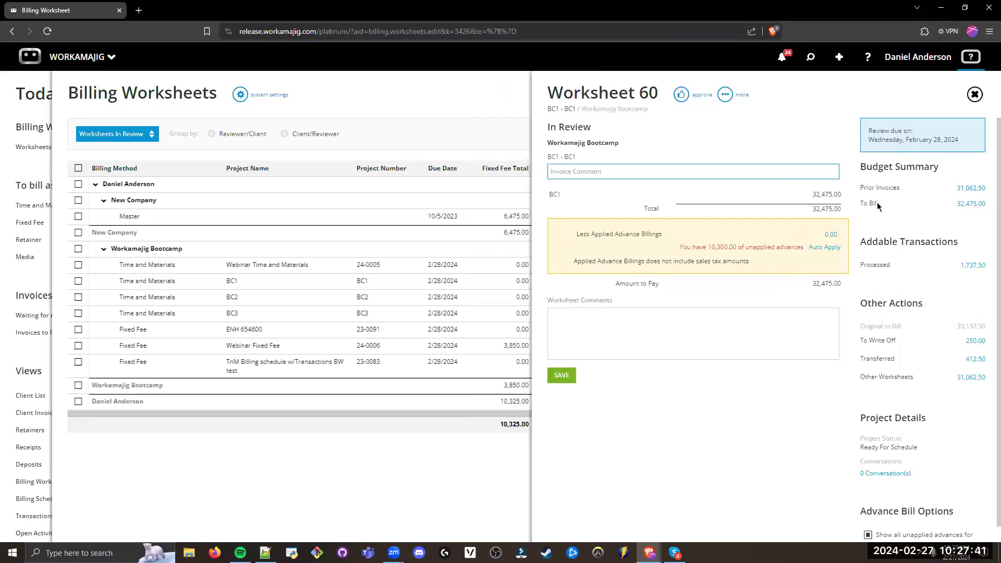
Step: Review the Other Actions section of the worksheet, including the To Write Off, Transferred and Other Worksheets amounts
scroll(918, 302, "down", 1)
left_click(921, 291)
left_click_drag(921, 291, 860, 289)
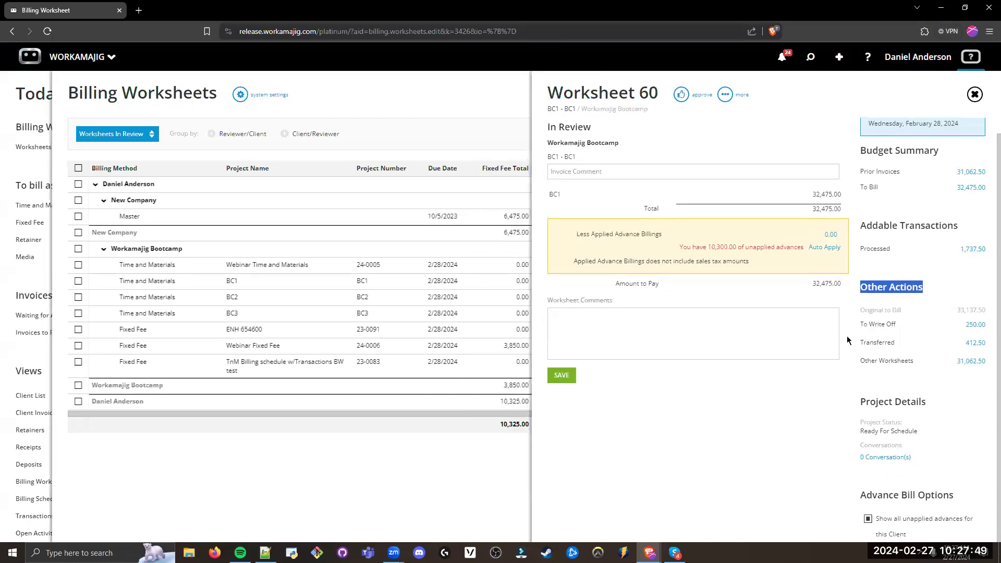
left_click_drag(898, 327, 862, 329)
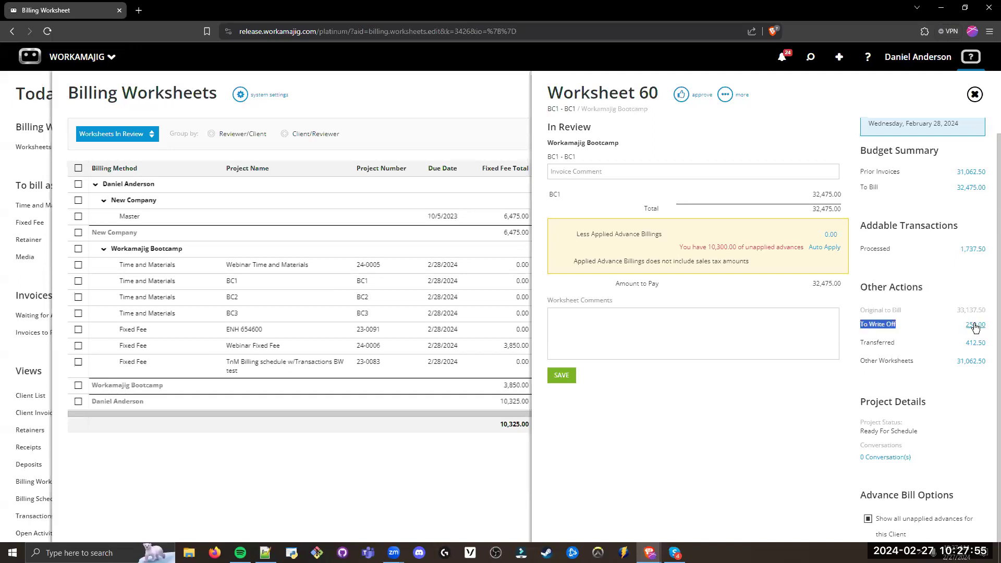
left_click(865, 361)
left_click_drag(860, 342, 910, 345)
left_click(924, 364)
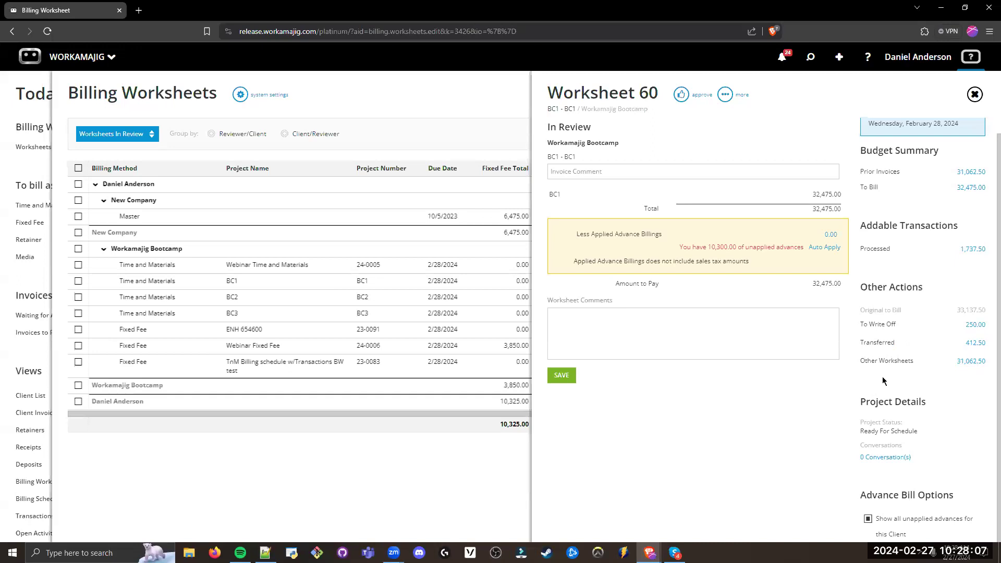
scroll(881, 376, "up", 1)
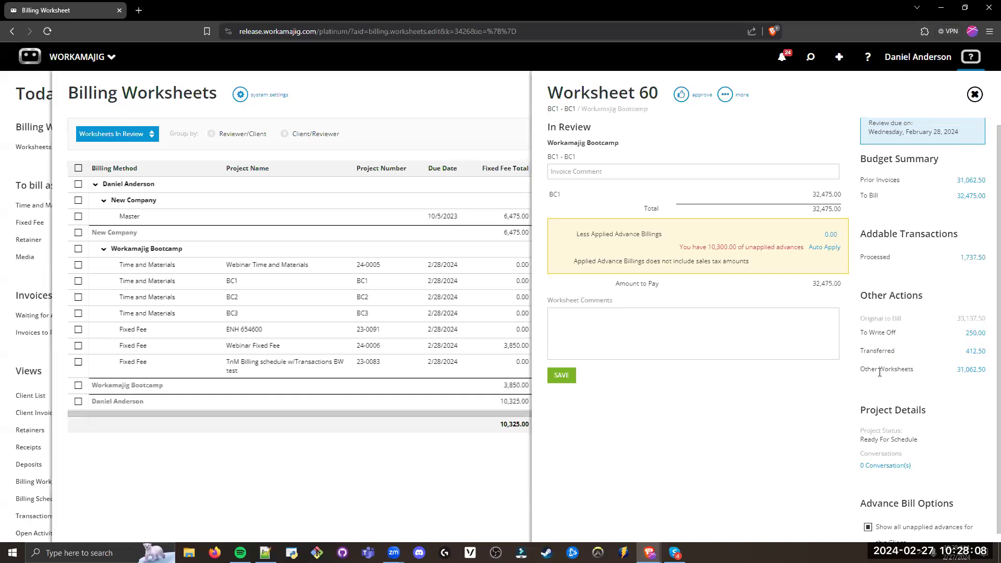
Step: Auto-apply the client's unapplied advances to the BC1 worksheet and check the Amount to Pay
left_click_drag(679, 250, 793, 258)
left_click(781, 310)
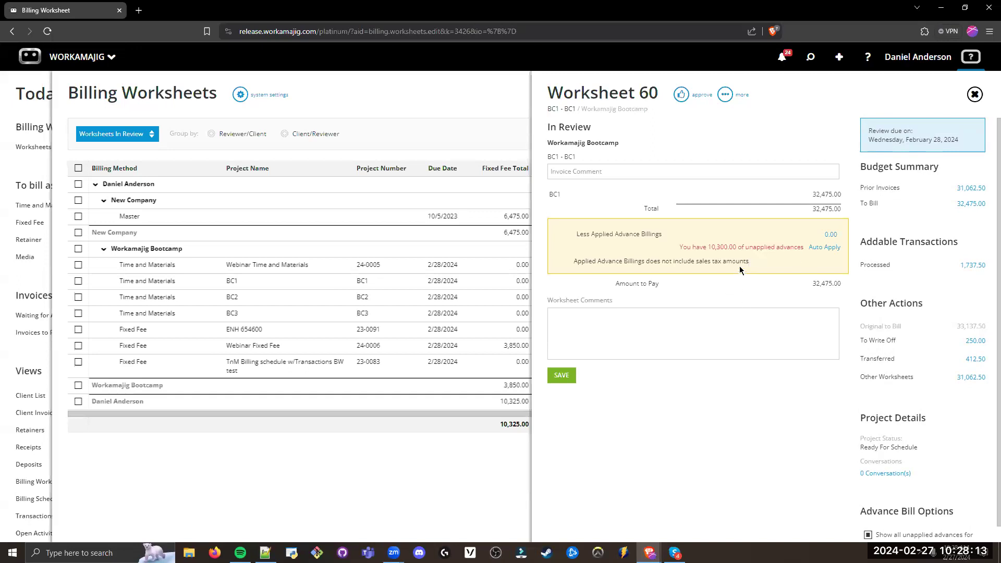
left_click_drag(680, 248, 805, 249)
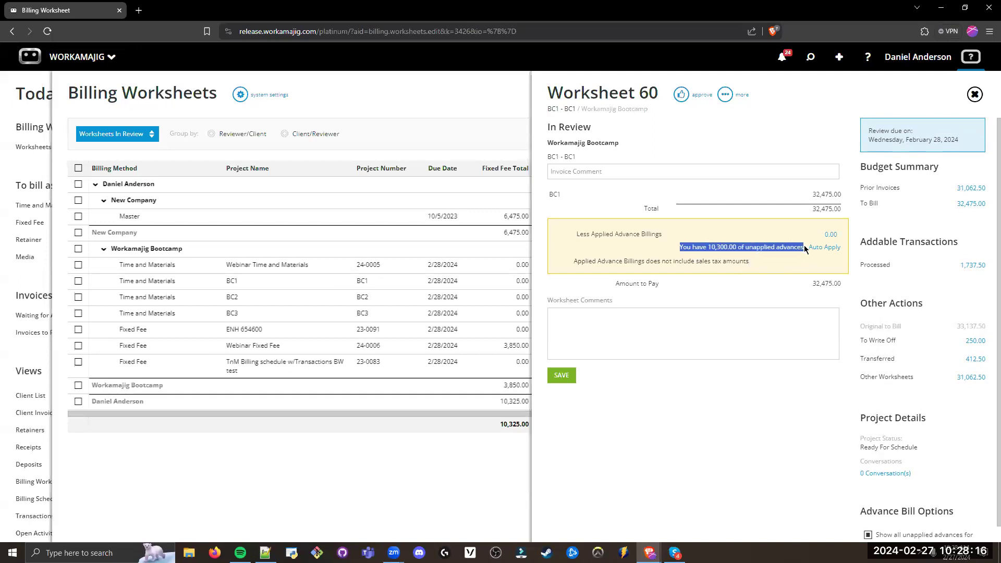
left_click(730, 248)
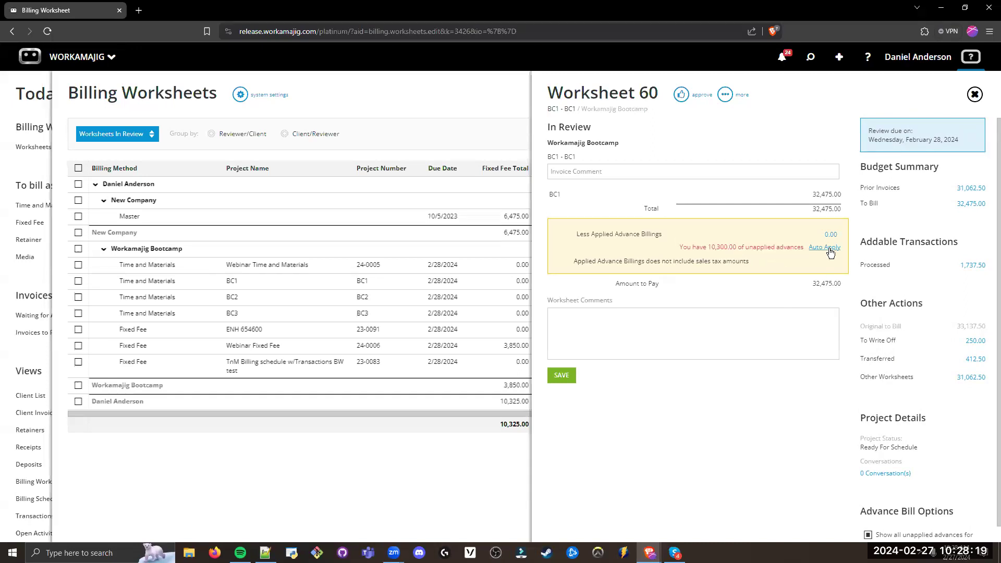
left_click(824, 247)
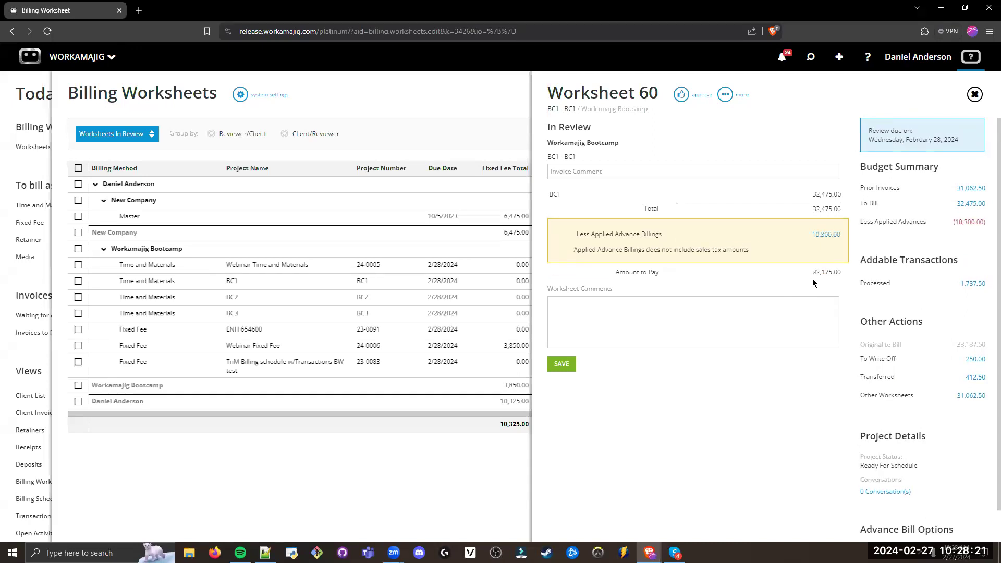
left_click_drag(813, 271, 852, 271)
left_click(818, 283)
Step: Approve the BC1 billing worksheet and return to Today - Billing to check Ready to Create Invoices
left_click(681, 94)
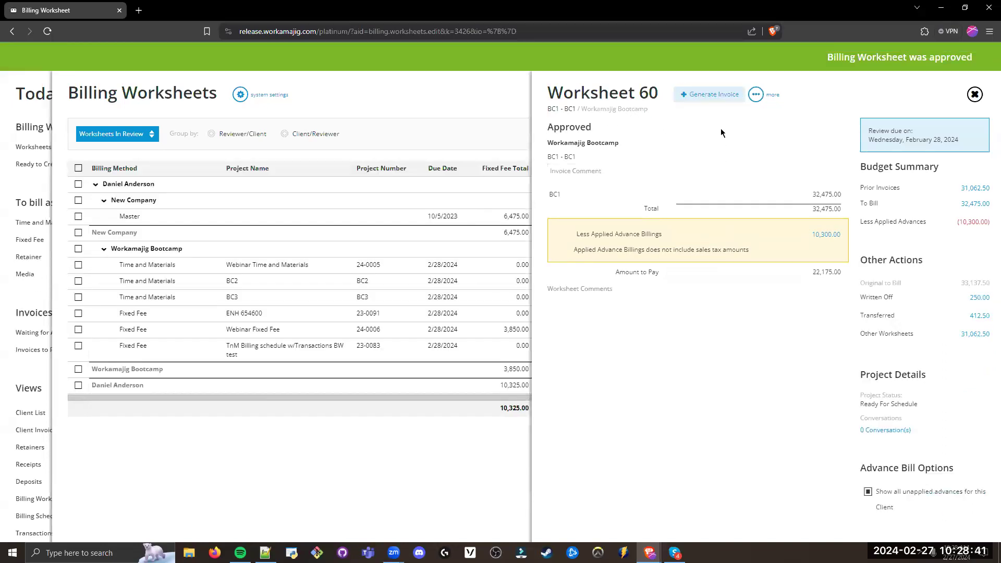
left_click(184, 133)
left_click(11, 128)
left_click_drag(17, 129, 16, 150)
left_click_drag(97, 177, 60, 192)
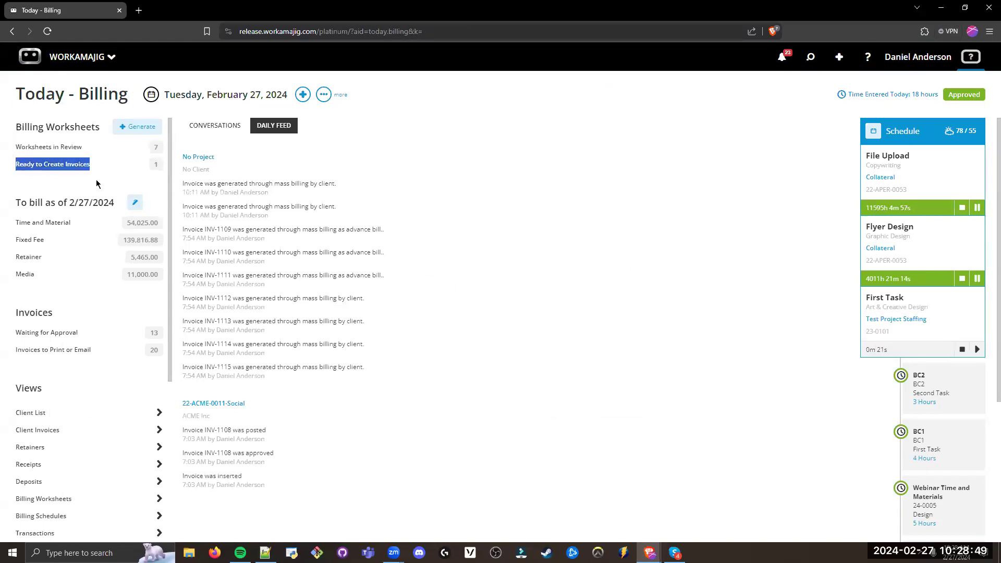
Step: Approve all Workamajig Bootcamp worksheets in review, leaving New Company's Master worksheet unselected
left_click(48, 147)
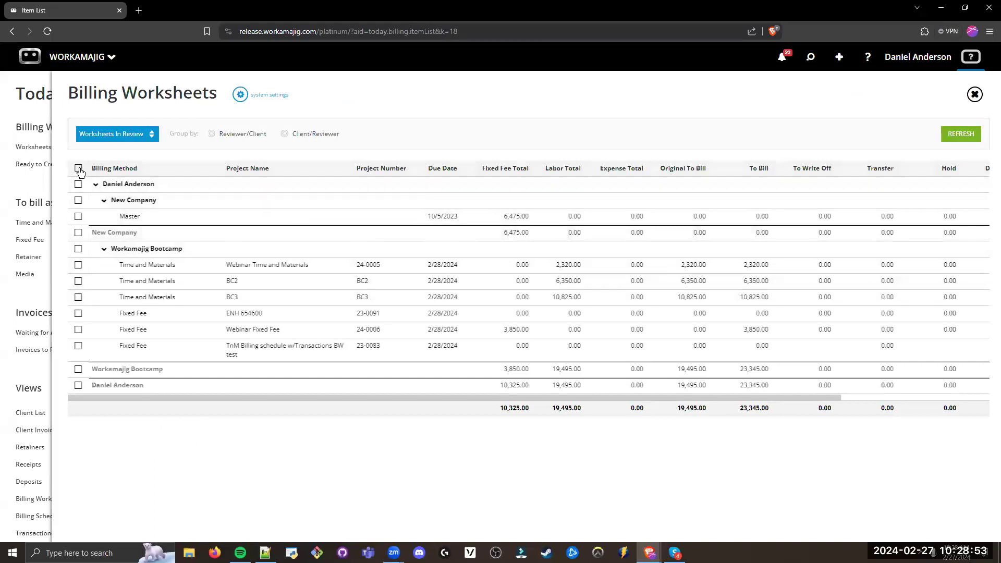
left_click(78, 183)
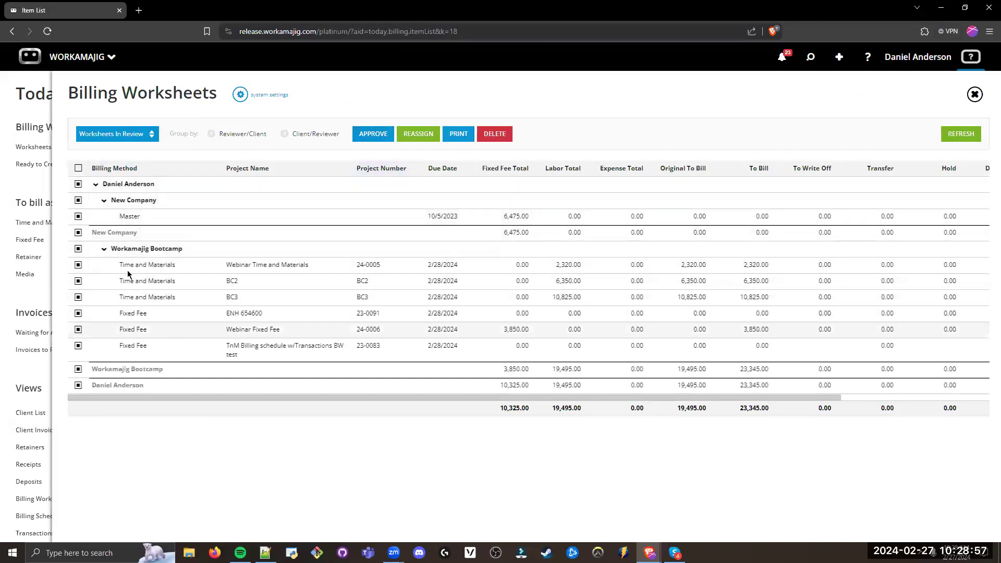
left_click(78, 184)
left_click(78, 232)
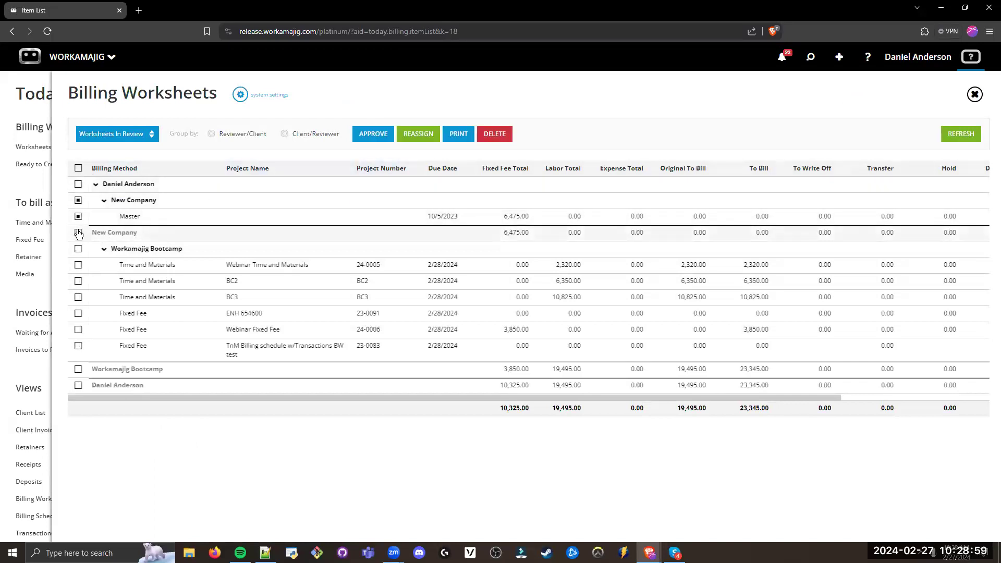
left_click(79, 249)
left_click(78, 216)
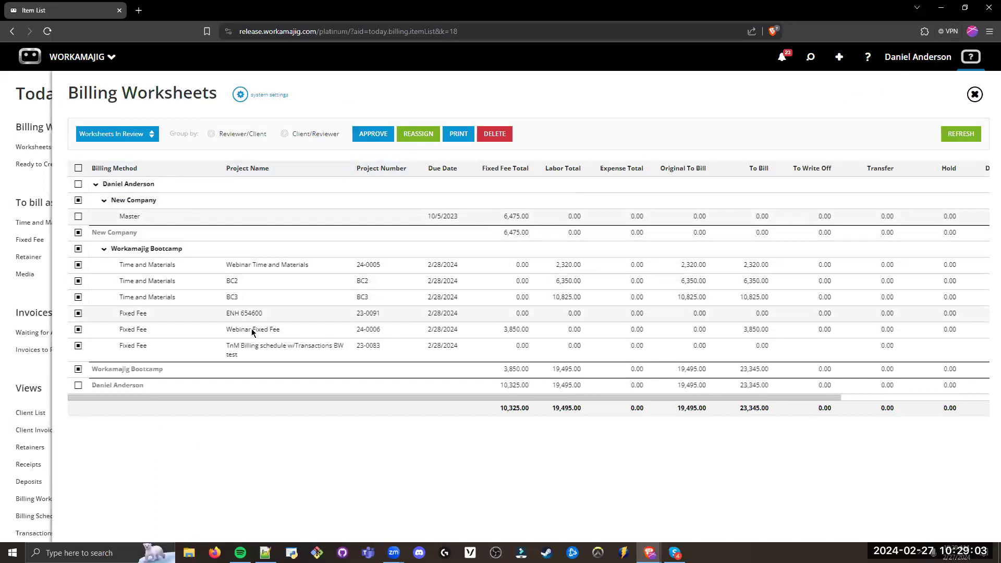
left_click(374, 135)
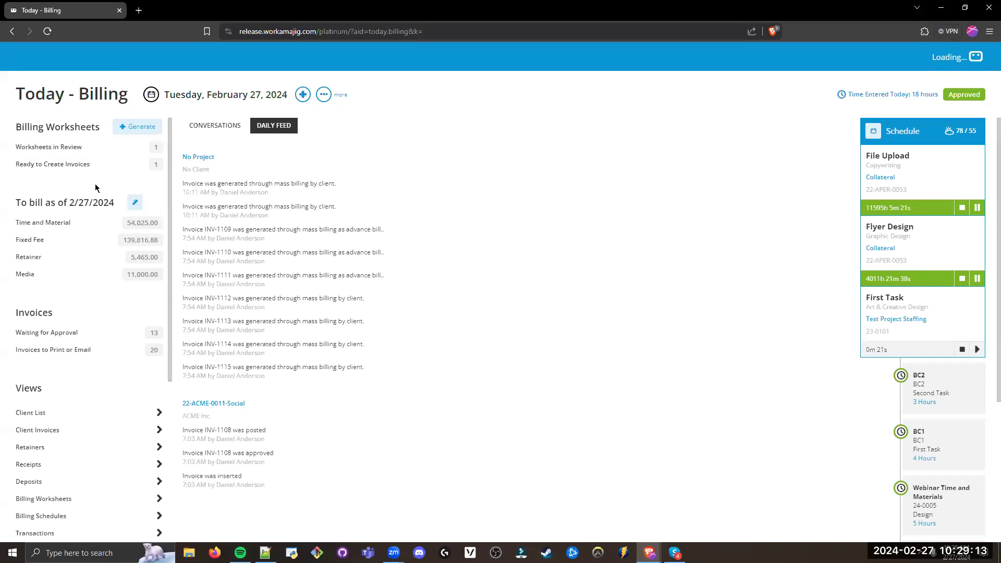
Step: Generate invoices for all Ready to Create Invoices worksheets with invoice and posting dates of 2/27/2024, after viewing the Webinar Time and Materials worksheet
left_click_drag(159, 165, 11, 167)
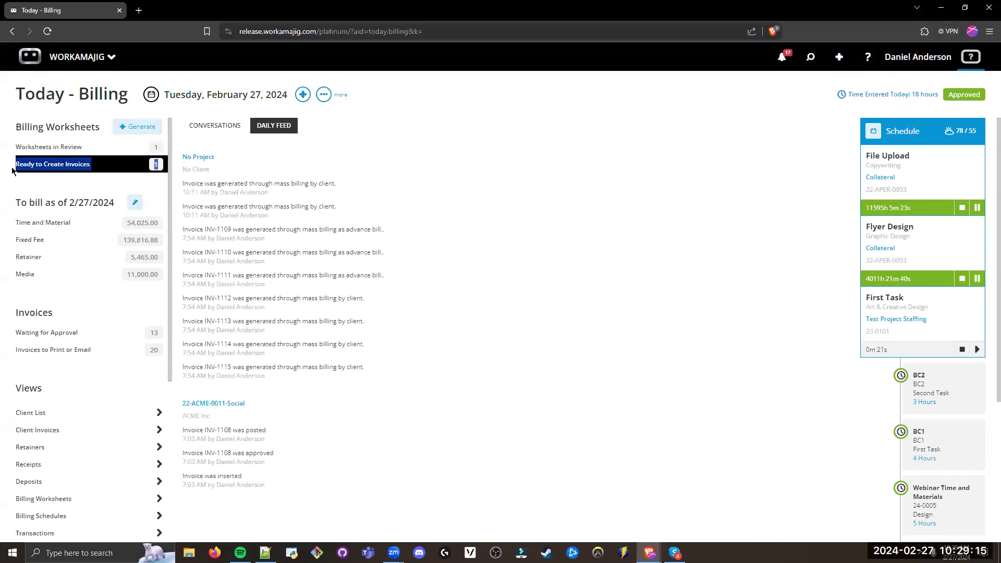
left_click(52, 164)
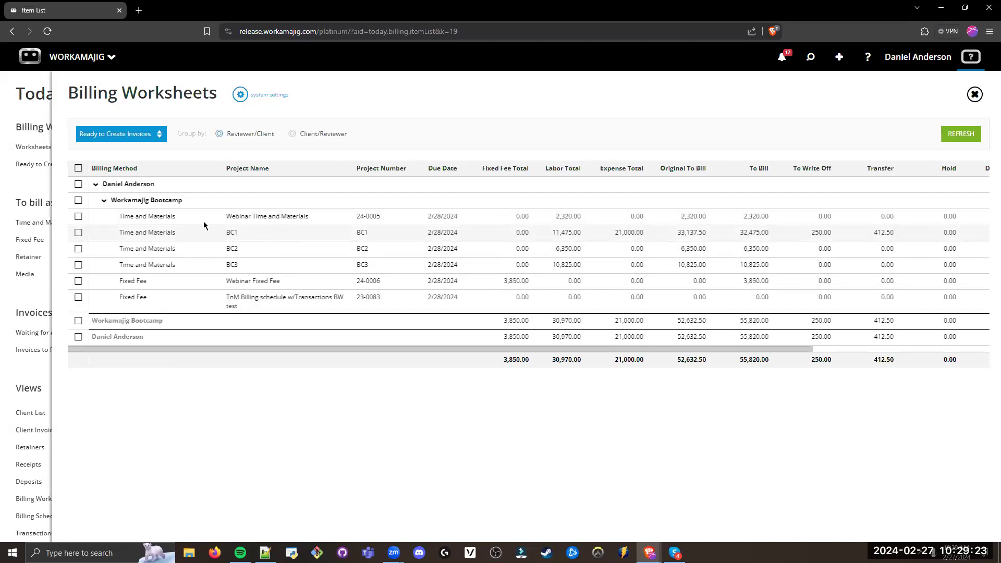
left_click(79, 169)
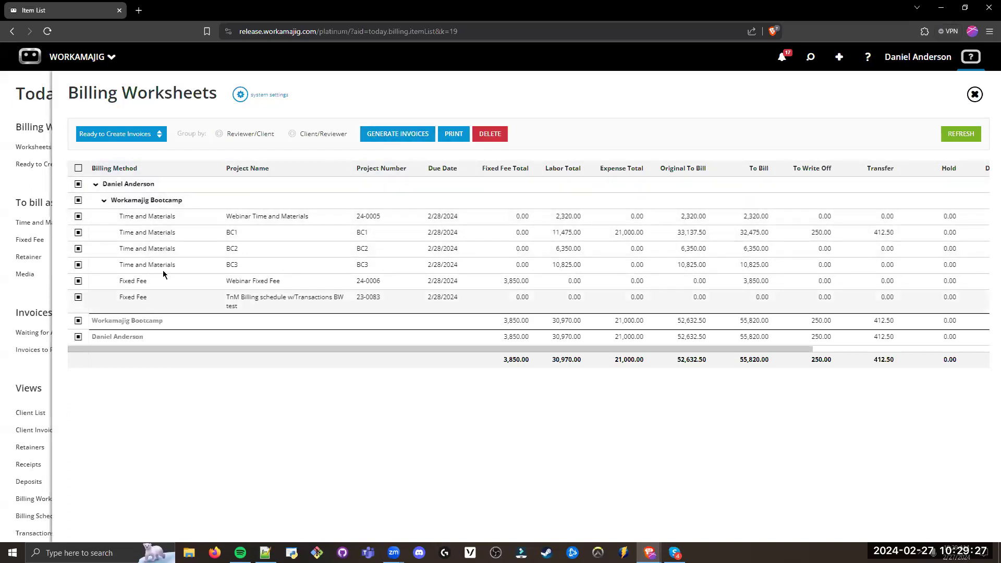
left_click(157, 217)
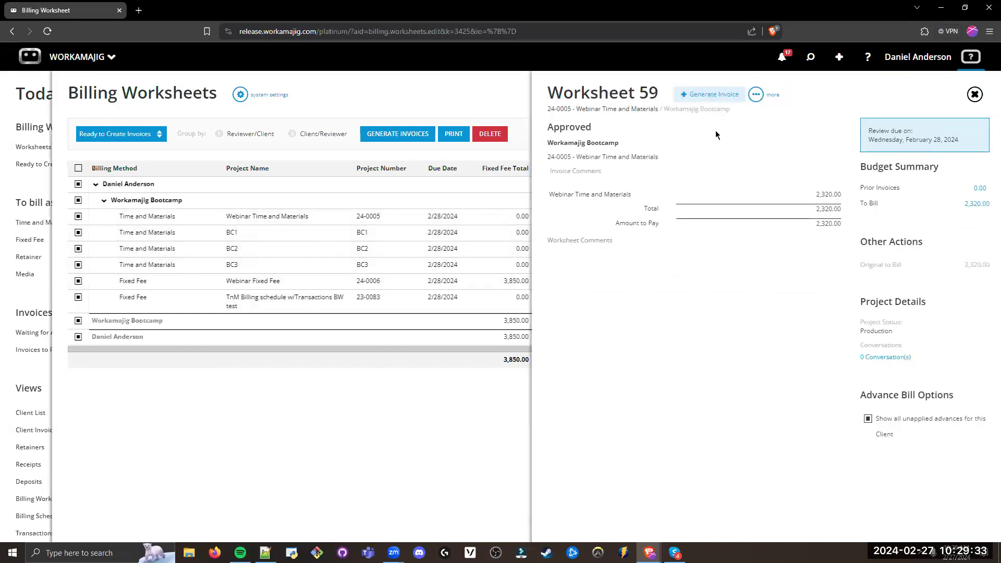
left_click(453, 103)
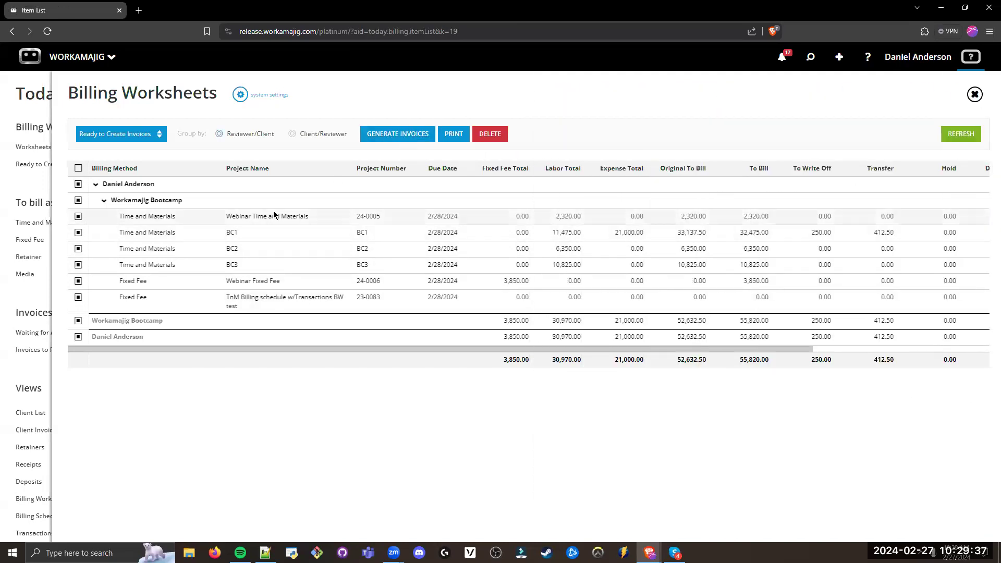
left_click(421, 137)
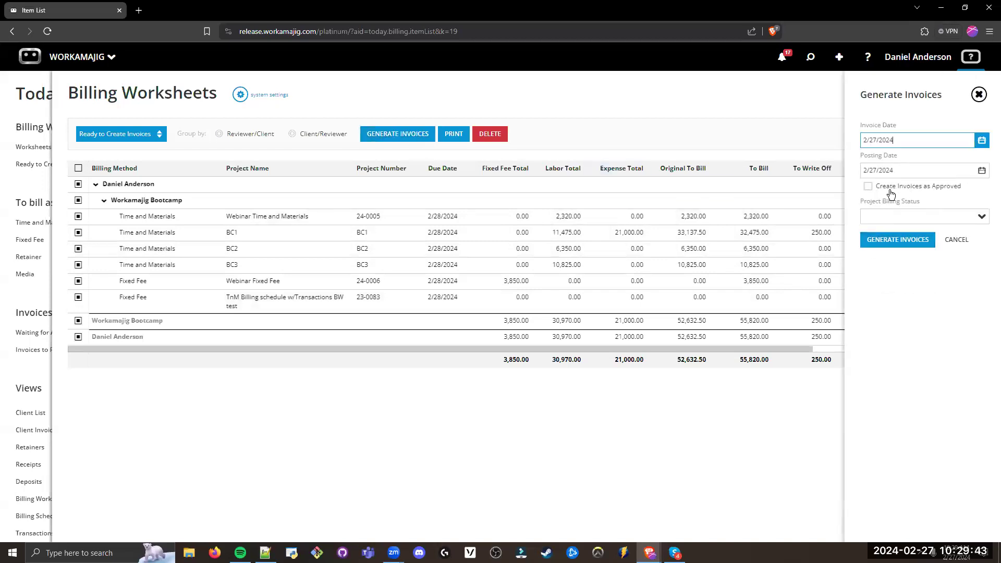
left_click(895, 244)
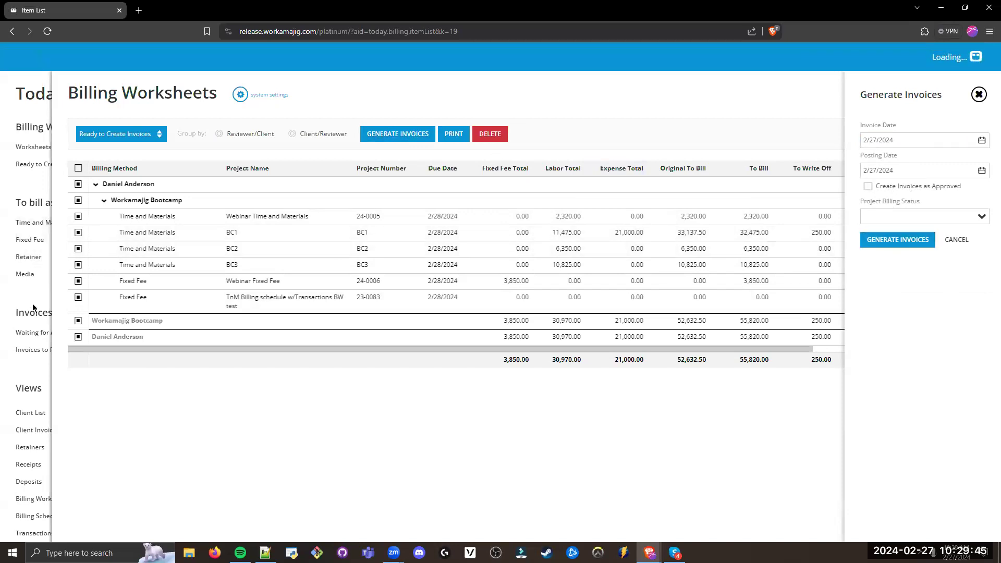
Step: Return to Today - Billing and check the Billing Worksheets and Invoices sections
left_click(28, 125)
triple_click(18, 128)
left_click_drag(54, 295, 12, 298)
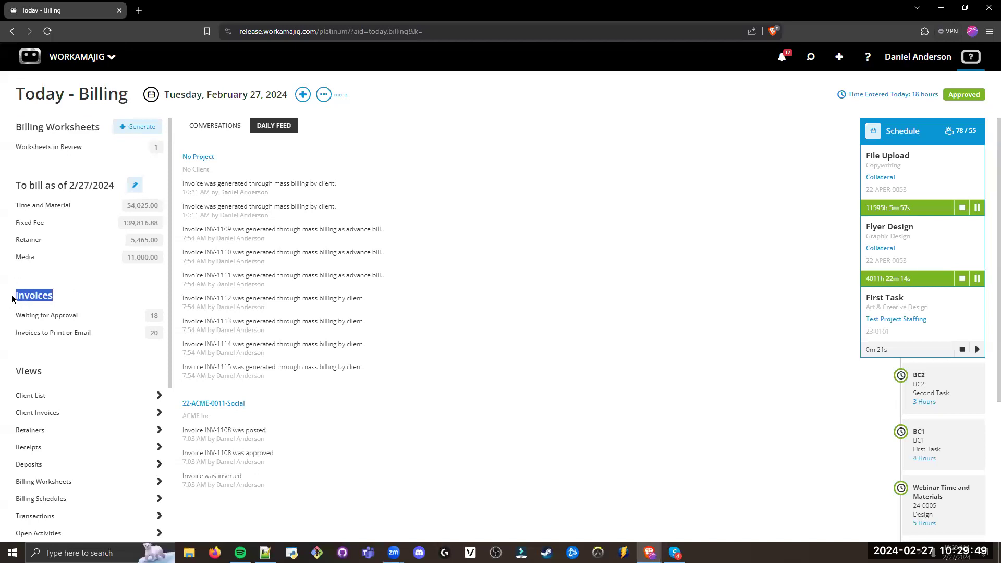
left_click(94, 294)
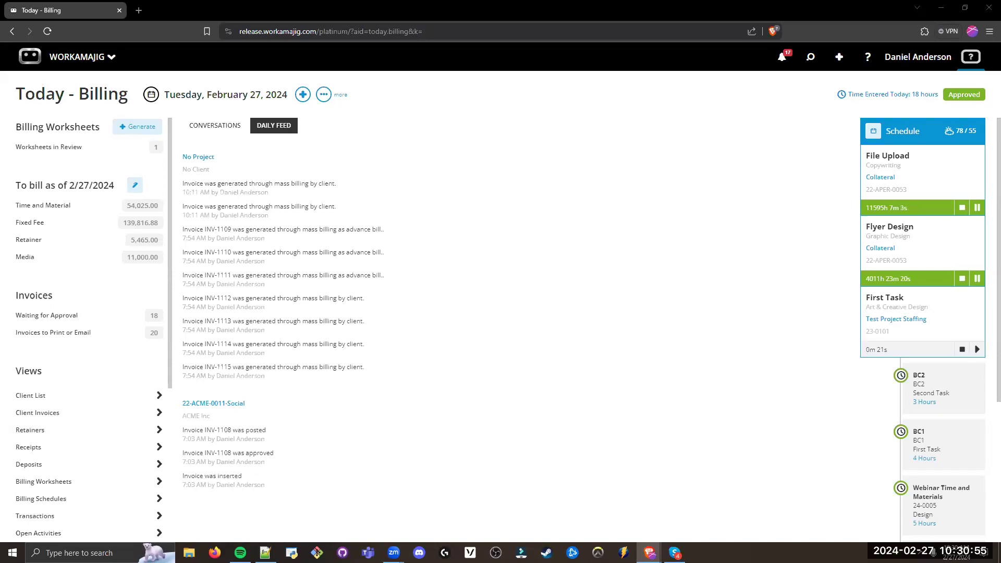
Step: From Invoices to Print or Email, select INV-1095, INV-1086, INV-1088 and INV-1090 and start emailing them
left_click(100, 334)
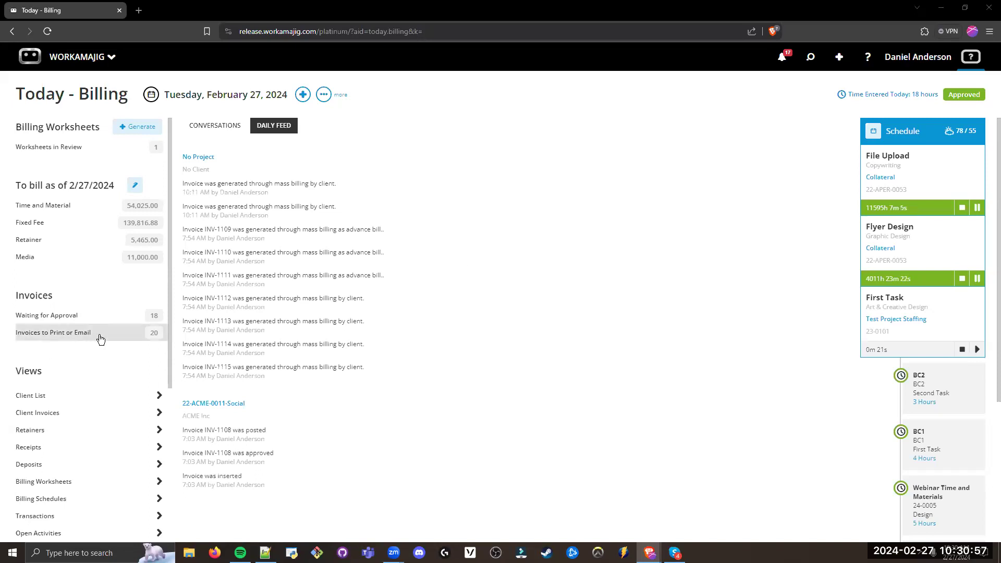
left_click(949, 94)
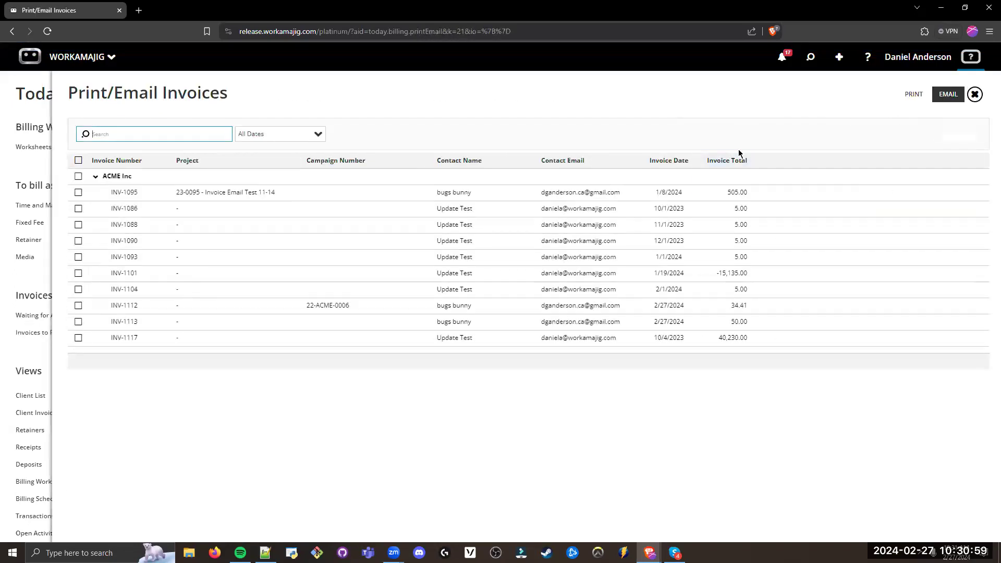
left_click(78, 192)
left_click(78, 208)
left_click(78, 225)
left_click(79, 241)
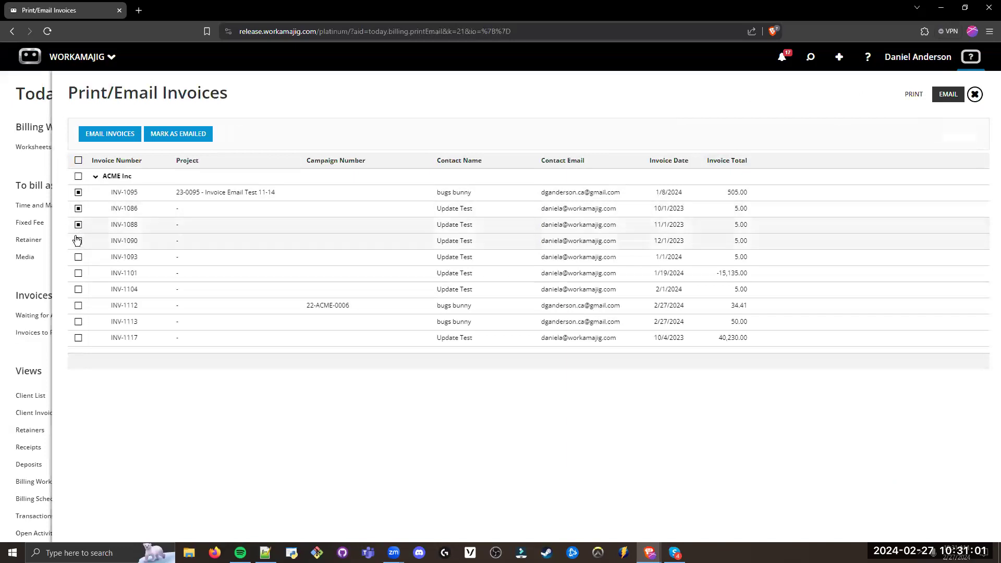
left_click(112, 135)
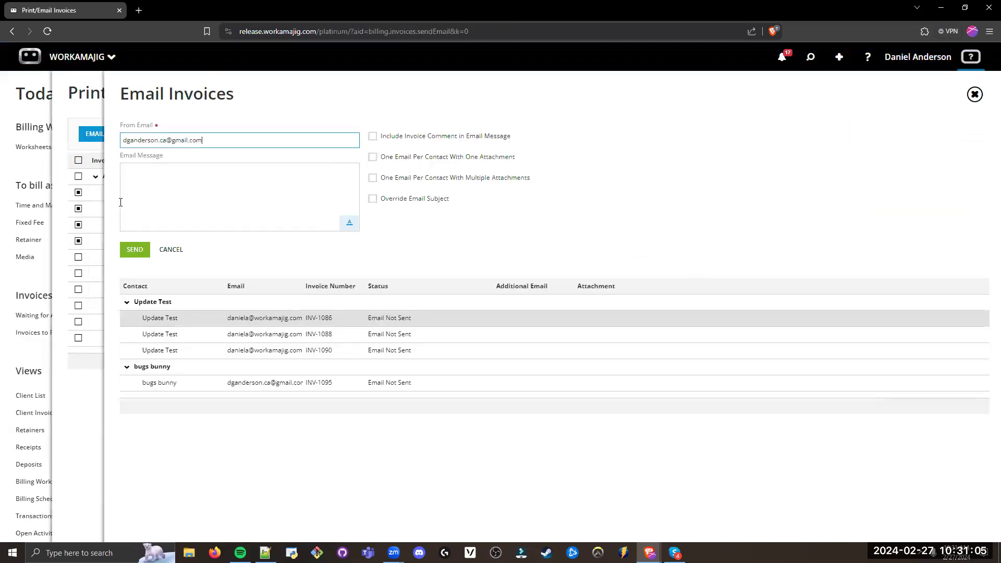
Step: Try the One Email Per Contact With One Attachment option, then return to Today - Billing without sending the invoices
left_click(226, 174)
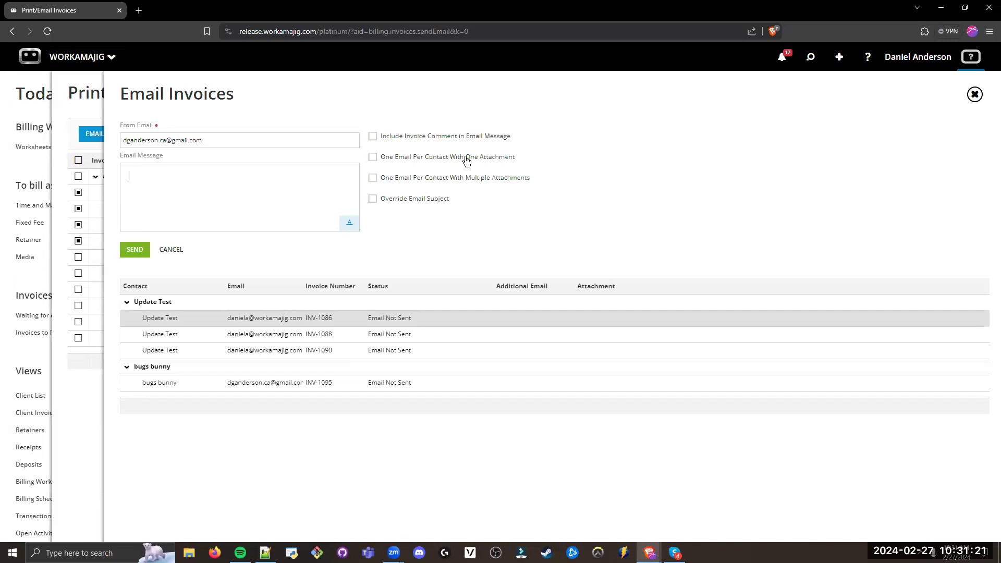
left_click(196, 311)
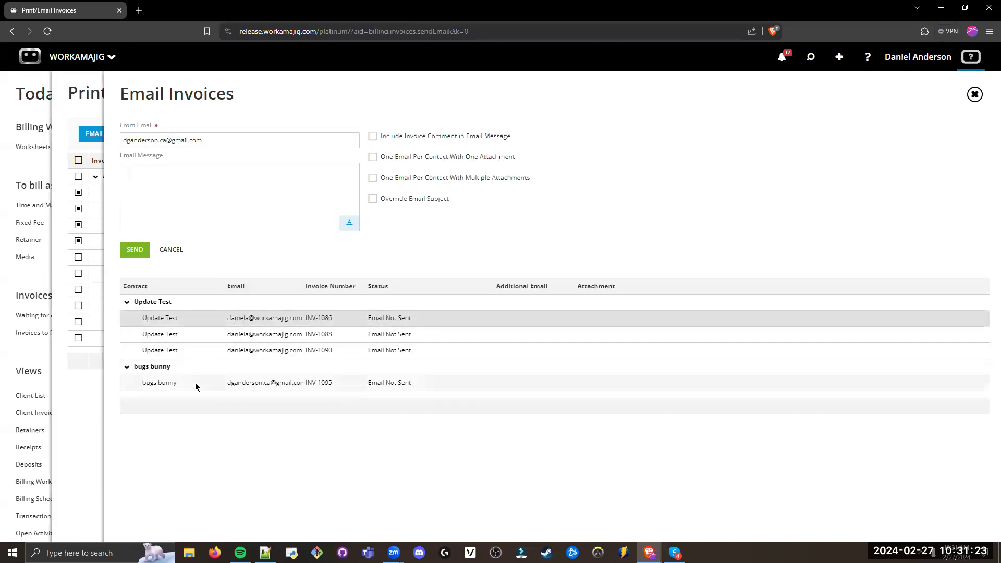
left_click(429, 164)
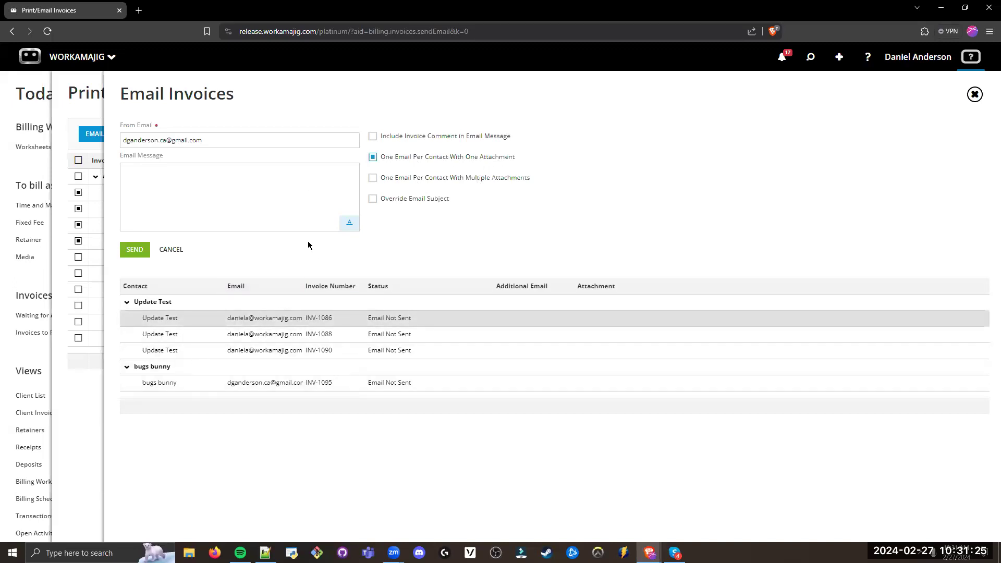
left_click(391, 157)
left_click(82, 105)
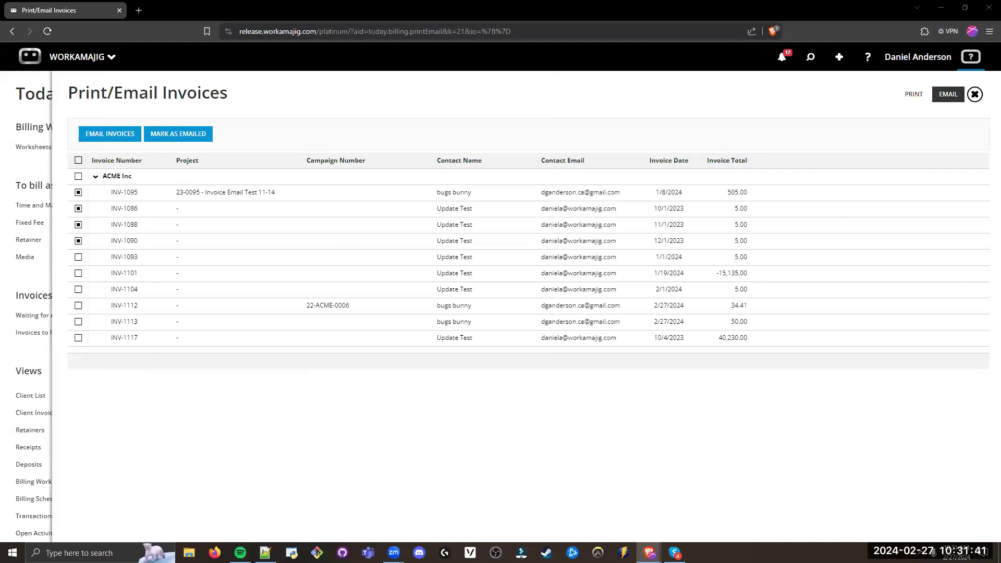
left_click(976, 94)
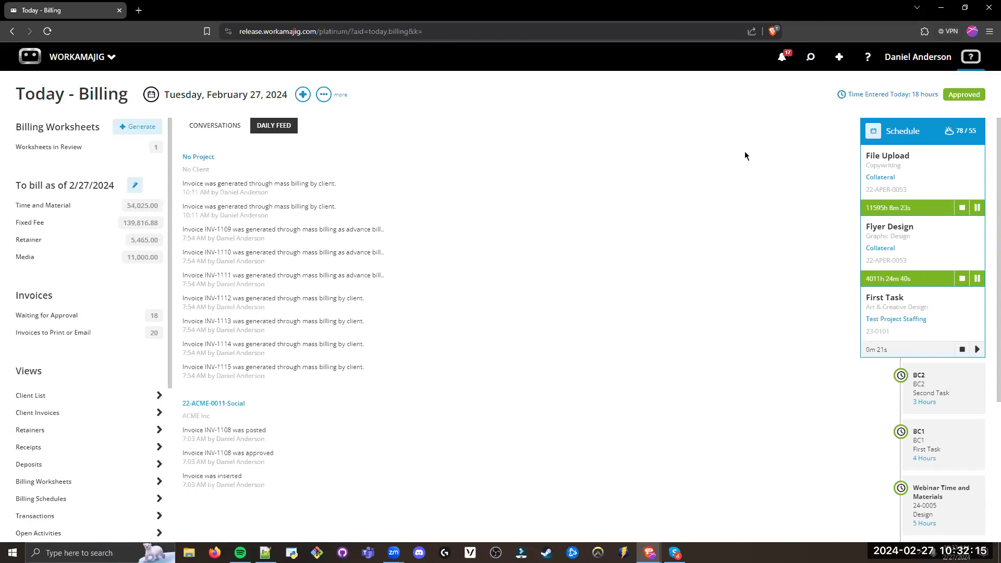
Step: Check the Time and Material amount in the To bill section of Today - Billing
left_click_drag(76, 212, 13, 211)
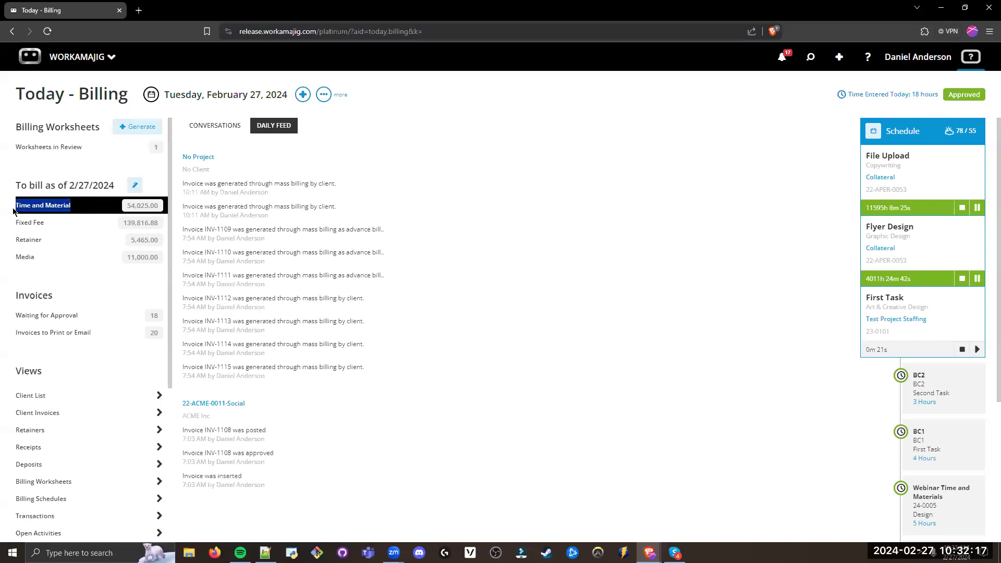
left_click_drag(139, 207, 160, 207)
left_click_drag(62, 213, 14, 211)
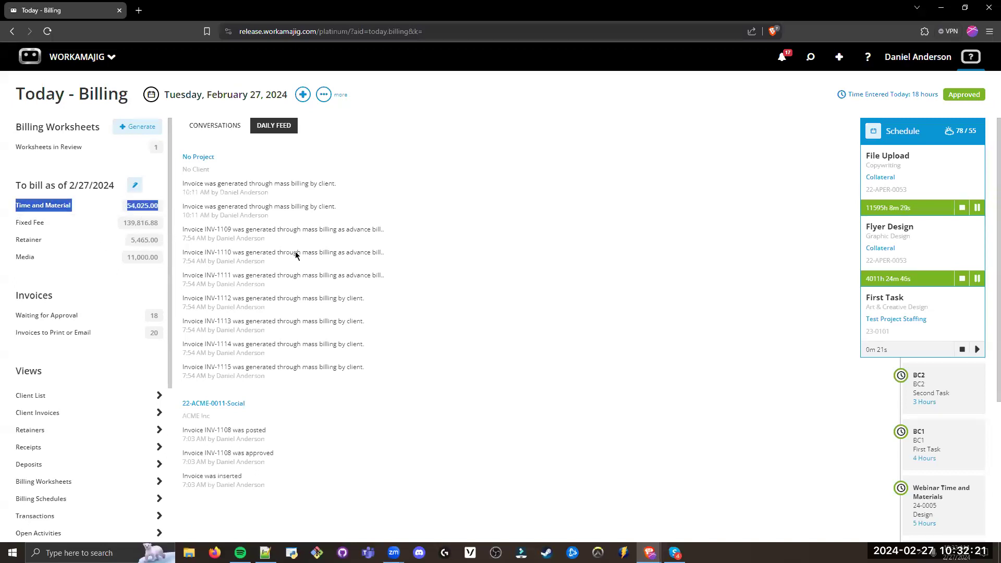
left_click(514, 263)
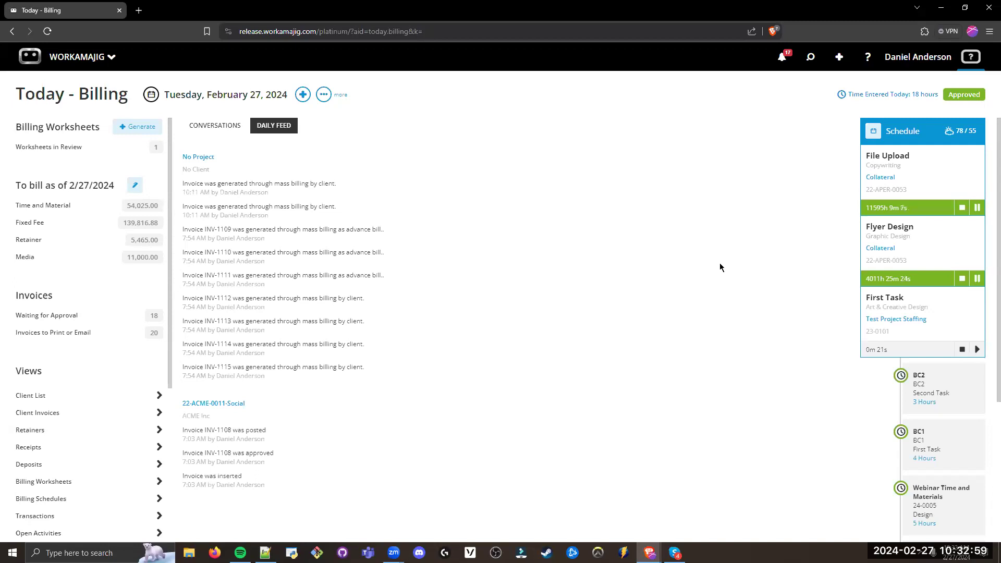
Step: Review the Outbound Emails settings, including System Email, under Connections in System Setup and leave them without saving
left_click(94, 58)
left_click(693, 102)
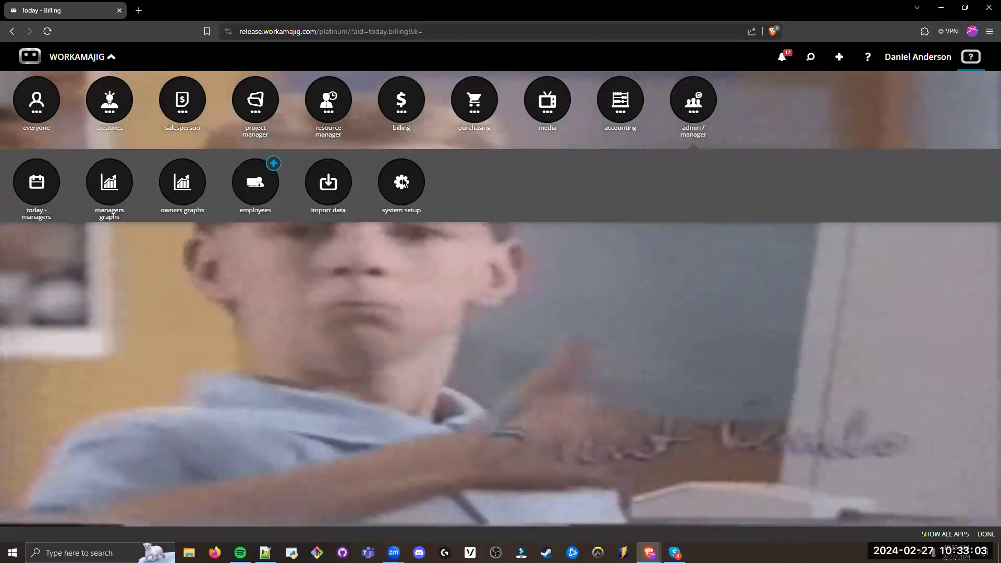
left_click(402, 182)
double_click(220, 439)
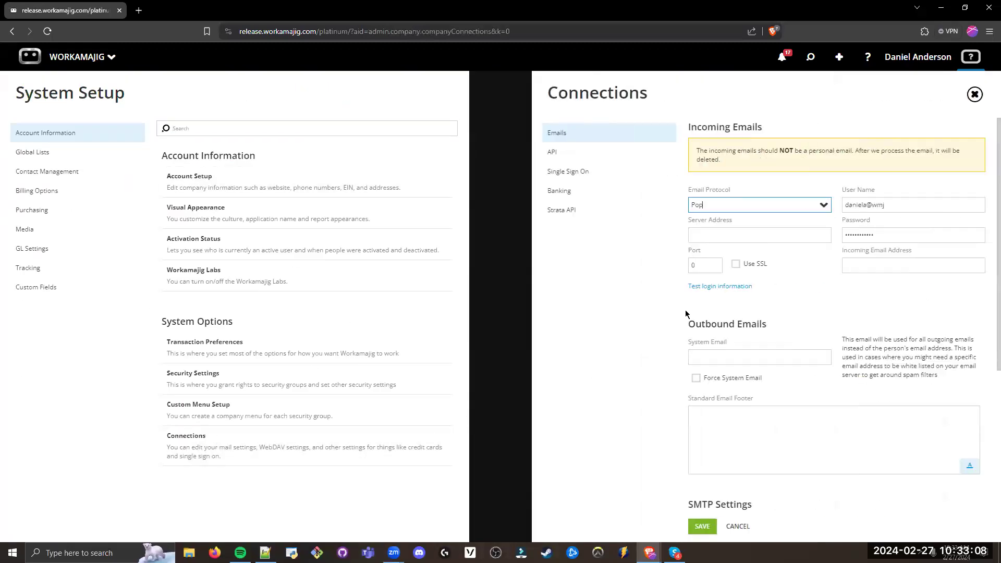
scroll(776, 294, "down", 1)
left_click_drag(771, 274, 683, 271)
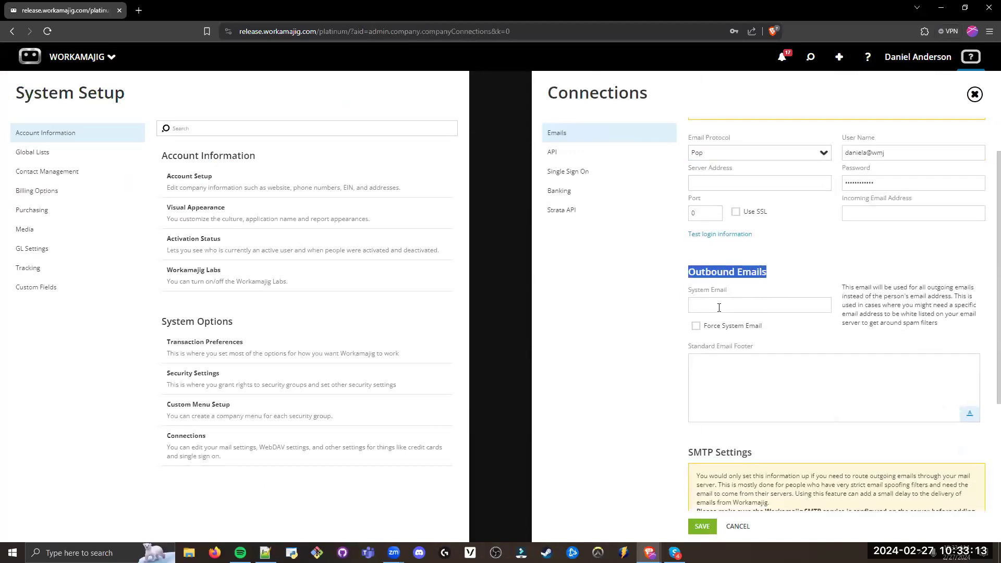
left_click(638, 302)
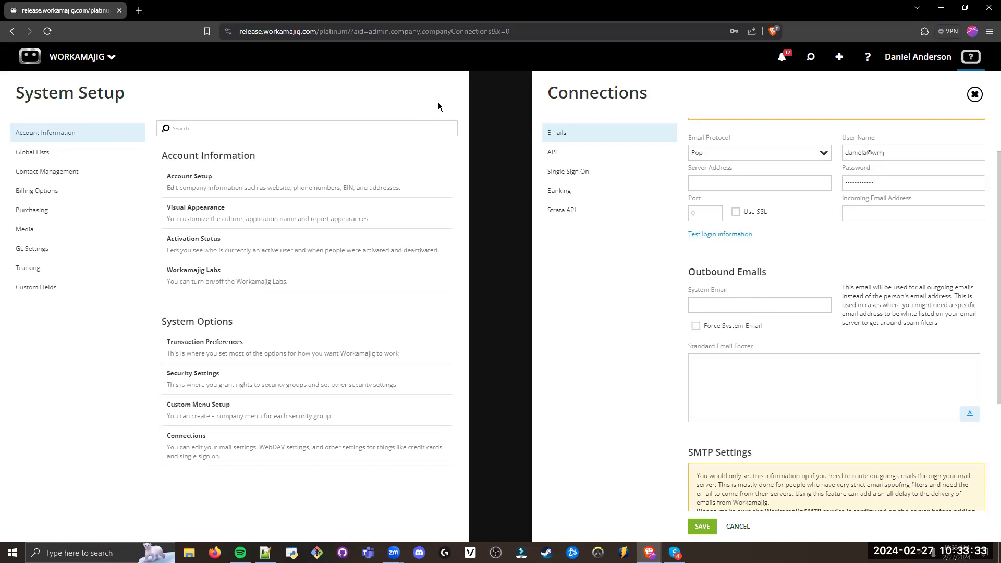
key("Escape")
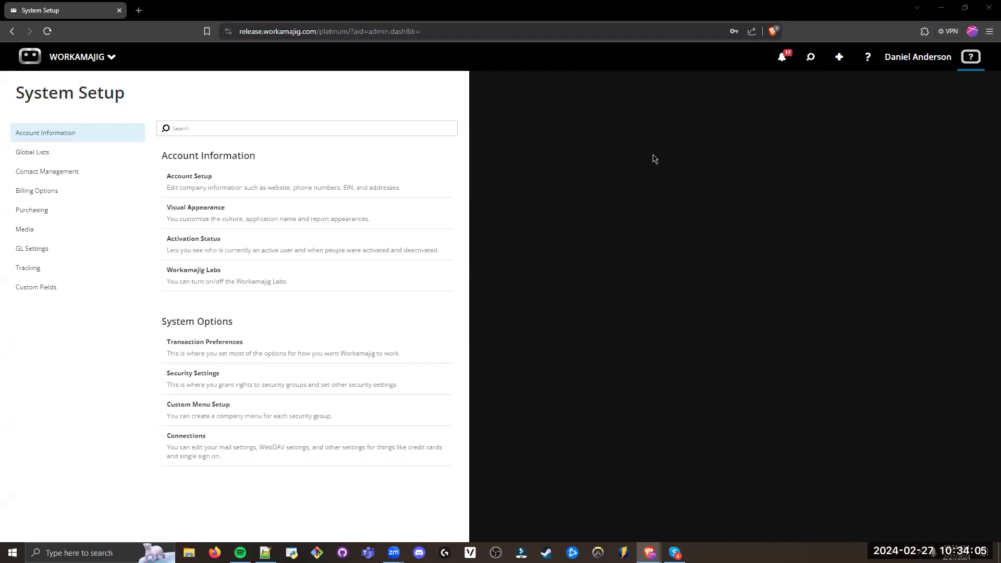
Step: View the email address in the Contact Info of the signed-in user's settings, then return to System Setup
left_click(924, 60)
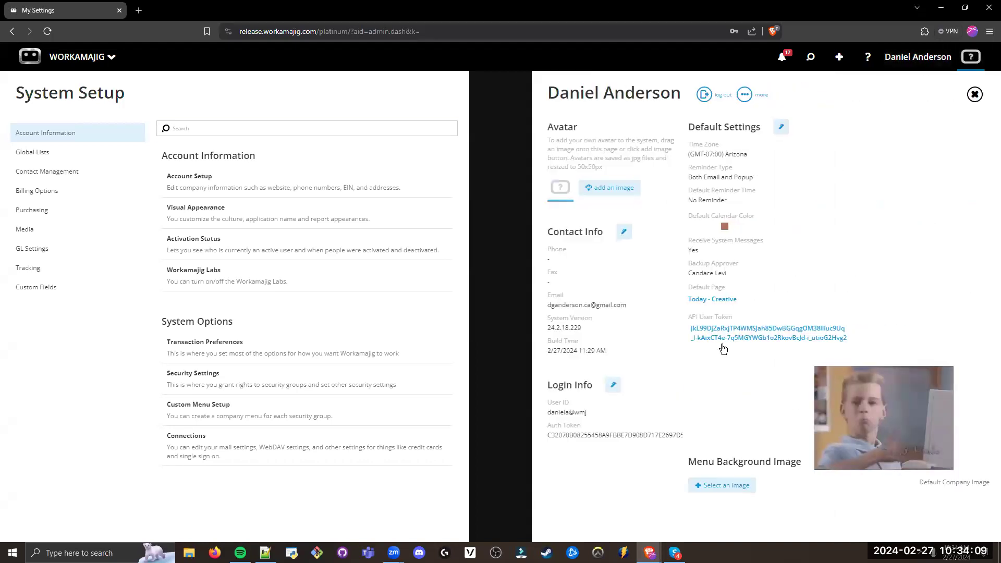
left_click_drag(627, 305, 546, 306)
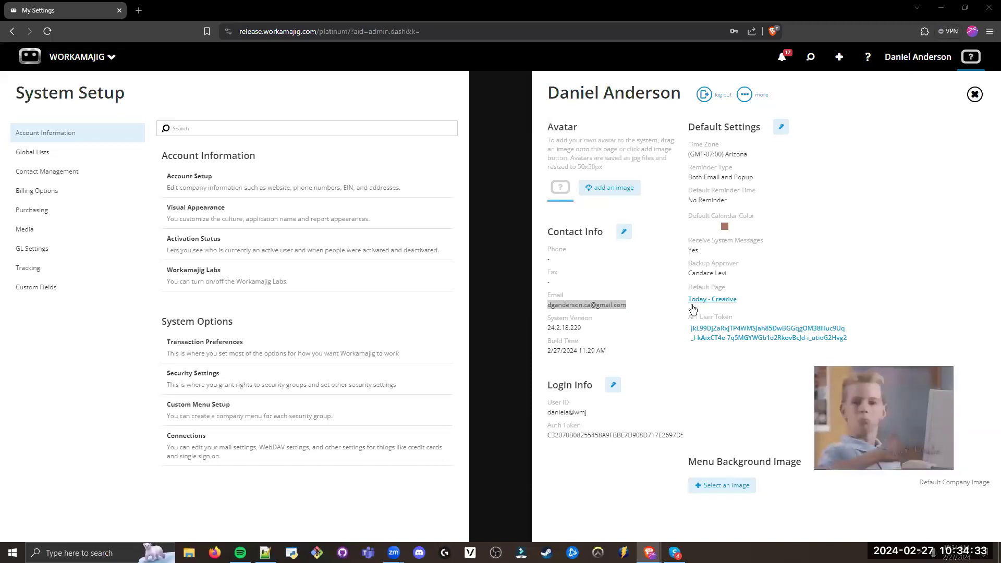
left_click(397, 104)
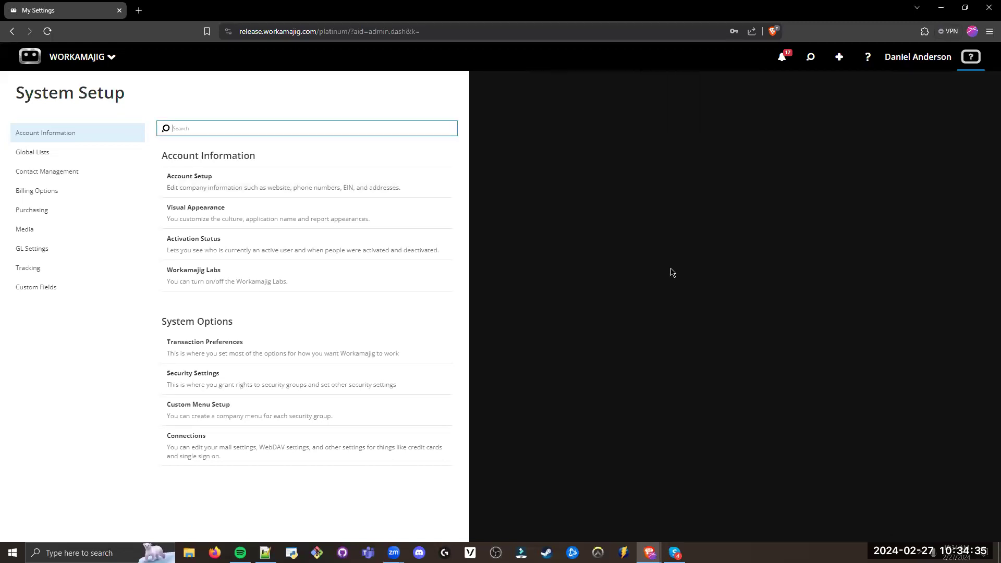
left_click(445, 120)
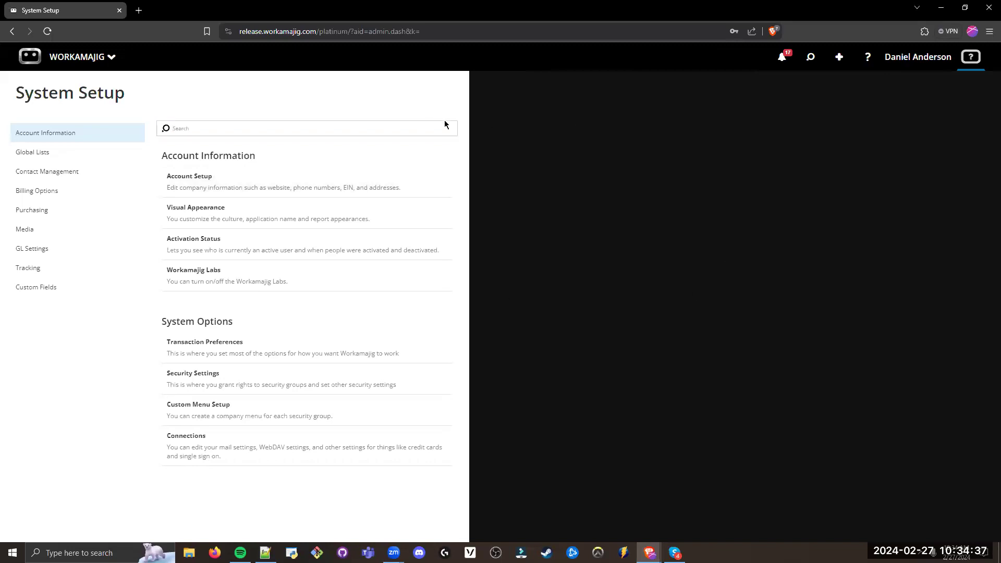